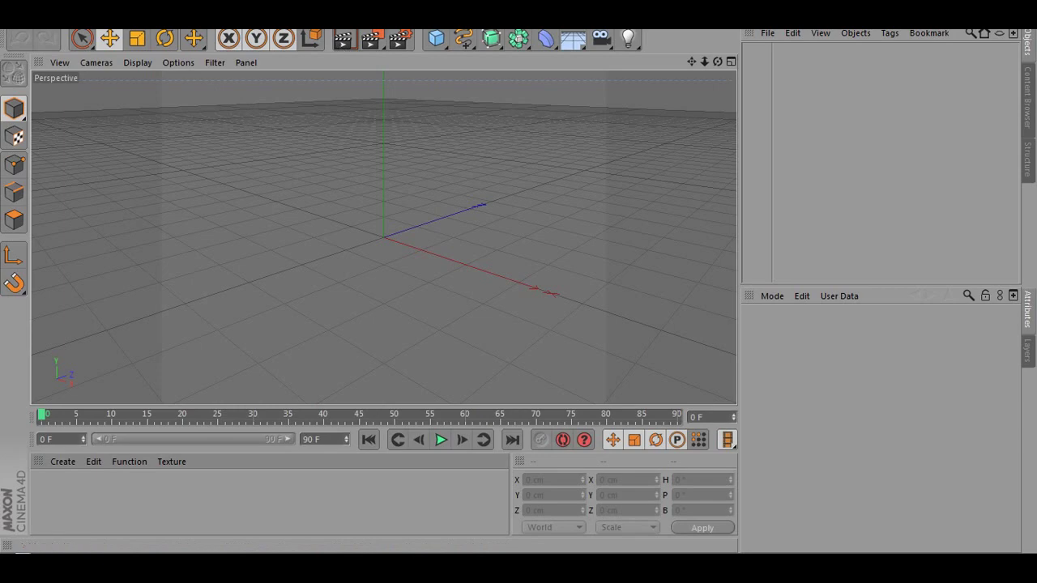
# Step: Create a new empty project
pyautogui.click(12, 23)
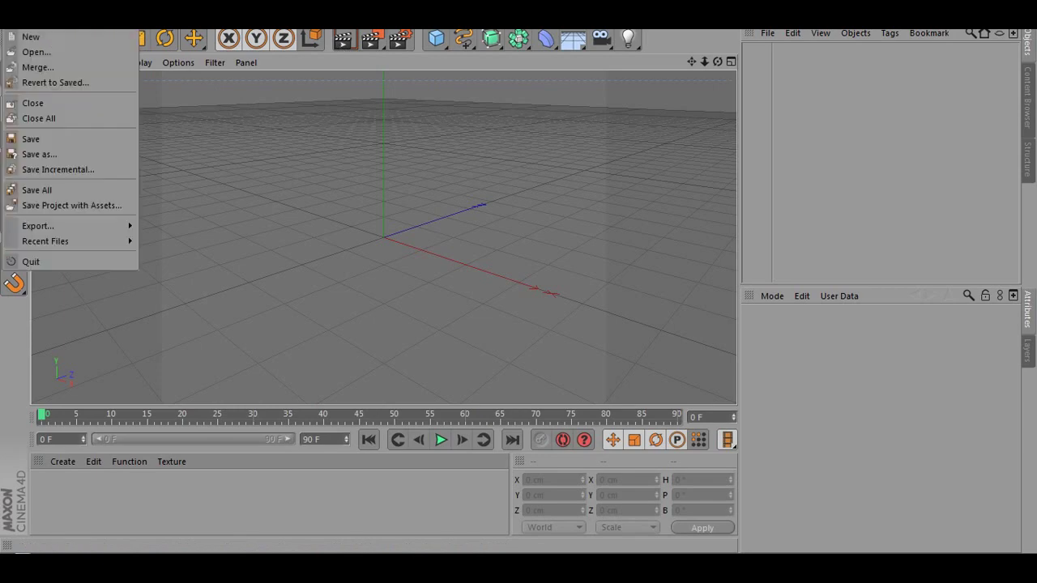
pyautogui.click(30, 36)
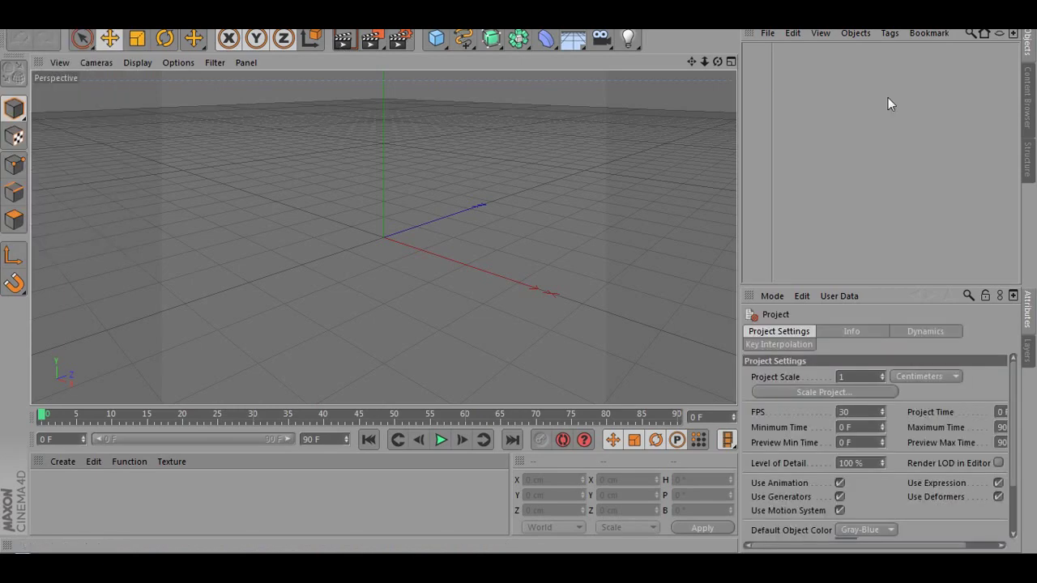
pyautogui.click(466, 46)
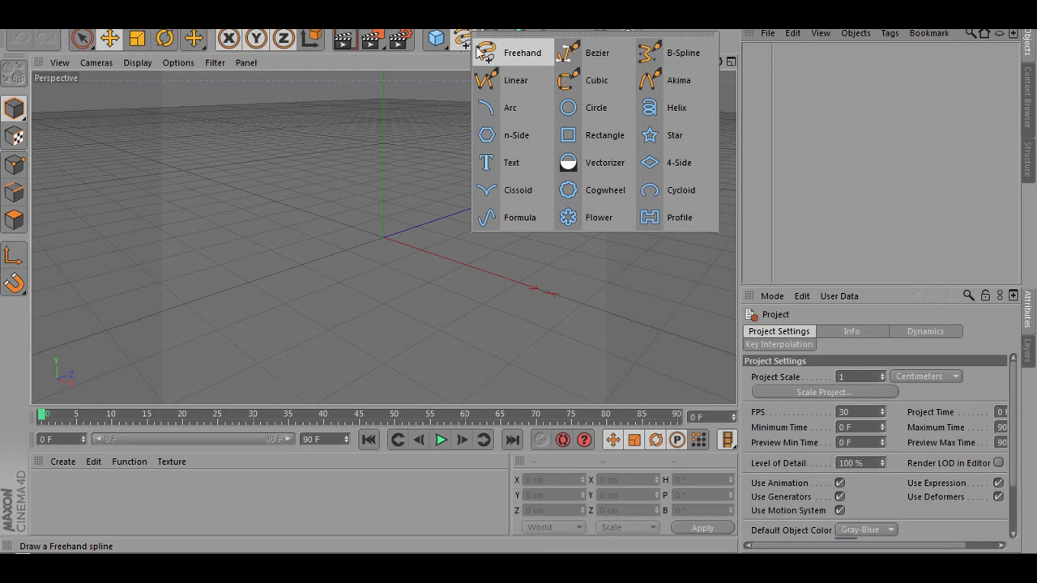
pyautogui.click(484, 52)
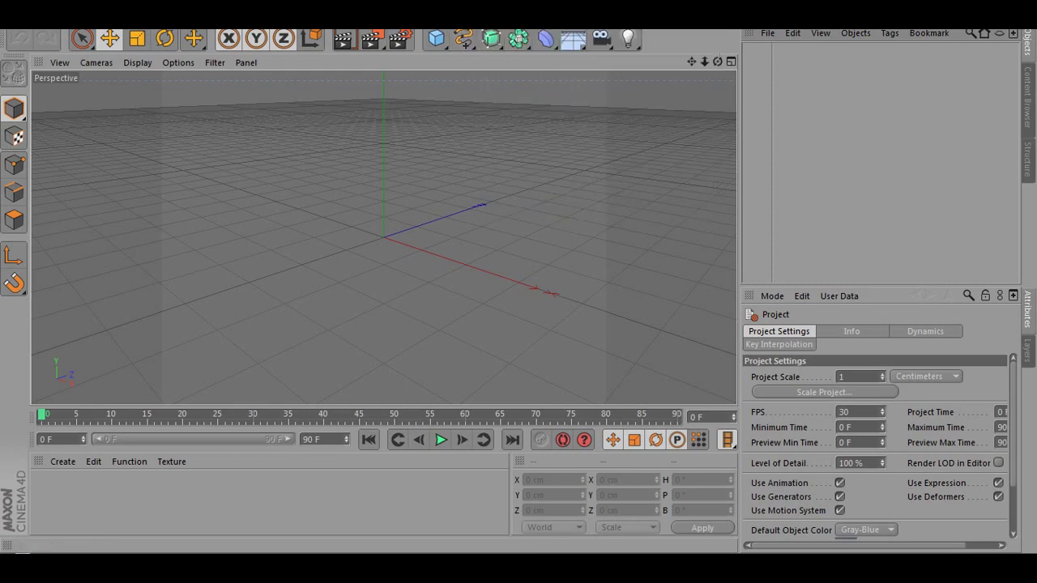
# Step: Activate the B-Spline tool and maximize the Top view for drawing
pyautogui.click(465, 42)
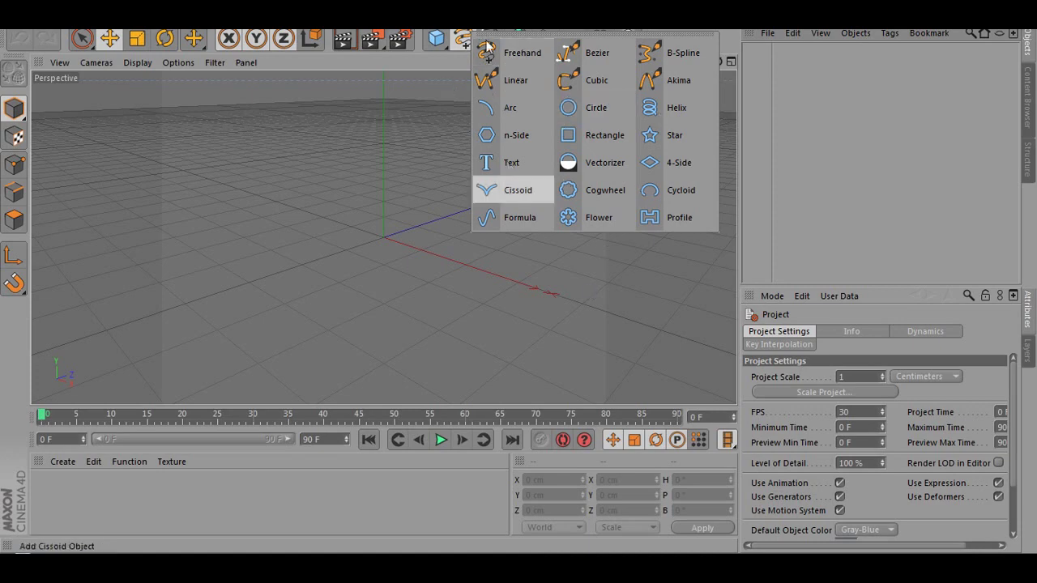
pyautogui.click(704, 55)
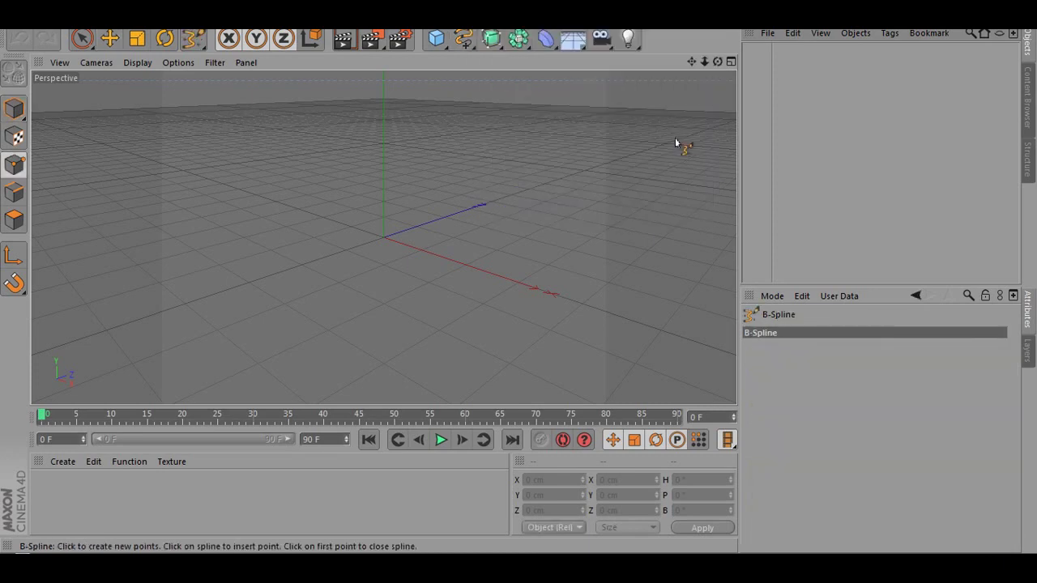
pyautogui.click(732, 62)
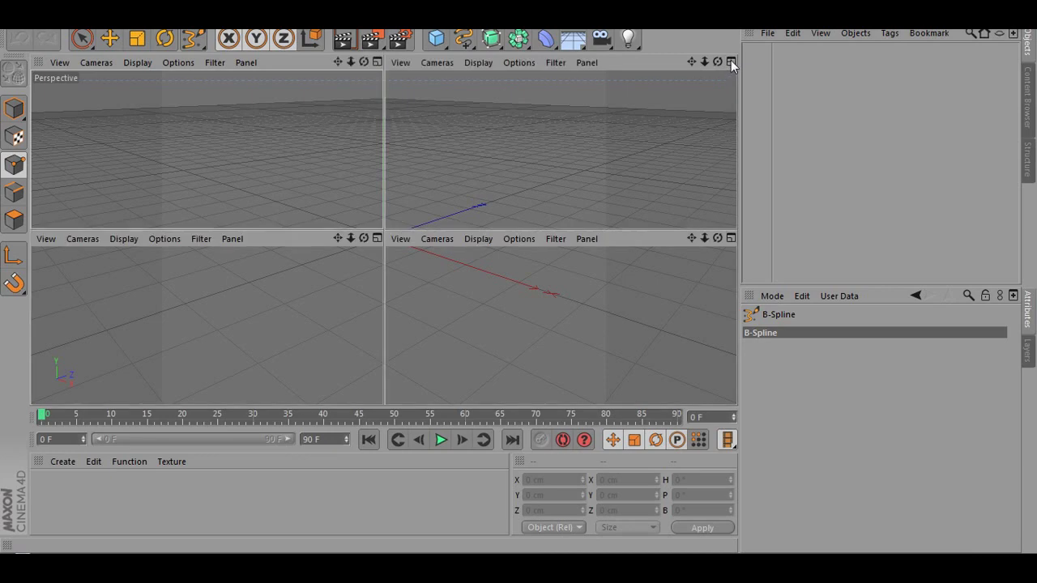
pyautogui.click(731, 61)
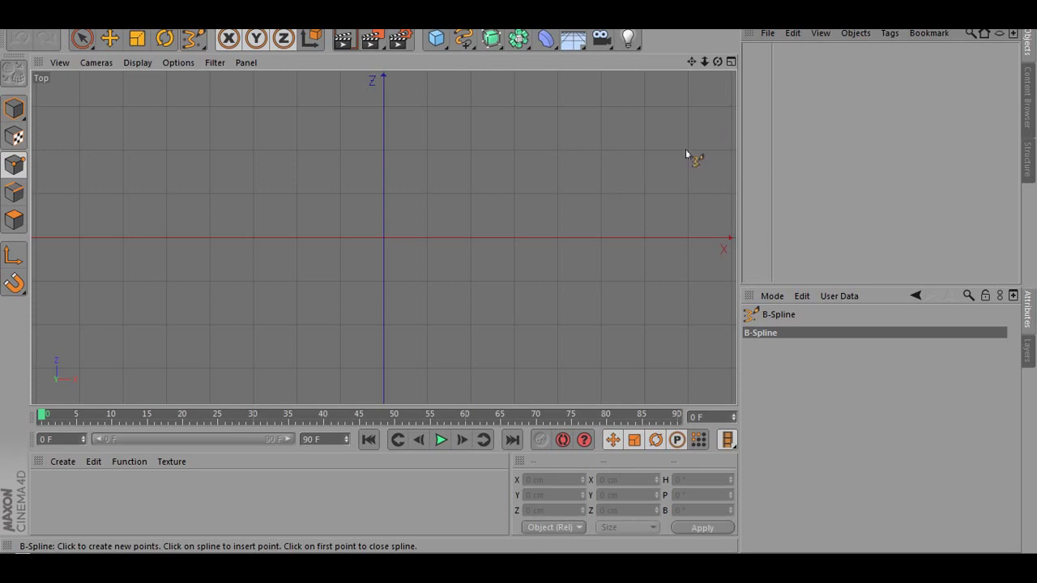
pyautogui.click(732, 62)
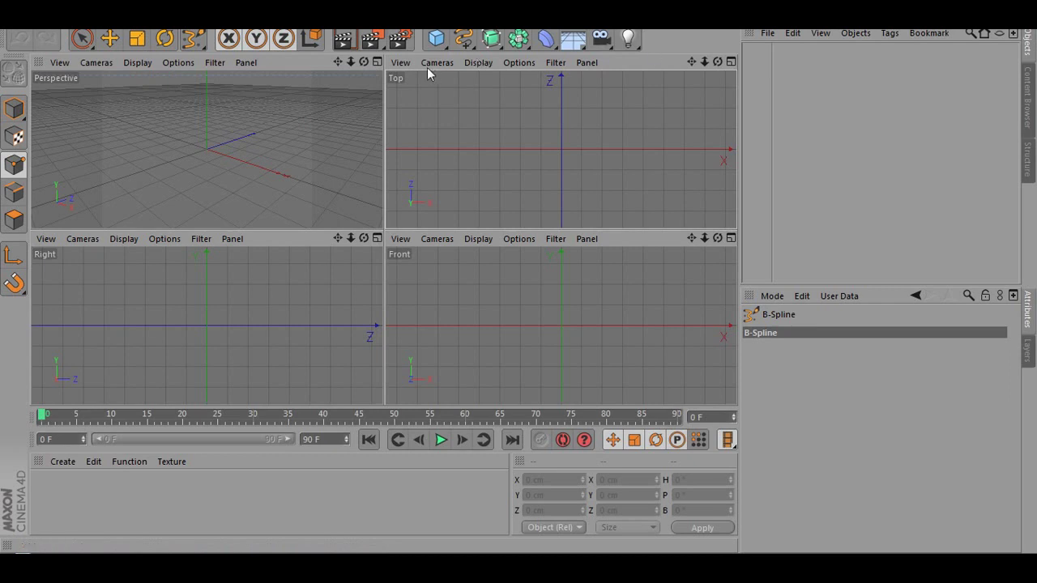
pyautogui.click(731, 61)
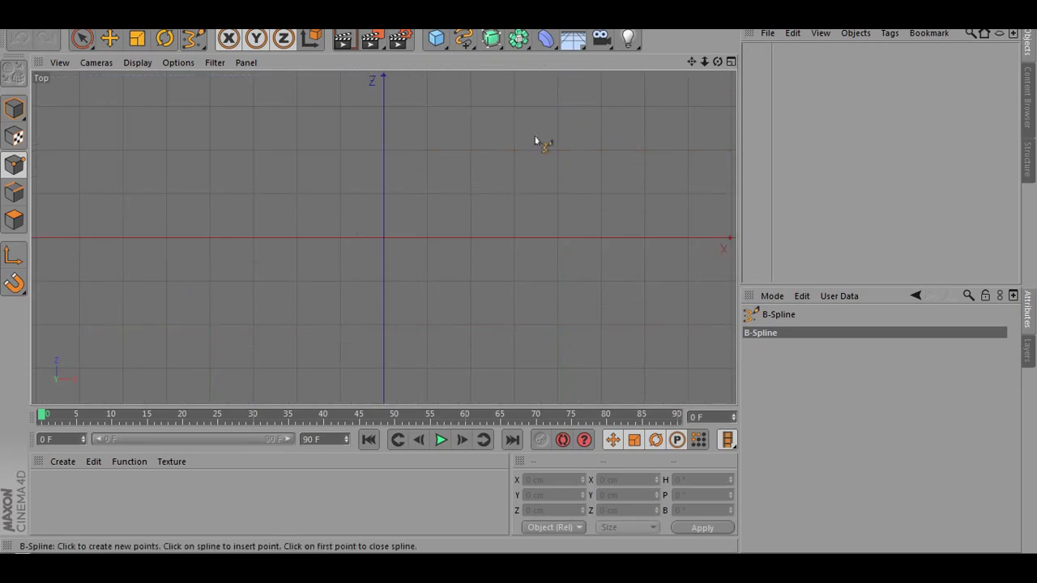
pyautogui.scroll(-5, 493, 183)
pyautogui.moveTo(691, 62); pyautogui.dragTo(687, 69)
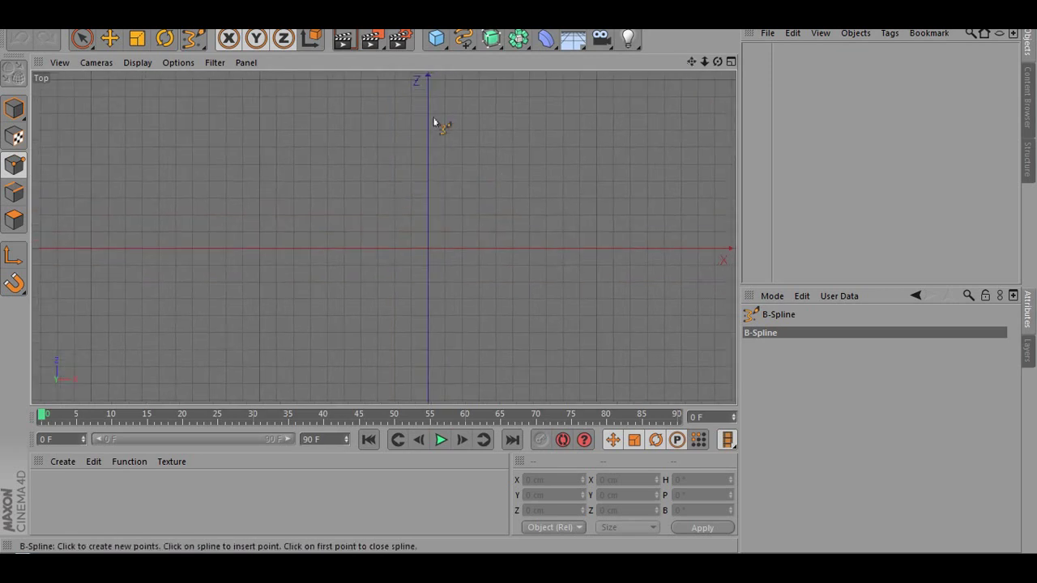
pyautogui.click(371, 104)
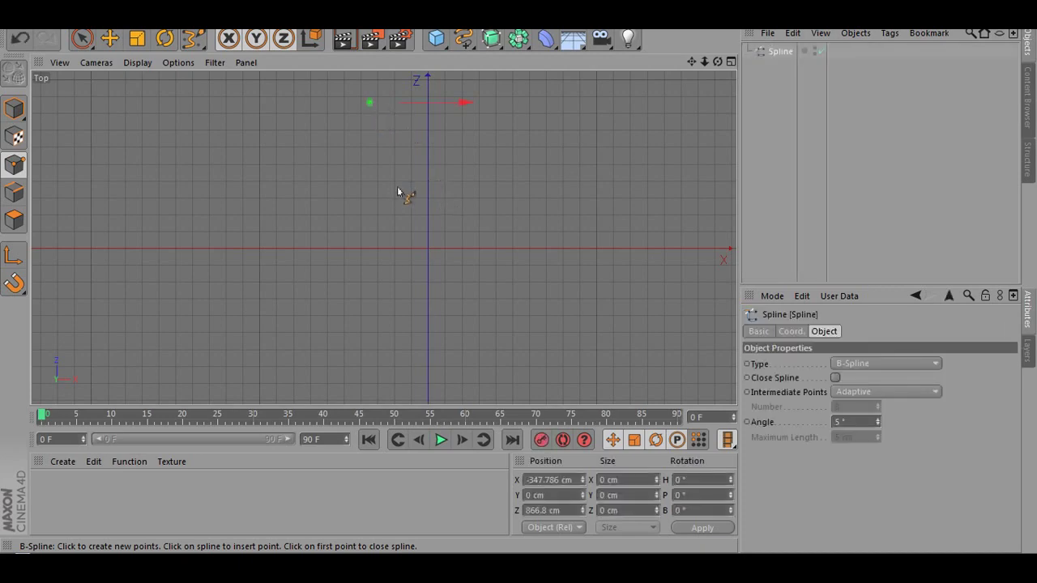
pyautogui.moveTo(401, 212)
pyautogui.mouseDown()
pyautogui.moveTo(387, 224)
pyautogui.moveTo(411, 207)
pyautogui.mouseUp()
pyautogui.hotkey('ctrl', 'z')
pyautogui.hotkey('ctrl', 'z')
# Step: Start a Bezier spline in the Top view with points at about X -583, Z 794 cm and X -257, Z 297 cm, curving the second
pyautogui.click(461, 42)
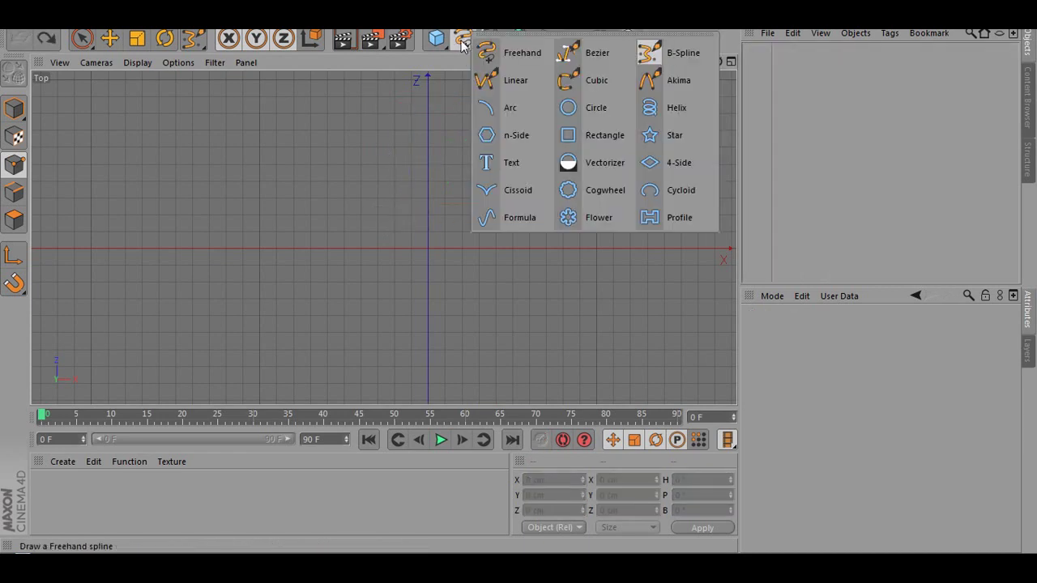
pyautogui.click(610, 61)
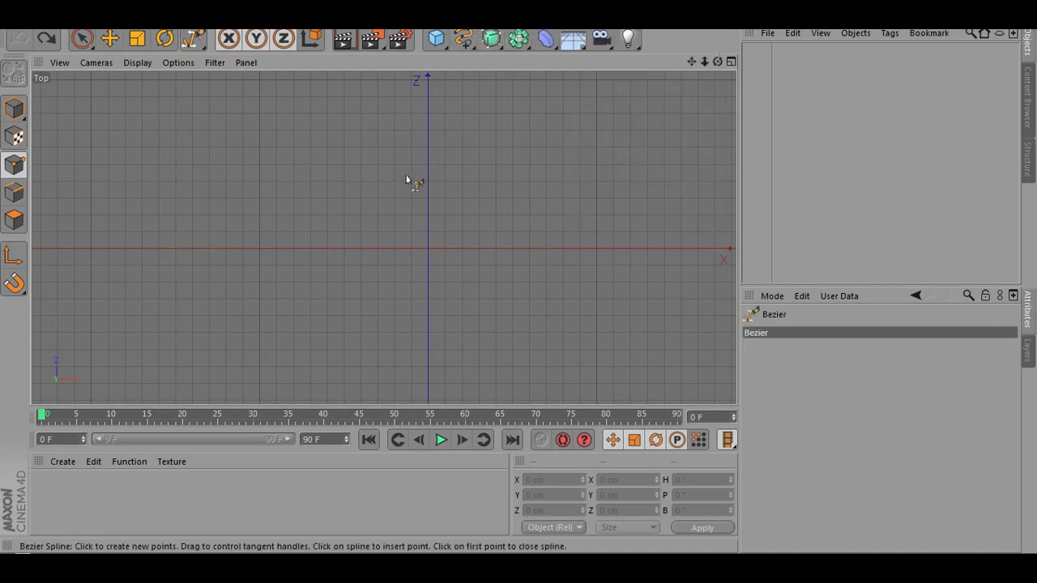
pyautogui.click(330, 114)
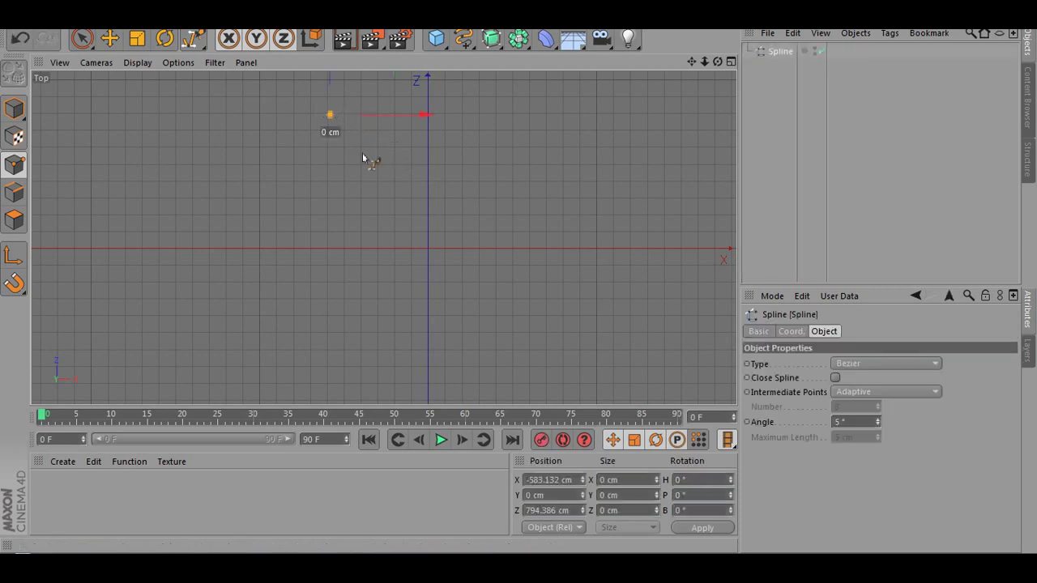
pyautogui.moveTo(385, 198); pyautogui.dragTo(354, 254)
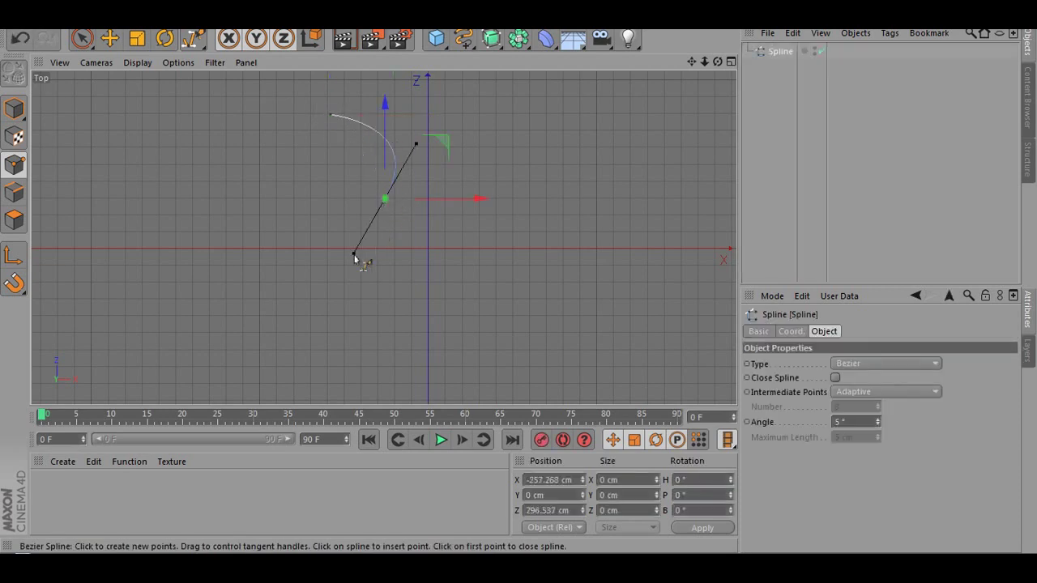
pyautogui.moveTo(368, 288); pyautogui.dragTo(375, 256)
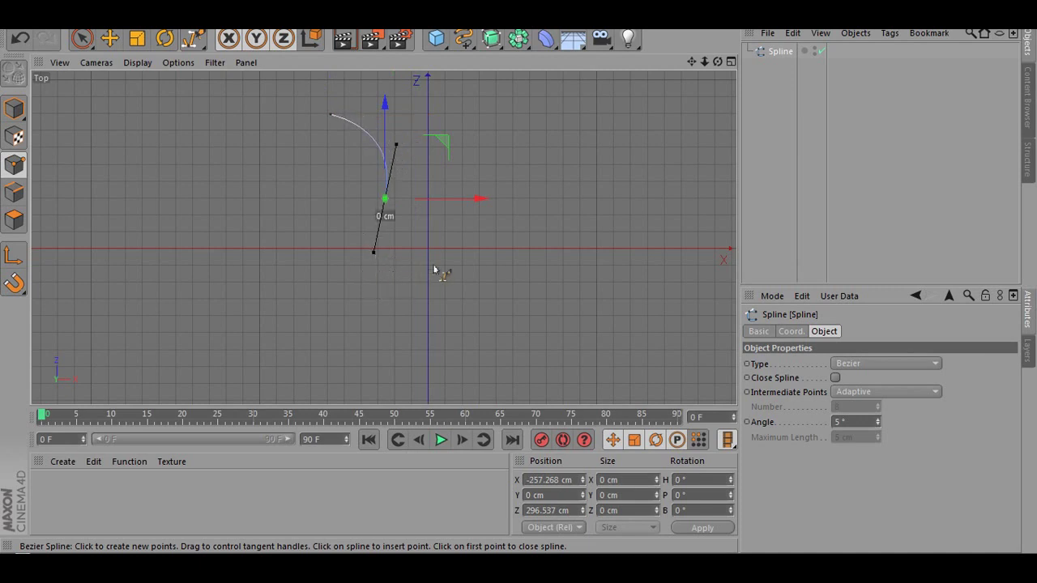
pyautogui.click(488, 240)
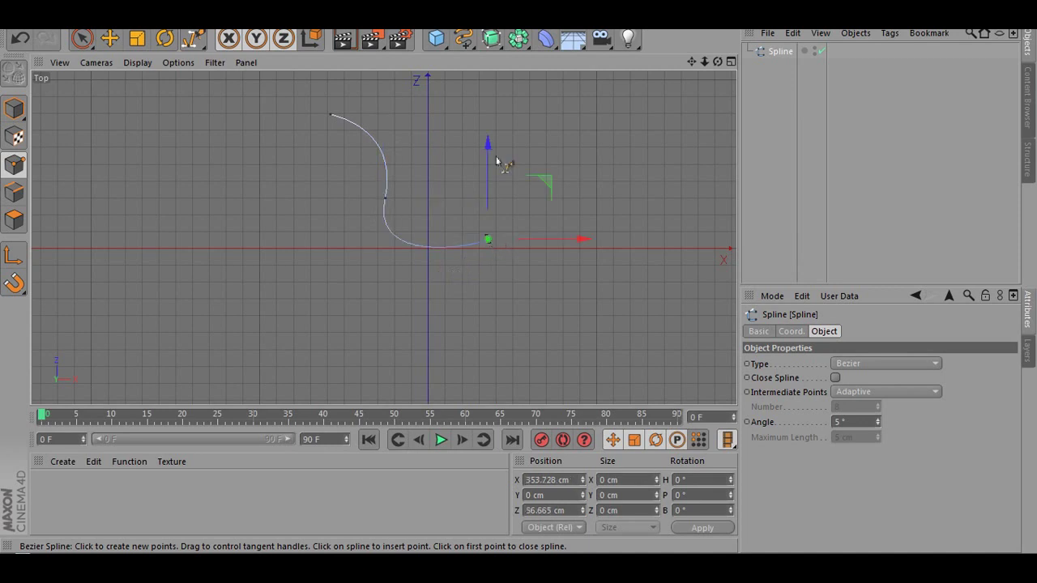
pyautogui.moveTo(487, 160); pyautogui.dragTo(486, 127)
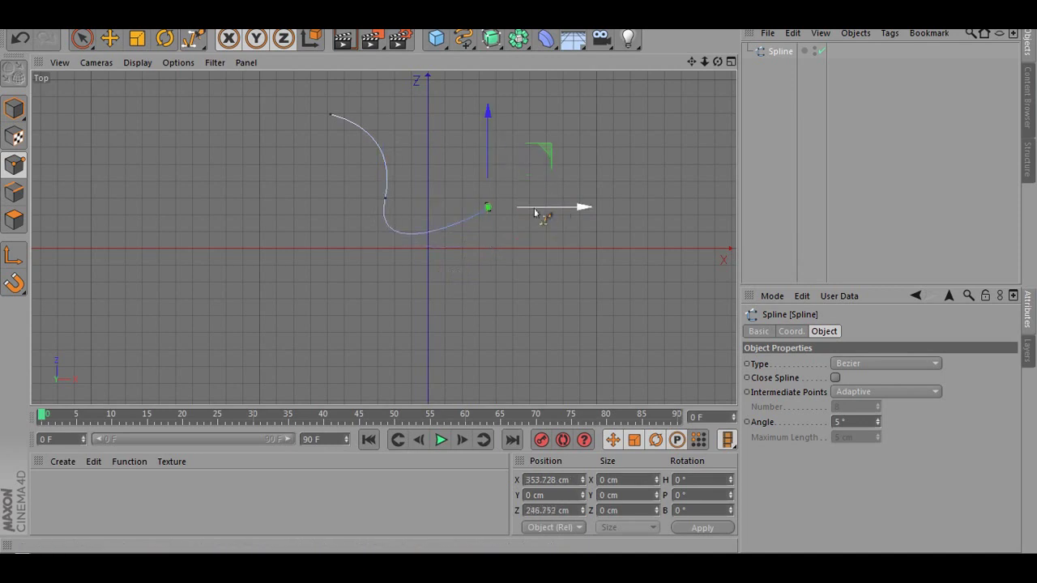
pyautogui.moveTo(540, 210); pyautogui.dragTo(515, 209)
pyautogui.click(558, 287)
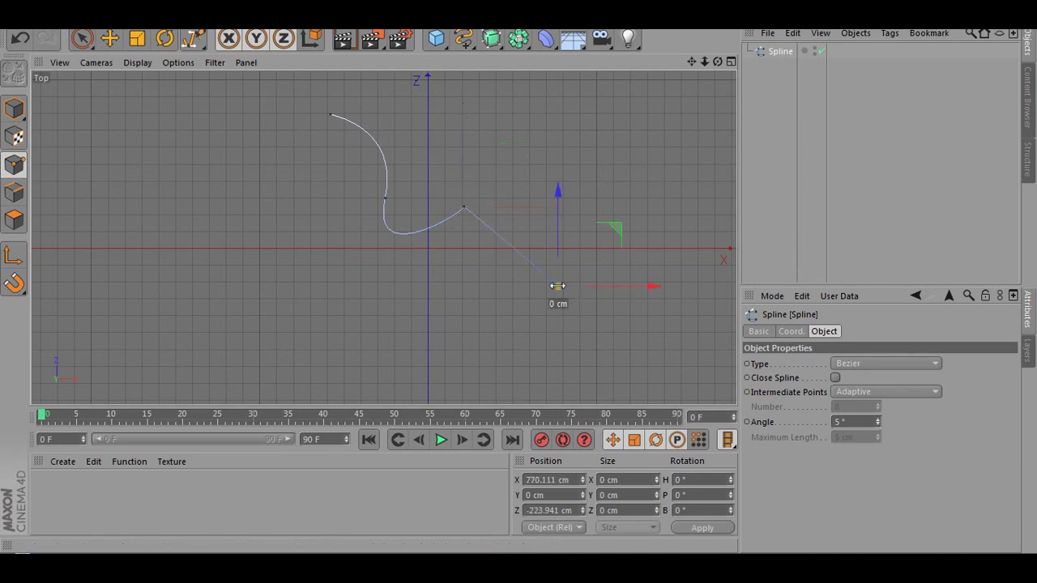
pyautogui.hotkey('ctrl', 'z')
pyautogui.hotkey('ctrl', 'z')
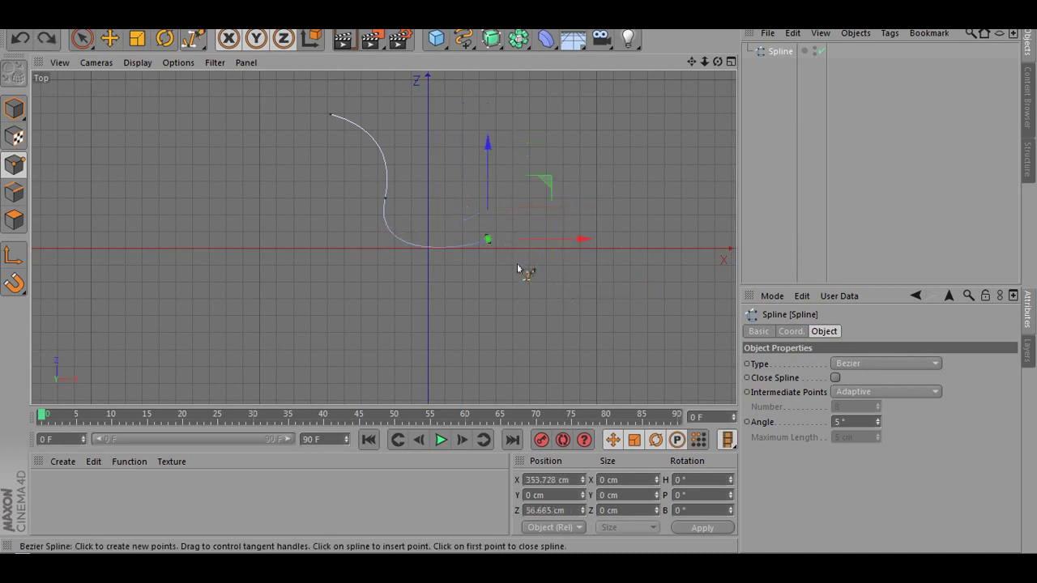
# Step: Continue the Bezier spline with a curved point at about X 526, Z -56 cm and an end point at about X 1119, Z -373 cm
pyautogui.moveTo(515, 265); pyautogui.dragTo(575, 226)
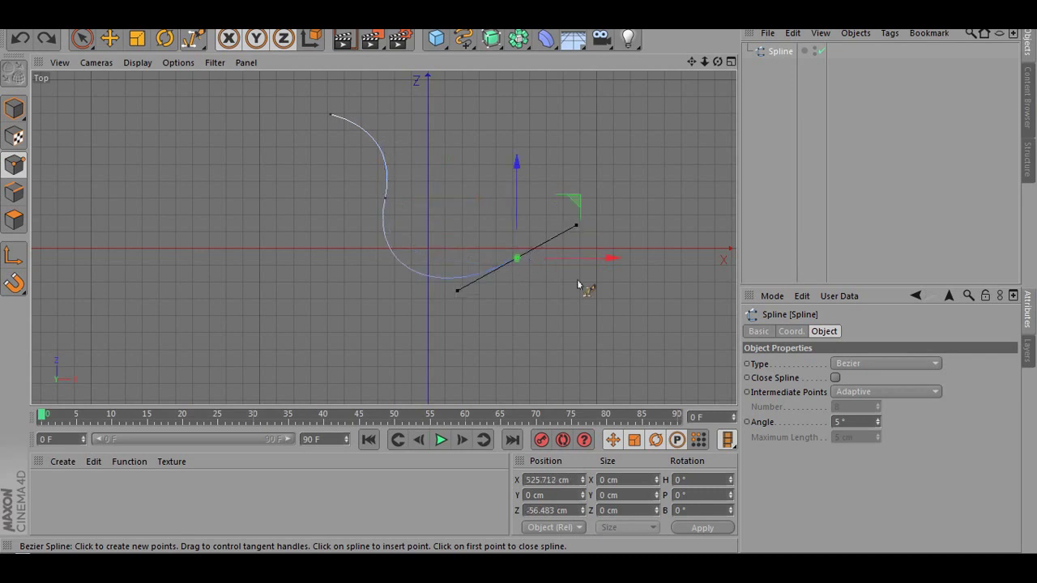
pyautogui.click(617, 312)
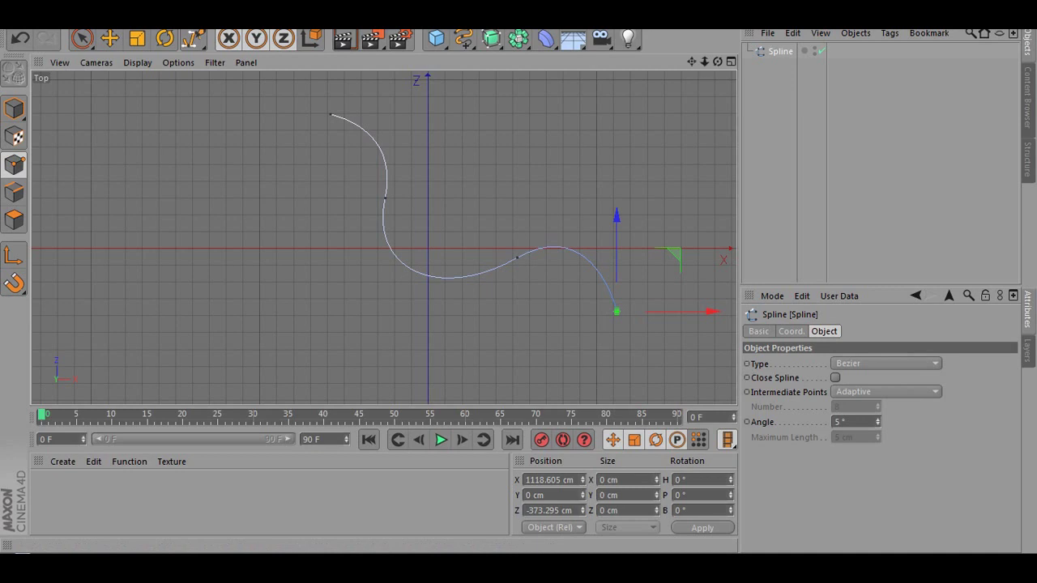
pyautogui.keyDown('alt'); pyautogui.moveTo(417, 230); pyautogui.dragTo(369, 249, button='middle'); pyautogui.keyUp('alt')
pyautogui.click(811, 204)
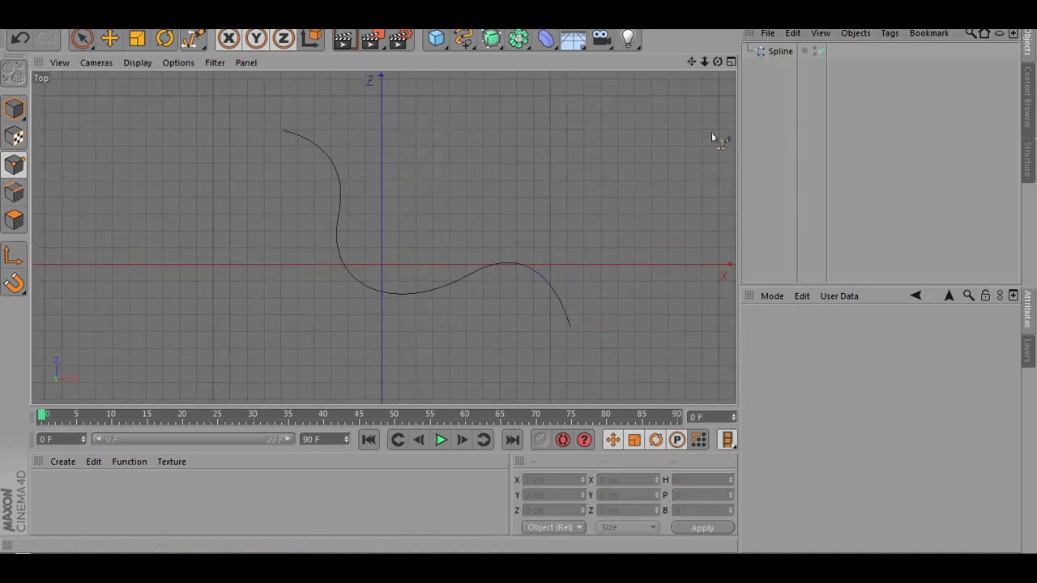
# Step: Select all points of the spline in the Perspective view and rotate them 90° about the X axis so the curve stands upright
pyautogui.click(732, 62)
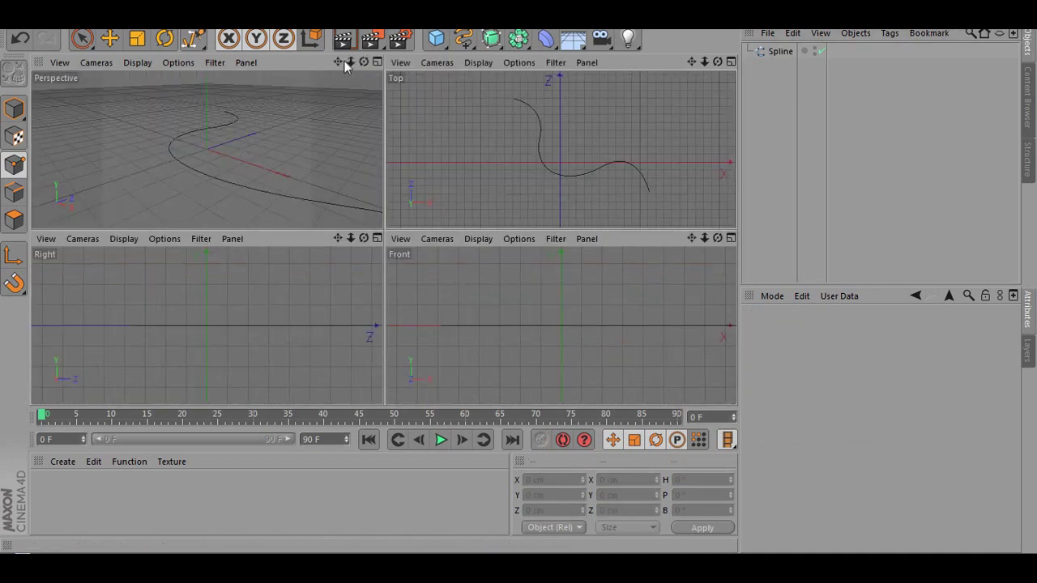
pyautogui.click(378, 62)
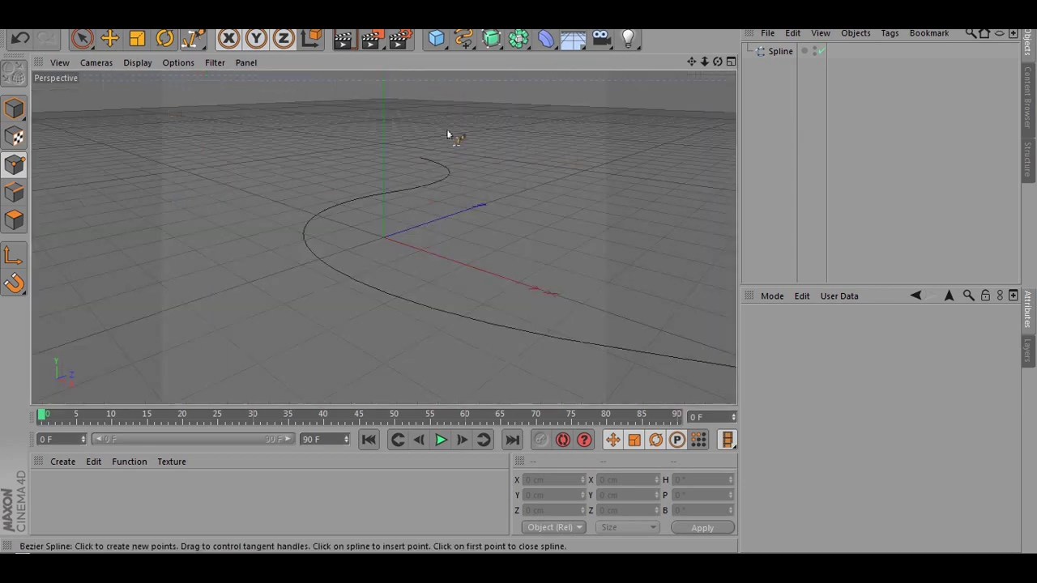
pyautogui.scroll(-3, 451, 135)
pyautogui.moveTo(707, 62)
pyautogui.mouseDown()
pyautogui.moveTo(742, 54)
pyautogui.moveTo(713, 30)
pyautogui.moveTo(718, 89)
pyautogui.moveTo(718, 63)
pyautogui.moveTo(705, 77)
pyautogui.mouseUp()
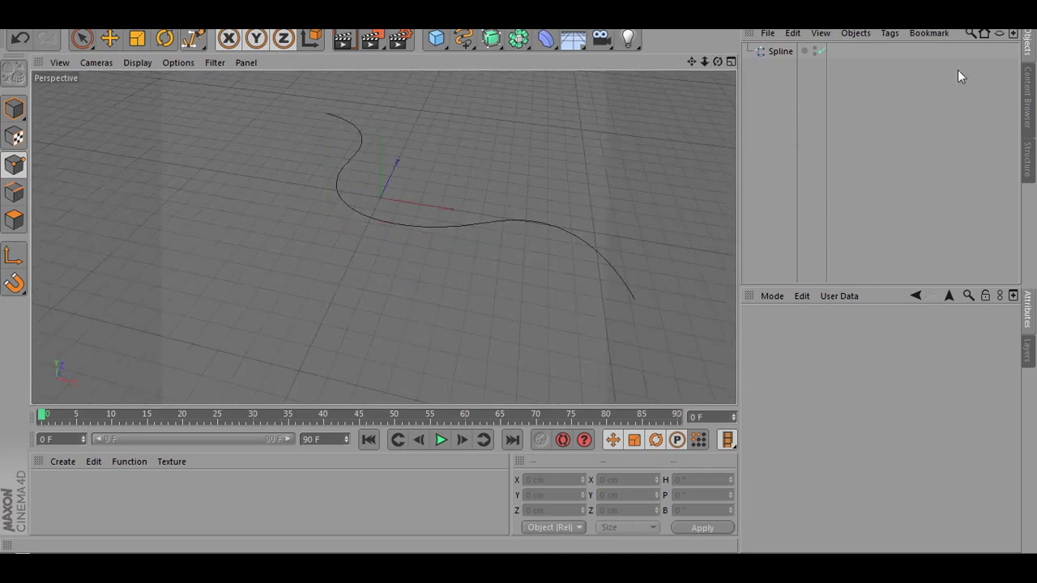
pyautogui.click(774, 51)
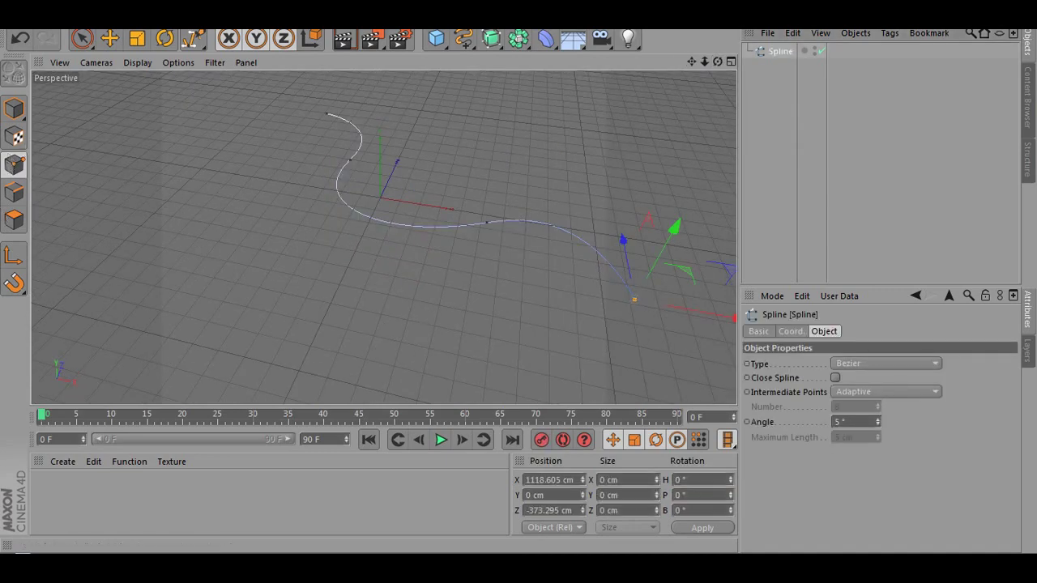
pyautogui.click(112, 214)
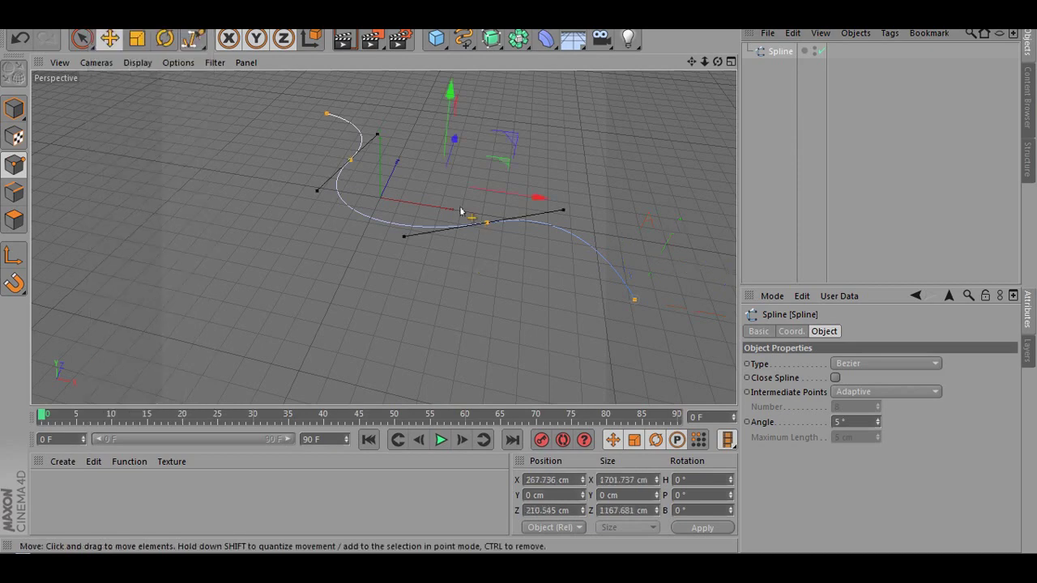
pyautogui.click(166, 41)
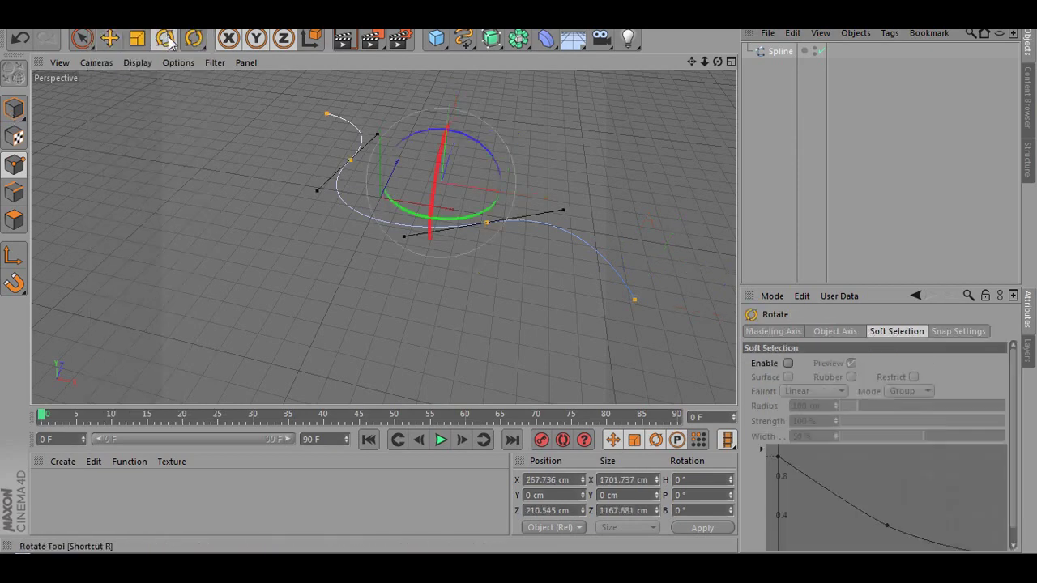
pyautogui.moveTo(447, 130); pyautogui.dragTo(400, 308)
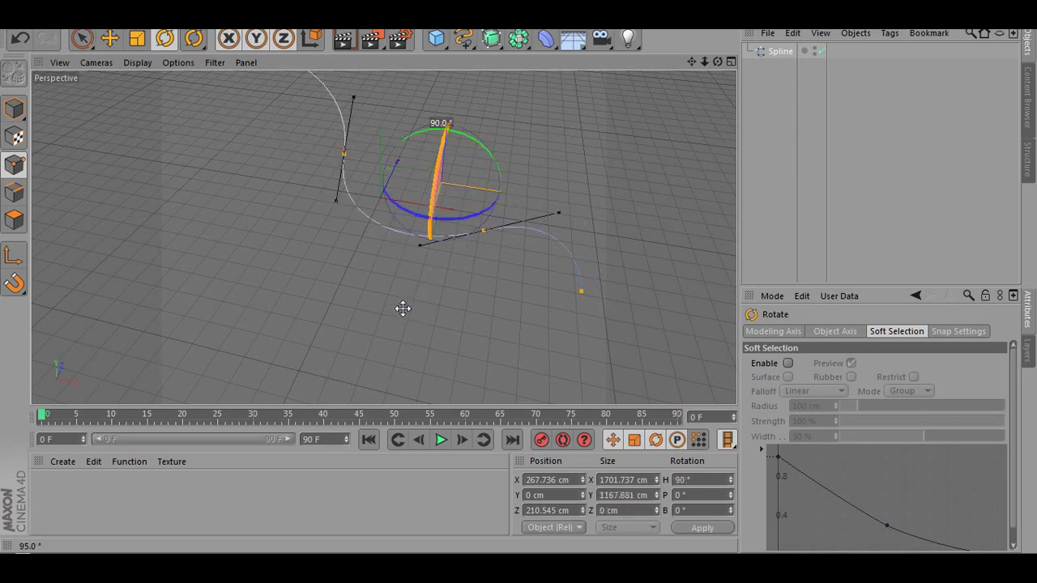
# Step: Rotate the upright spline's points about the vertical Y axis and select the Spline object
pyautogui.scroll(-3, 644, 197)
pyautogui.moveTo(689, 64); pyautogui.dragTo(648, 114)
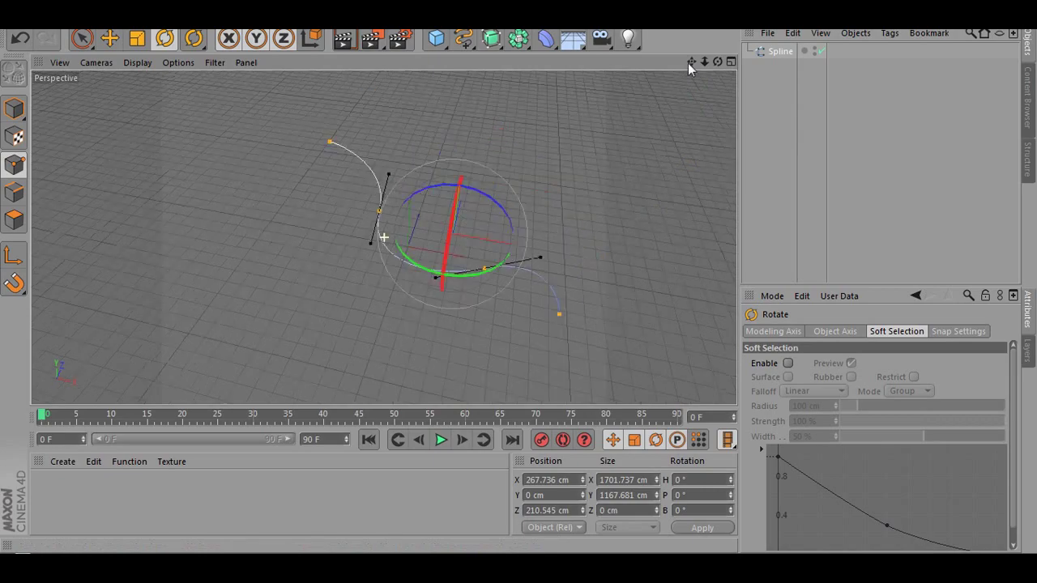
pyautogui.moveTo(591, 340); pyautogui.dragTo(391, 252)
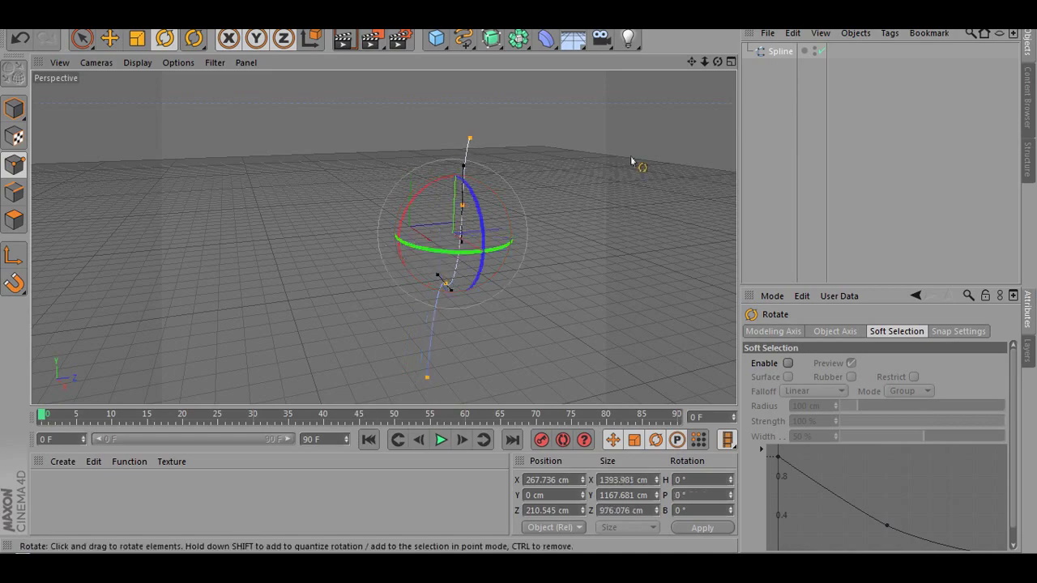
pyautogui.moveTo(717, 60); pyautogui.dragTo(839, 178)
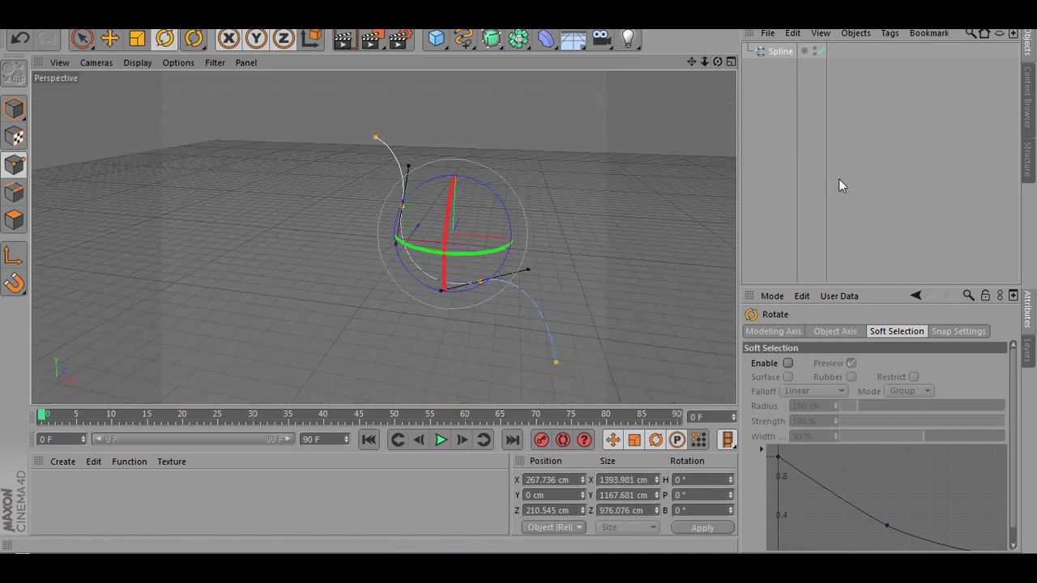
pyautogui.click(838, 178)
pyautogui.keyDown('alt'); pyautogui.moveTo(579, 224); pyautogui.dragTo(708, 59); pyautogui.keyUp('alt')
pyautogui.click(780, 51)
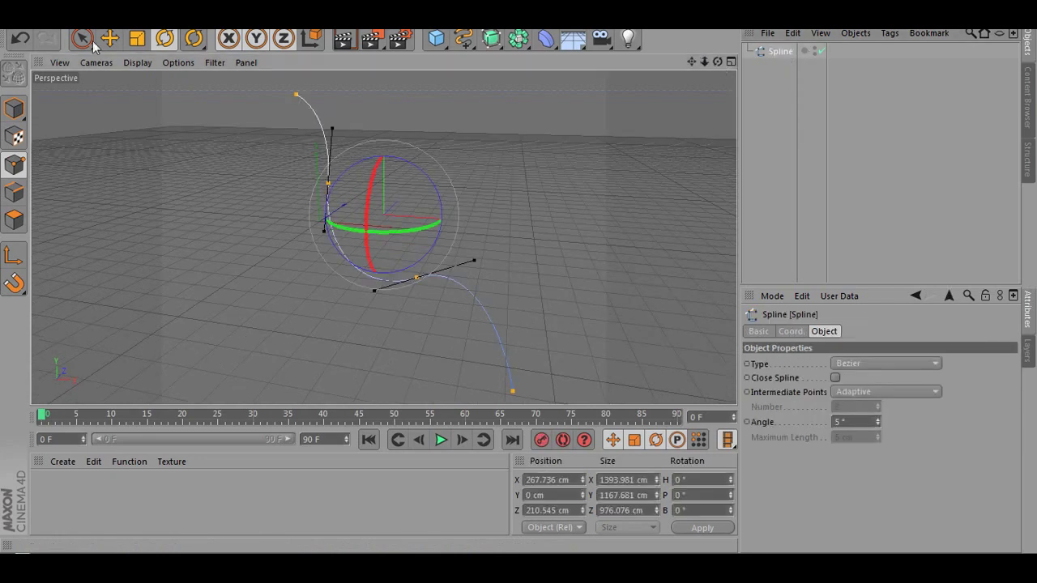
# Step: Switch to whole-object editing and duplicate the Spline object, leaving both splines deselected
pyautogui.click(14, 110)
pyautogui.click(193, 38)
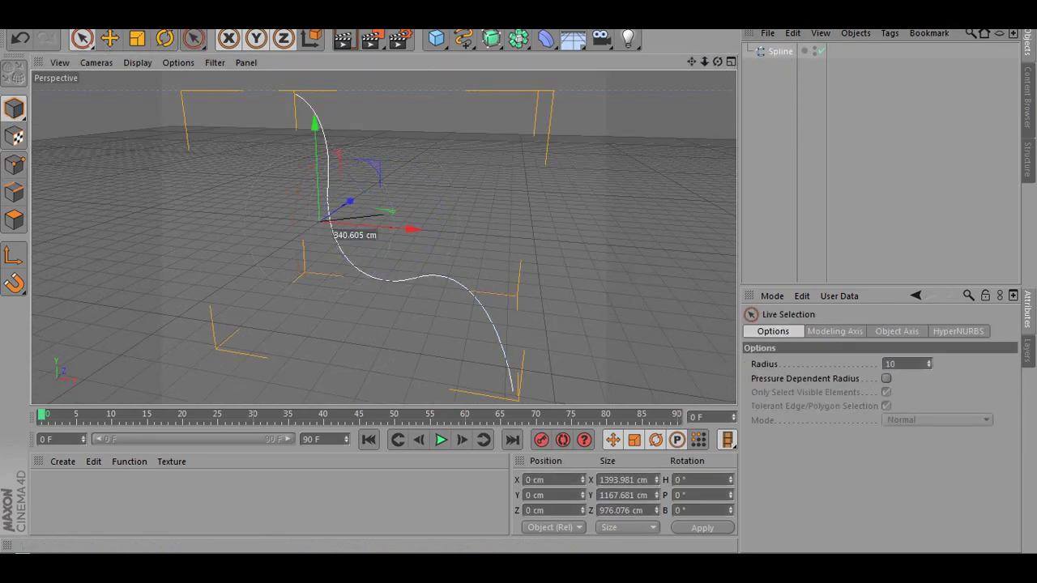
pyautogui.click(109, 38)
pyautogui.keyDown('ctrl'); pyautogui.moveTo(784, 65); pyautogui.dragTo(768, 105); pyautogui.keyUp('ctrl')
pyautogui.click(774, 53)
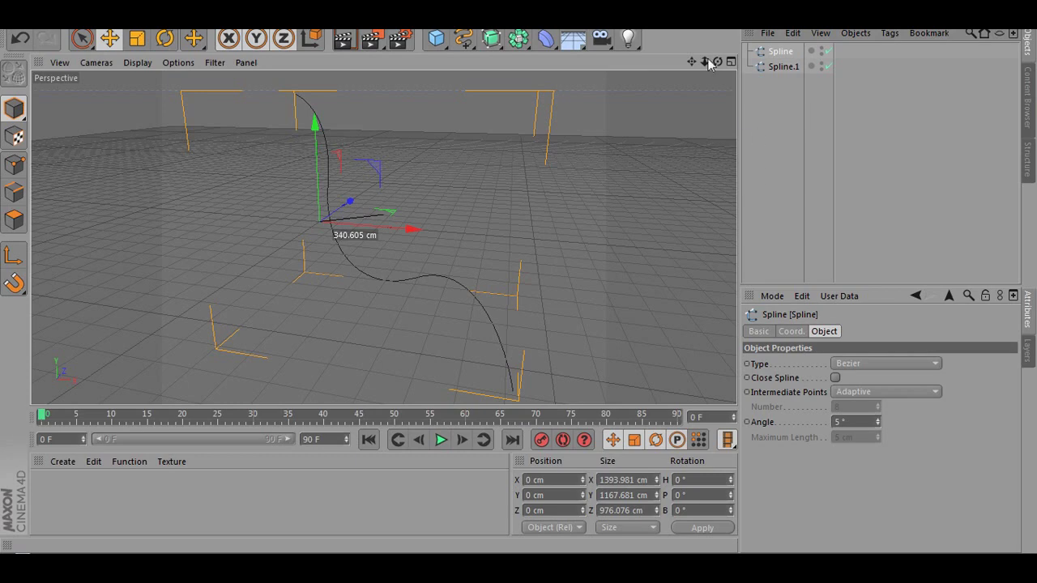
pyautogui.keyDown('alt'); pyautogui.moveTo(354, 218); pyautogui.dragTo(317, 225); pyautogui.keyUp('alt')
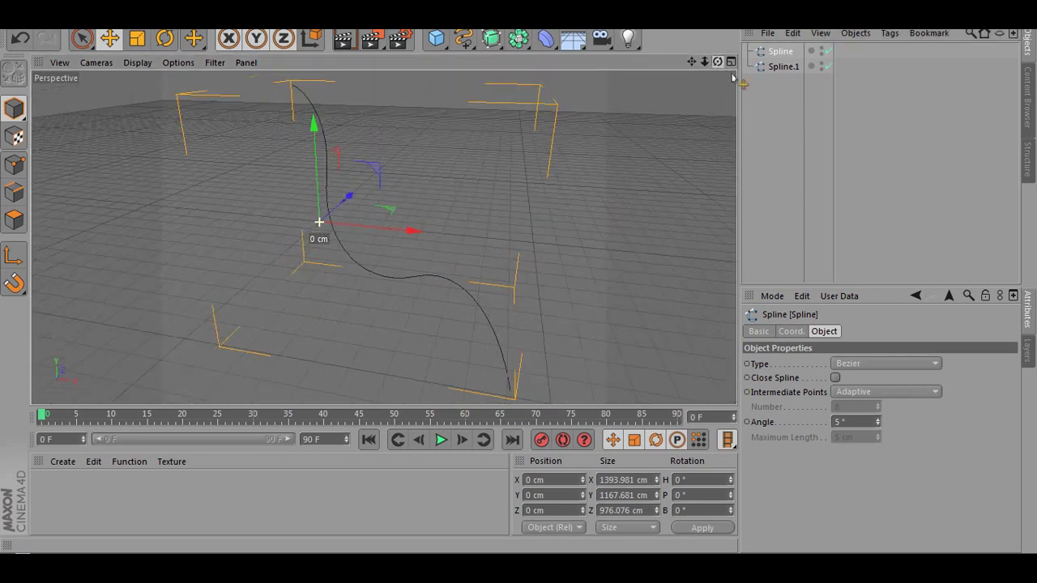
pyautogui.click(747, 193)
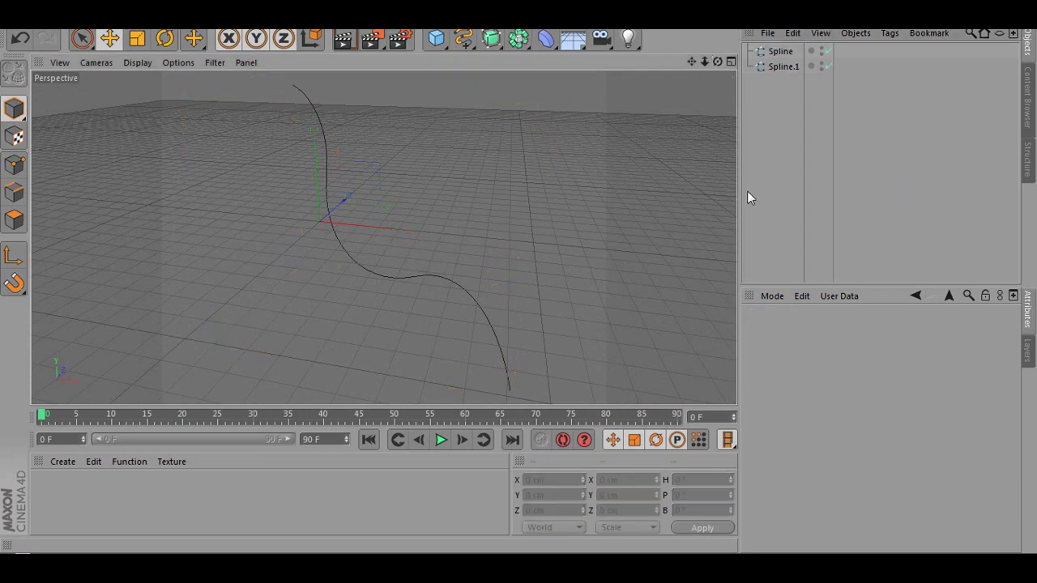
# Step: Add a Circle spline and scale it down uniformly to a radius of about 73.4 cm
pyautogui.click(464, 39)
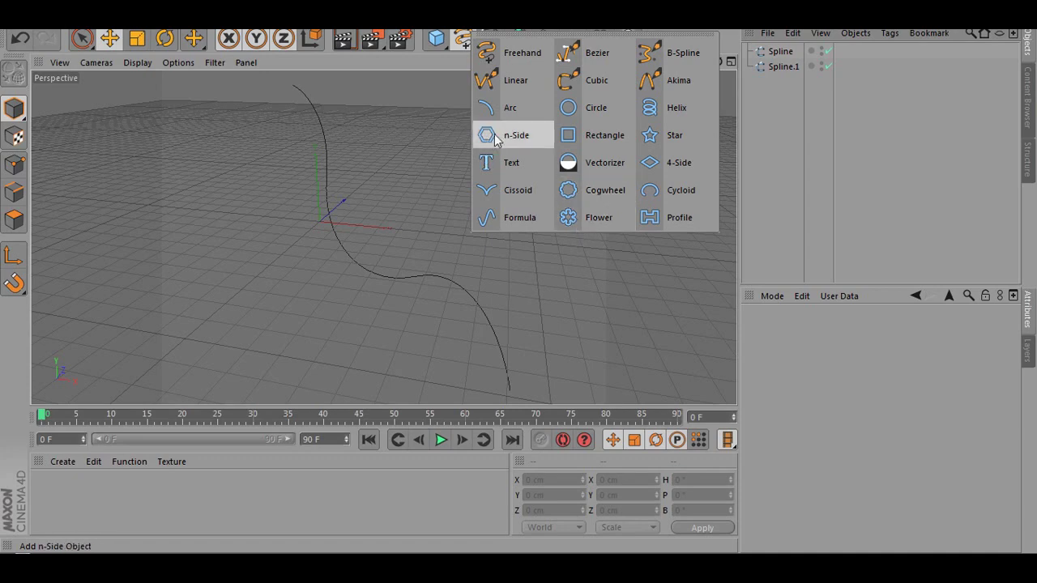
pyautogui.click(574, 111)
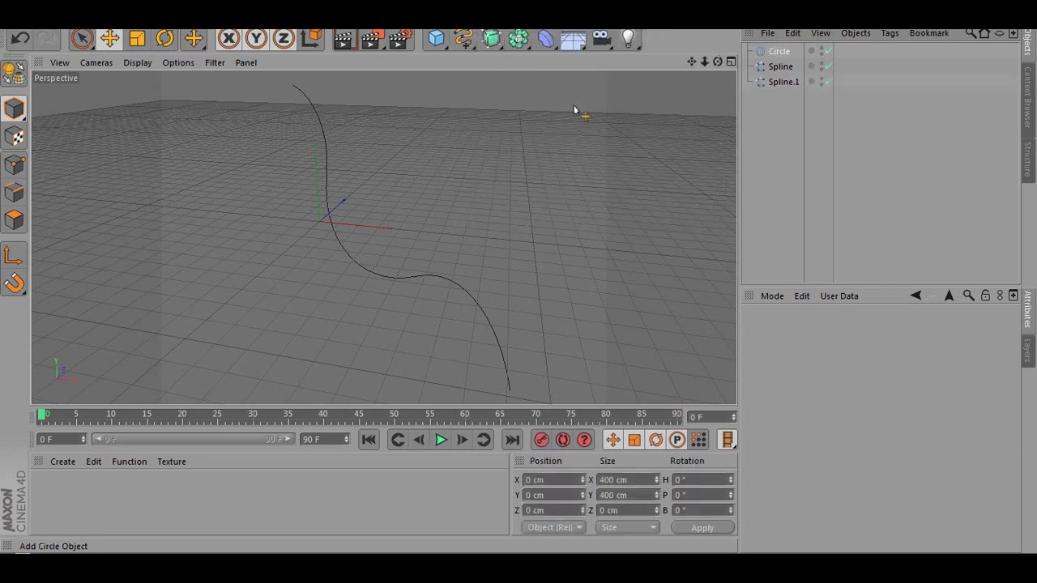
pyautogui.moveTo(717, 62)
pyautogui.mouseDown()
pyautogui.moveTo(697, 73)
pyautogui.moveTo(672, 56)
pyautogui.moveTo(705, 89)
pyautogui.moveTo(725, 69)
pyautogui.moveTo(685, 69)
pyautogui.moveTo(709, 65)
pyautogui.moveTo(701, 68)
pyautogui.mouseUp()
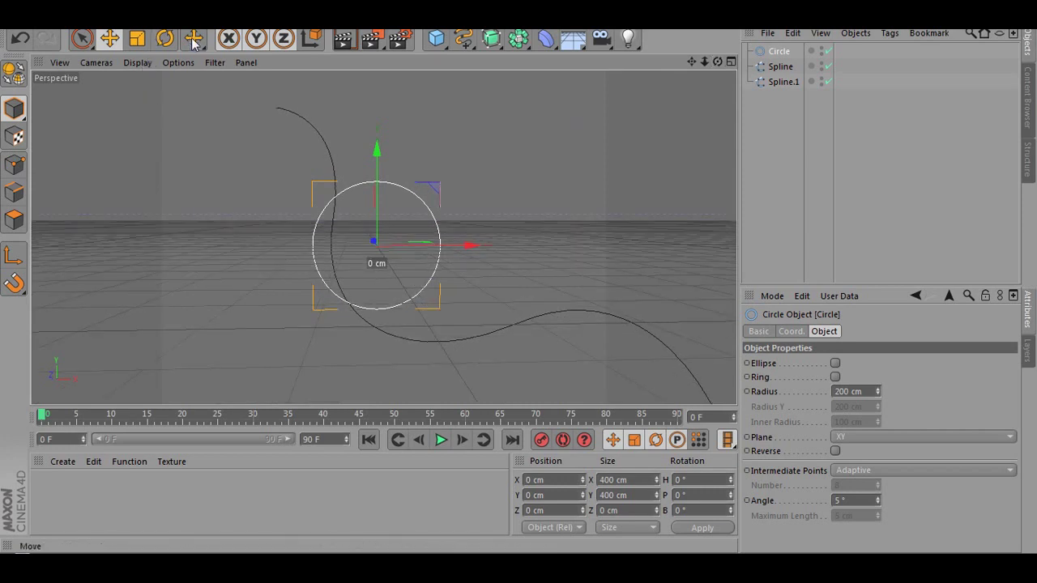
pyautogui.click(138, 44)
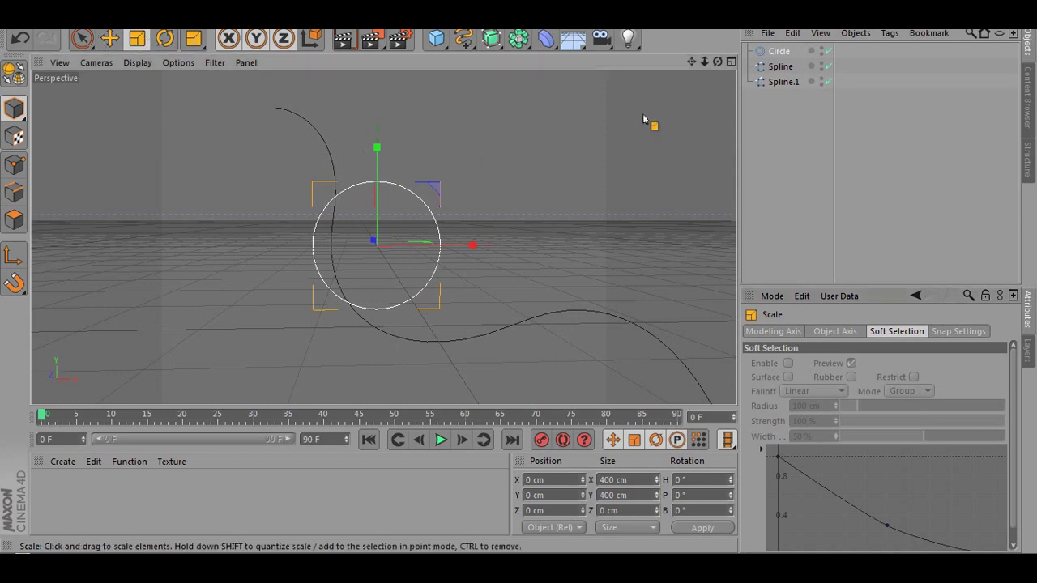
pyautogui.moveTo(624, 138); pyautogui.dragTo(325, 288)
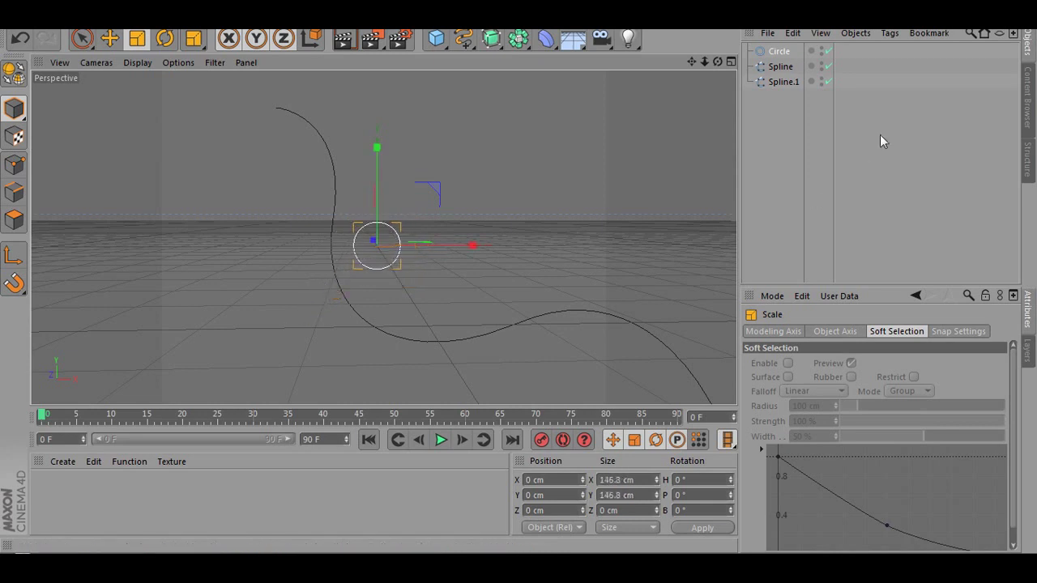
pyautogui.click(641, 122)
# Step: Add a Sweep NURBS object to the scene
pyautogui.moveTo(716, 61); pyautogui.dragTo(706, 63)
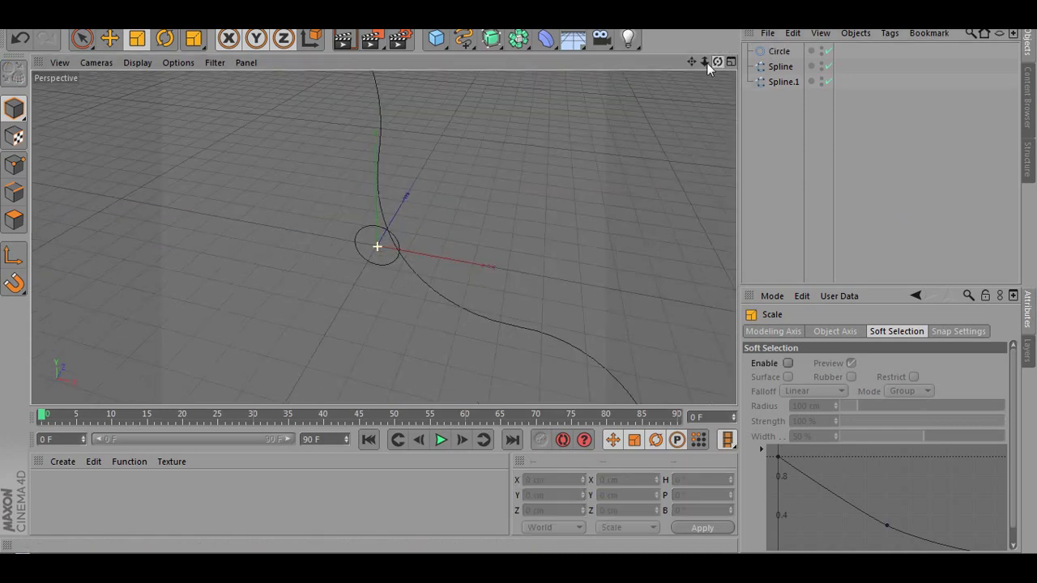
pyautogui.click(464, 42)
pyautogui.moveTo(466, 47); pyautogui.dragTo(499, 45)
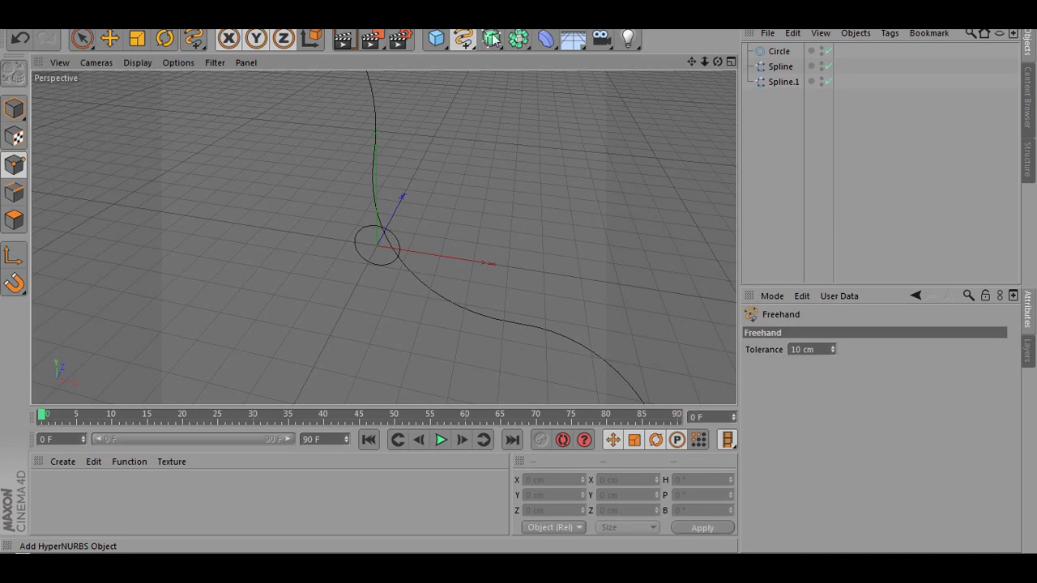
pyautogui.moveTo(492, 39); pyautogui.dragTo(494, 39)
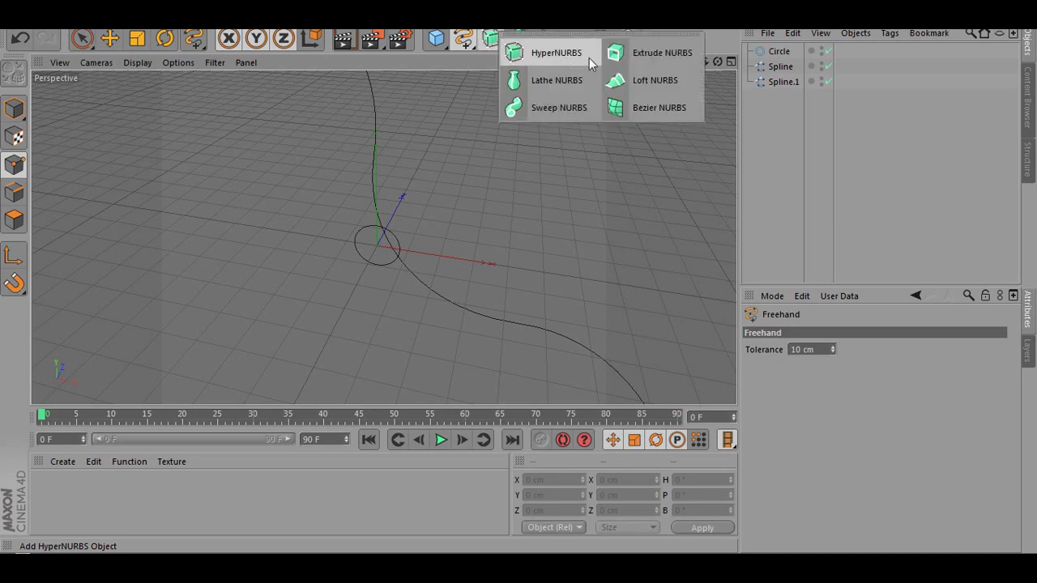
pyautogui.click(516, 113)
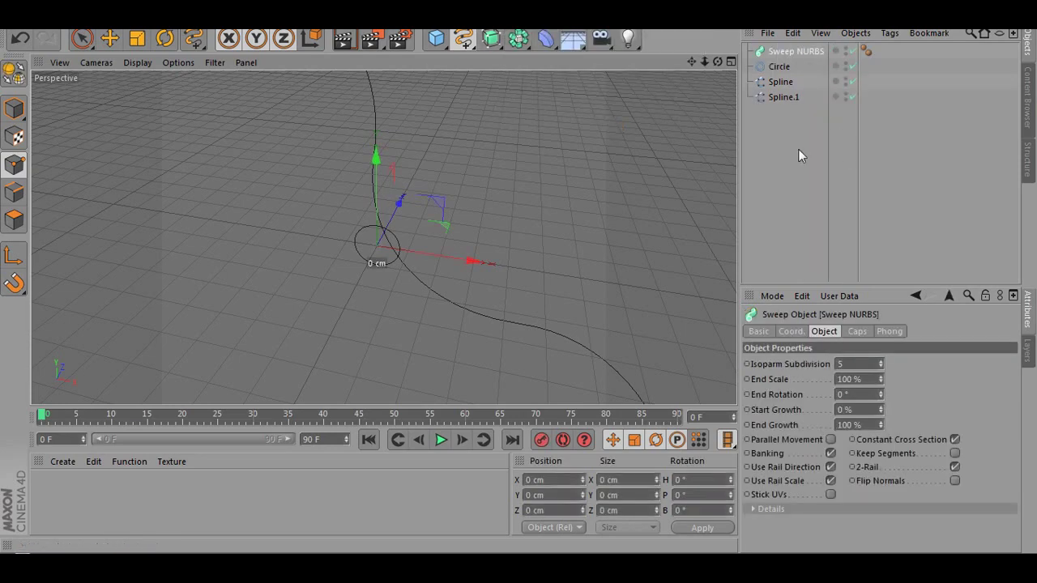
pyautogui.click(776, 127)
pyautogui.moveTo(706, 62)
pyautogui.mouseDown()
pyautogui.moveTo(681, 63)
pyautogui.moveTo(711, 61)
pyautogui.moveTo(700, 59)
pyautogui.mouseUp()
pyautogui.click(769, 53)
pyautogui.click(784, 125)
pyautogui.keyDown('alt'); pyautogui.moveTo(618, 146); pyautogui.dragTo(692, 123); pyautogui.keyUp('alt')
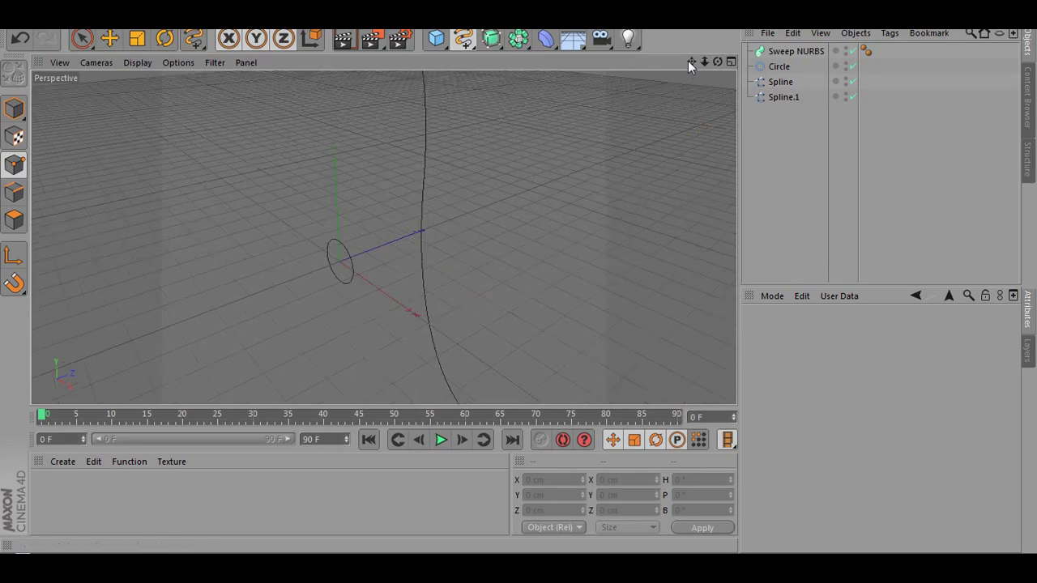
# Step: Nest Spline and Circle under the Sweep NURBS, with Circle above Spline, to form a tube along the curve
pyautogui.click(779, 84)
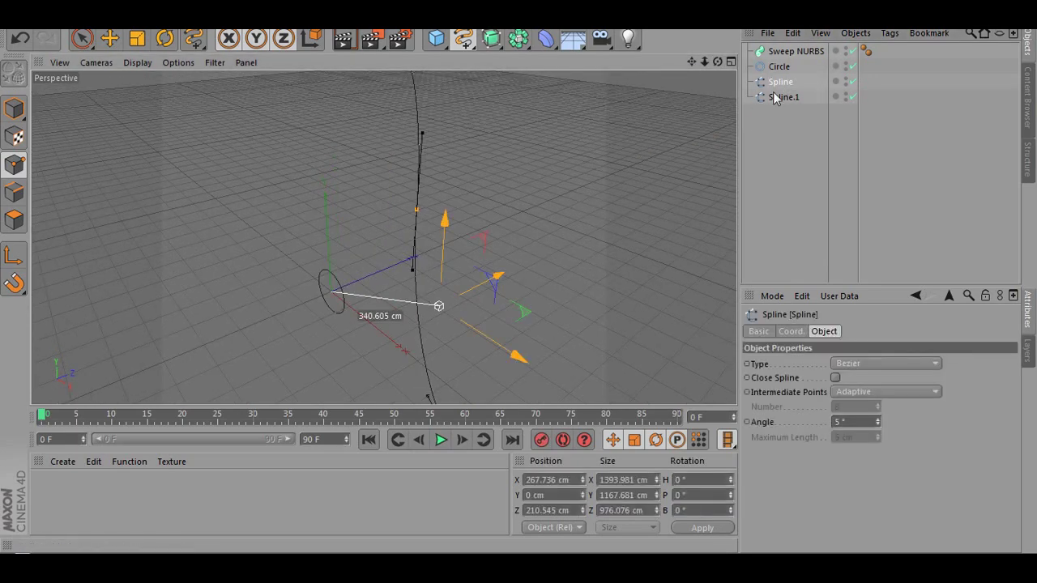
pyautogui.click(110, 43)
pyautogui.keyDown('alt'); pyautogui.moveTo(500, 269); pyautogui.dragTo(592, 285); pyautogui.keyUp('alt')
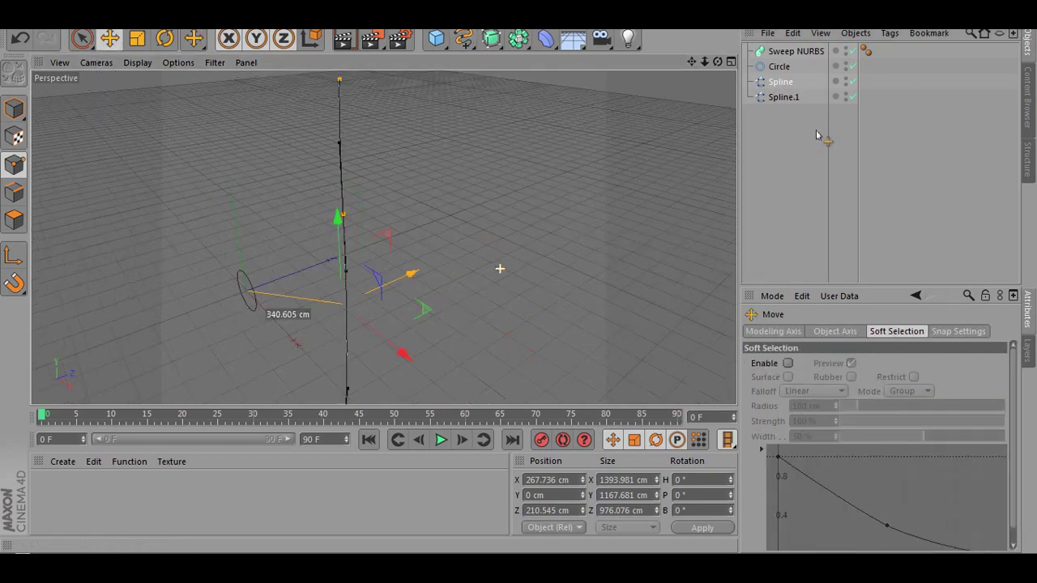
pyautogui.moveTo(783, 89); pyautogui.dragTo(792, 55)
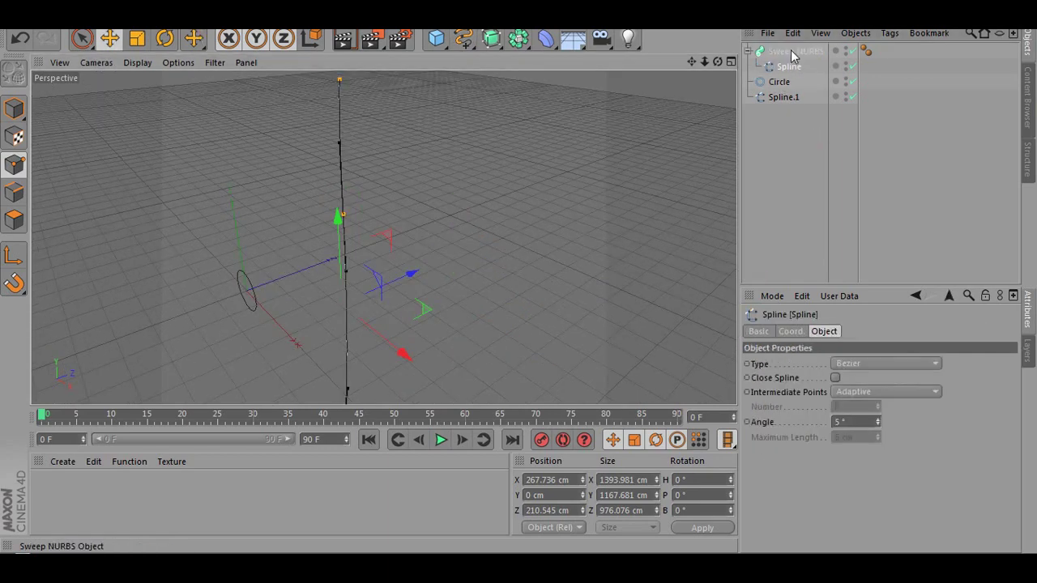
pyautogui.click(791, 54)
pyautogui.click(770, 84)
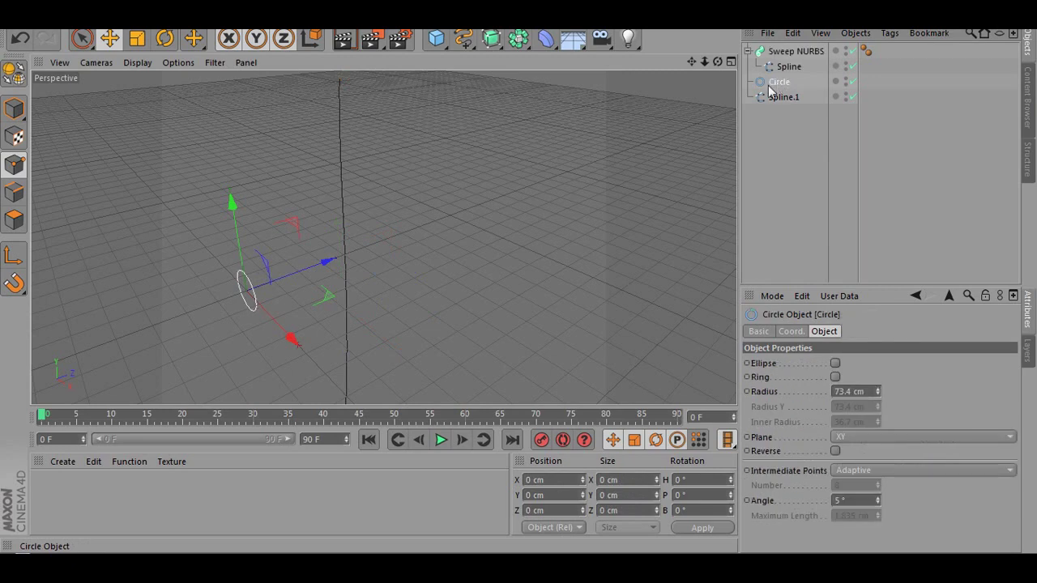
pyautogui.moveTo(767, 86); pyautogui.dragTo(798, 54)
pyautogui.click(632, 117)
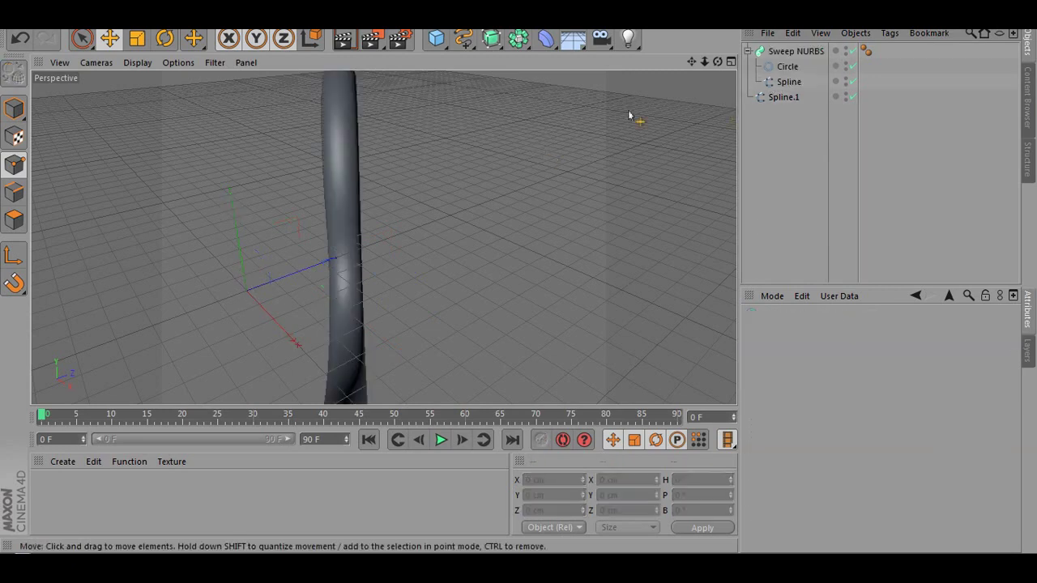
pyautogui.keyDown('alt'); pyautogui.moveTo(285, 272); pyautogui.dragTo(472, 248); pyautogui.keyUp('alt')
pyautogui.scroll(2, 186, 218)
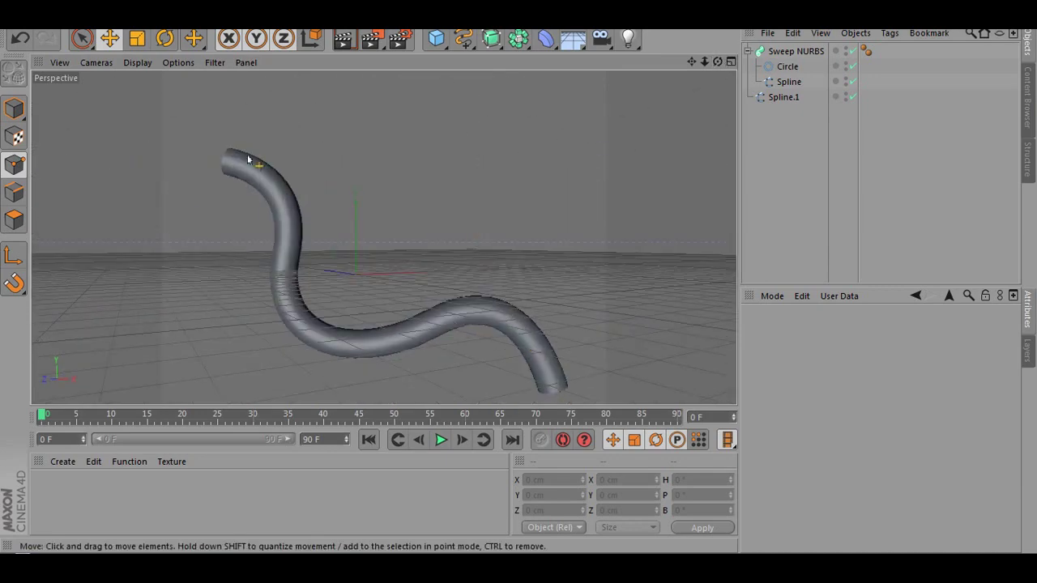
# Step: Take the original Spline out of the Sweep NURBS and nest Spline.1 above Circle in it instead
pyautogui.click(784, 68)
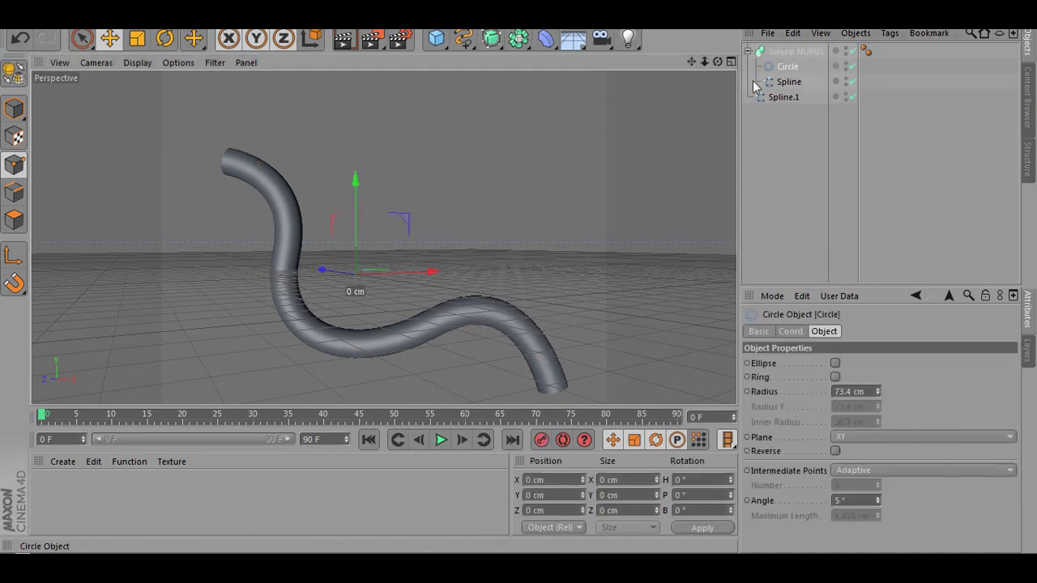
pyautogui.click(808, 97)
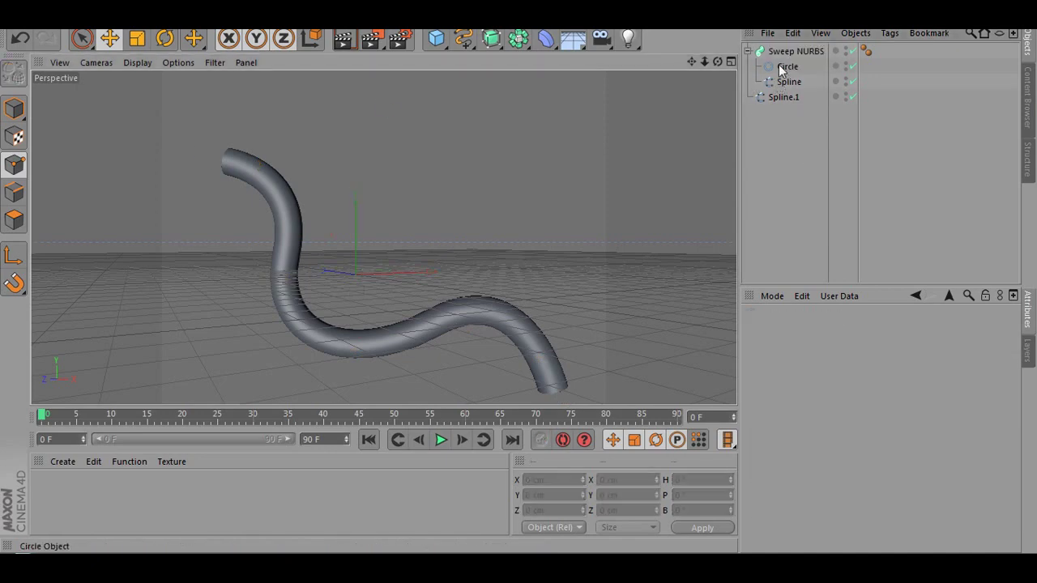
pyautogui.moveTo(761, 188); pyautogui.dragTo(762, 189)
pyautogui.moveTo(790, 62); pyautogui.dragTo(800, 180)
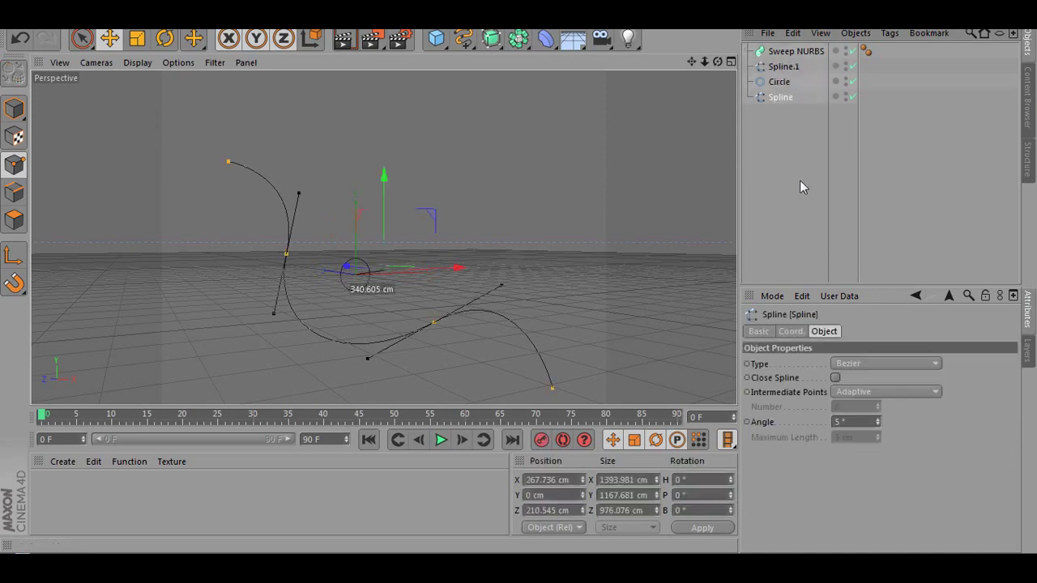
pyautogui.moveTo(768, 80); pyautogui.dragTo(794, 50)
pyautogui.click(752, 220)
pyautogui.moveTo(775, 92); pyautogui.dragTo(718, 65)
pyautogui.scroll(5, 550, 134)
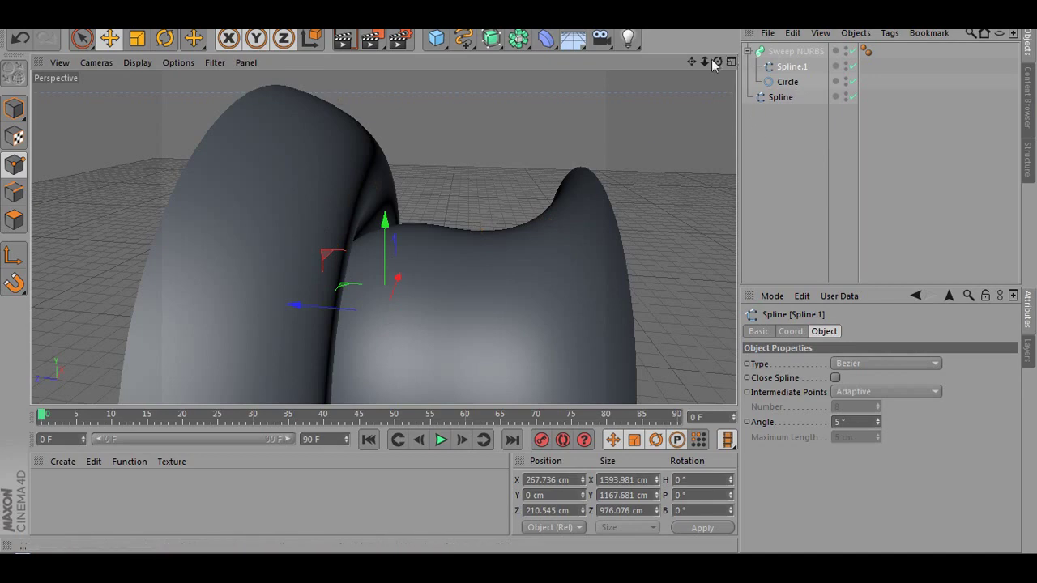
pyautogui.moveTo(718, 61); pyautogui.dragTo(689, 65)
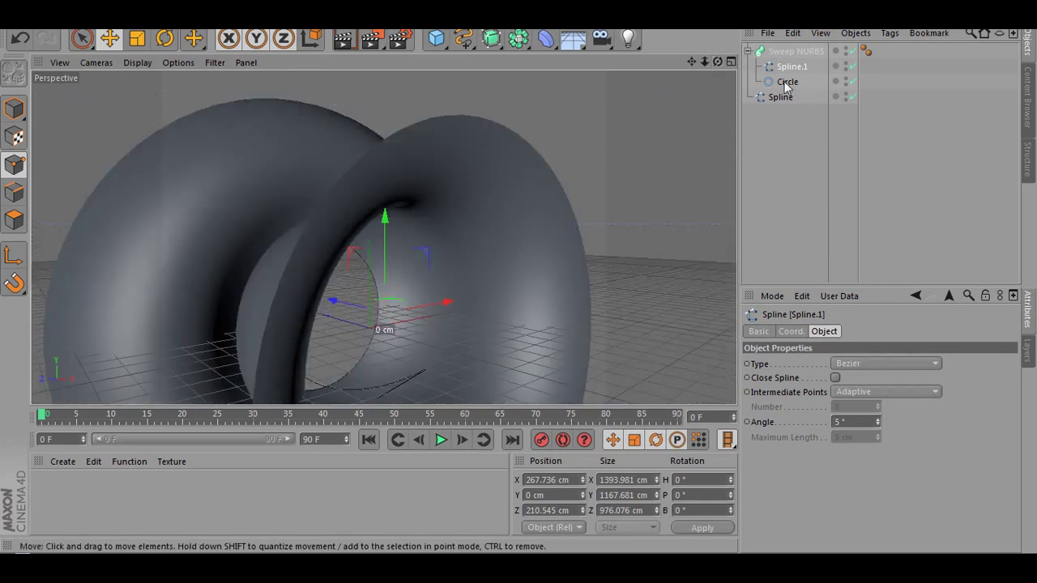
# Step: Reorder the Sweep NURBS children so that Circle sits above Spline.1
pyautogui.moveTo(785, 70); pyautogui.dragTo(776, 134)
pyautogui.moveTo(786, 84)
pyautogui.mouseDown()
pyautogui.moveTo(788, 48)
pyautogui.moveTo(788, 66)
pyautogui.mouseUp()
pyautogui.click(770, 152)
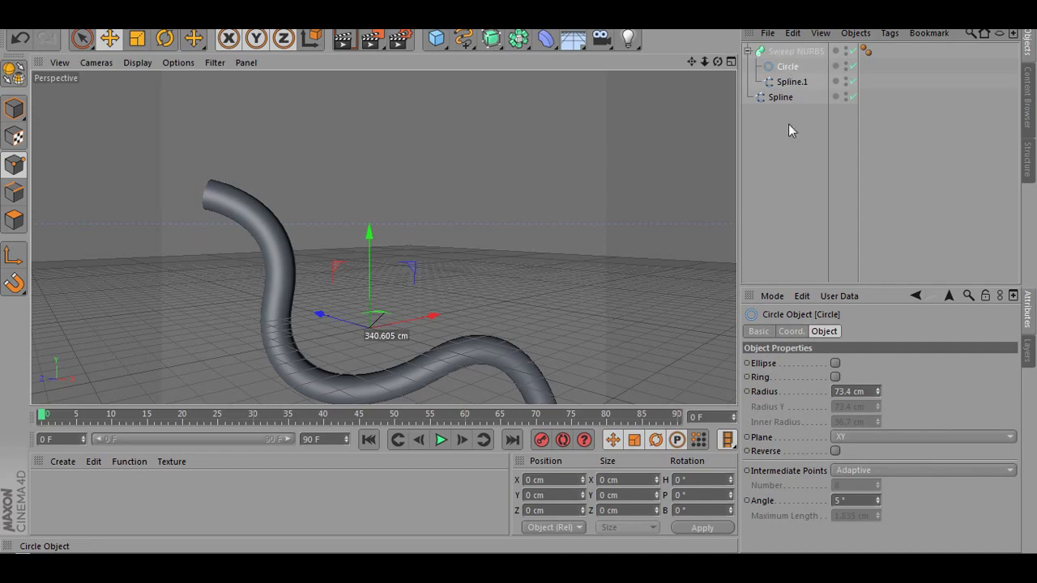
pyautogui.click(787, 125)
# Step: Duplicate the Sweep NURBS's Circle and keep the copy at the bottom of the object hierarchy, outside the sweep
pyautogui.scroll(-3, 397, 272)
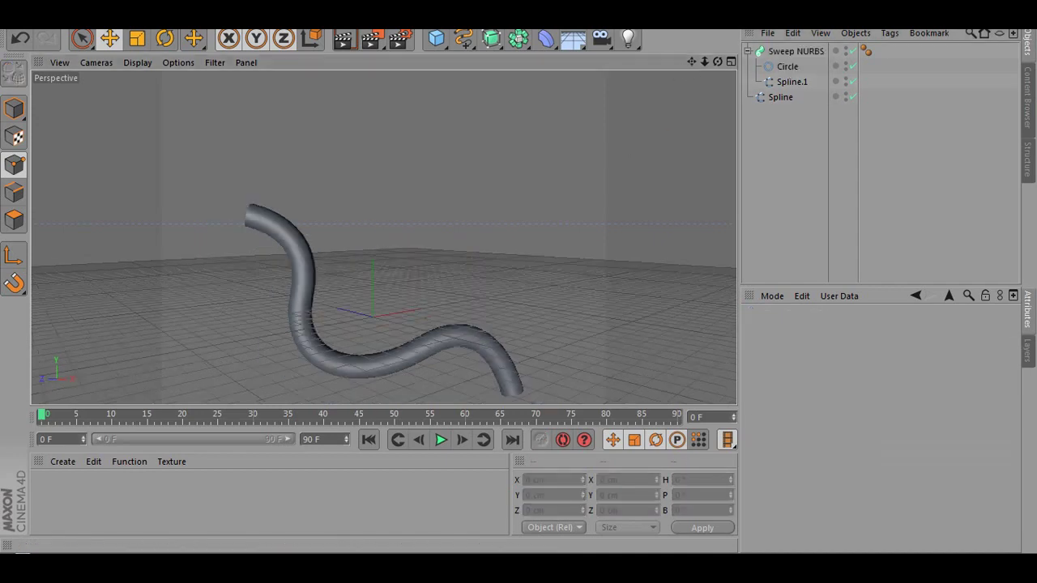
pyautogui.moveTo(692, 62); pyautogui.dragTo(683, 41)
pyautogui.scroll(4, 451, 198)
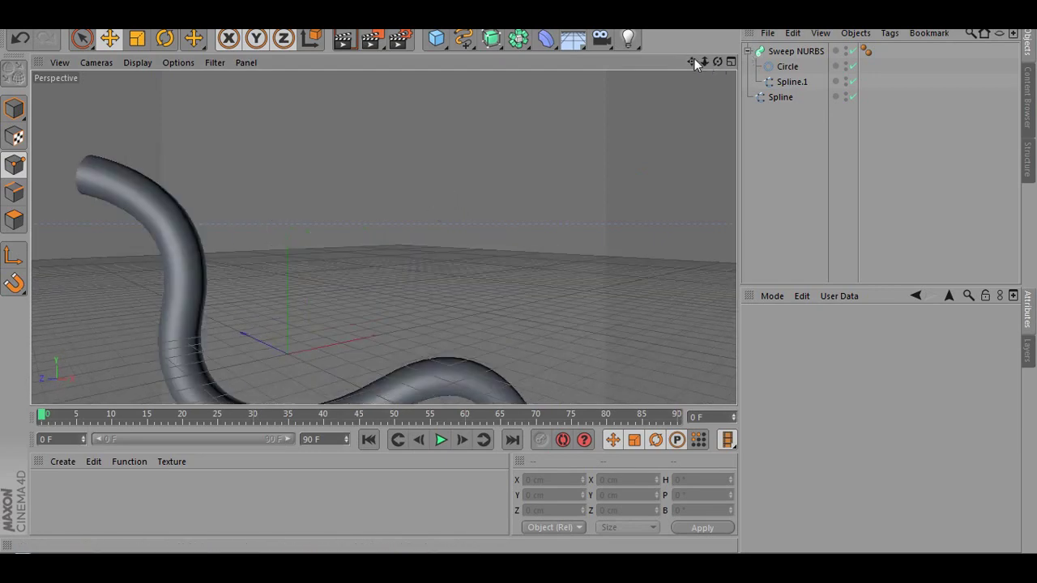
pyautogui.moveTo(692, 62); pyautogui.dragTo(732, 29)
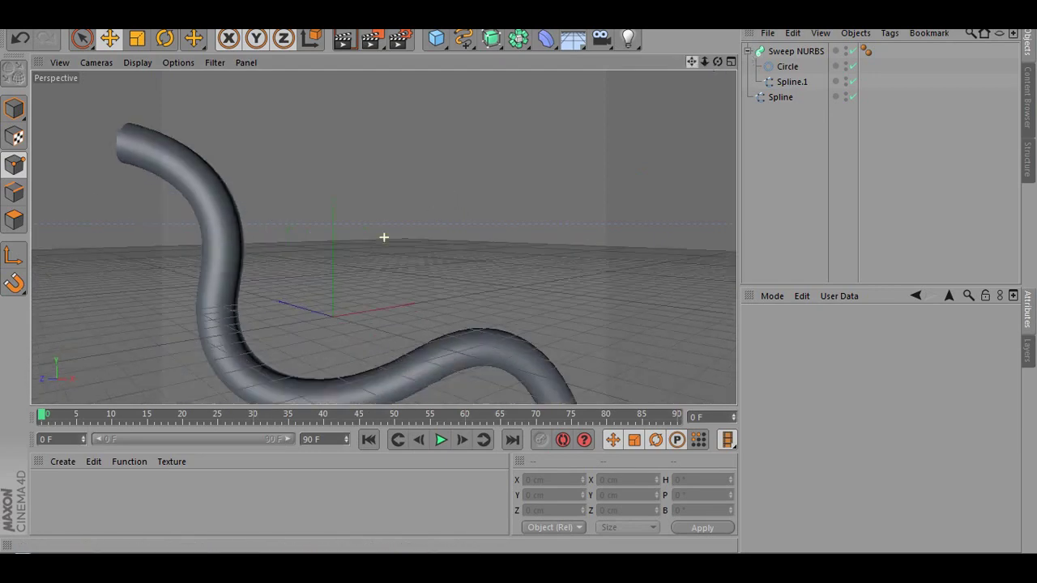
pyautogui.moveTo(692, 62); pyautogui.dragTo(742, 29)
pyautogui.scroll(-2, 498, 160)
pyautogui.click(785, 66)
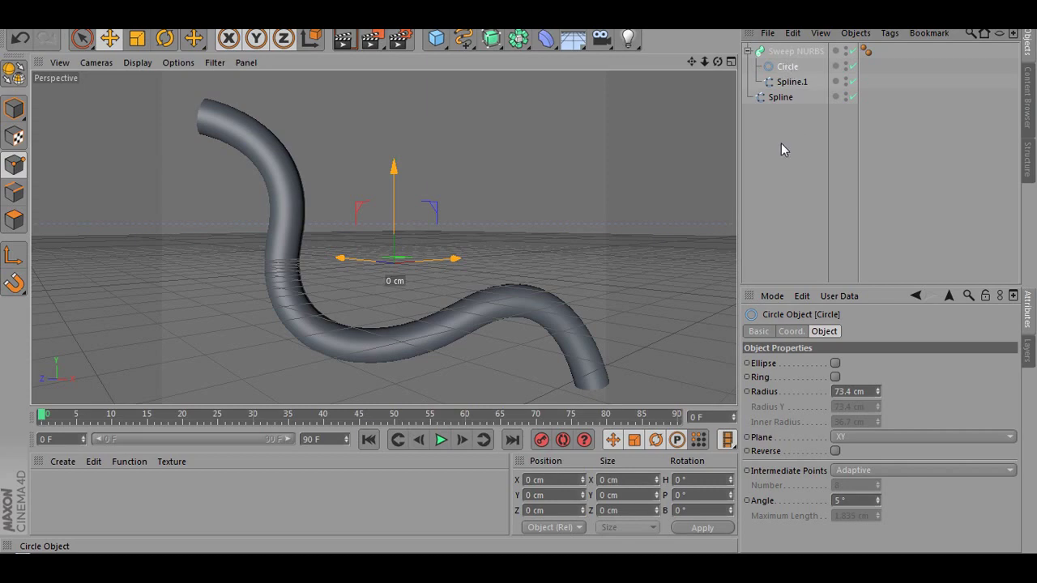
pyautogui.hotkey('ctrl', 'c')
pyautogui.hotkey('ctrl', 'v')
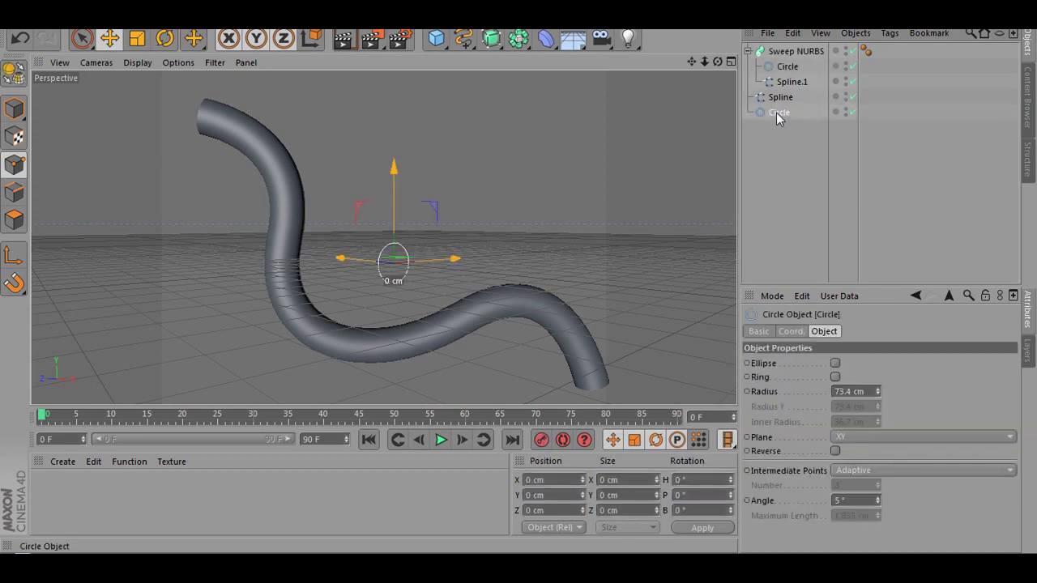
pyautogui.moveTo(777, 118); pyautogui.dragTo(772, 89)
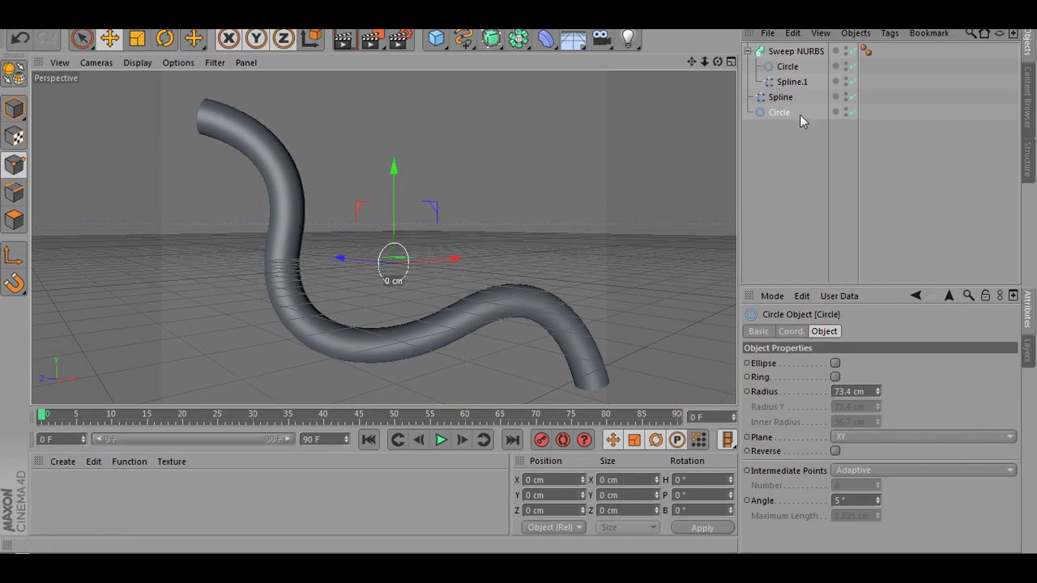
# Step: Collapse the Sweep NURBS hierarchy and select the Sweep NURBS object to examine its mesh and properties
pyautogui.click(757, 54)
pyautogui.click(750, 52)
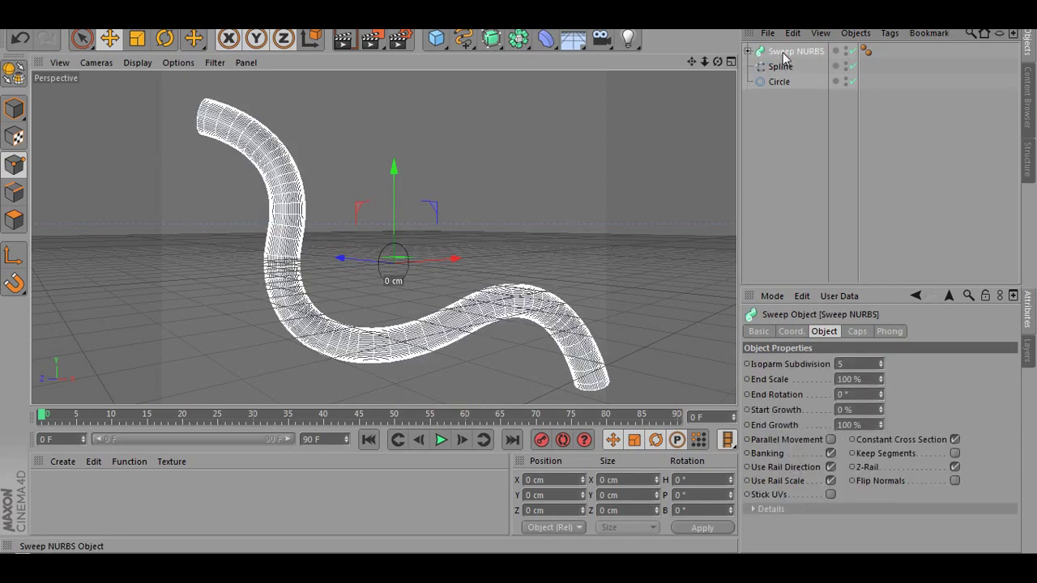
pyautogui.scroll(5, 287, 224)
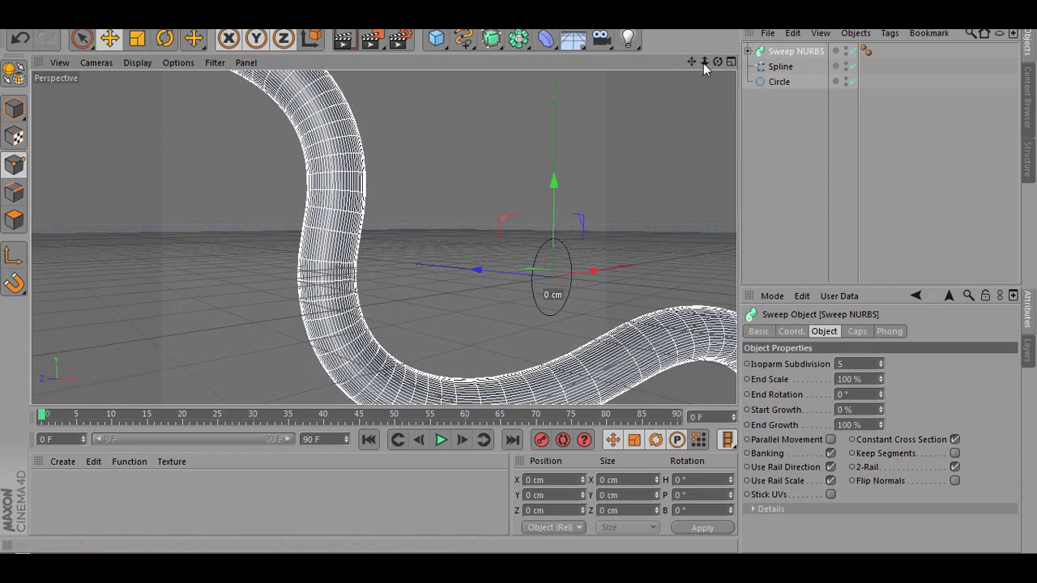
pyautogui.moveTo(691, 62); pyautogui.dragTo(368, 220)
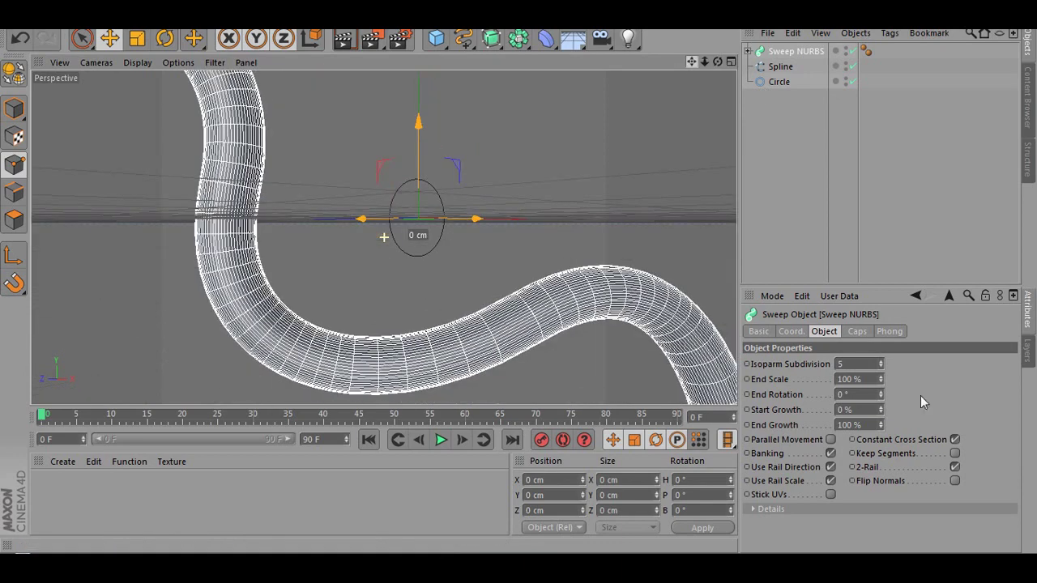
# Step: Raise the Sweep NURBS's Isoparm Subdivision to 11, and lower it again to compare the mesh
pyautogui.moveTo(881, 364); pyautogui.dragTo(881, 348)
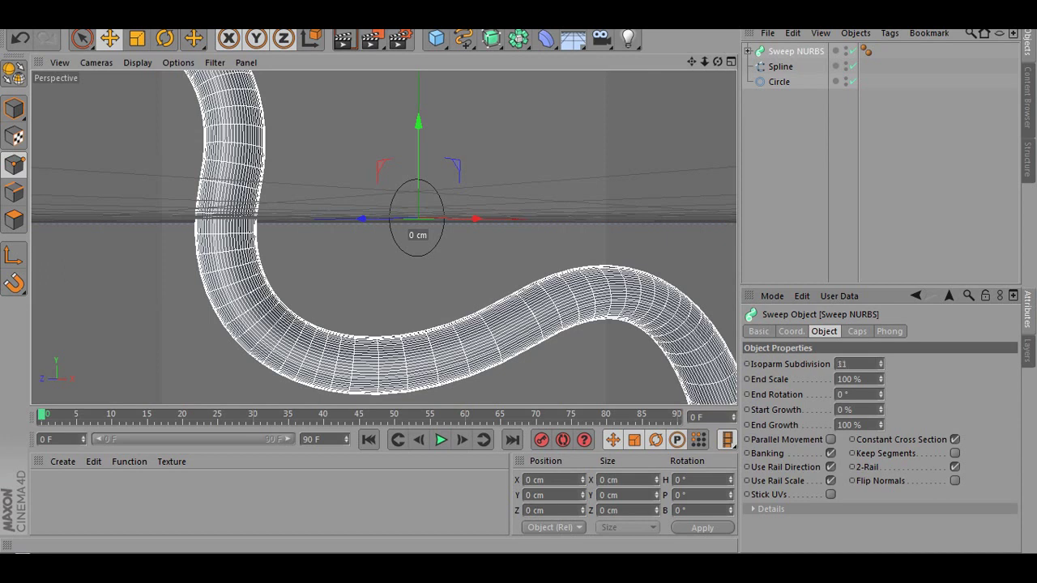
pyautogui.moveTo(881, 361); pyautogui.dragTo(881, 370)
# Step: Set both the start and end caps of the Sweep NURBS to Fillet Cap, with 43 steps for the start fillet
pyautogui.click(861, 332)
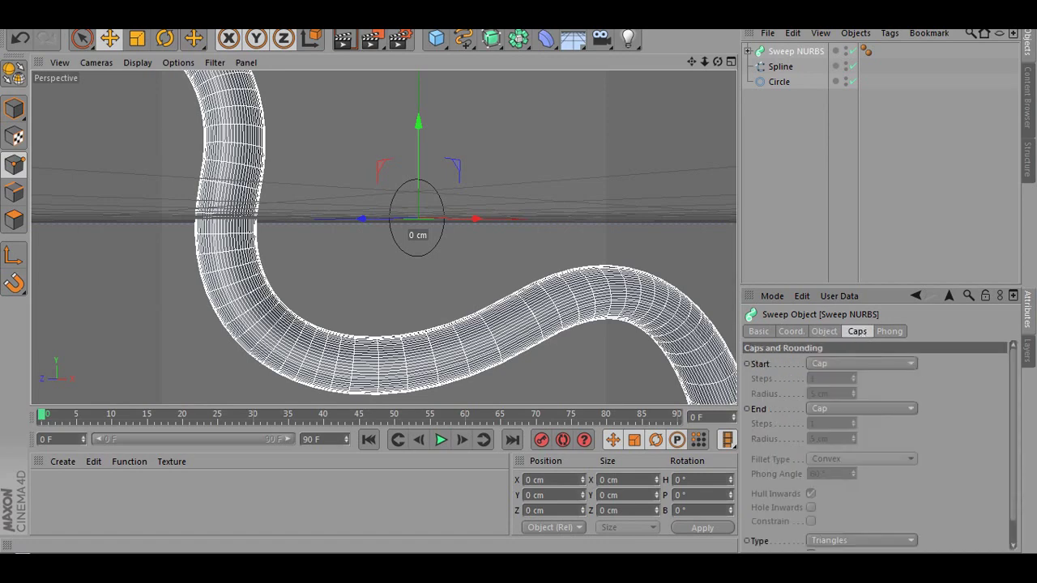
pyautogui.moveTo(695, 62); pyautogui.dragTo(648, 243)
pyautogui.click(861, 364)
pyautogui.click(835, 427)
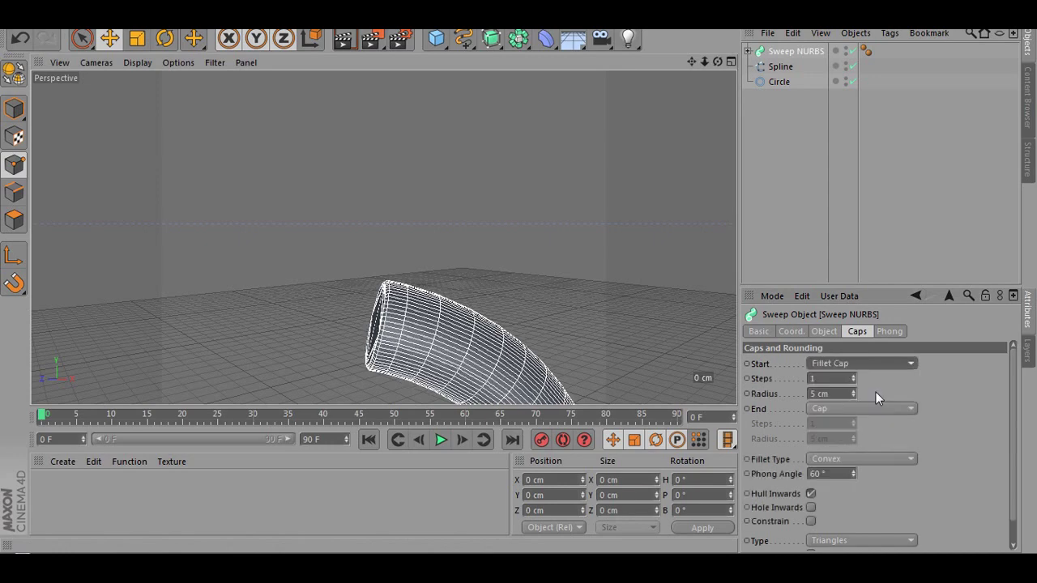
pyautogui.click(858, 408)
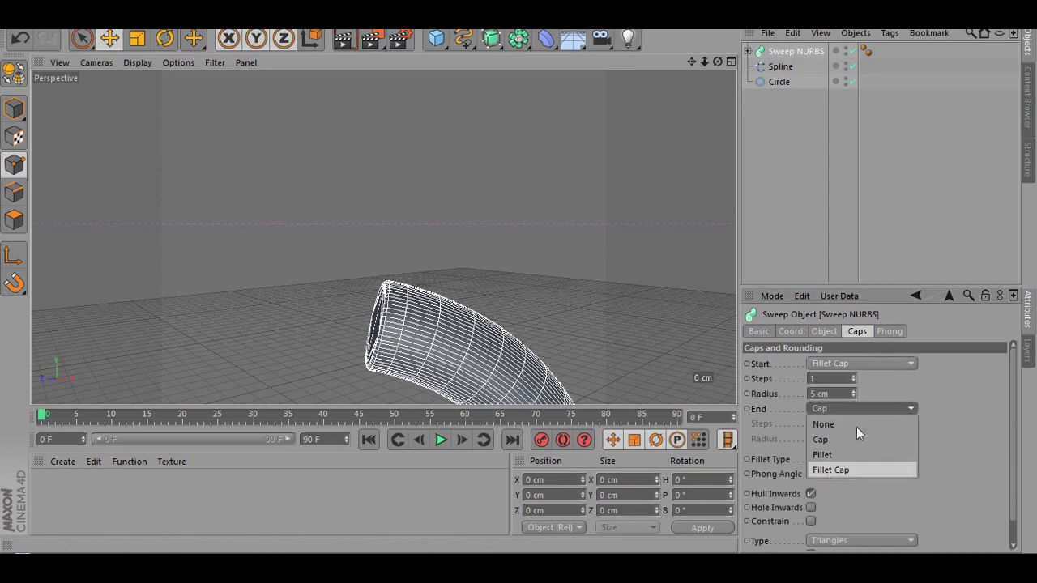
pyautogui.click(835, 472)
pyautogui.moveTo(853, 379); pyautogui.dragTo(853, 348)
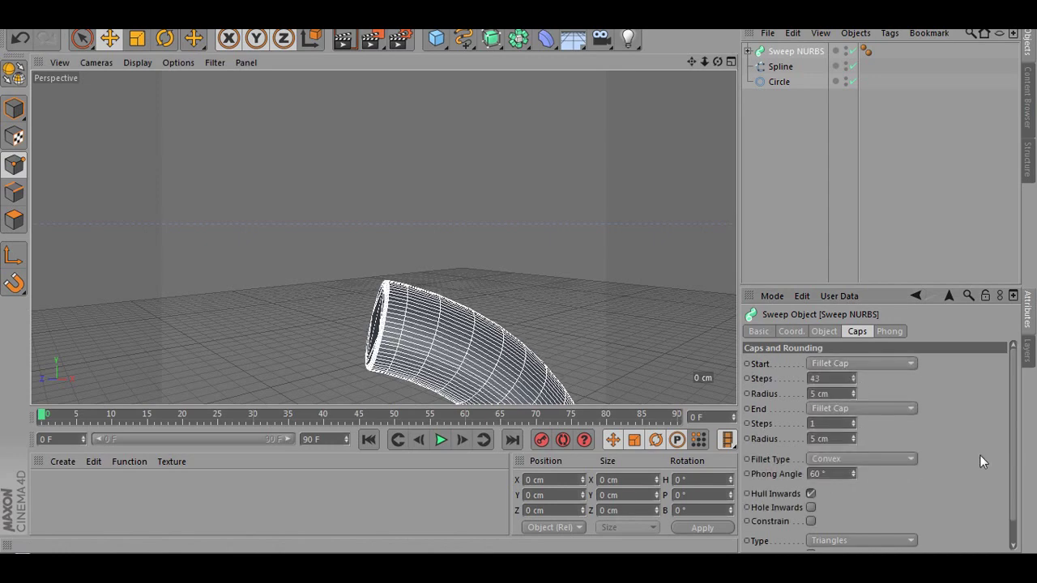
pyautogui.click(775, 128)
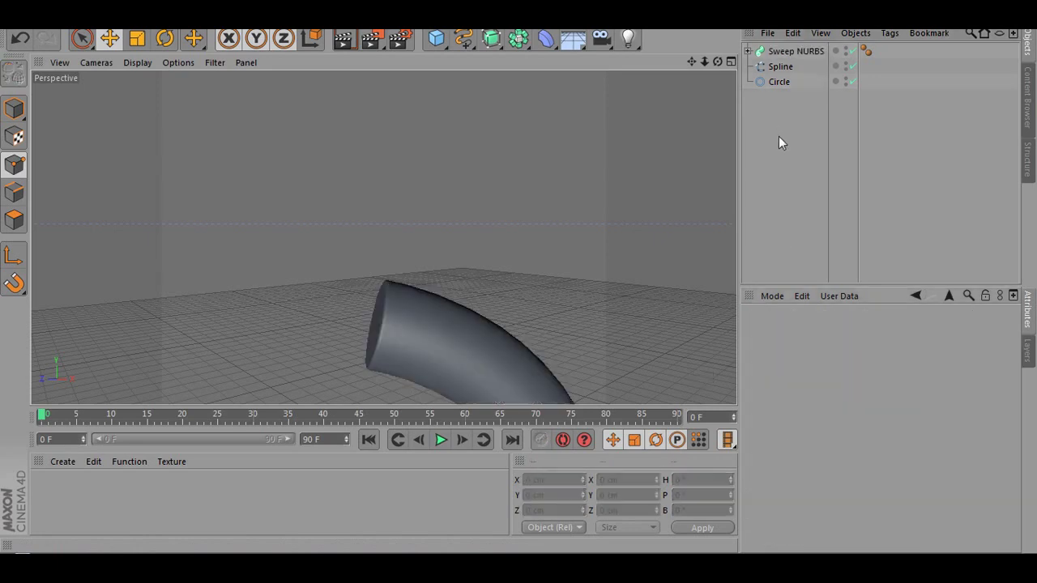
pyautogui.click(780, 51)
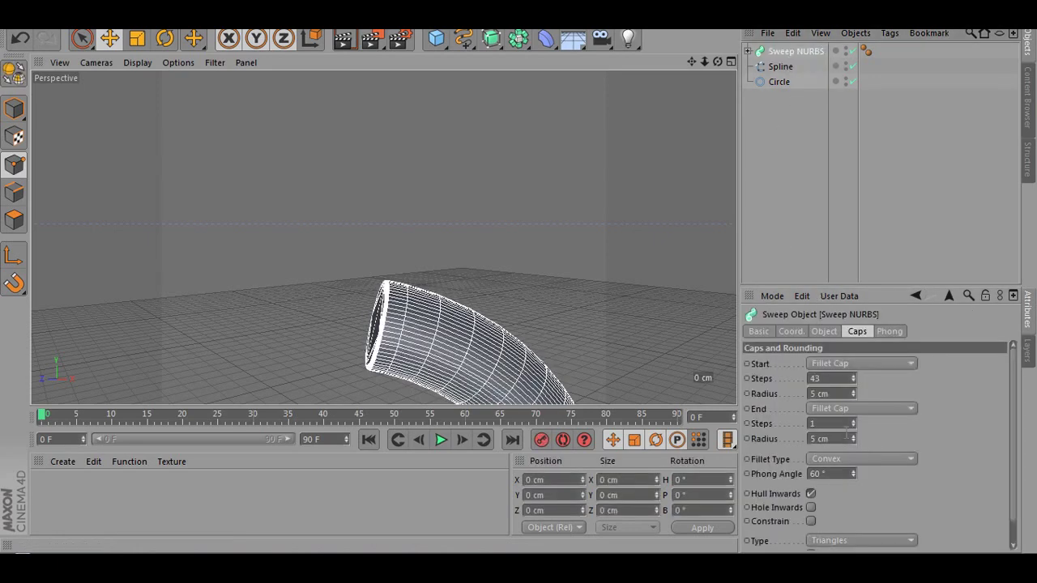
# Step: Change the start and end of the Sweep NURBS back to plain Cap and deselect the object
pyautogui.click(849, 364)
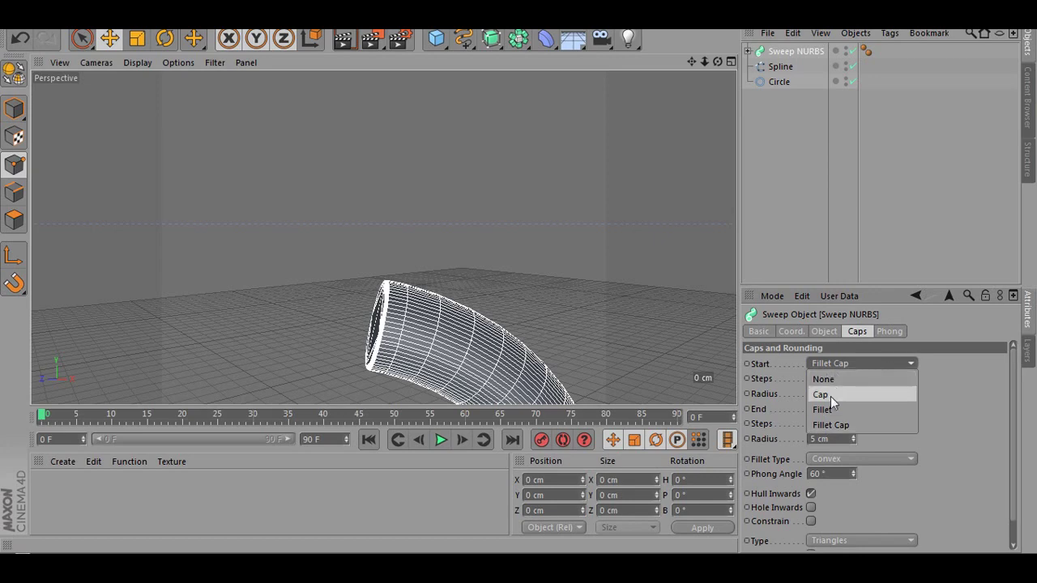
pyautogui.click(829, 394)
pyautogui.click(847, 409)
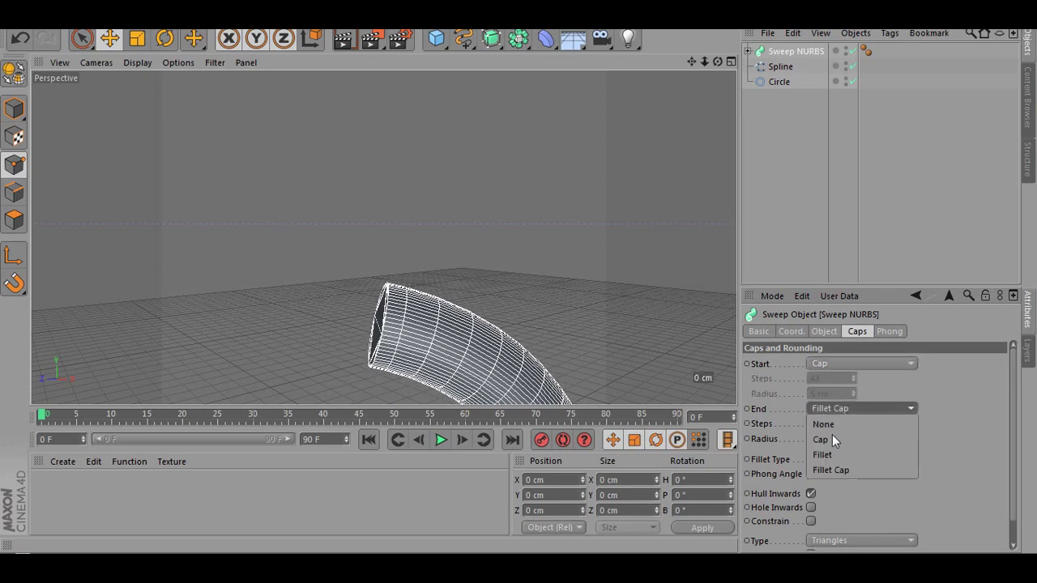
pyautogui.click(832, 434)
pyautogui.click(343, 316)
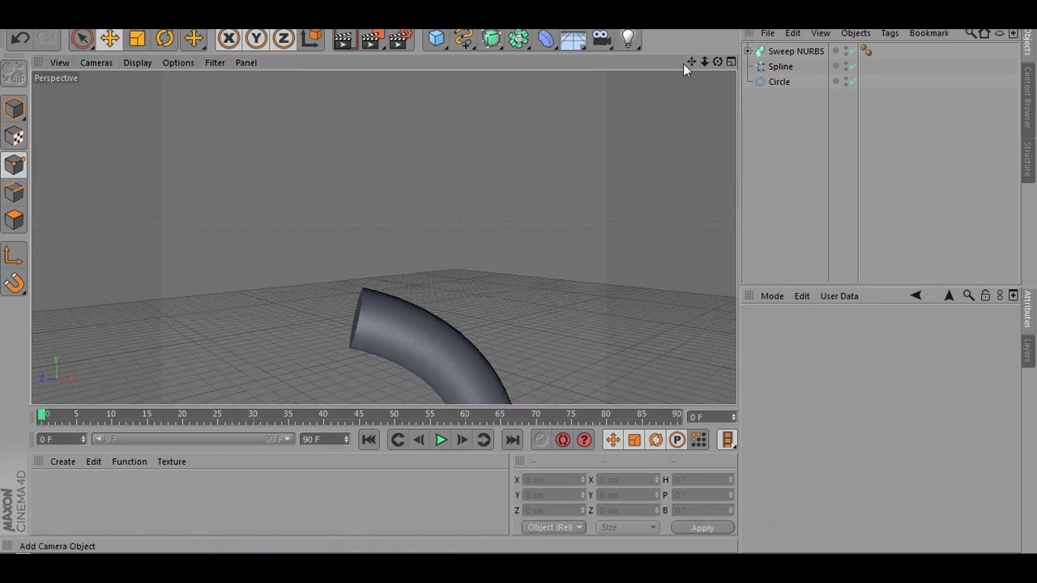
# Step: Convert the Sweep NURBS into an editable polygon object and switch to Polygon mode
pyautogui.moveTo(691, 62); pyautogui.dragTo(384, 237)
pyautogui.scroll(-2, 643, 129)
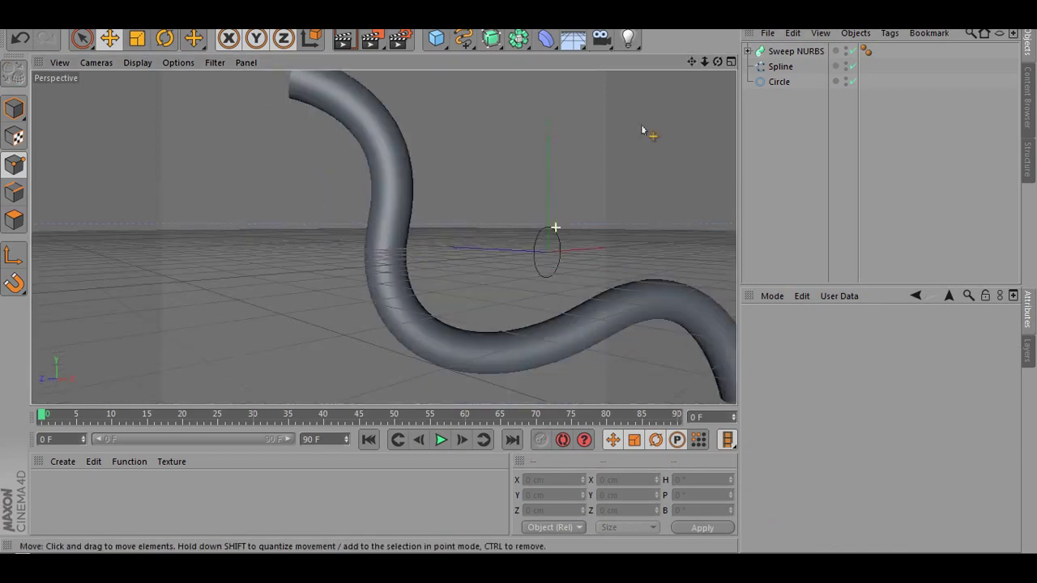
pyautogui.click(786, 50)
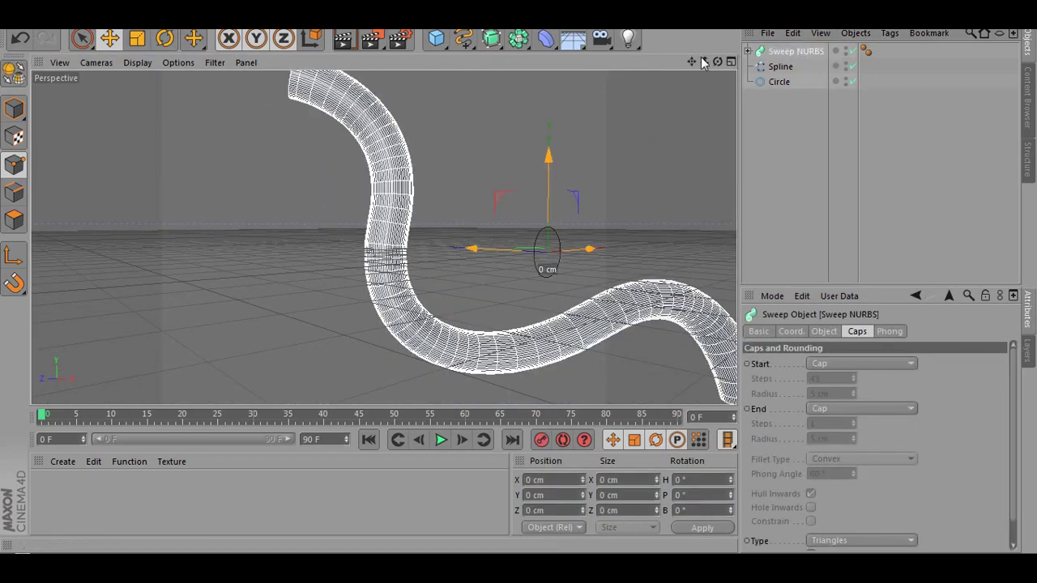
pyautogui.moveTo(691, 61); pyautogui.dragTo(332, 185)
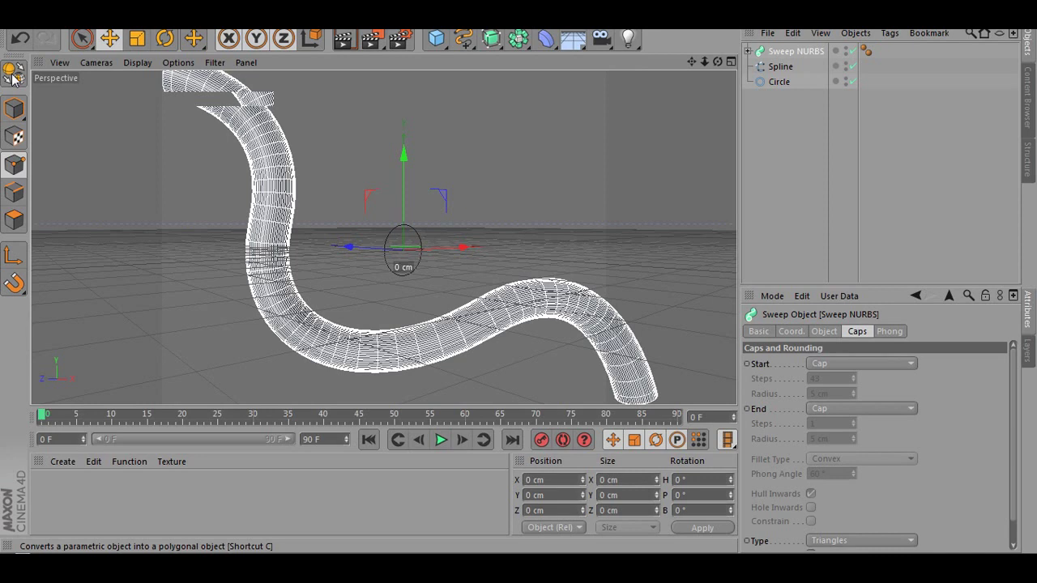
pyautogui.click(12, 77)
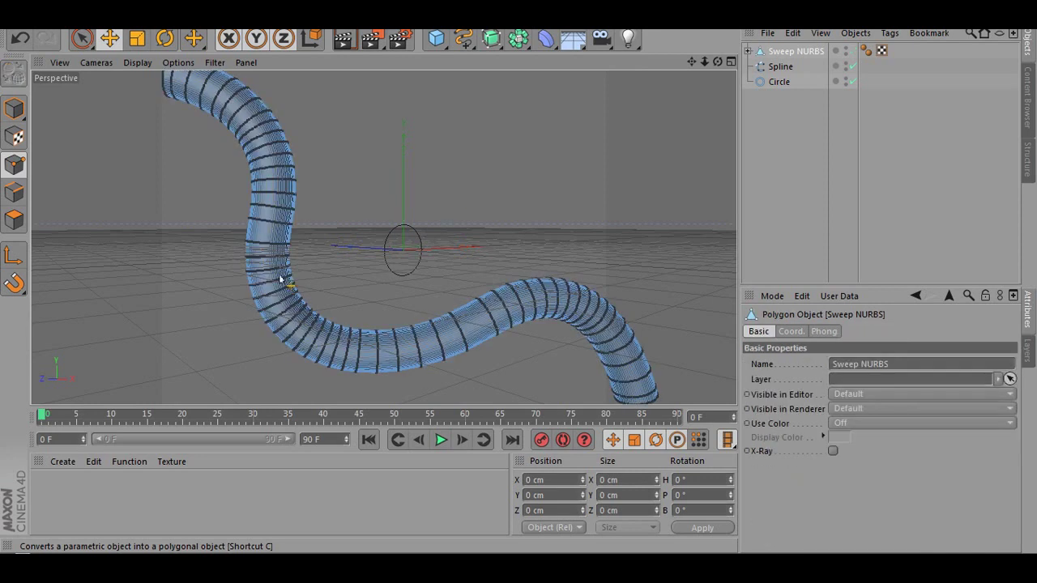
pyautogui.click(15, 164)
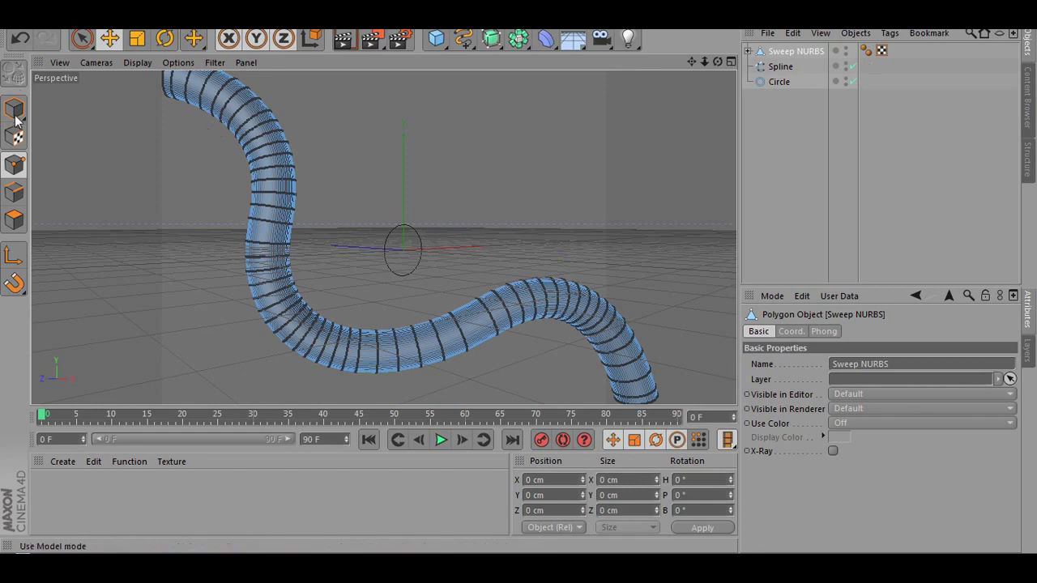
pyautogui.click(16, 221)
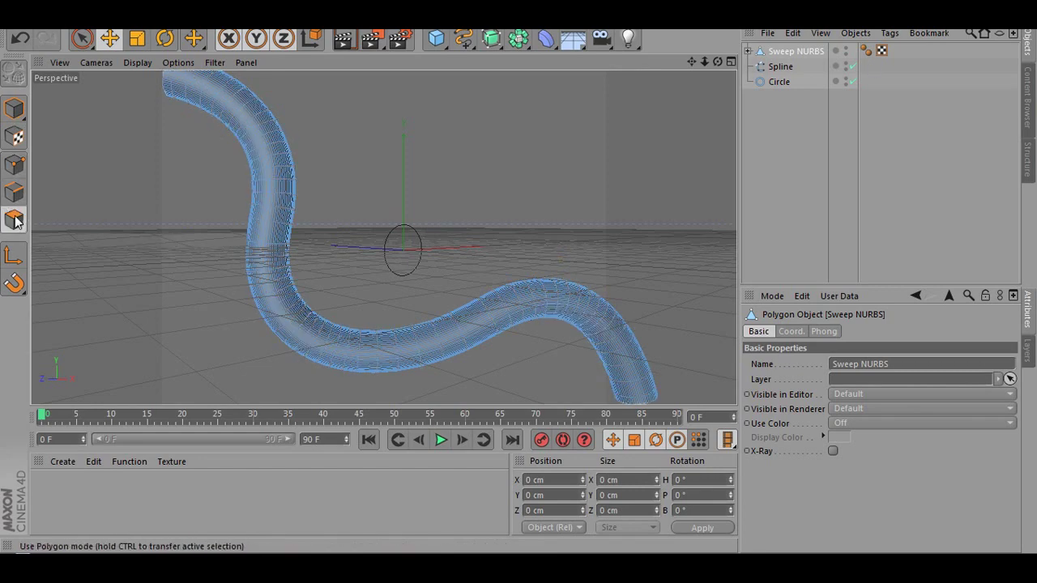
# Step: Examine the polygon layout of the converted tube along its bends and at its ends
pyautogui.keyDown('alt'); pyautogui.moveTo(691, 135); pyautogui.dragTo(324, 138); pyautogui.keyUp('alt')
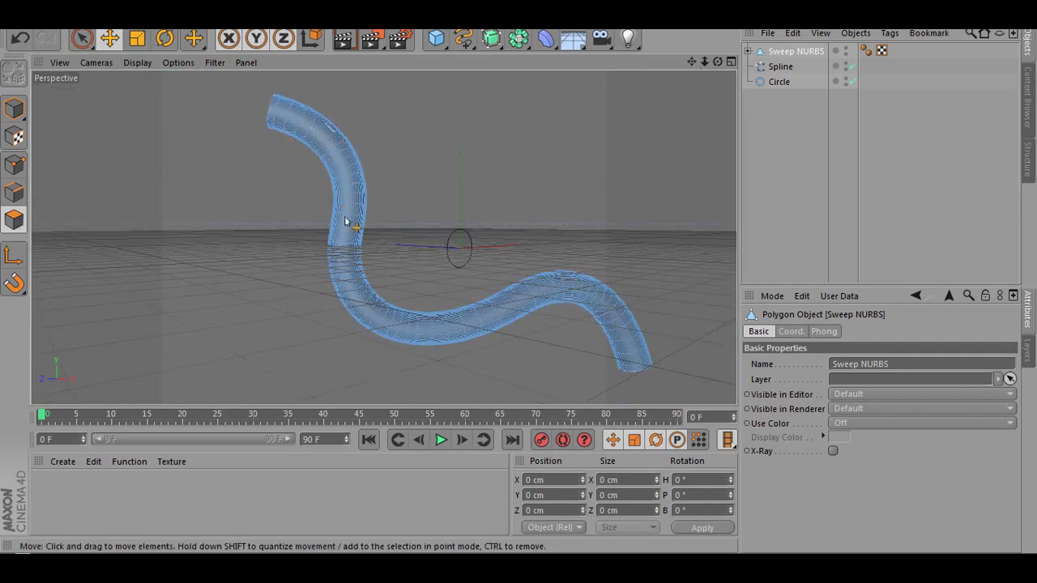
pyautogui.scroll(4, 347, 213)
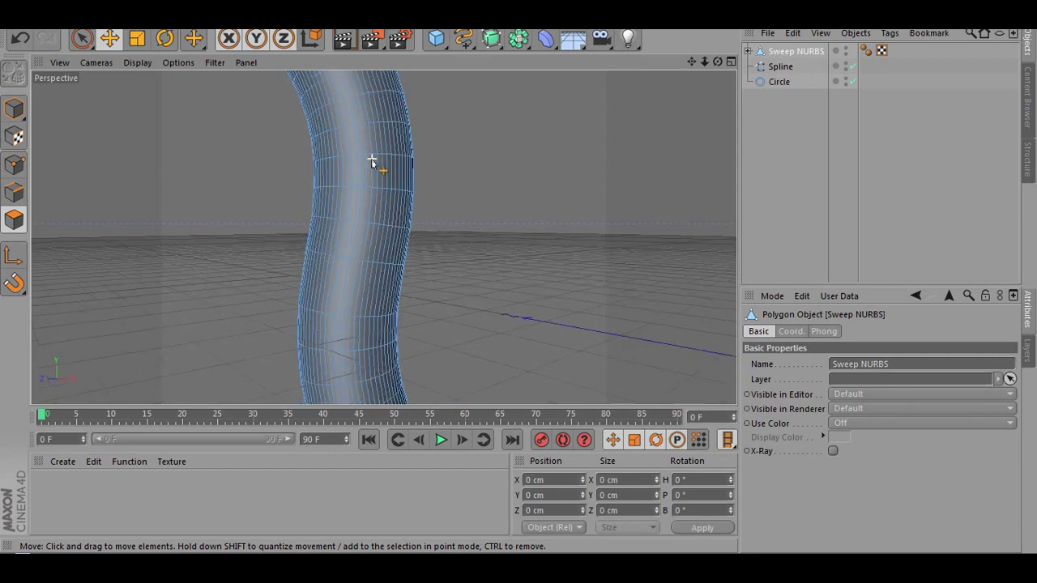
pyautogui.keyDown('alt'); pyautogui.moveTo(349, 121); pyautogui.dragTo(372, 159); pyautogui.keyUp('alt')
pyautogui.scroll(-3, 703, 118)
pyautogui.scroll(-1, 707, 79)
pyautogui.moveTo(690, 63); pyautogui.dragTo(440, 109)
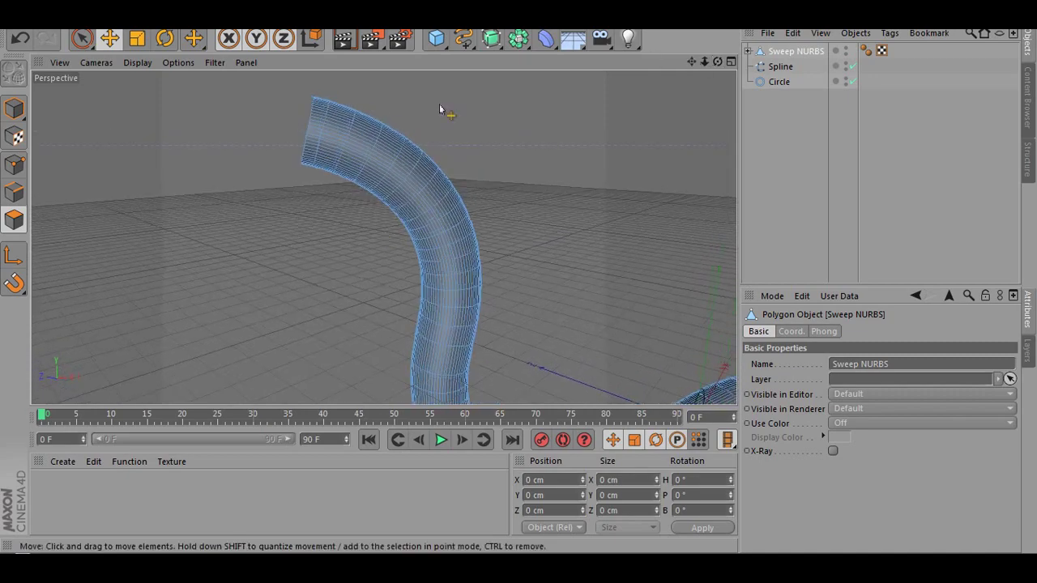
pyautogui.keyDown('alt'); pyautogui.moveTo(226, 126); pyautogui.dragTo(456, 153); pyautogui.keyUp('alt')
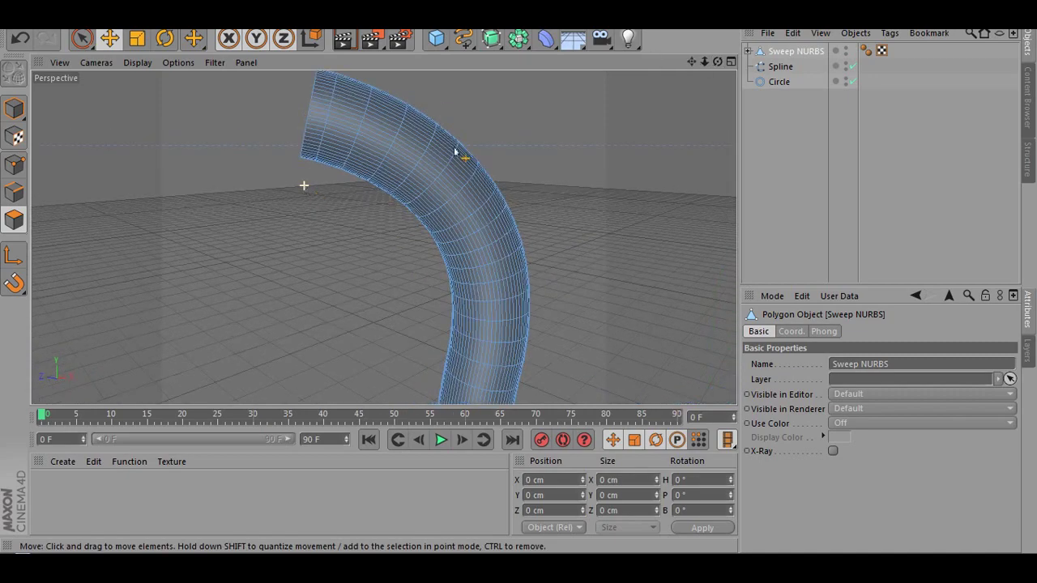
pyautogui.keyDown('alt'); pyautogui.moveTo(395, 139); pyautogui.dragTo(393, 180, button='middle'); pyautogui.keyUp('alt')
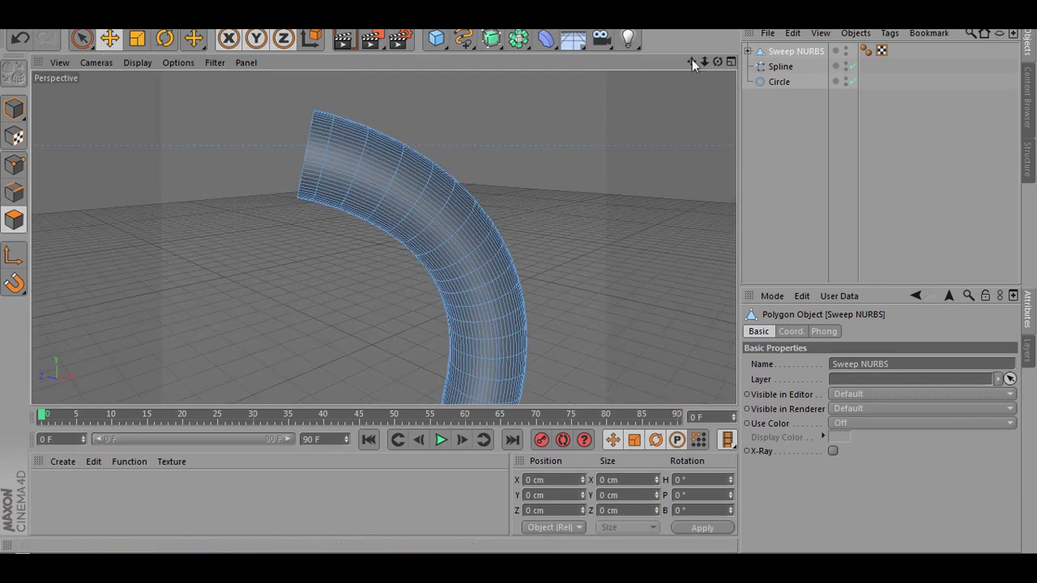
pyautogui.moveTo(692, 61); pyautogui.dragTo(276, 233)
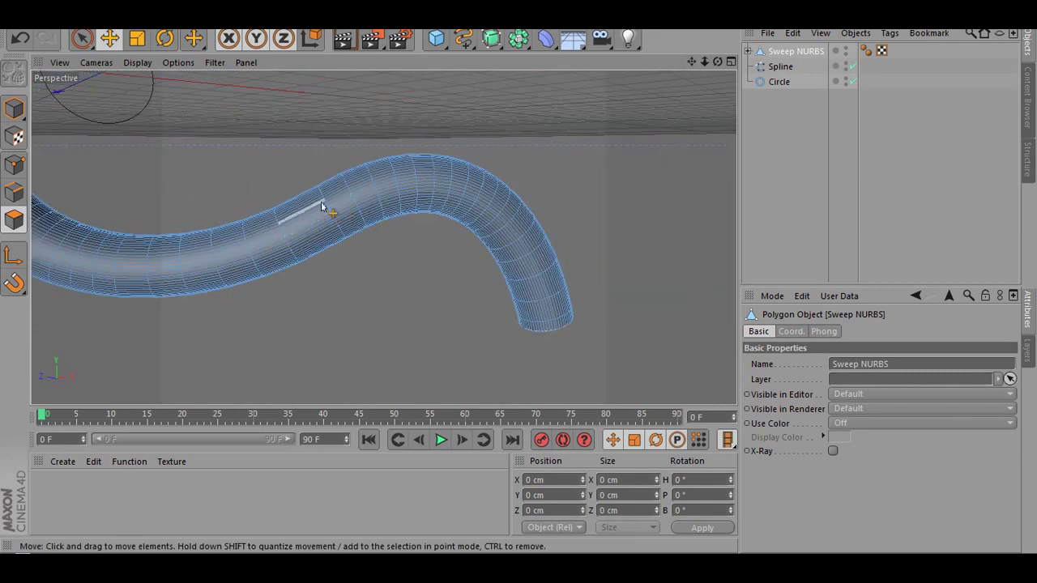
pyautogui.scroll(3, 324, 243)
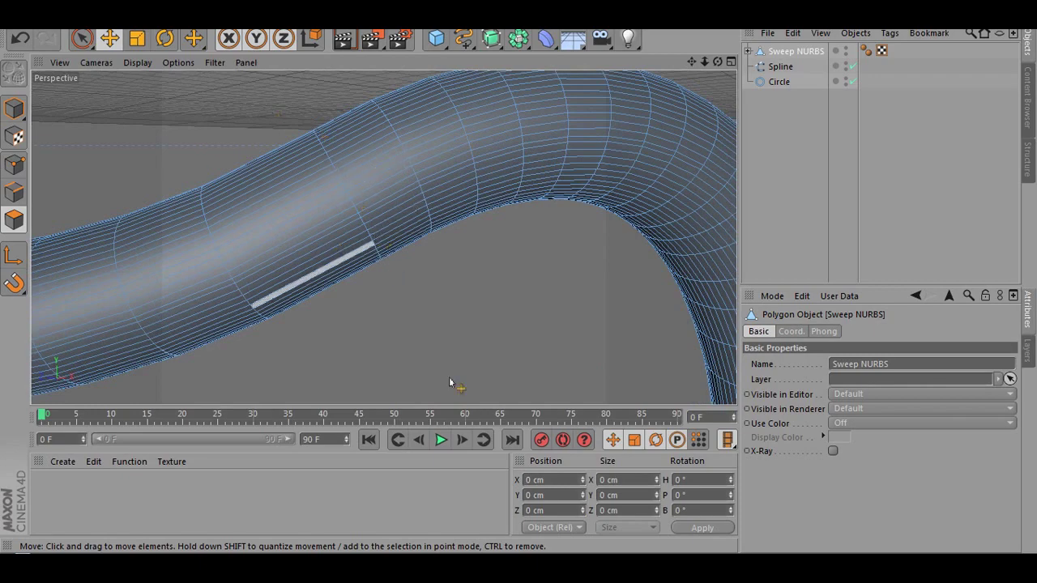
pyautogui.scroll(-1, 449, 375)
pyautogui.scroll(-4, 513, 258)
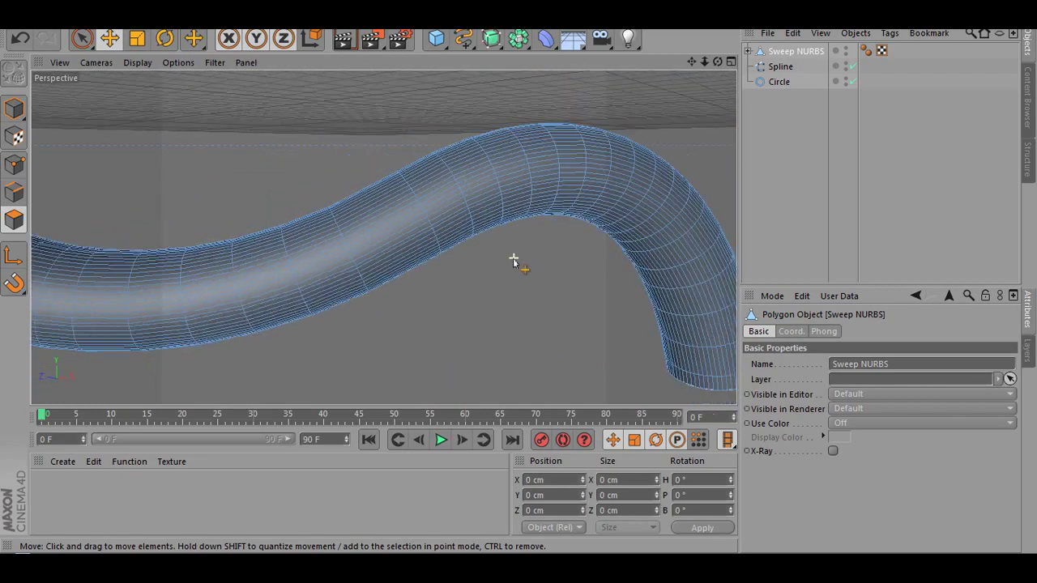
pyautogui.scroll(-5, 514, 258)
pyautogui.moveTo(691, 61); pyautogui.dragTo(689, 120)
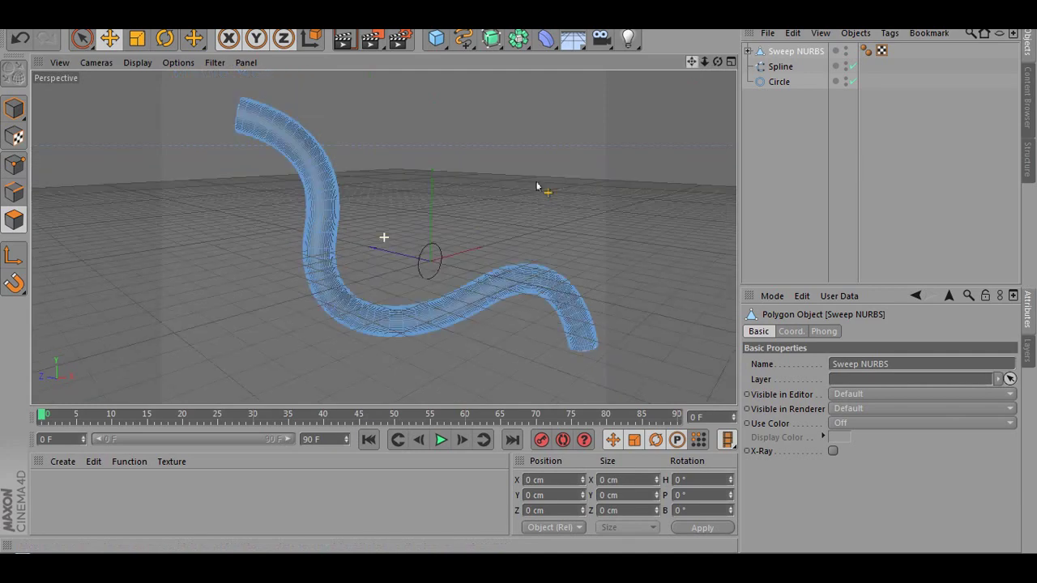
# Step: Activate the Knife tool for the tube mesh and set its mode to Loop
pyautogui.rightClick(488, 151)
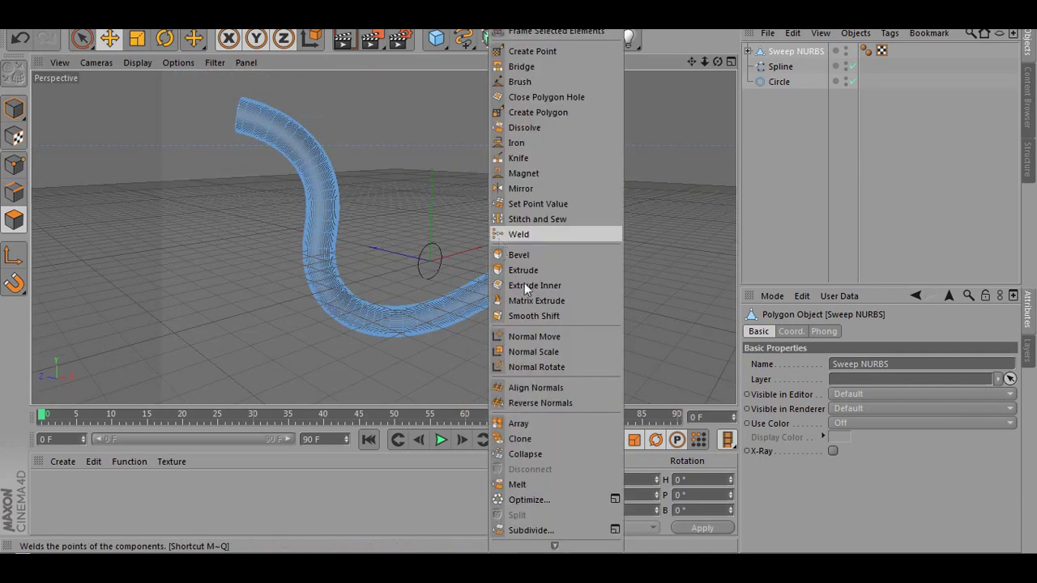
pyautogui.click(368, 156)
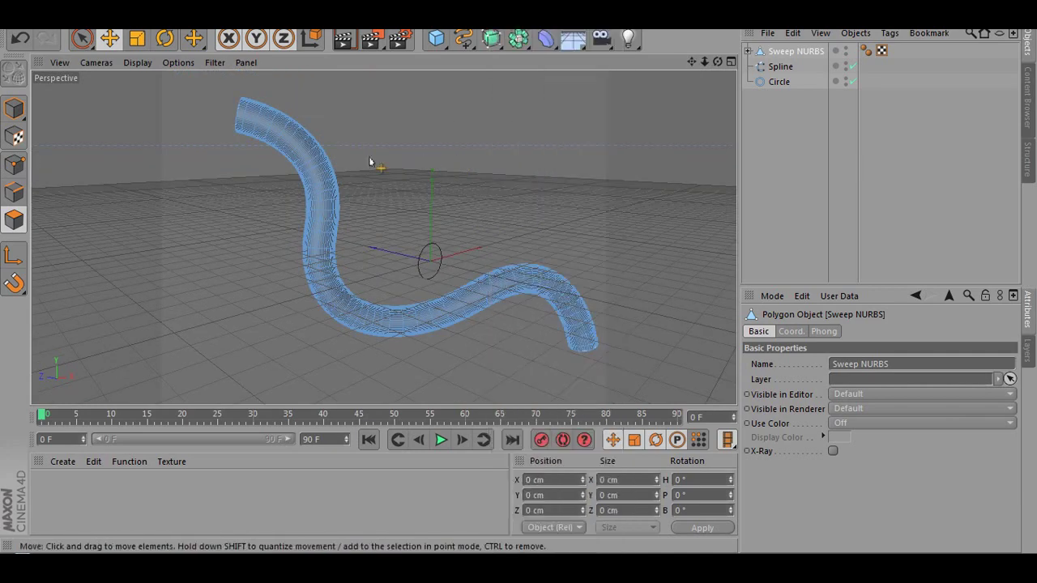
pyautogui.rightClick(480, 311)
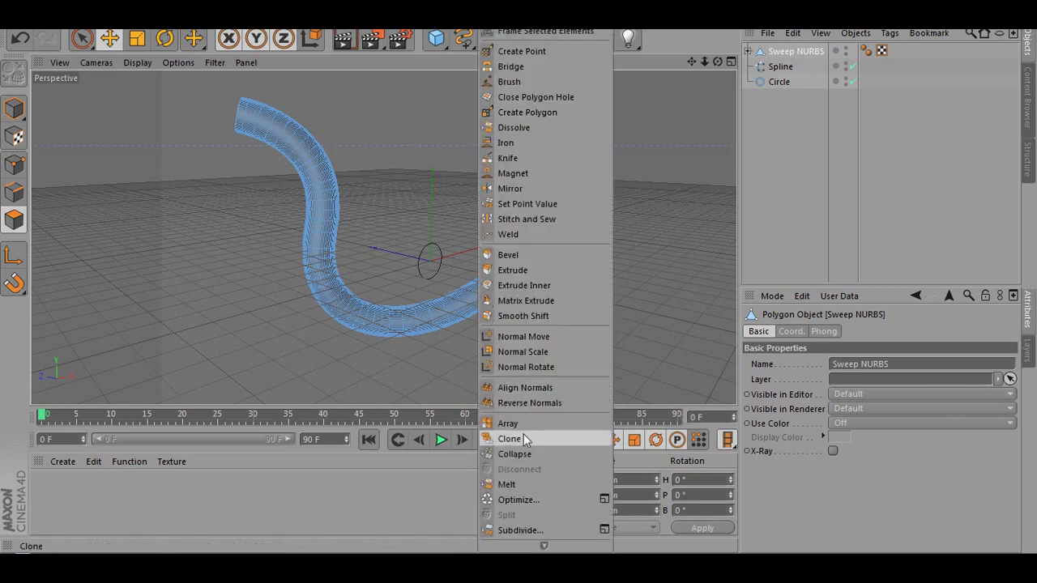
pyautogui.click(531, 157)
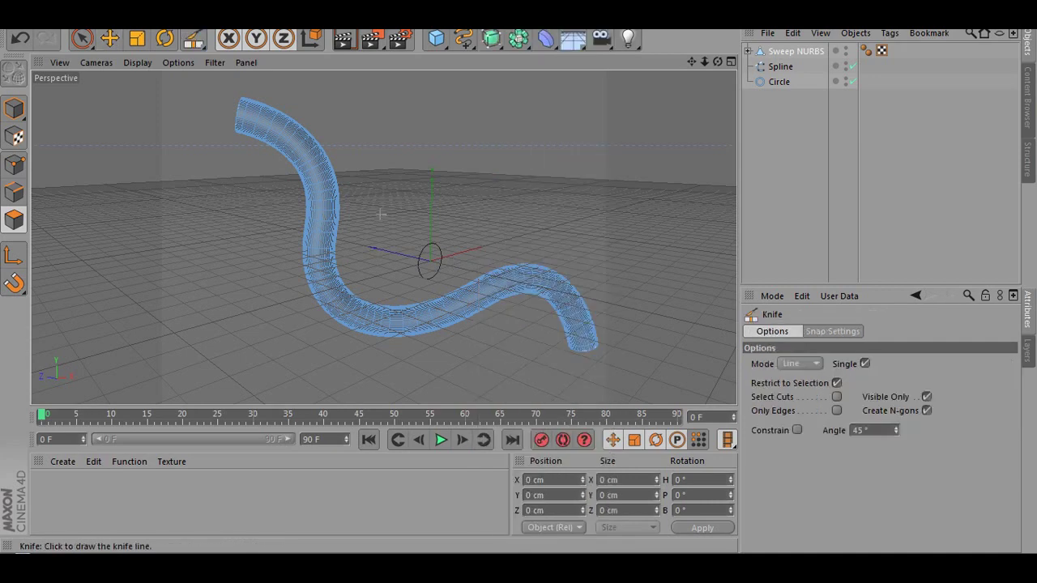
pyautogui.scroll(5, 82, 175)
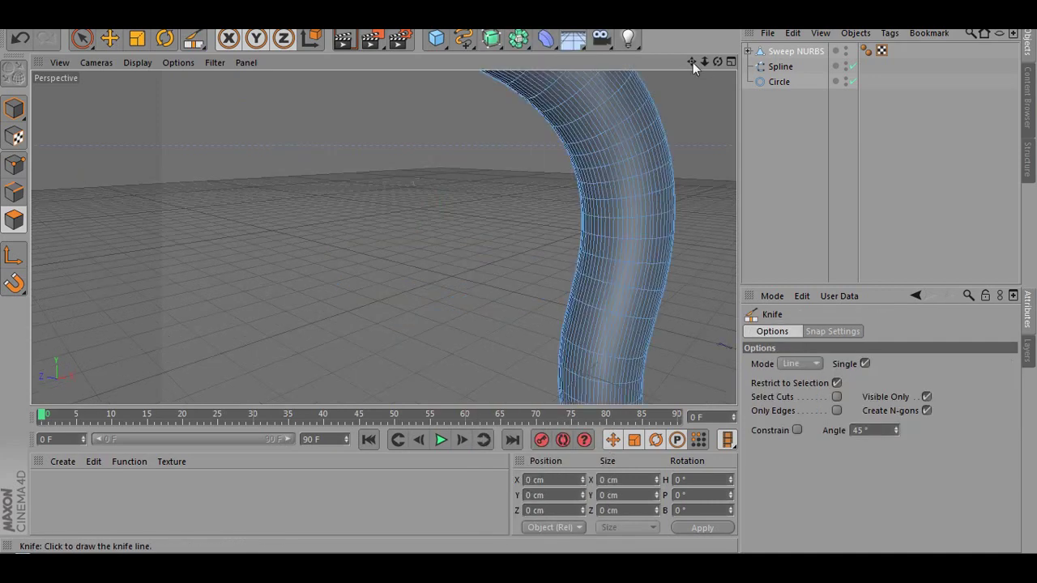
pyautogui.moveTo(692, 62); pyautogui.dragTo(550, 199)
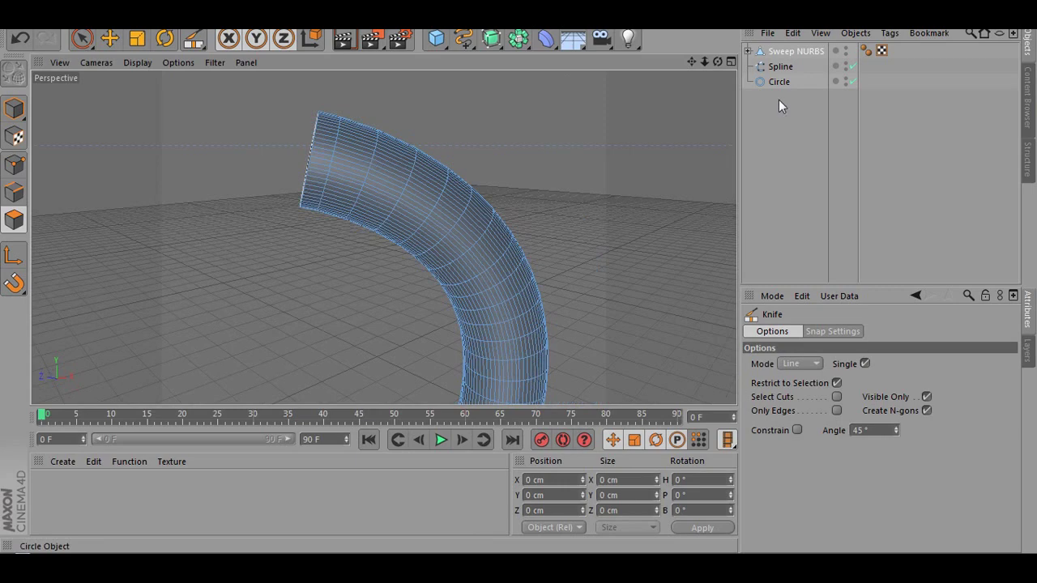
pyautogui.click(790, 364)
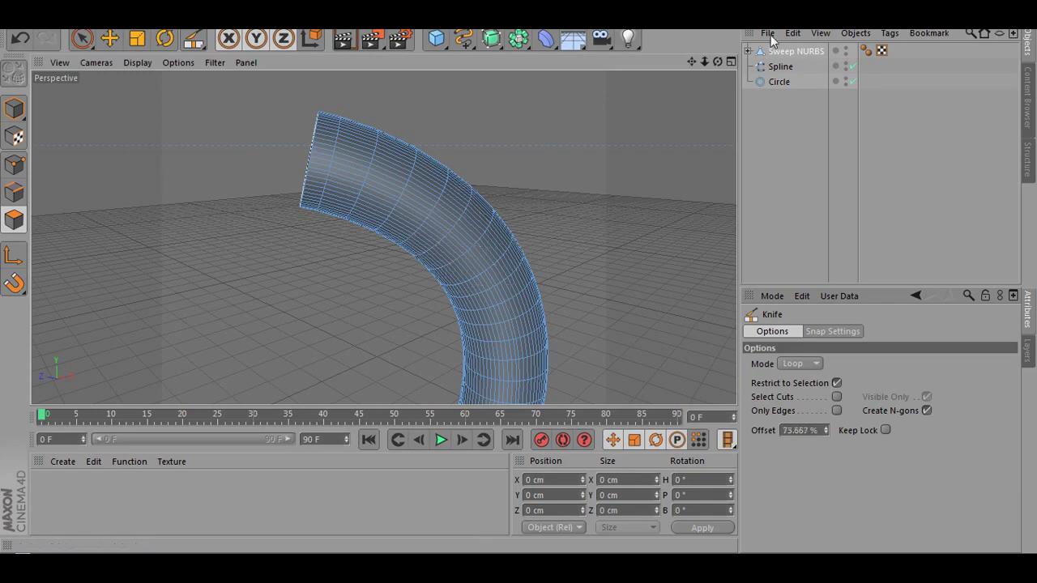
# Step: Examine possible Knife loop-cut positions around the lower bend of the tube
pyautogui.moveTo(718, 61); pyautogui.dragTo(605, 1)
pyautogui.moveTo(705, 61); pyautogui.dragTo(725, 62)
pyautogui.scroll(1, 421, 207)
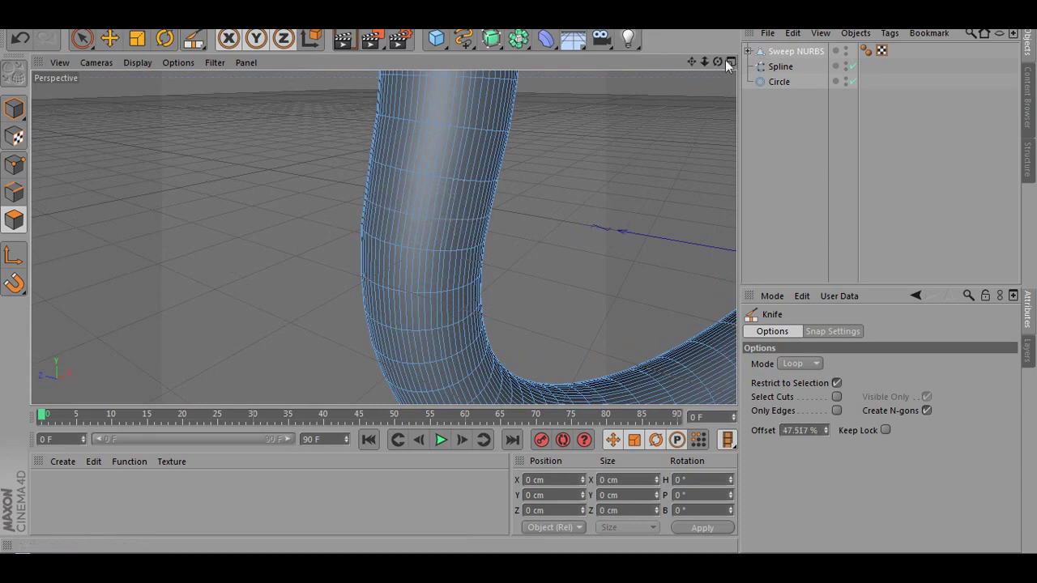
pyautogui.moveTo(718, 62); pyautogui.dragTo(713, 25)
pyautogui.moveTo(692, 62); pyautogui.dragTo(673, 5)
pyautogui.moveTo(384, 237); pyautogui.dragTo(274, 141)
pyautogui.moveTo(384, 238); pyautogui.dragTo(269, 257)
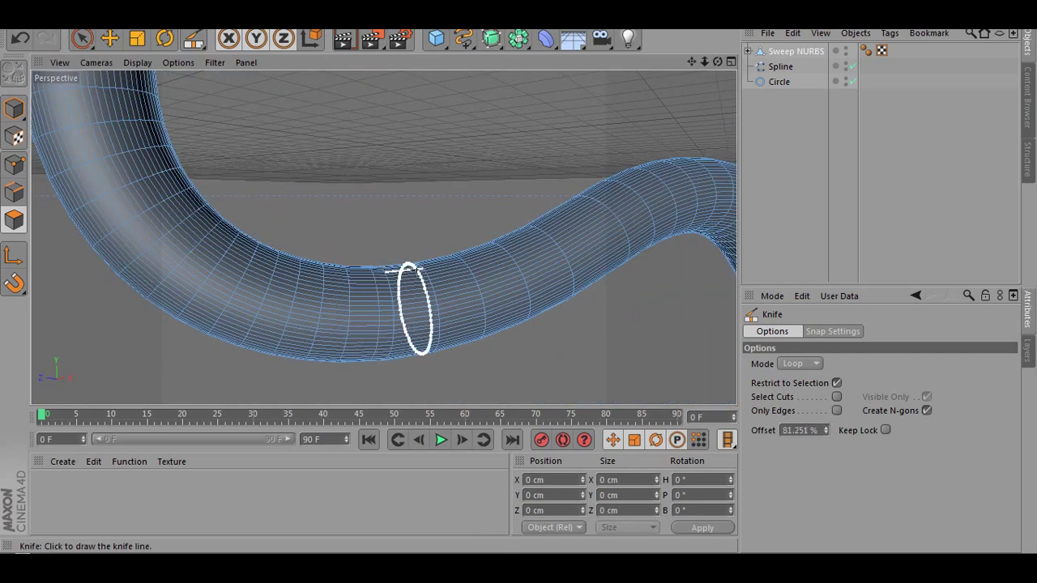
pyautogui.scroll(2, 382, 155)
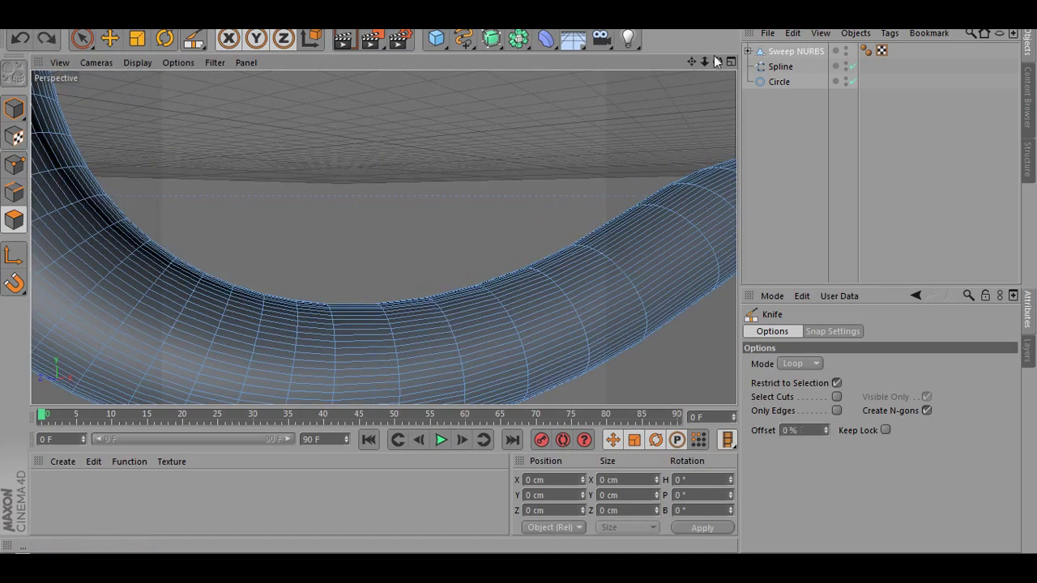
# Step: Add Knife loop cuts across the wider polygon bands around the tube's lower bend and towards its lower end
pyautogui.moveTo(717, 62); pyautogui.dragTo(755, 73)
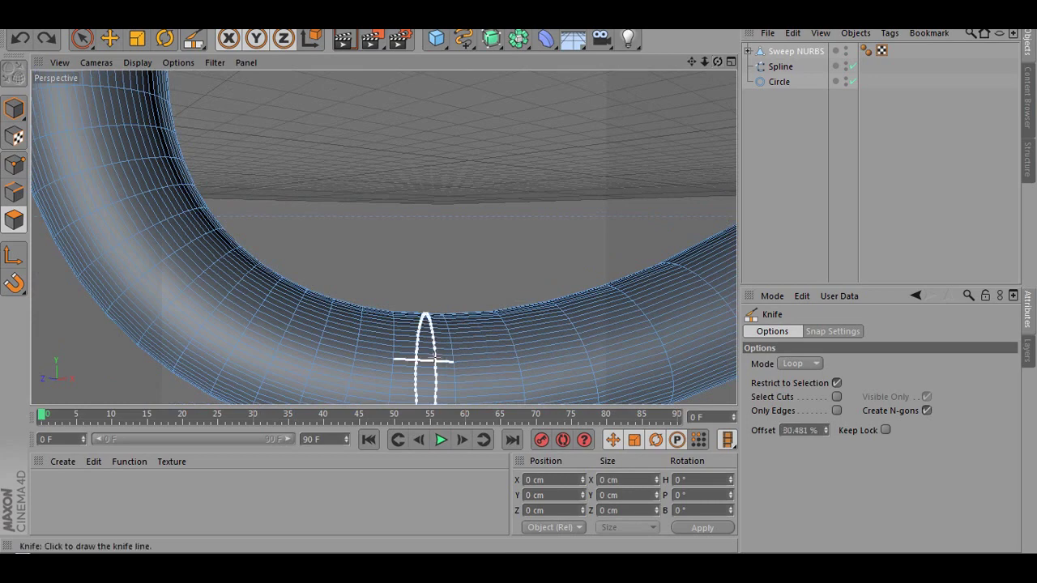
pyautogui.click(430, 357)
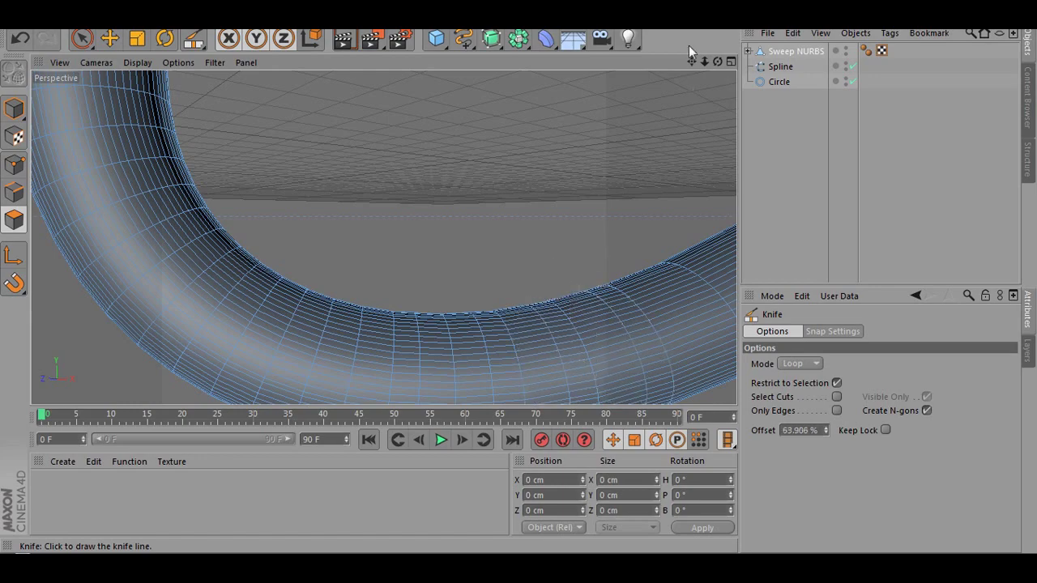
pyautogui.moveTo(691, 63); pyautogui.dragTo(348, 46)
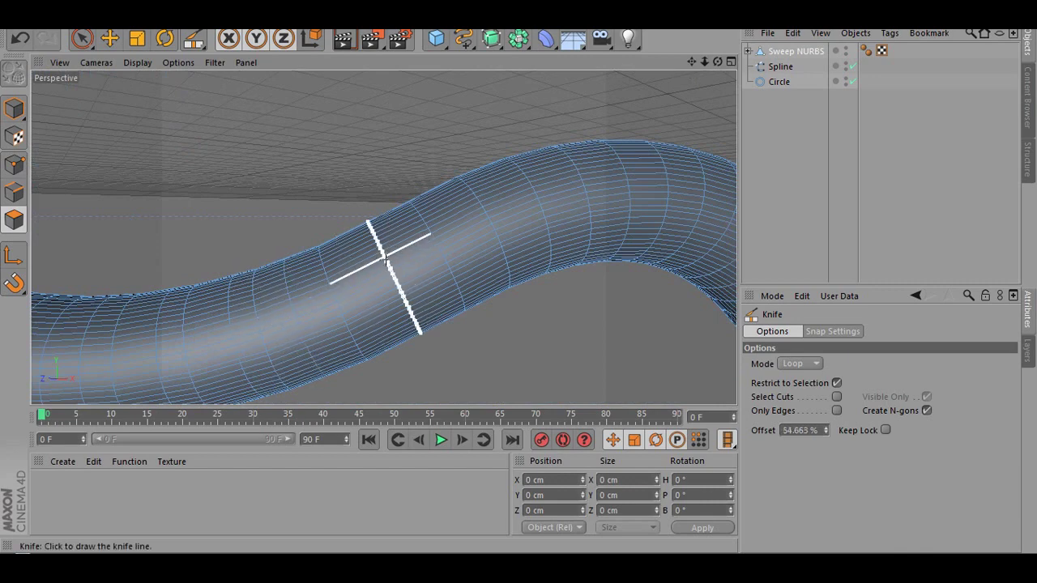
pyautogui.moveTo(692, 61); pyautogui.dragTo(249, 1)
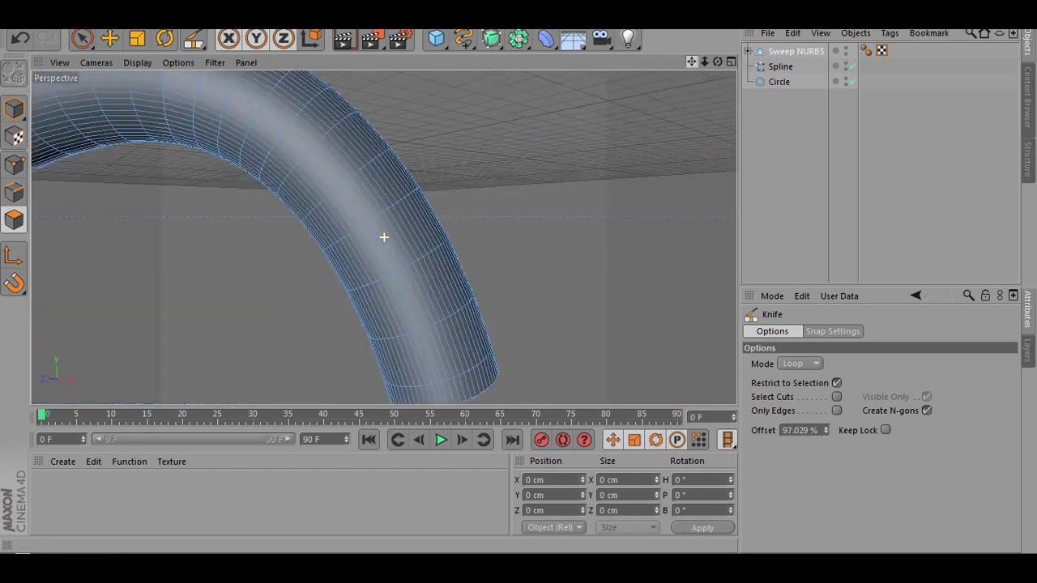
pyautogui.moveTo(691, 62); pyautogui.dragTo(670, 87)
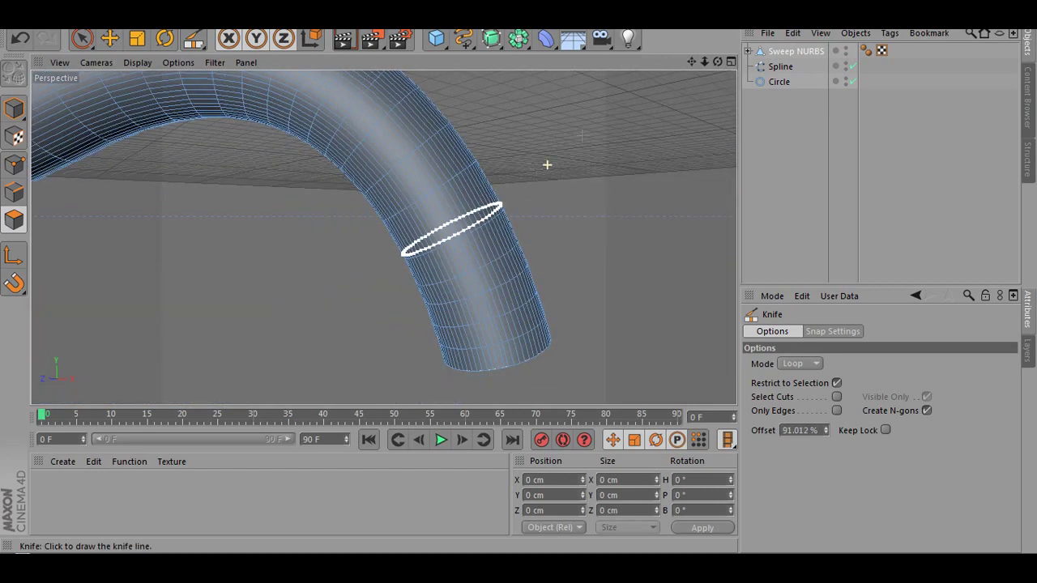
# Step: Activate Loop Selection in Polygon mode for the bands at the tube's upper end
pyautogui.scroll(-5, 547, 165)
pyautogui.moveTo(692, 61); pyautogui.dragTo(689, 243)
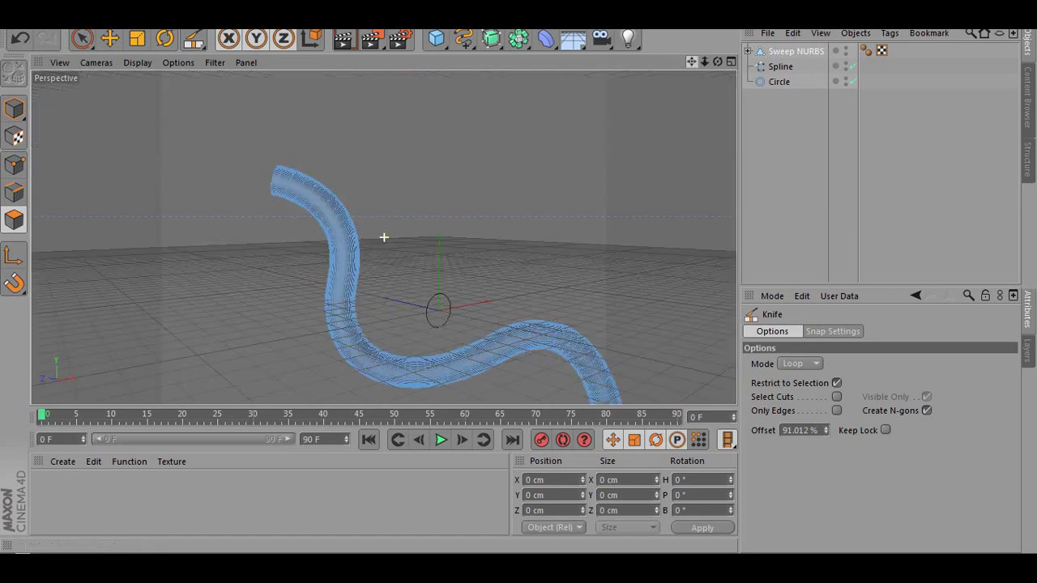
pyautogui.moveTo(693, 66); pyautogui.dragTo(751, 116)
pyautogui.scroll(3, 555, 91)
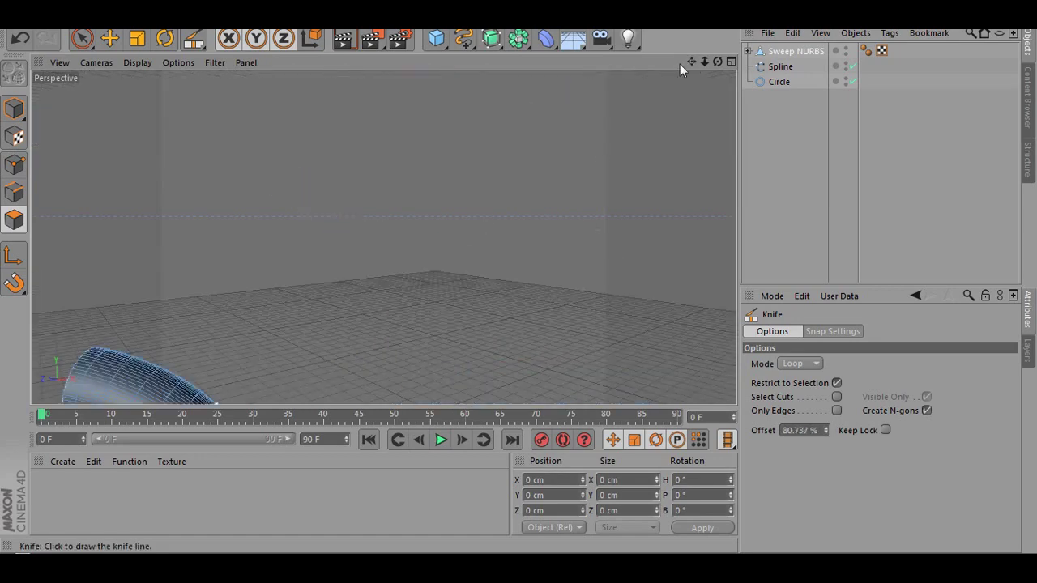
pyautogui.moveTo(692, 62); pyautogui.dragTo(758, 8)
pyautogui.moveTo(692, 61); pyautogui.dragTo(802, 0)
pyautogui.click(81, 38)
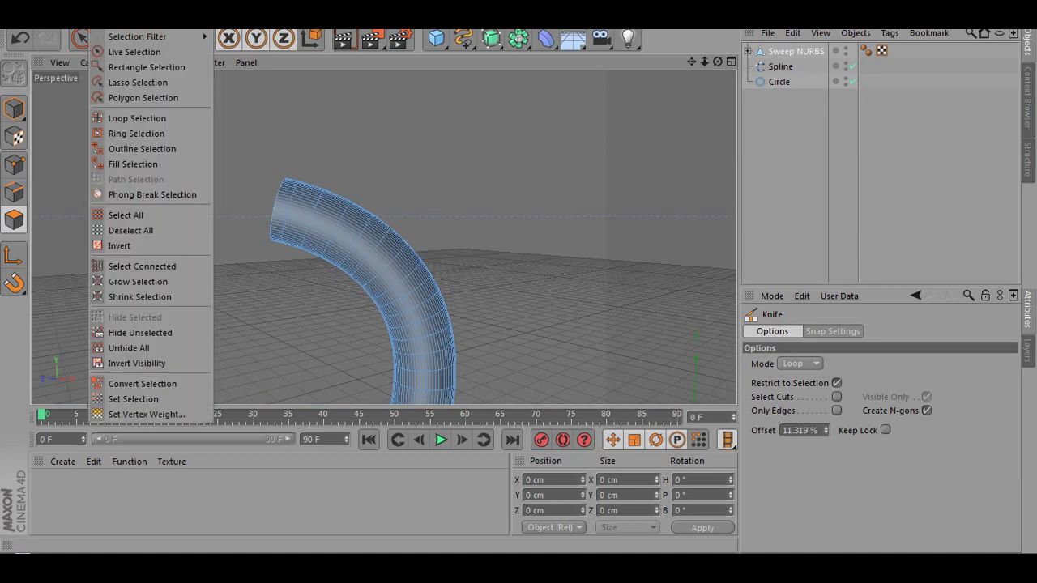
pyautogui.click(15, 222)
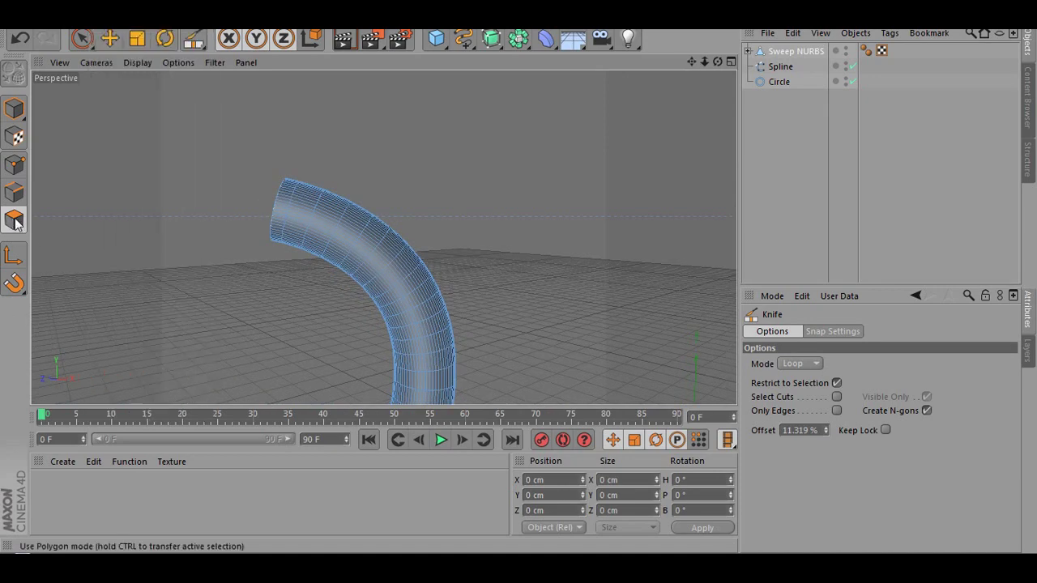
pyautogui.click(14, 108)
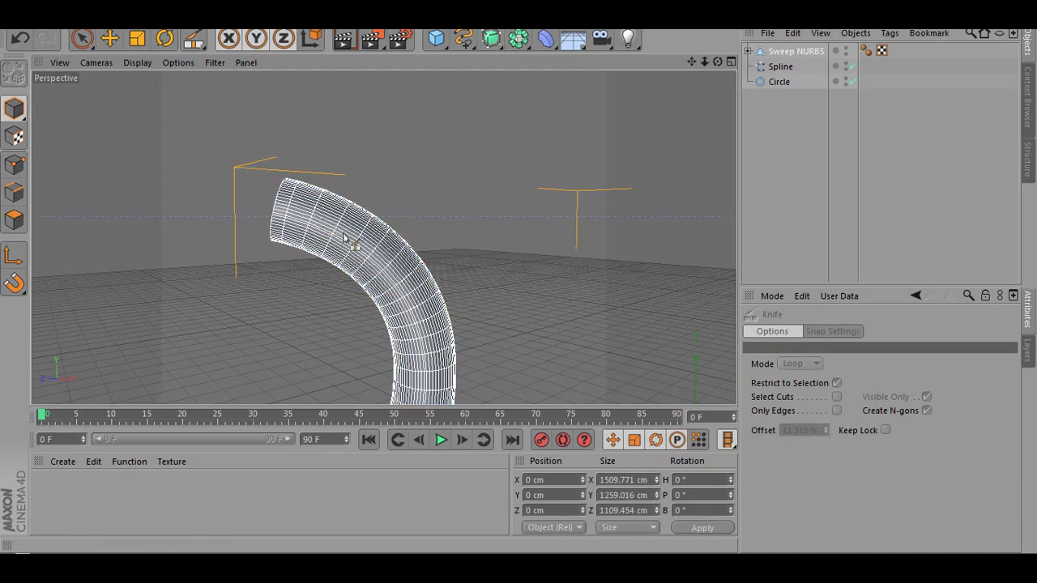
pyautogui.click(14, 220)
pyautogui.click(107, 21)
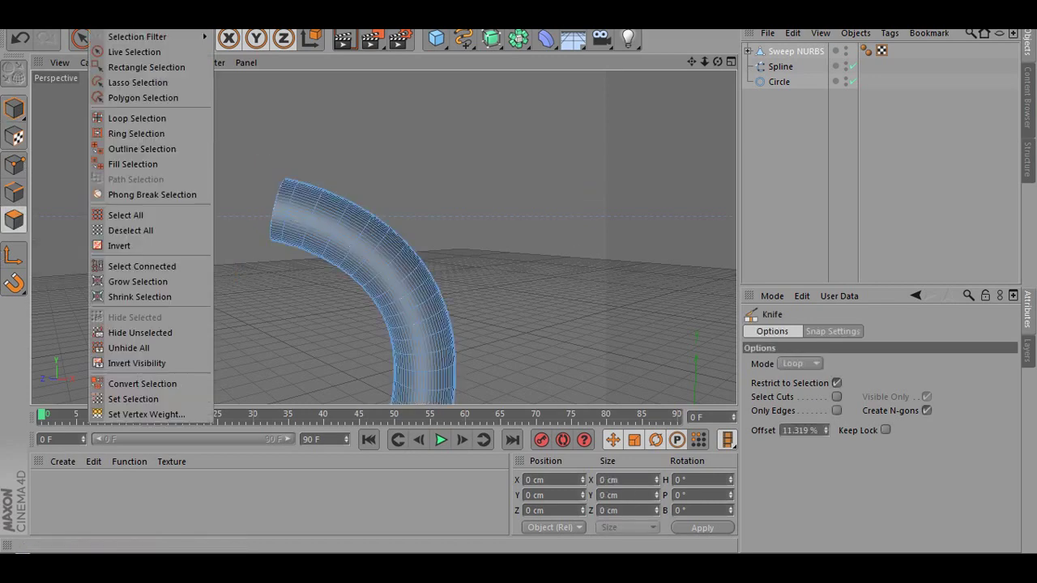
pyautogui.click(140, 120)
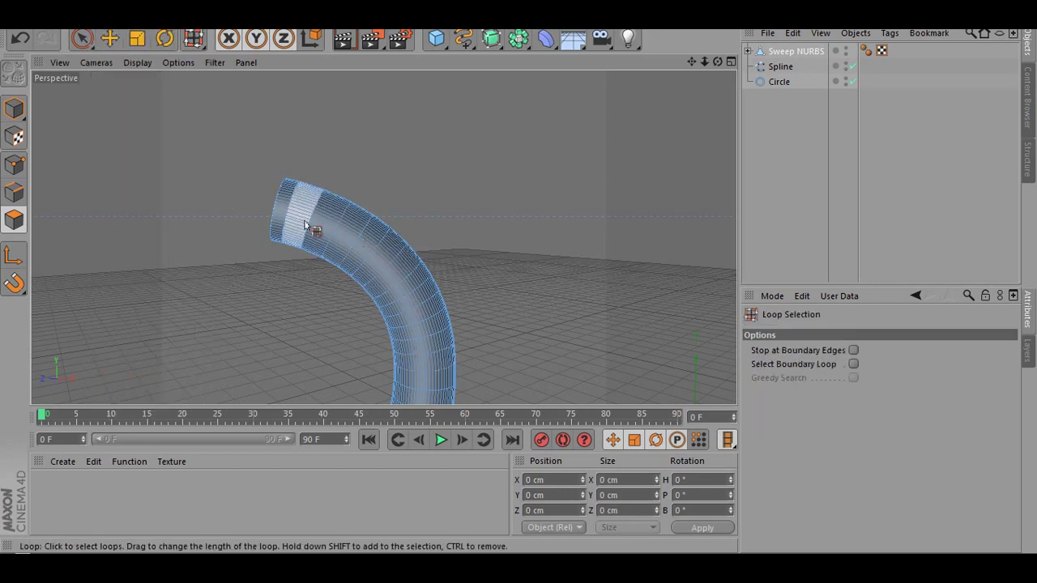
# Step: Select the outermost polygon loop at the tube's upper end
pyautogui.scroll(6, 303, 218)
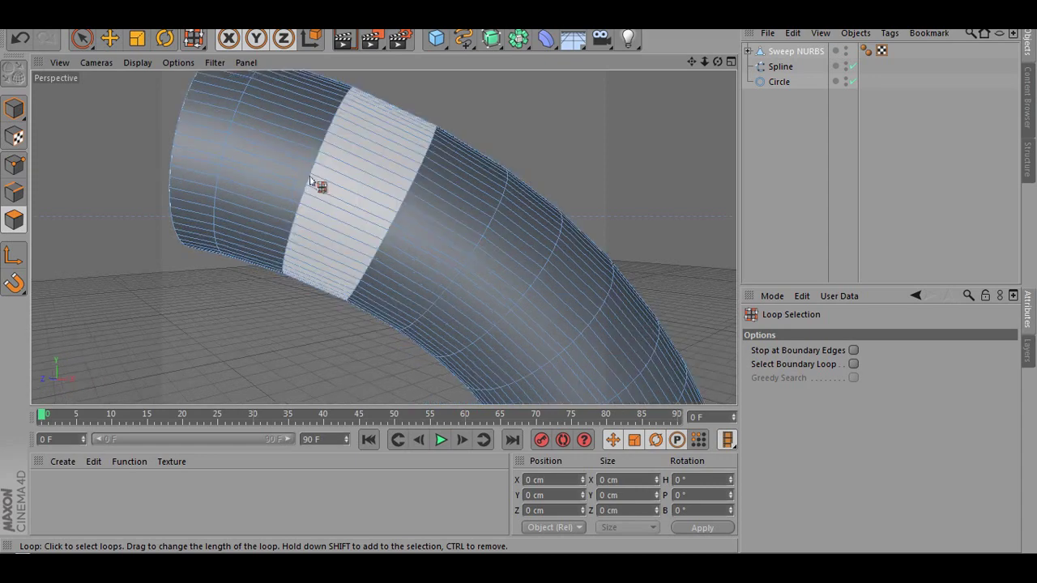
pyautogui.click(312, 180)
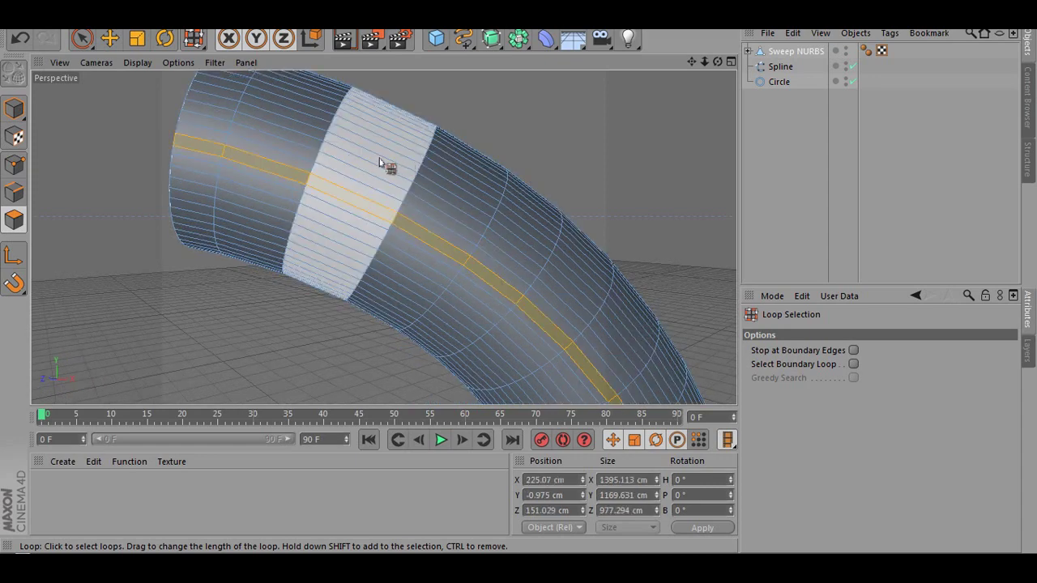
pyautogui.click(379, 156)
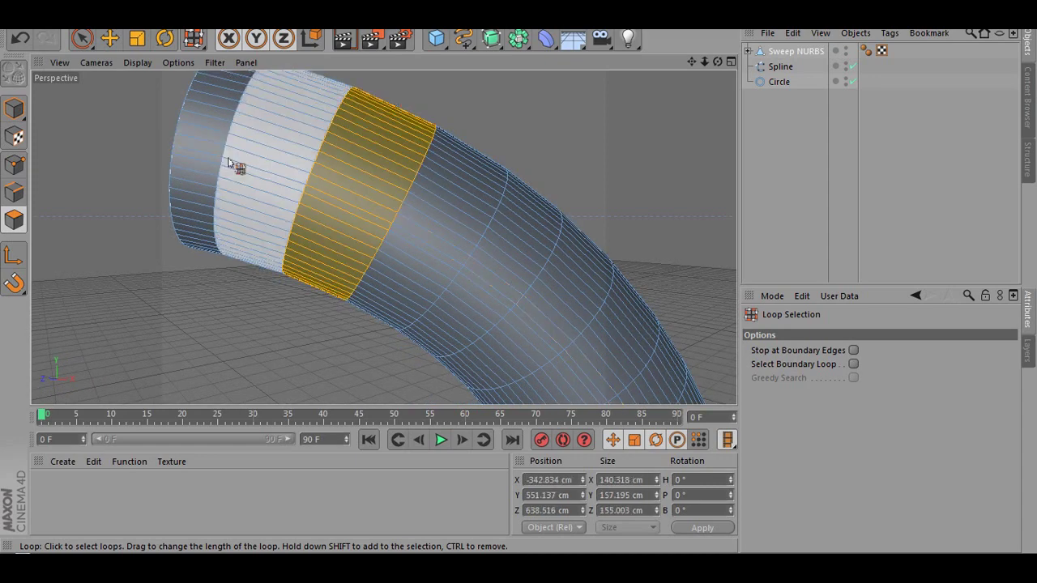
pyautogui.click(188, 151)
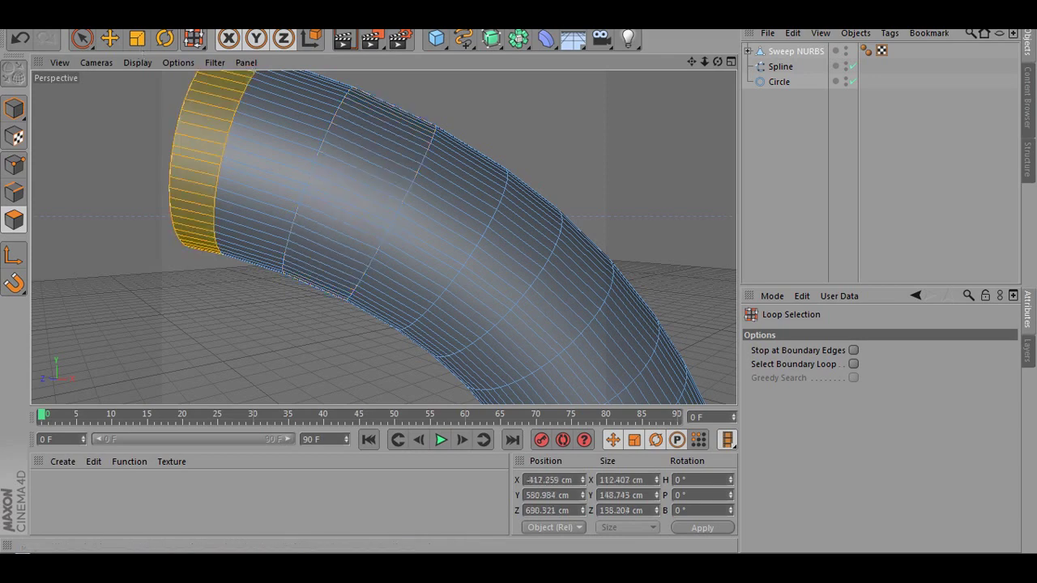
# Step: Use Ring Selection to add every second polygon band along the tube's upper bend to the selection
pyautogui.click(193, 40)
pyautogui.click(193, 44)
pyautogui.click(101, 22)
pyautogui.click(117, 135)
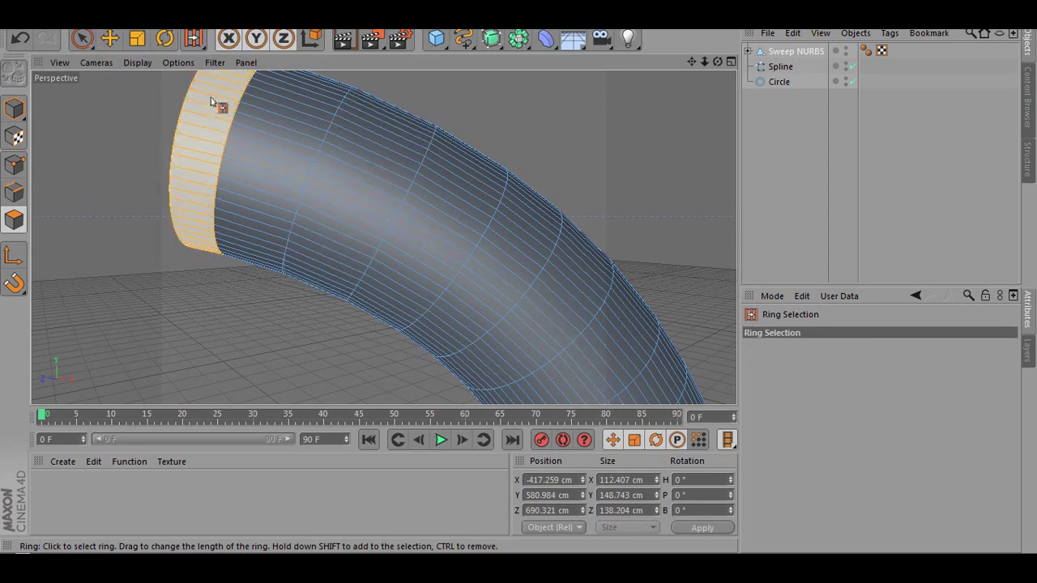
pyautogui.scroll(-1, 397, 152)
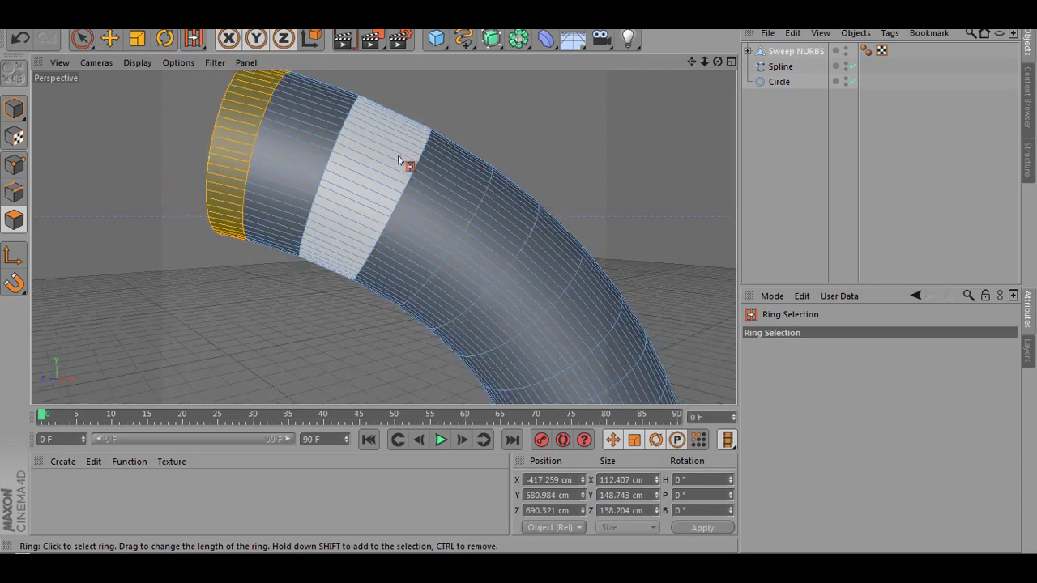
pyautogui.keyDown('shift'); pyautogui.click(545, 109); pyautogui.keyUp('shift')
pyautogui.scroll(3, 456, 106)
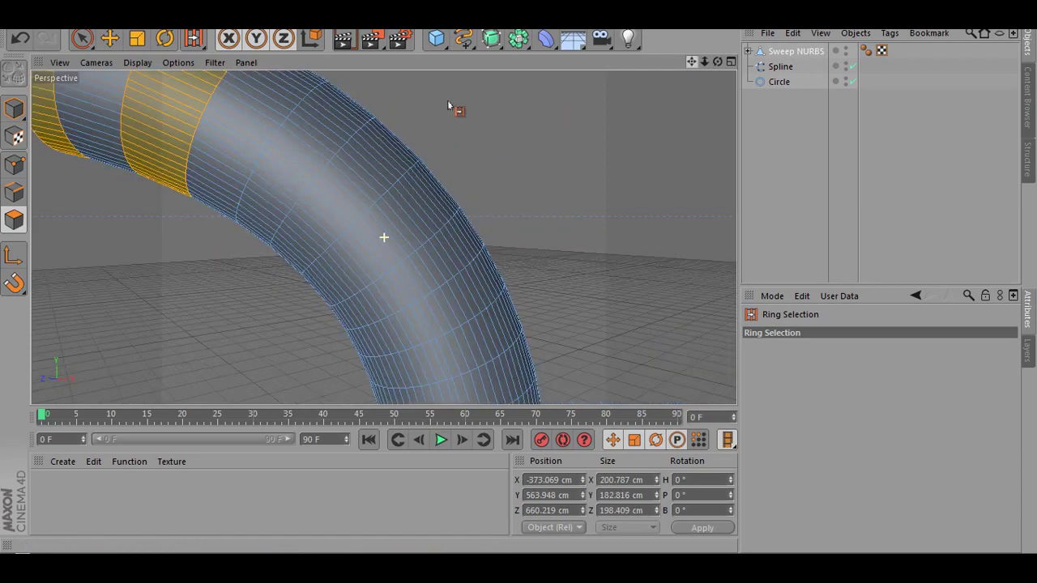
pyautogui.scroll(-2, 338, 156)
pyautogui.keyDown('shift'); pyautogui.click(344, 162); pyautogui.keyUp('shift')
pyautogui.keyDown('shift'); pyautogui.click(451, 307); pyautogui.keyUp('shift')
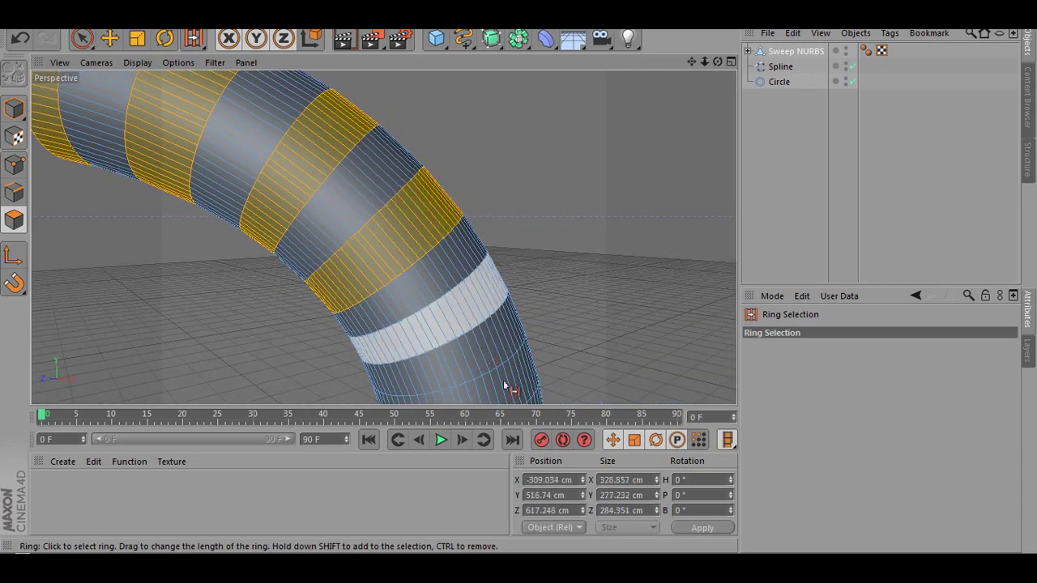
pyautogui.keyDown('shift'); pyautogui.click(515, 357); pyautogui.keyUp('shift')
# Step: Extend the alternating band selection down the tube's nearly straight section below the upper bend
pyautogui.scroll(-2, 636, 92)
pyautogui.scroll(2, 384, 237)
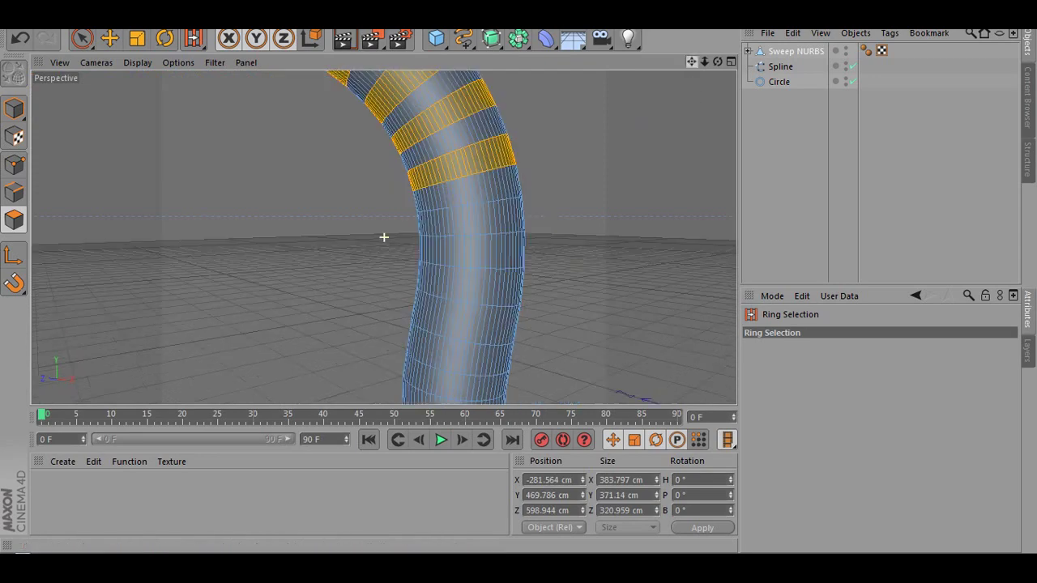
pyautogui.keyDown('shift'); pyautogui.click(492, 217); pyautogui.keyUp('shift')
pyautogui.keyDown('shift'); pyautogui.click(491, 282); pyautogui.keyUp('shift')
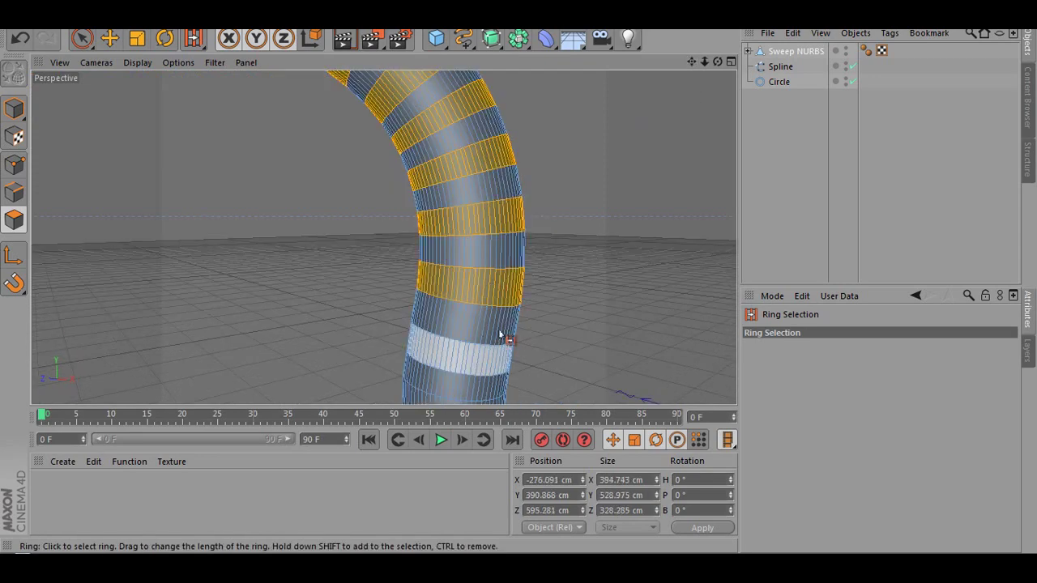
pyautogui.keyDown('shift'); pyautogui.click(500, 339); pyautogui.keyUp('shift')
pyautogui.moveTo(692, 62); pyautogui.dragTo(626, 33)
pyautogui.keyDown('shift'); pyautogui.click(382, 212); pyautogui.keyUp('shift')
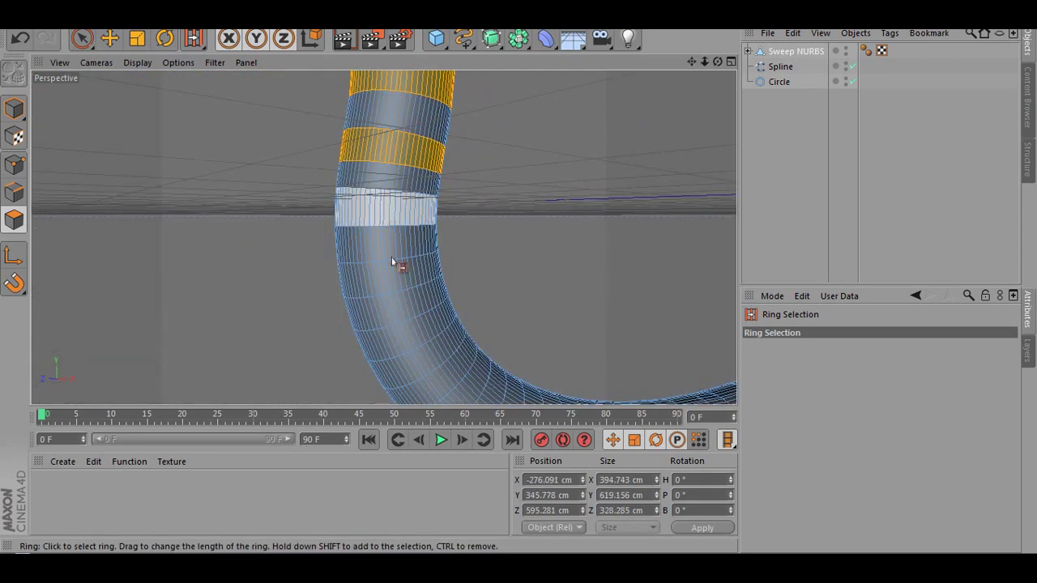
pyautogui.keyDown('shift'); pyautogui.click(397, 282); pyautogui.keyUp('shift')
# Step: Undo the wrongly spaced band and continue the alternating selection with two bands entering the lower bend
pyautogui.keyDown('shift'); pyautogui.click(424, 359); pyautogui.keyUp('shift')
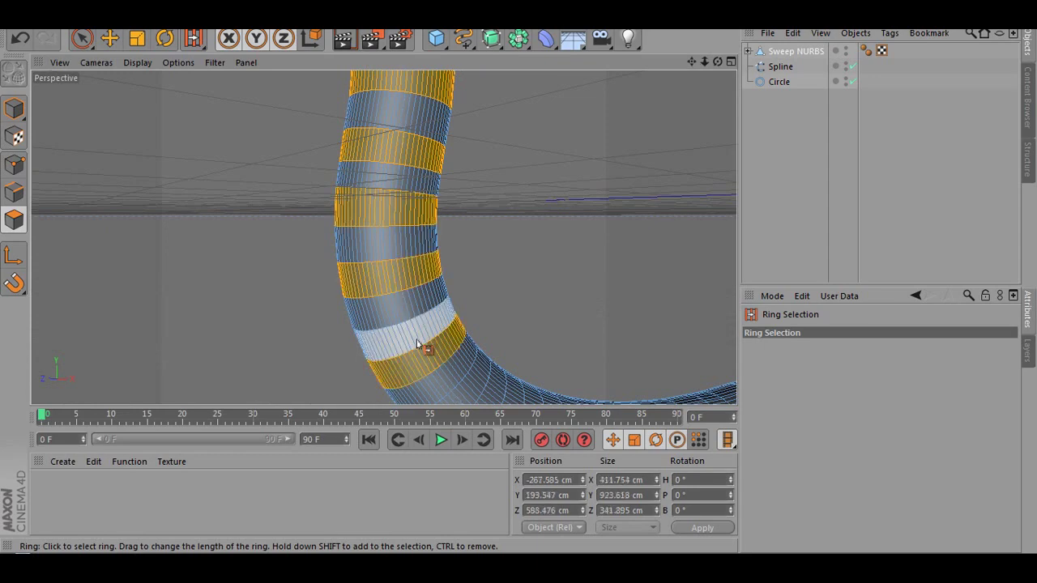
pyautogui.hotkey('ctrl', 'z')
pyautogui.keyDown('shift'); pyautogui.click(417, 339); pyautogui.keyUp('shift')
pyautogui.keyDown('shift'); pyautogui.click(447, 370); pyautogui.keyUp('shift')
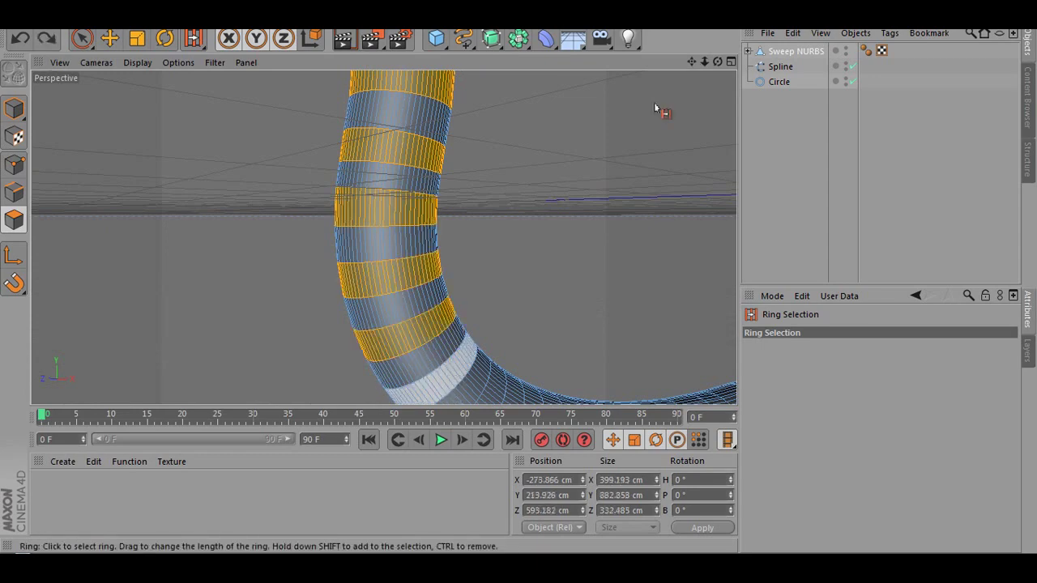
# Step: Add alternate polygon bands around the bottom of the lower bend and undo the extra adjacent band
pyautogui.moveTo(694, 60); pyautogui.dragTo(628, 12)
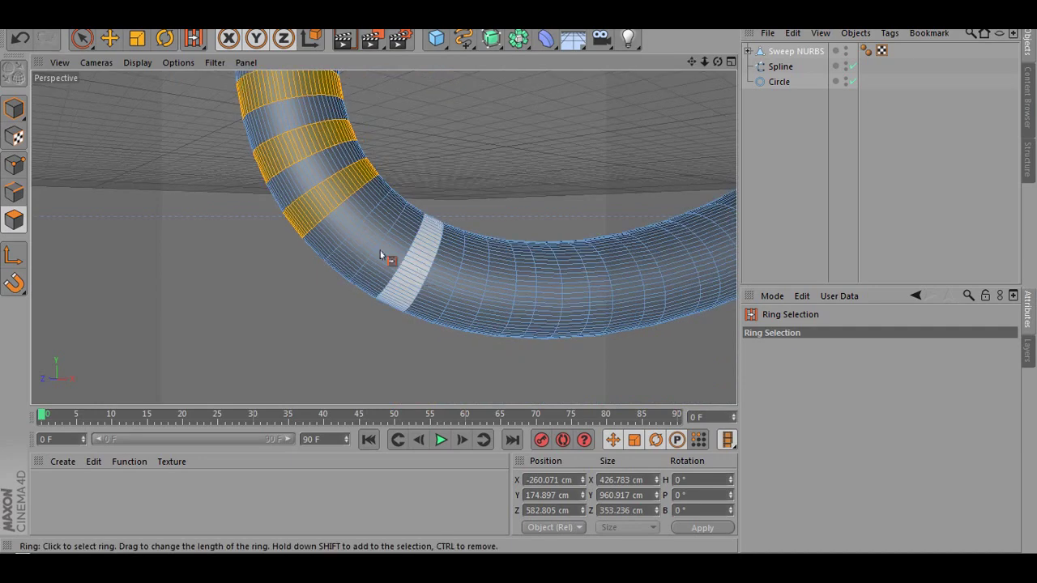
pyautogui.keyDown('shift'); pyautogui.click(375, 248); pyautogui.keyUp('shift')
pyautogui.keyDown('shift'); pyautogui.click(423, 267); pyautogui.keyUp('shift')
pyautogui.keyDown('shift'); pyautogui.click(483, 269); pyautogui.keyUp('shift')
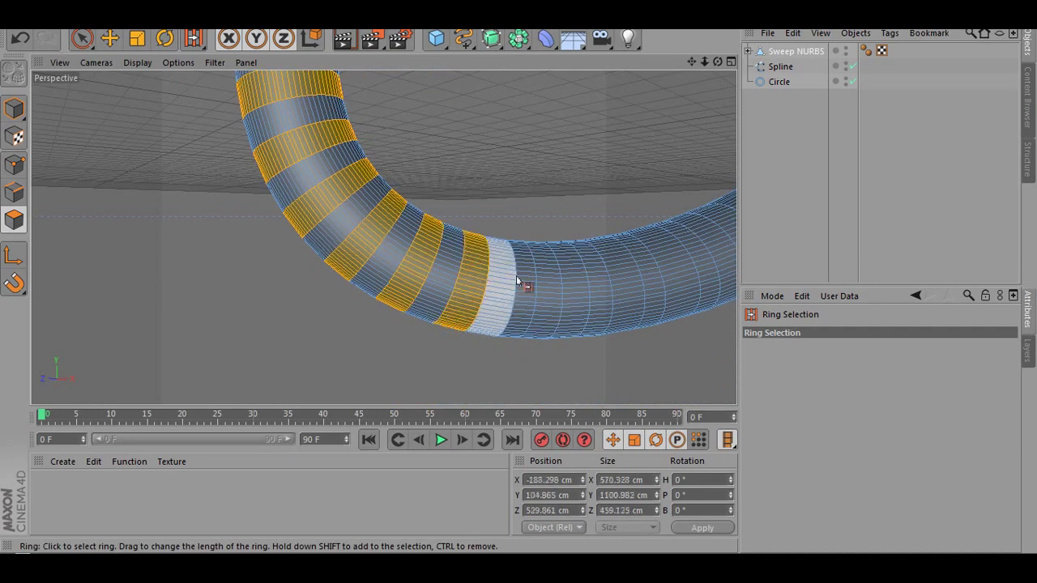
pyautogui.keyDown('shift'); pyautogui.click(522, 283); pyautogui.keyUp('shift')
pyautogui.keyDown('shift'); pyautogui.click(574, 288); pyautogui.keyUp('shift')
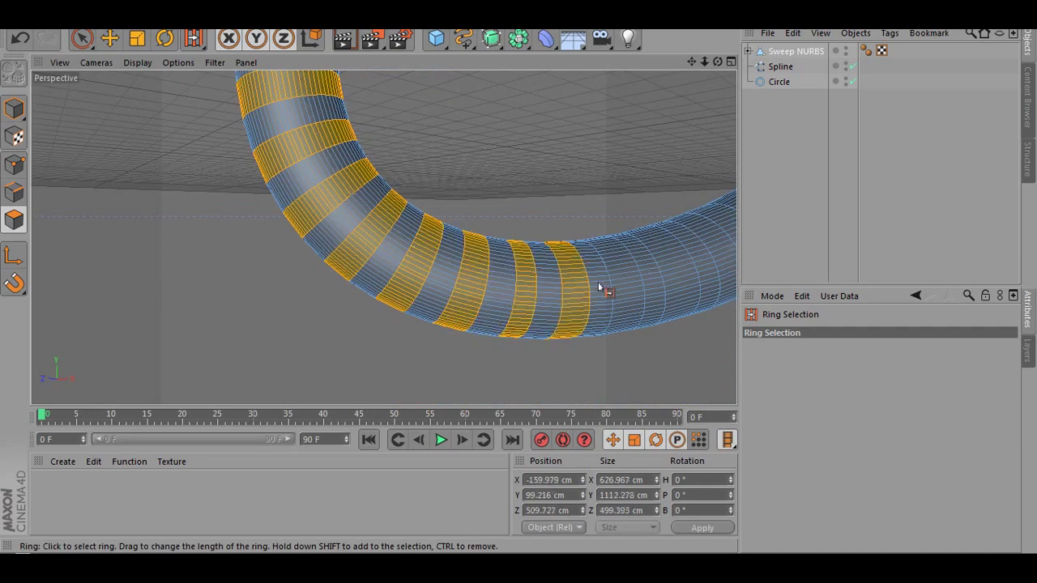
pyautogui.keyDown('shift'); pyautogui.click(623, 282); pyautogui.keyUp('shift')
pyautogui.keyDown('shift'); pyautogui.click(657, 276); pyautogui.keyUp('shift')
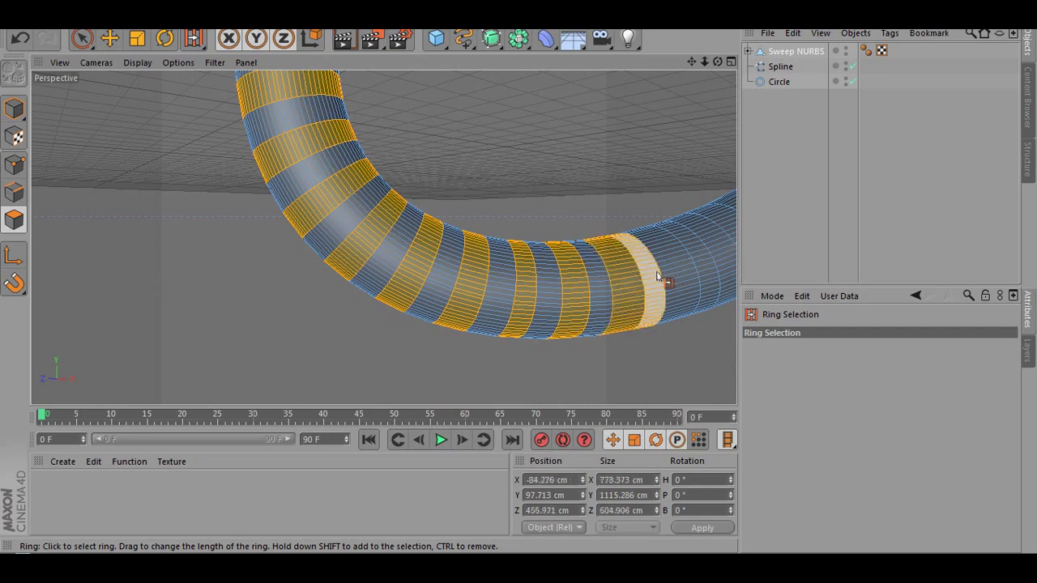
pyautogui.hotkey('ctrl', 'z')
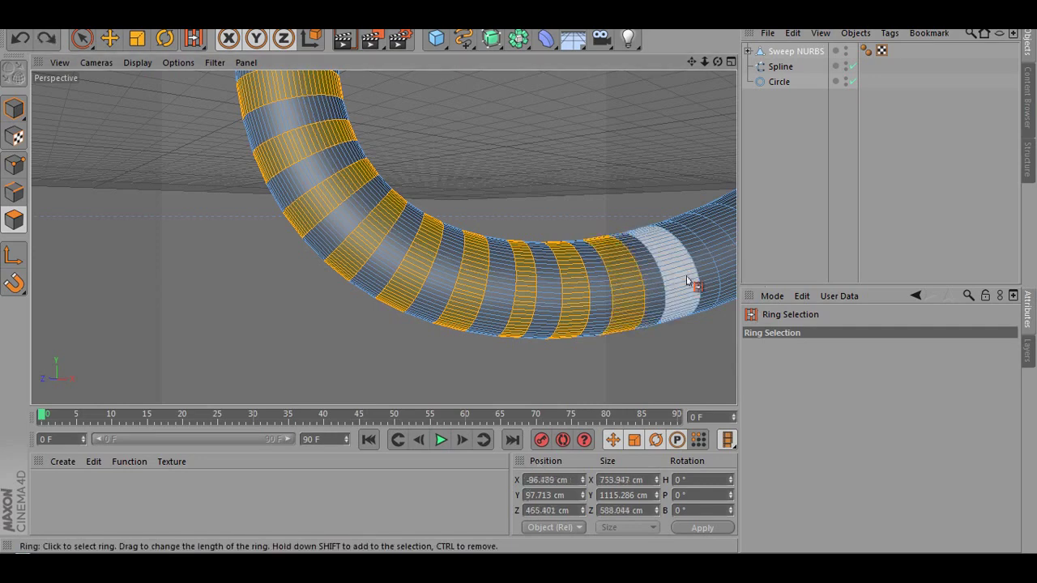
# Step: Add every second polygon band along the rising section and over the crest of the next bend
pyautogui.moveTo(693, 61); pyautogui.dragTo(424, 299)
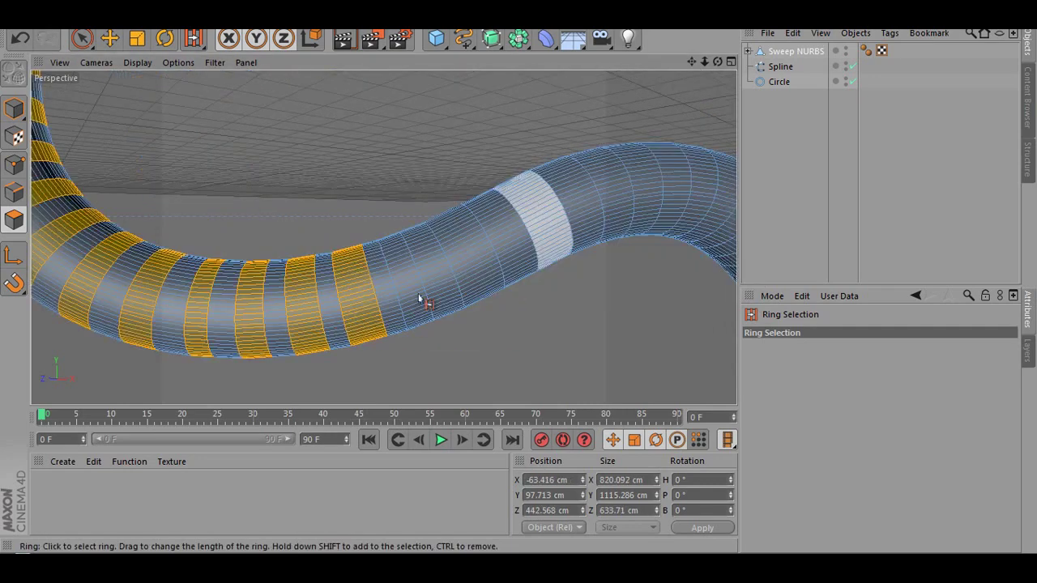
pyautogui.keyDown('shift'); pyautogui.click(411, 298); pyautogui.keyUp('shift')
pyautogui.keyDown('shift'); pyautogui.click(470, 247); pyautogui.keyUp('shift')
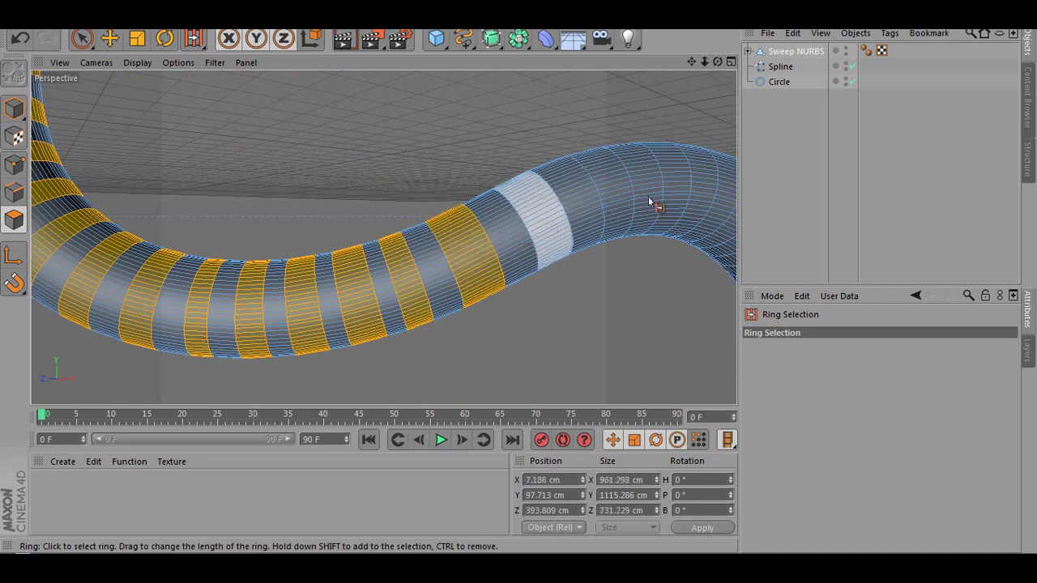
pyautogui.keyDown('shift'); pyautogui.click(531, 218); pyautogui.keyUp('shift')
pyautogui.keyDown('shift'); pyautogui.click(604, 194); pyautogui.keyUp('shift')
pyautogui.keyDown('shift'); pyautogui.click(669, 188); pyautogui.keyUp('shift')
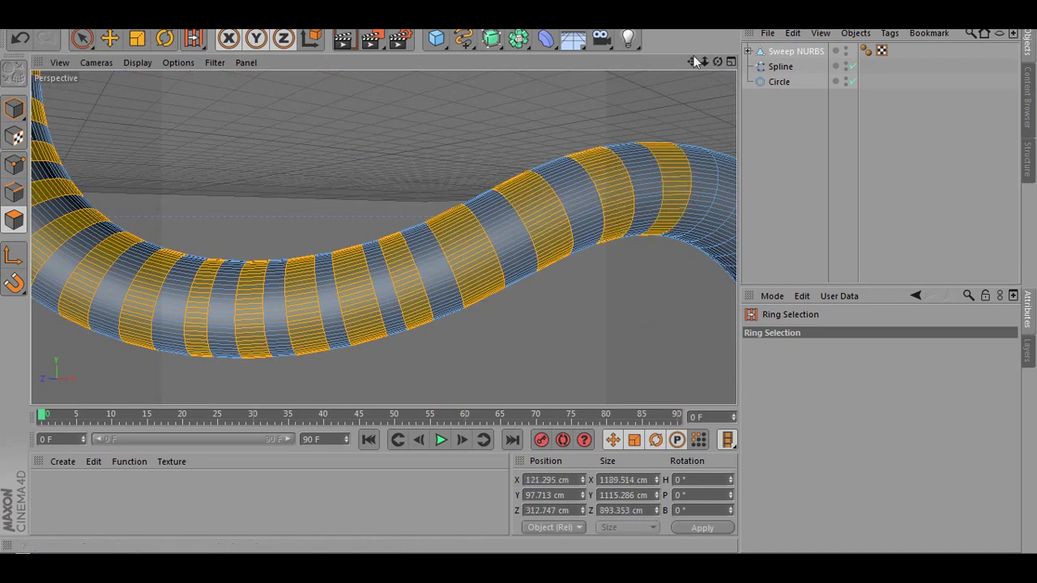
# Step: Add every second polygon band from the last bend down to the tube's lower end and undo the stray lengthwise ring
pyautogui.moveTo(691, 61); pyautogui.dragTo(287, 97)
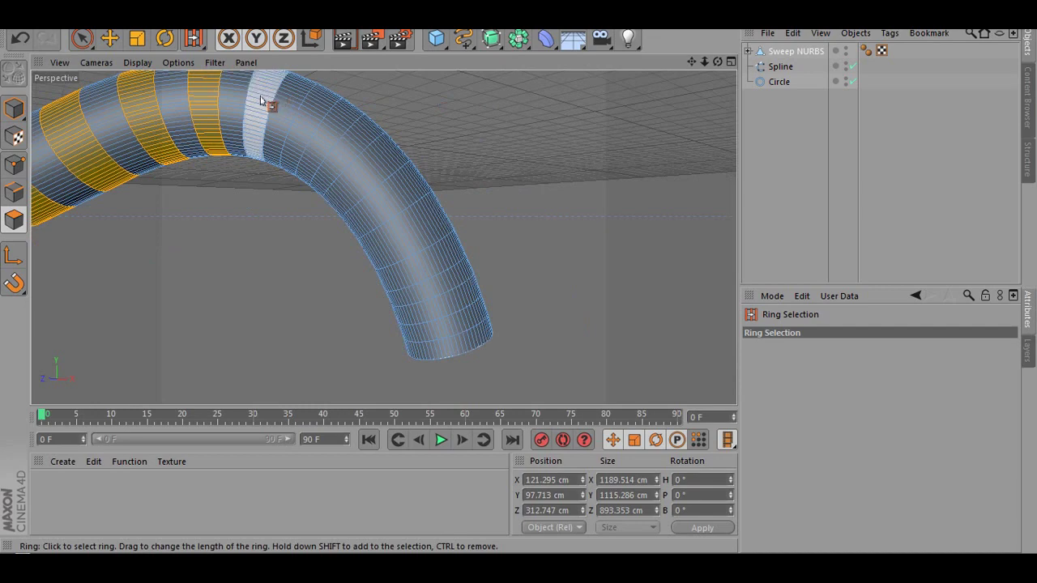
pyautogui.keyDown('shift'); pyautogui.click(355, 169); pyautogui.keyUp('shift')
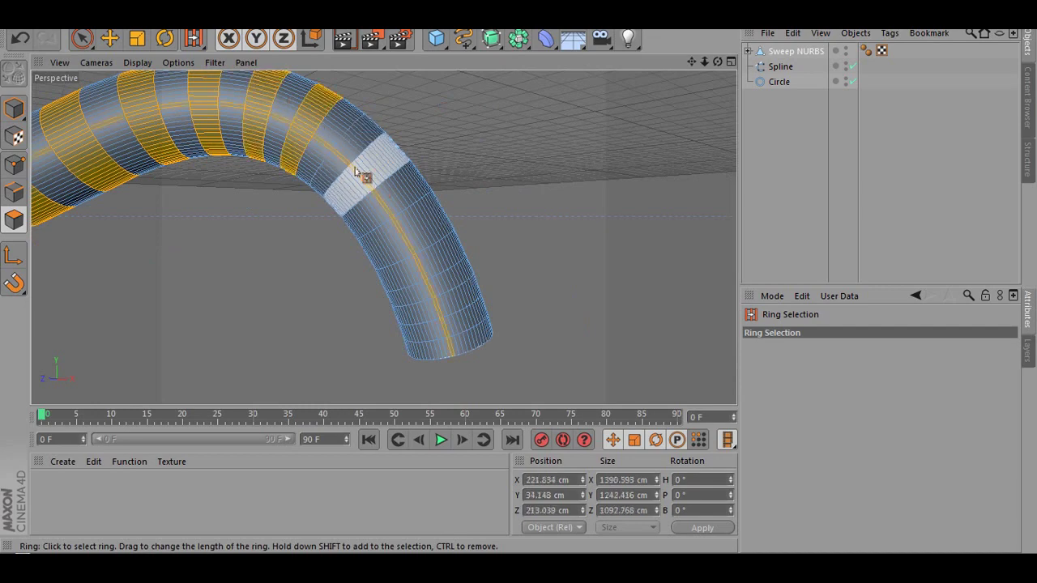
pyautogui.keyDown('shift'); pyautogui.click(405, 180); pyautogui.keyUp('shift')
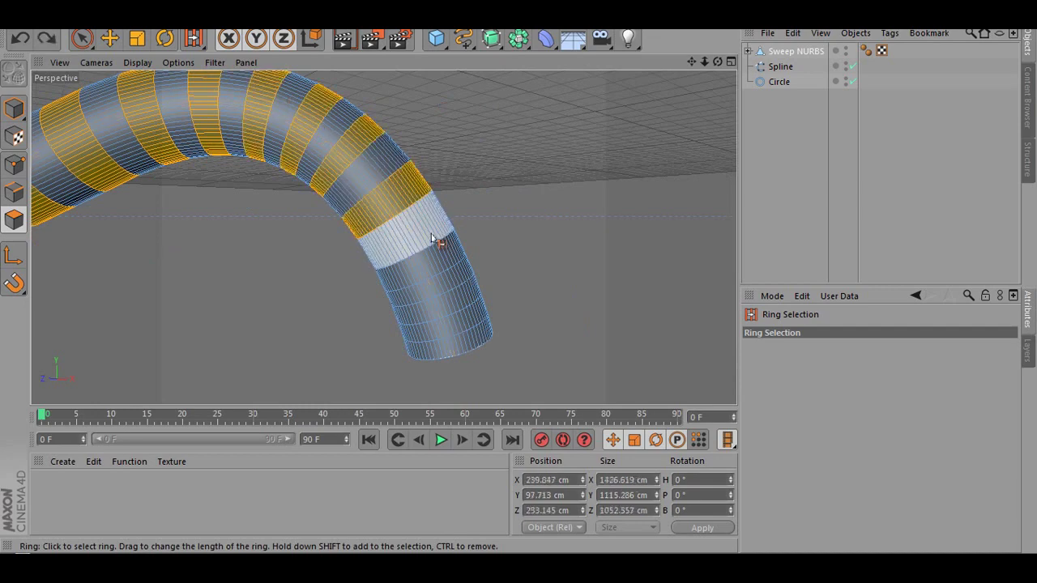
pyautogui.keyDown('shift'); pyautogui.click(429, 267); pyautogui.keyUp('shift')
pyautogui.keyDown('shift'); pyautogui.click(454, 318); pyautogui.keyUp('shift')
pyautogui.keyDown('shift'); pyautogui.click(451, 308); pyautogui.keyUp('shift')
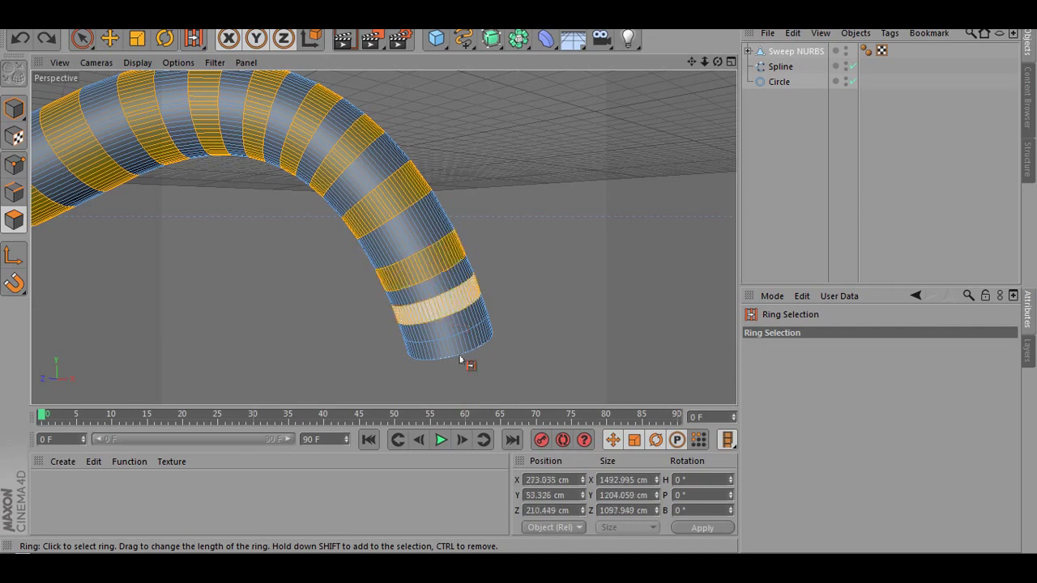
pyautogui.keyDown('shift'); pyautogui.click(456, 352); pyautogui.keyUp('shift')
pyautogui.scroll(-4, 428, 266)
pyautogui.scroll(-3, 449, 122)
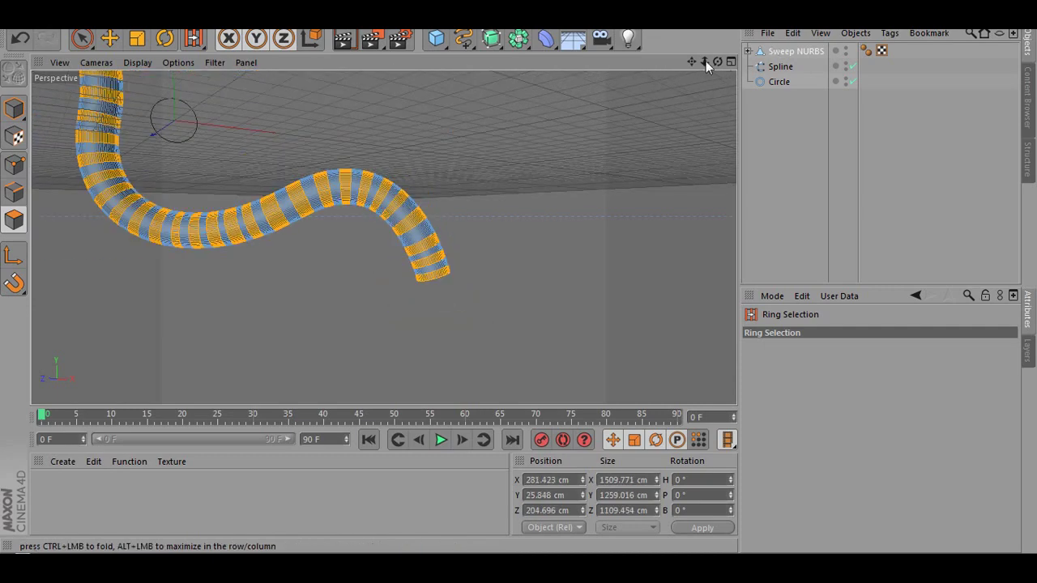
# Step: Extrude all the selected alternating bands outward by about 18 cm to form raised ribs along the tube, and deselect it
pyautogui.moveTo(691, 65); pyautogui.dragTo(644, 104)
pyautogui.rightClick(429, 175)
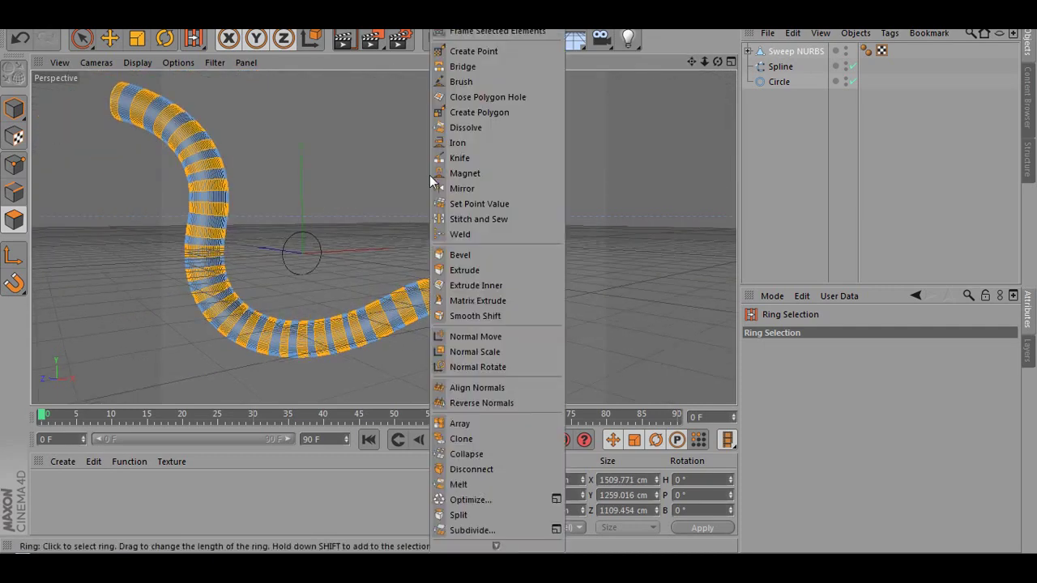
pyautogui.click(476, 270)
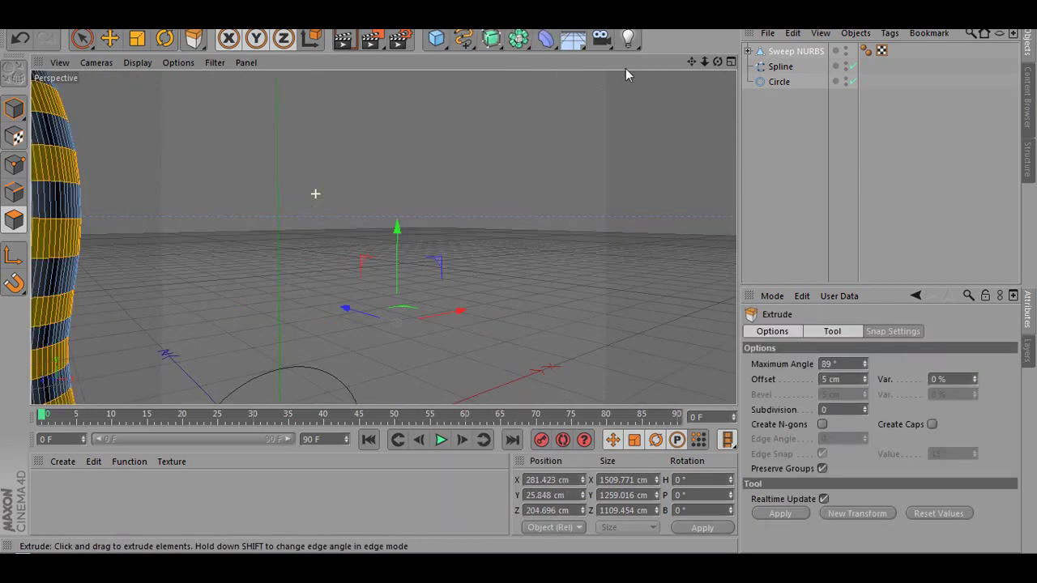
pyautogui.moveTo(691, 62); pyautogui.dragTo(616, 137)
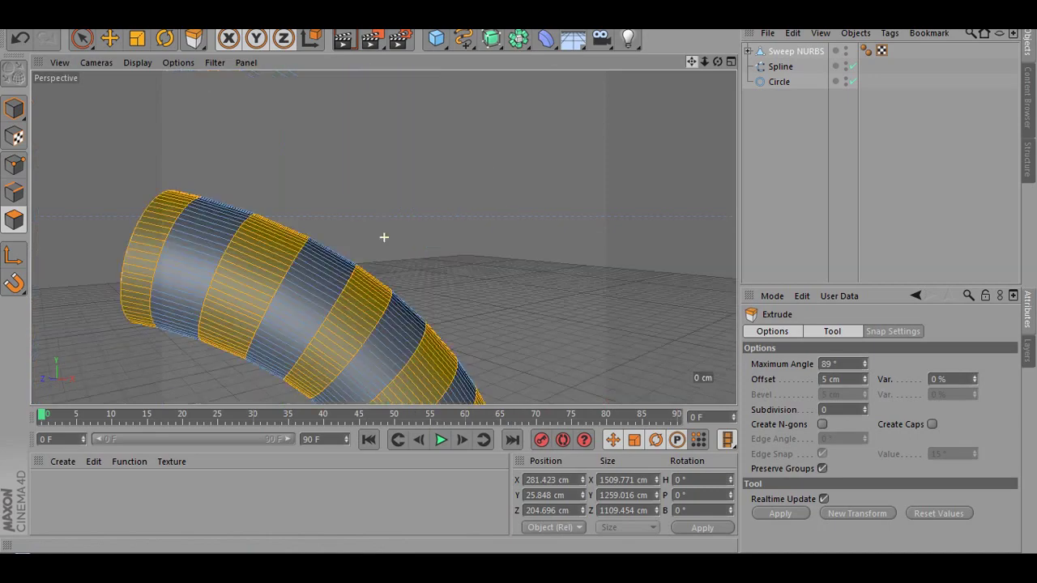
pyautogui.moveTo(134, 195); pyautogui.dragTo(173, 170)
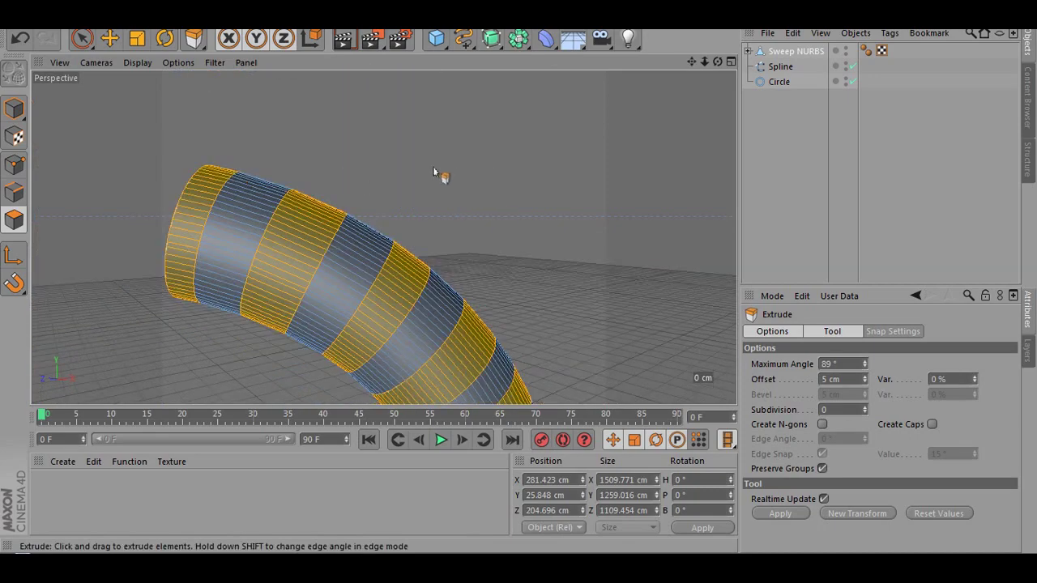
pyautogui.scroll(-5, 496, 149)
pyautogui.scroll(-3, 393, 156)
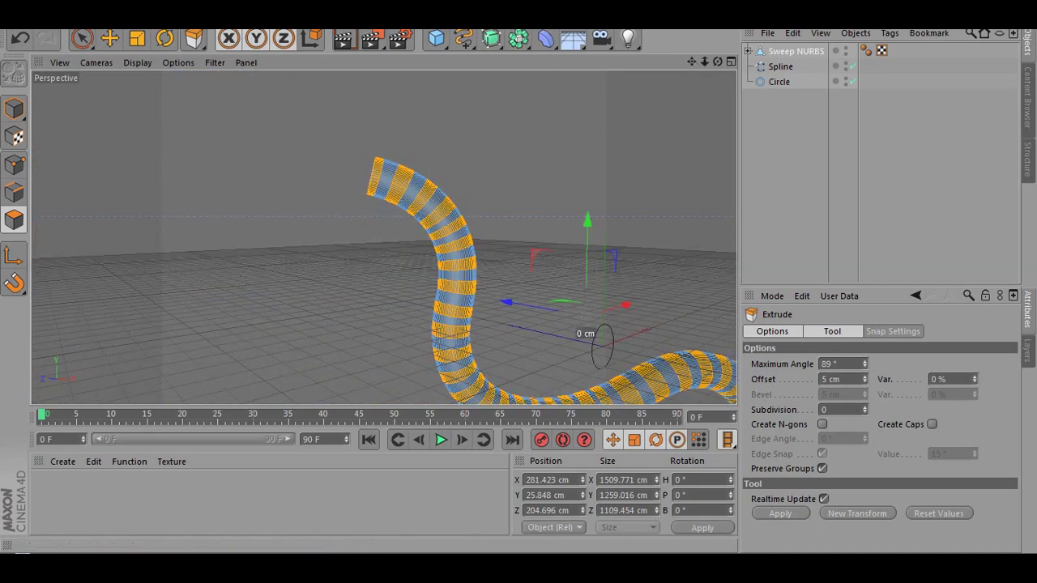
pyautogui.moveTo(691, 62); pyautogui.dragTo(547, 150)
pyautogui.scroll(3, 557, 177)
pyautogui.scroll(2, 557, 180)
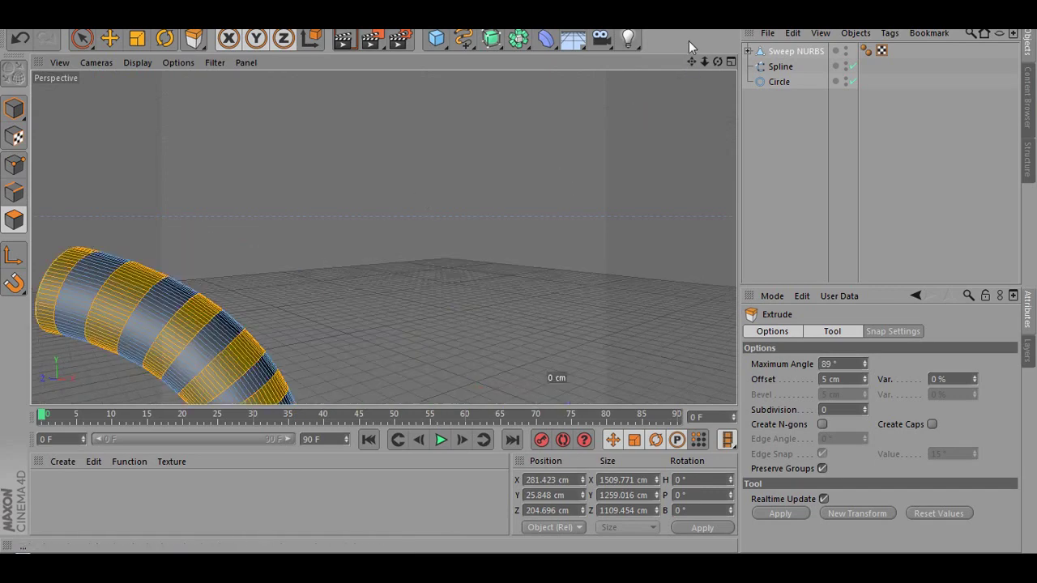
pyautogui.moveTo(688, 63); pyautogui.dragTo(559, 230)
pyautogui.click(894, 207)
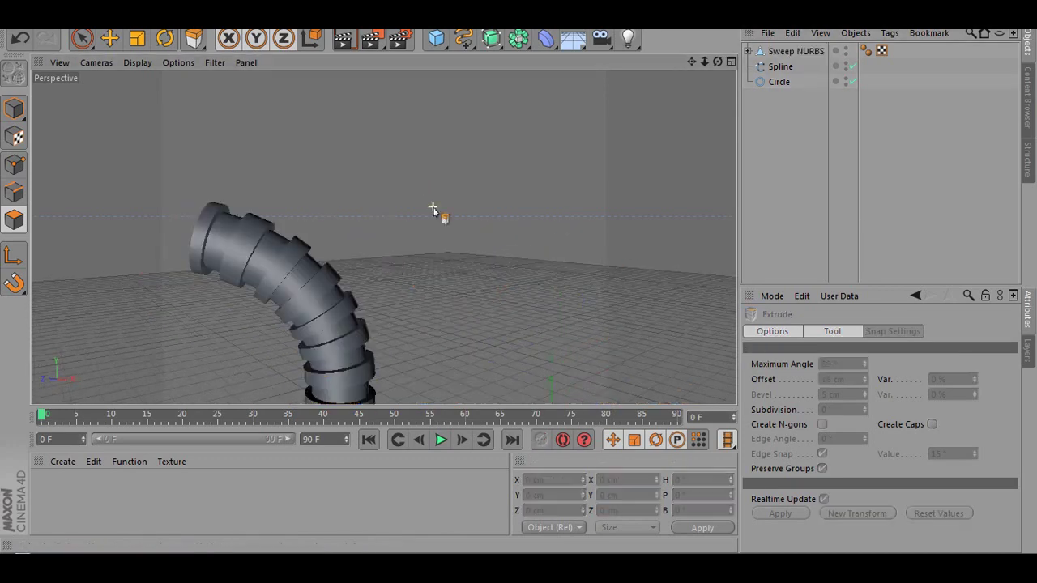
pyautogui.moveTo(693, 63); pyautogui.dragTo(657, 112)
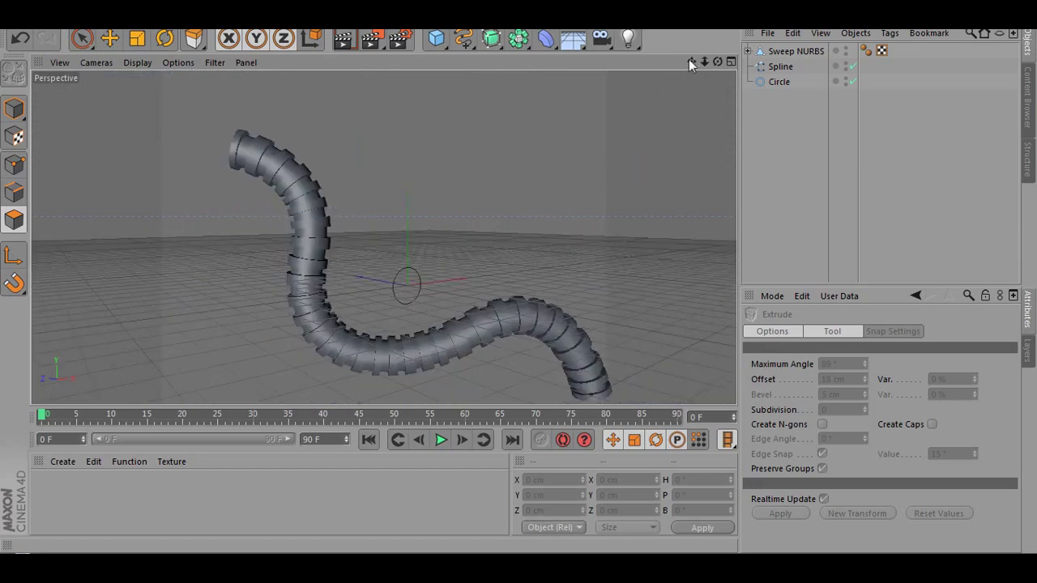
pyautogui.moveTo(691, 62); pyautogui.dragTo(384, 237)
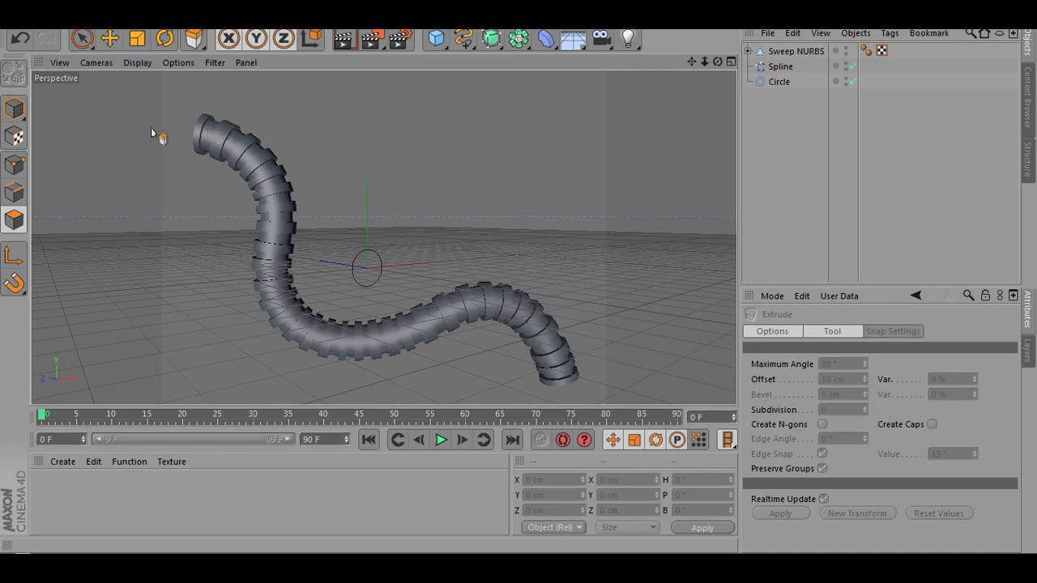
# Step: Duplicate the ribbed Sweep NURBS tube object in place
pyautogui.click(749, 51)
pyautogui.click(748, 51)
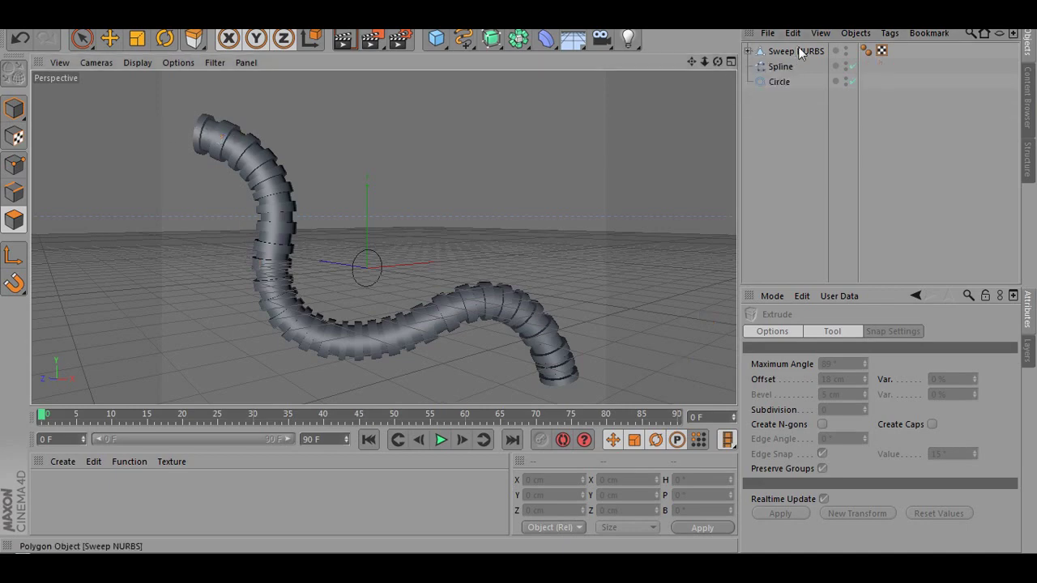
pyautogui.click(787, 52)
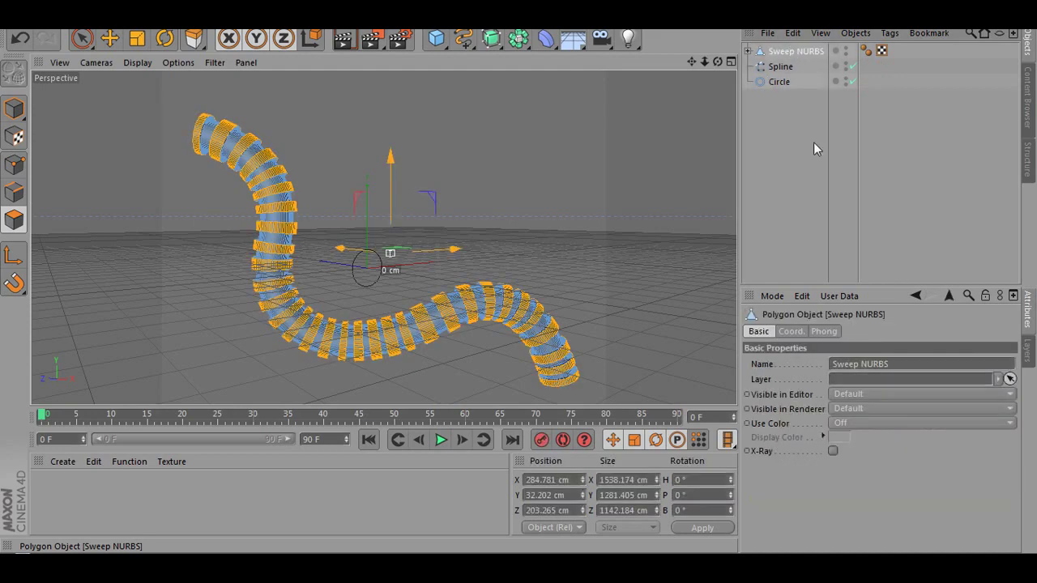
pyautogui.press('d')
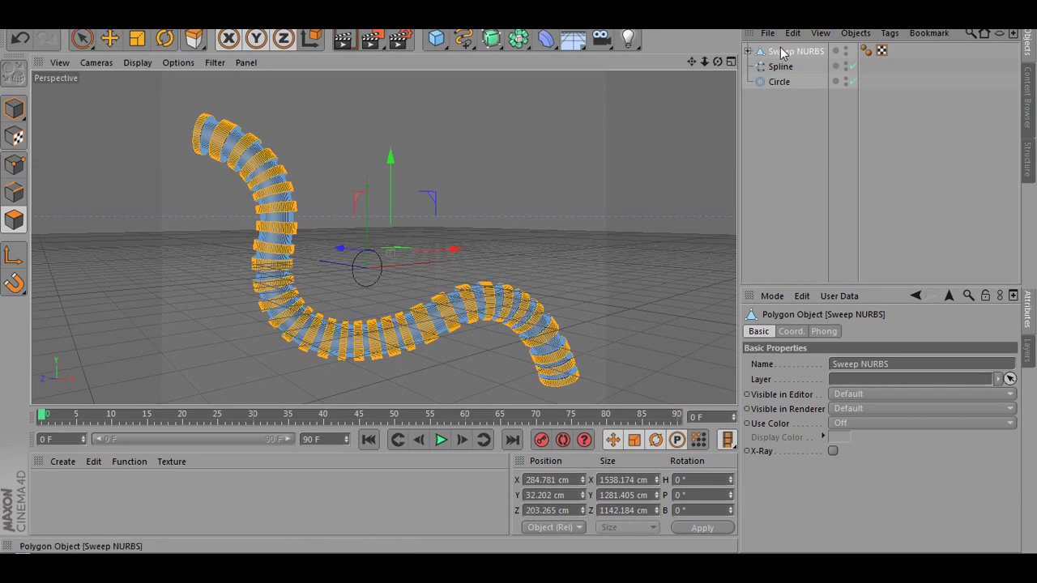
pyautogui.hotkey('ctrl', 'c')
pyautogui.hotkey('ctrl', 'v')
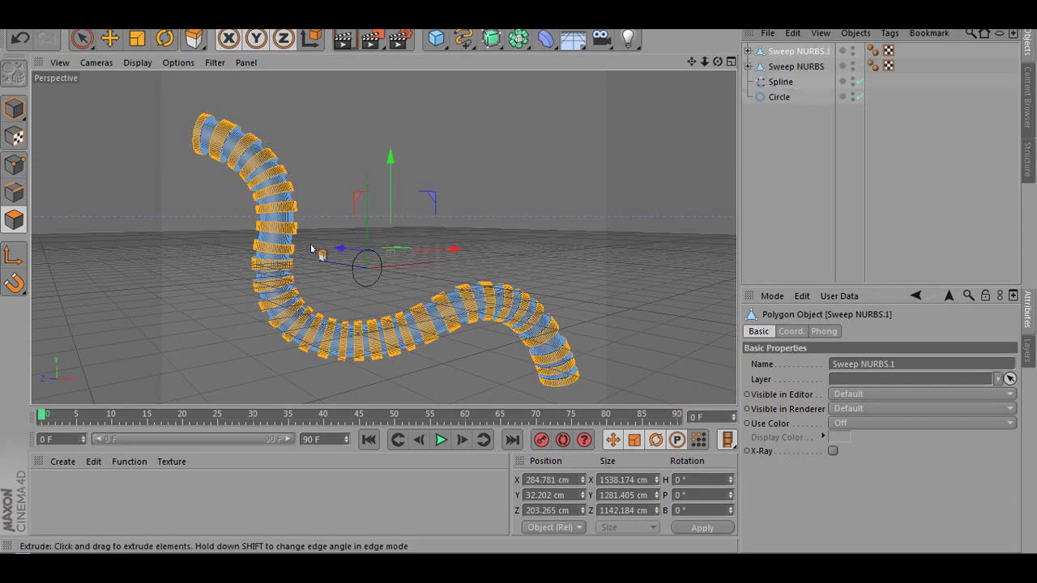
# Step: Try to move the copied tube's selected bands along the Z axis, and undo both the move and the duplication
pyautogui.moveTo(394, 320); pyautogui.dragTo(539, 271)
pyautogui.moveTo(717, 62); pyautogui.dragTo(720, 64)
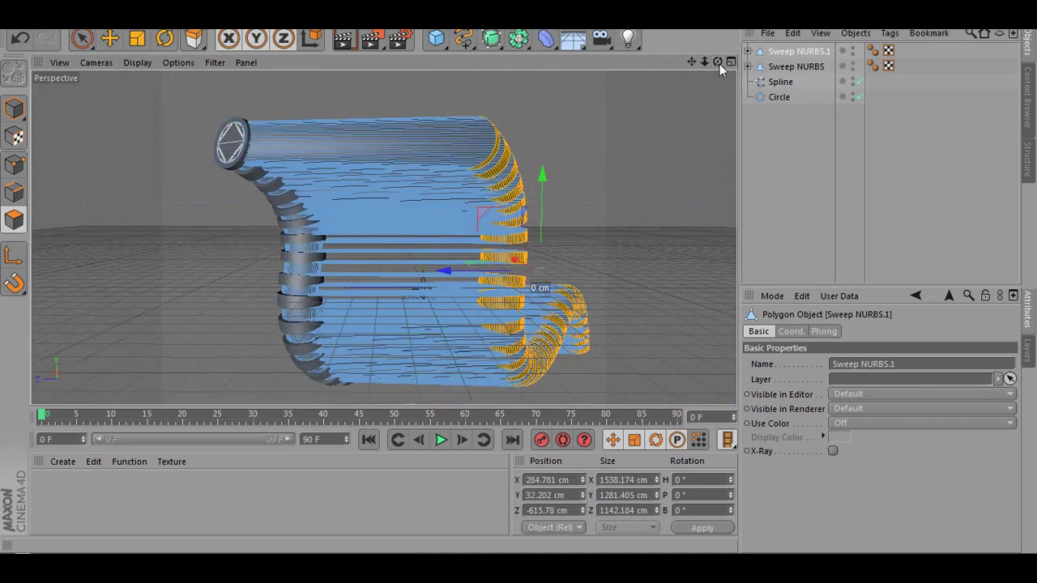
pyautogui.click(879, 206)
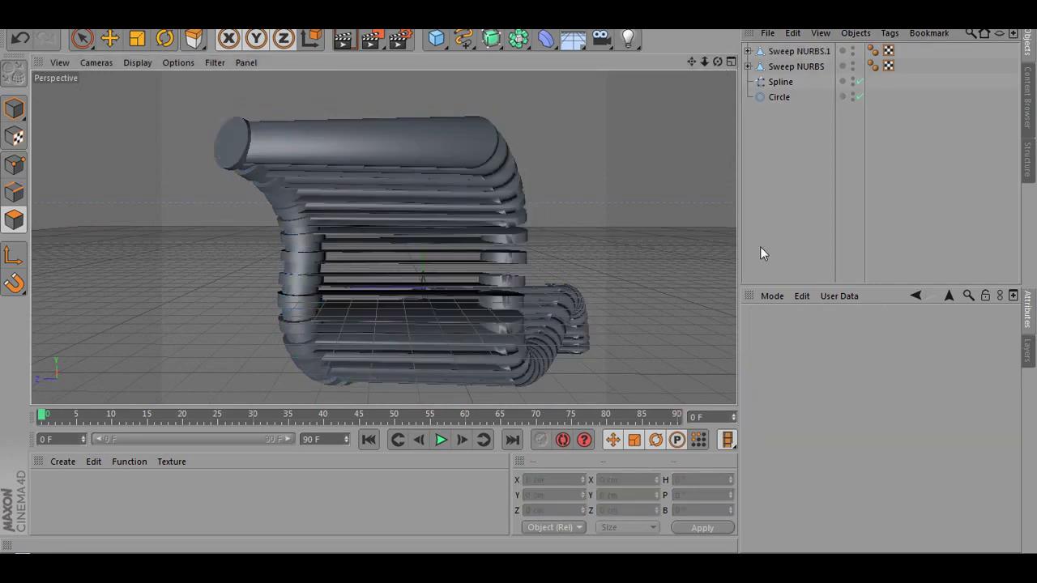
pyautogui.hotkey('ctrl', 'z')
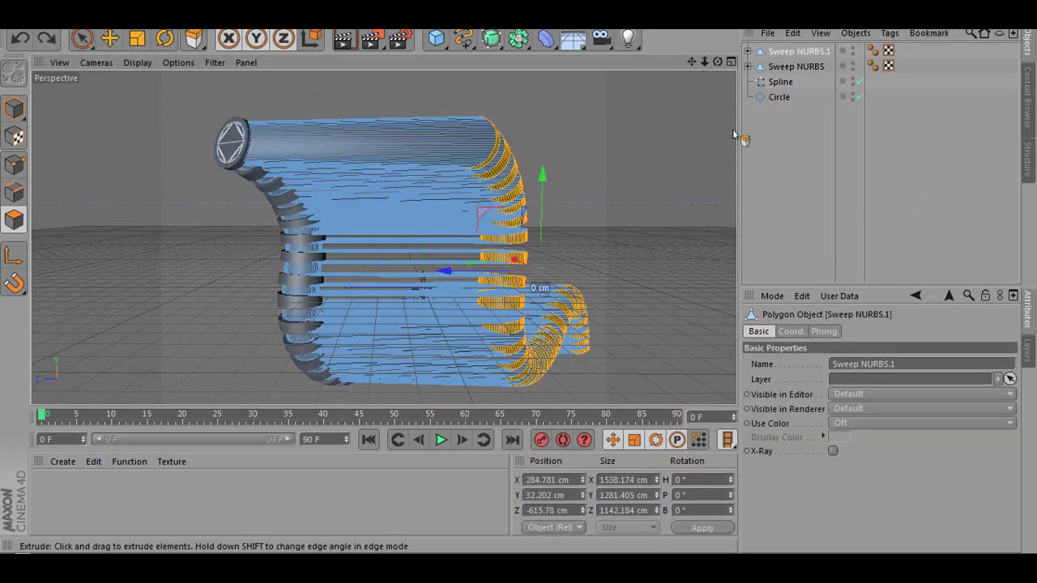
pyautogui.hotkey('ctrl', 'z')
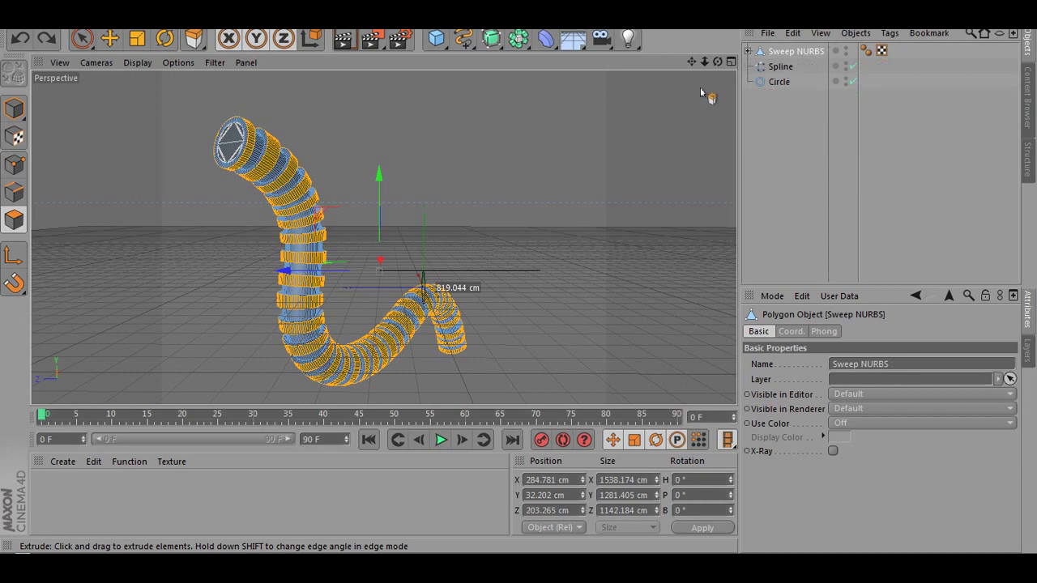
# Step: Select all polygons of Sweep NURBS, Cap 1 and Cap 2 and merge the three objects with Connect Objects + Delete
pyautogui.click(748, 52)
pyautogui.click(751, 59)
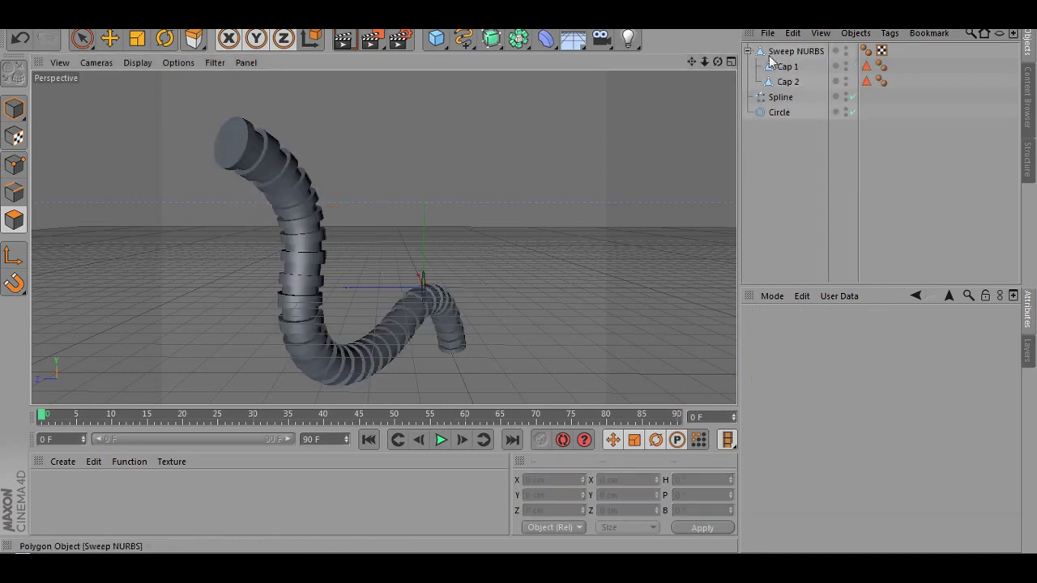
pyautogui.click(809, 50)
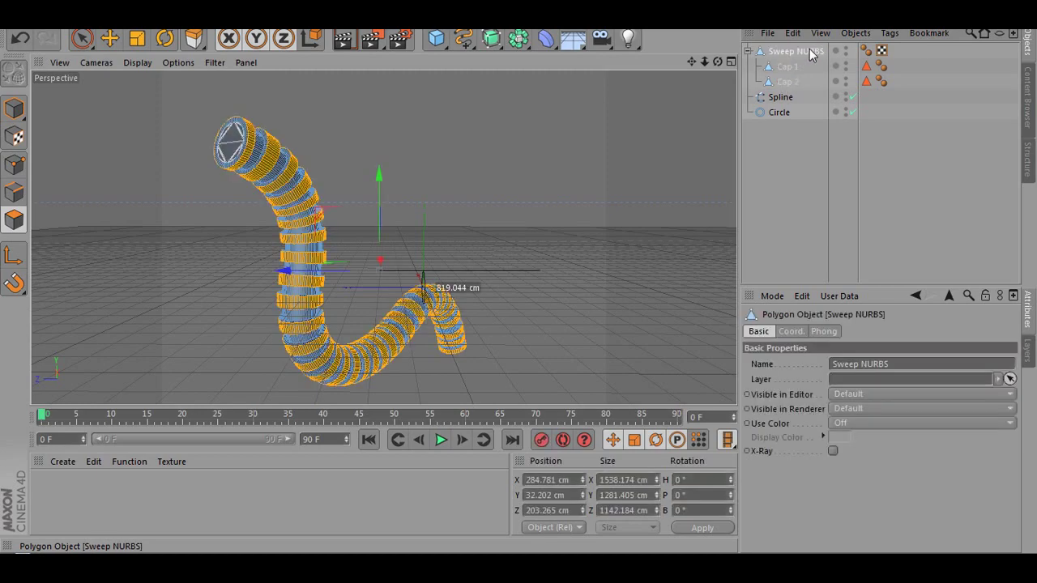
pyautogui.keyDown('shift'); pyautogui.click(785, 82); pyautogui.keyUp('shift')
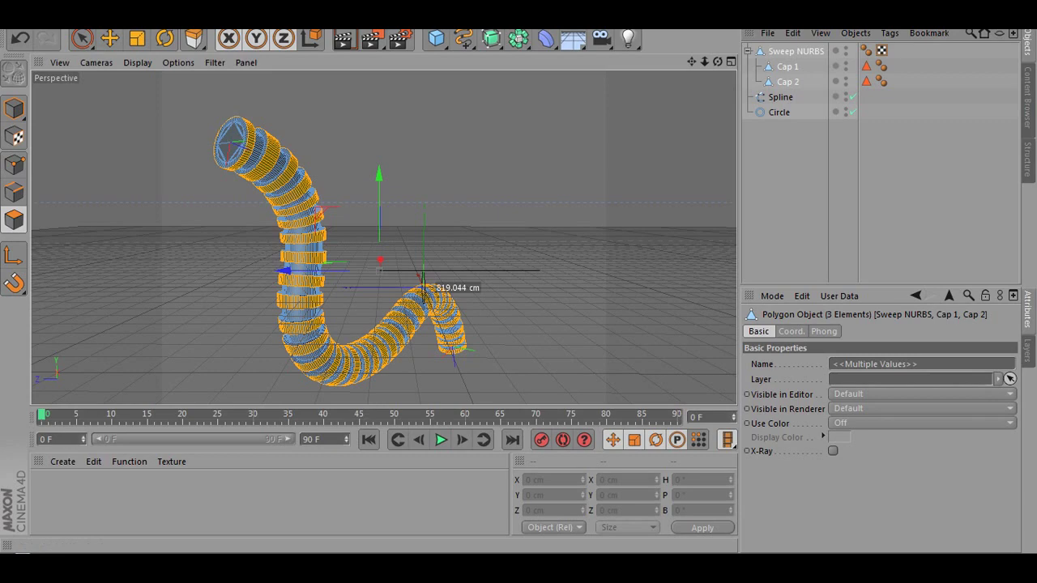
pyautogui.click(102, 213)
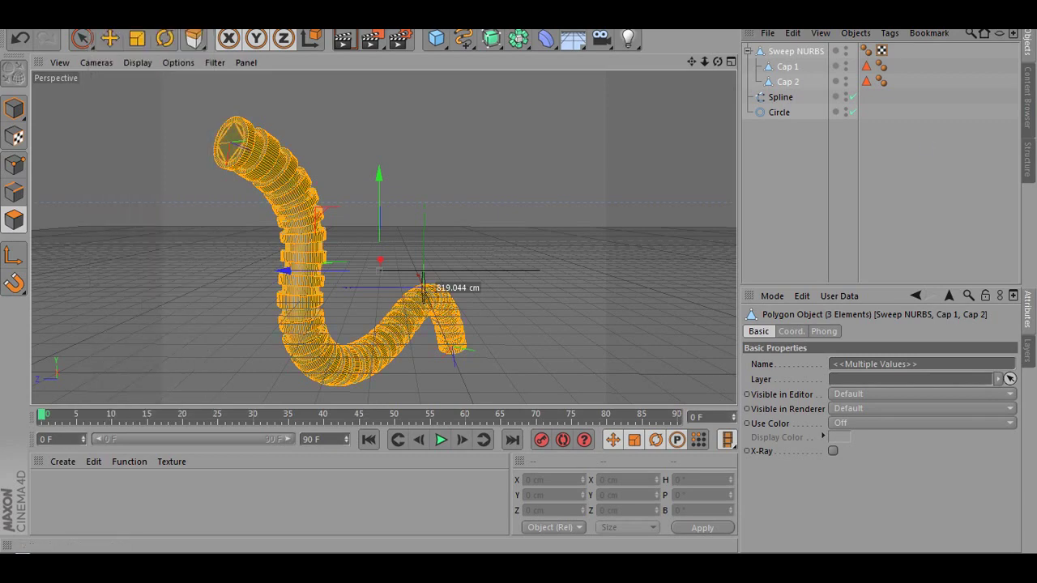
pyautogui.click(854, 34)
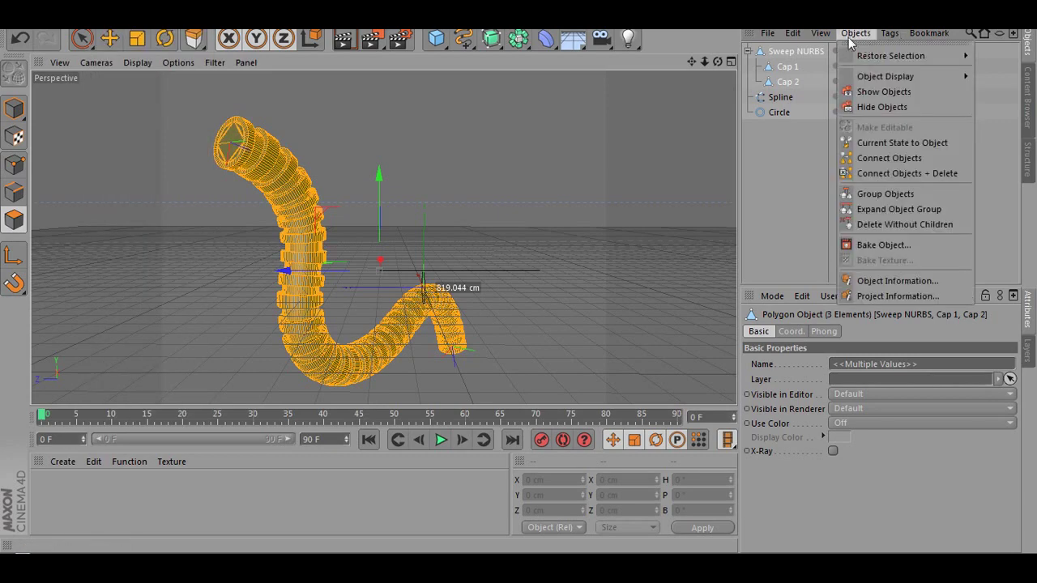
pyautogui.click(880, 175)
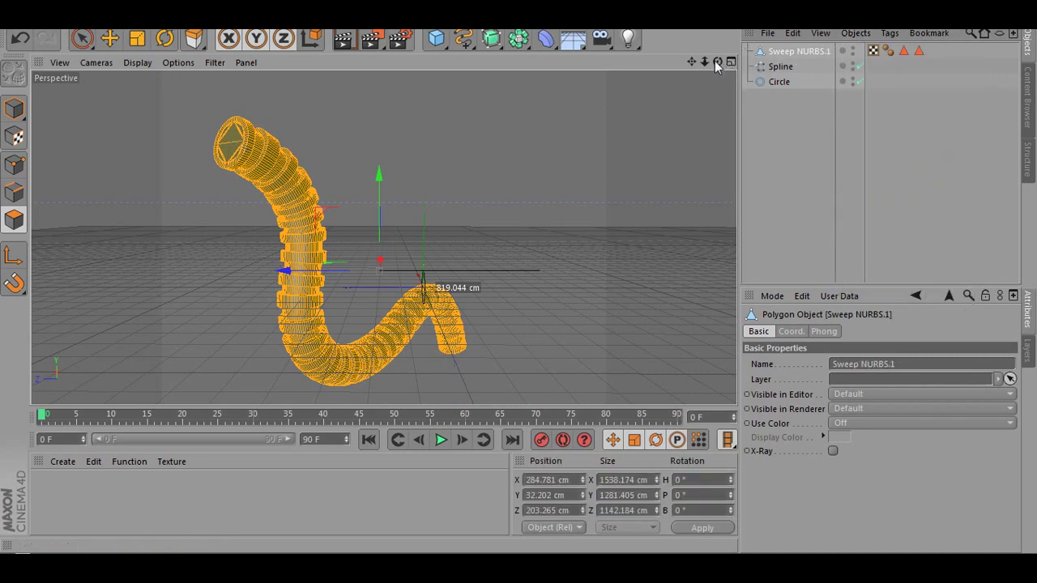
pyautogui.moveTo(716, 65); pyautogui.dragTo(692, 57)
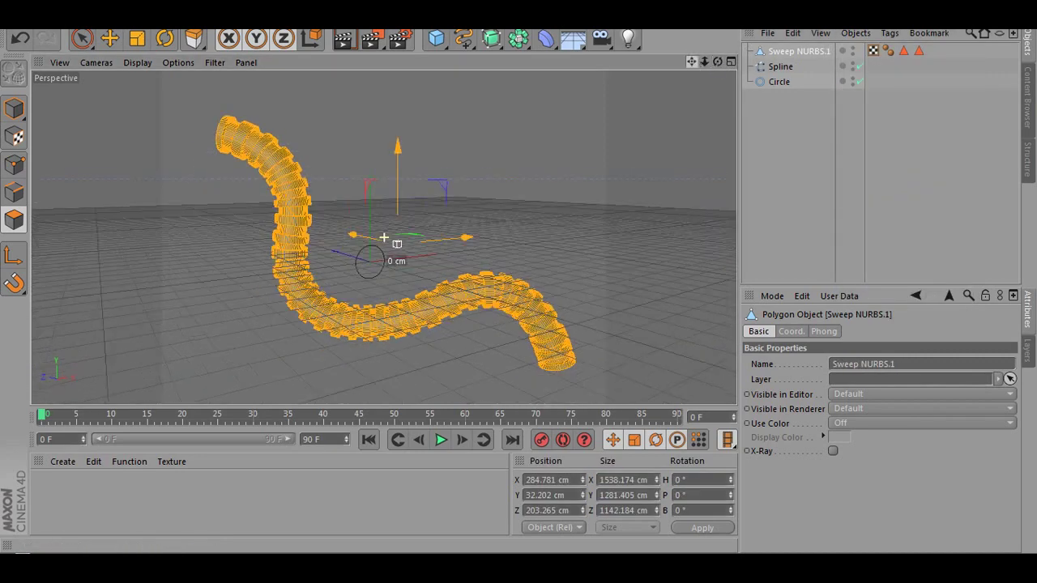
pyautogui.click(869, 120)
pyautogui.click(791, 51)
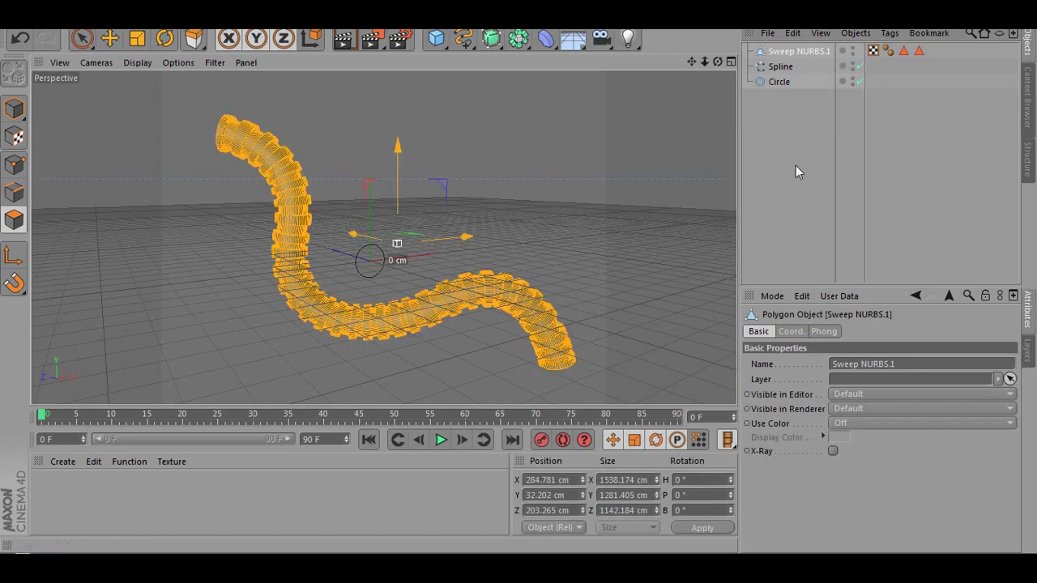
pyautogui.click(759, 180)
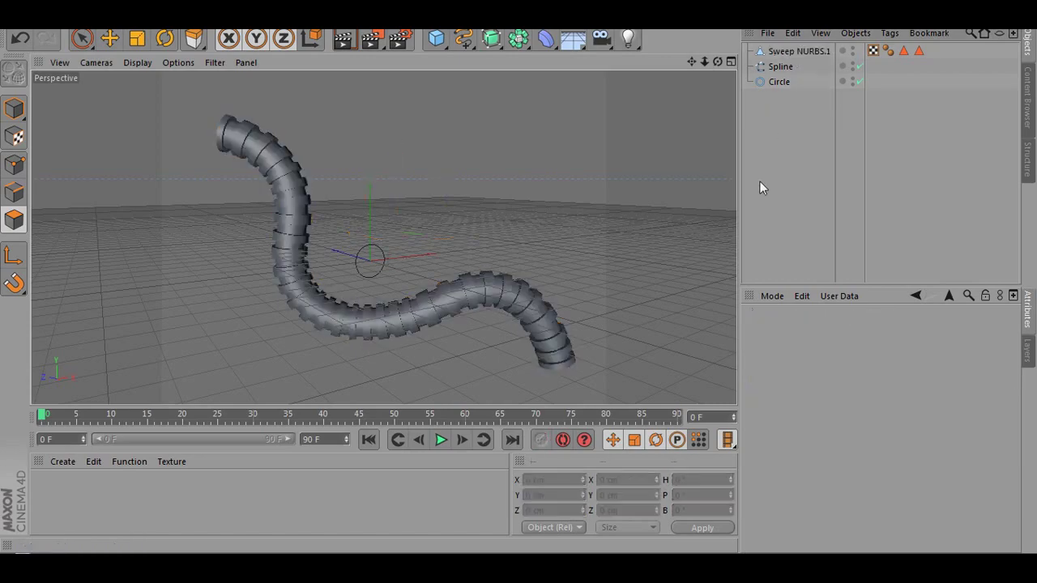
# Step: Try to move all polygons of the merged tube sideways and undo the move
pyautogui.click(801, 53)
pyautogui.scroll(5, 366, 222)
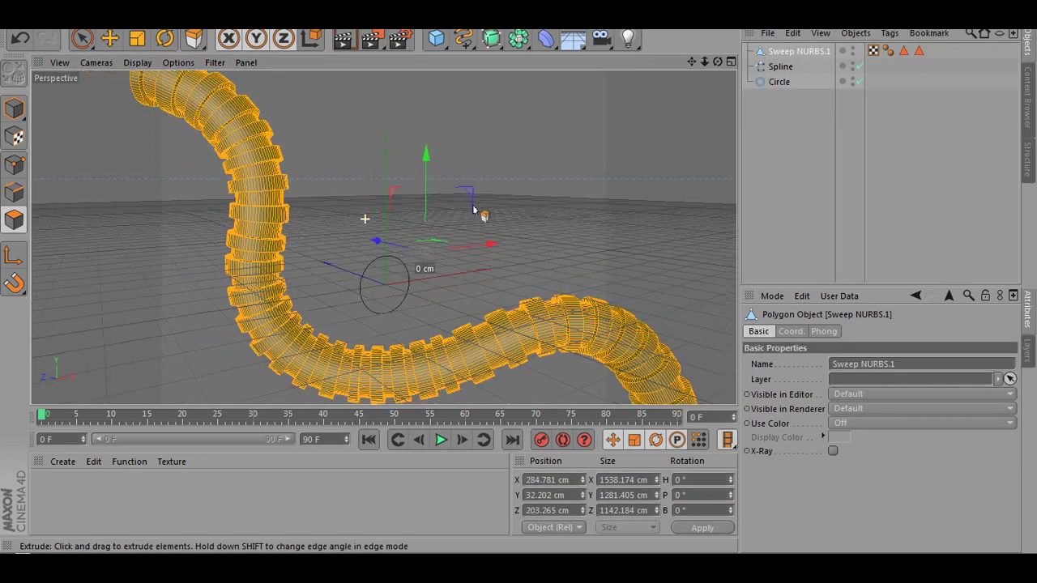
pyautogui.moveTo(474, 209); pyautogui.dragTo(381, 209)
pyautogui.hotkey('ctrl', 'z')
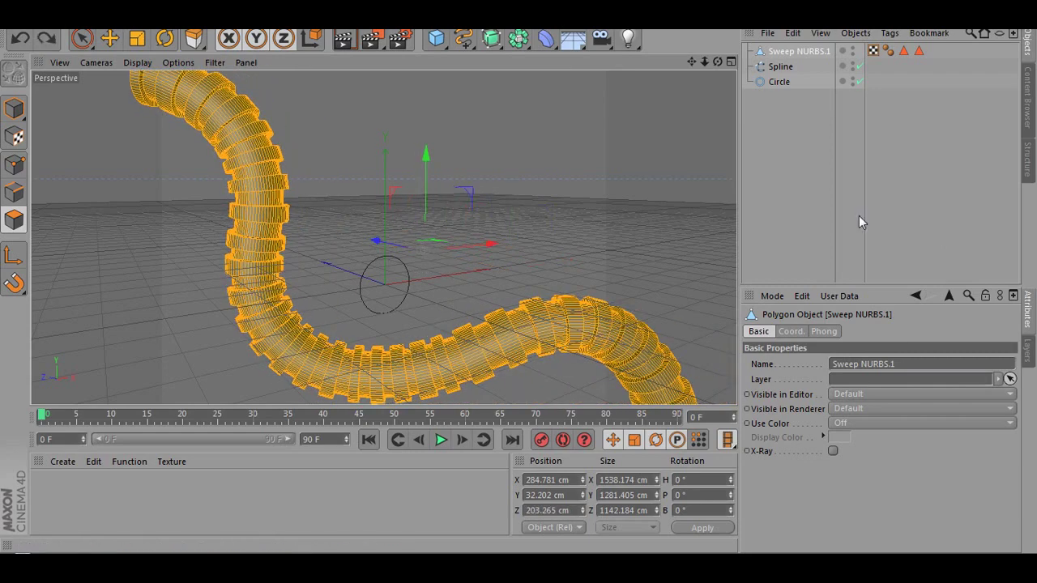
# Step: Move the merged tube's polygons along the Z axis to about -427 cm, away from its path spline, and keep the tube selected
pyautogui.scroll(-4, 568, 144)
pyautogui.moveTo(445, 212); pyautogui.dragTo(538, 269)
pyautogui.click(778, 65)
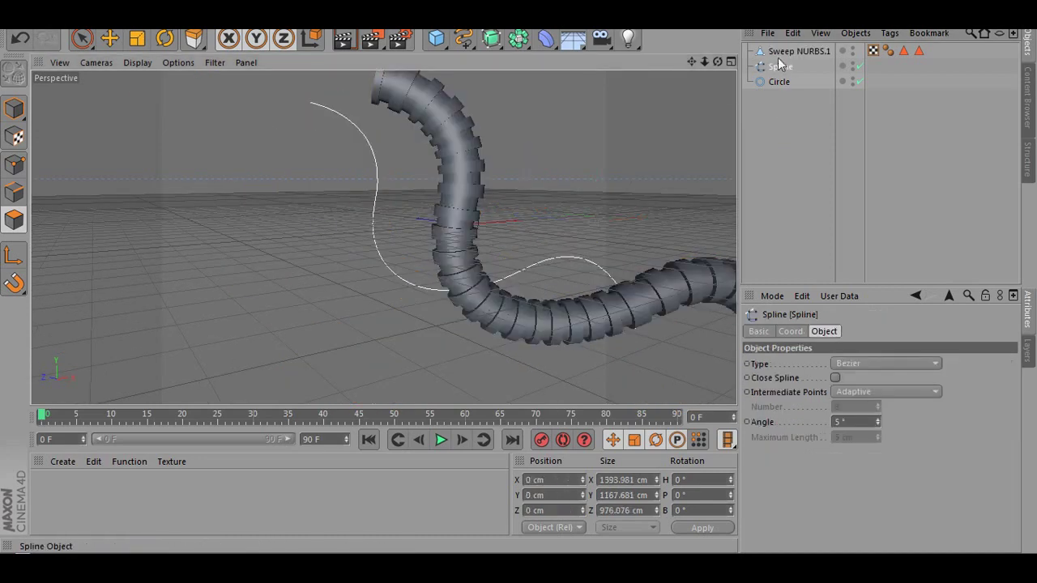
pyautogui.click(780, 51)
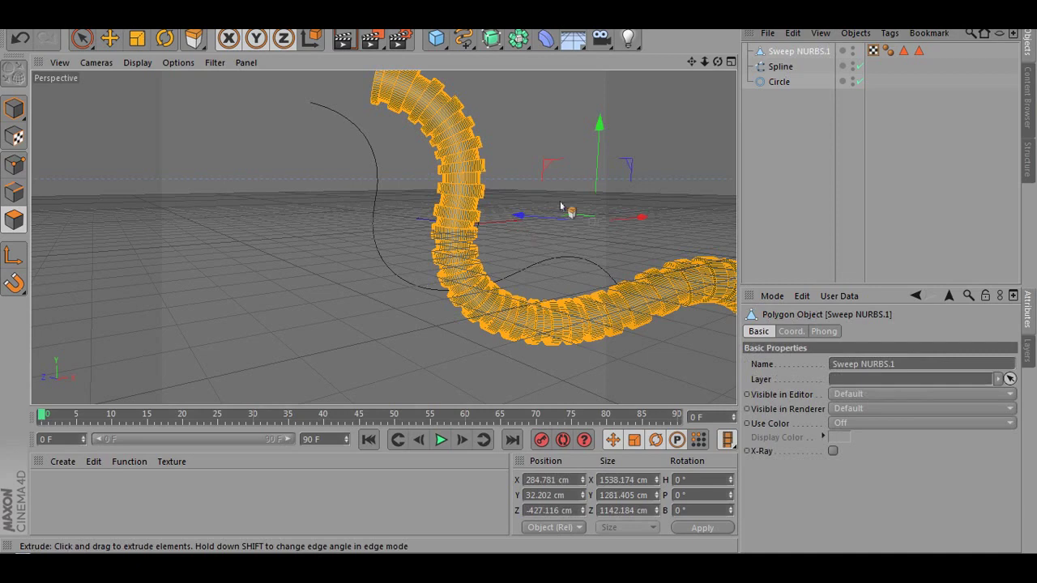
# Step: Undo the merged tube's move along the Z axis and clear the object selection
pyautogui.hotkey('ctrl', 'z')
pyautogui.hotkey('ctrl', 'z')
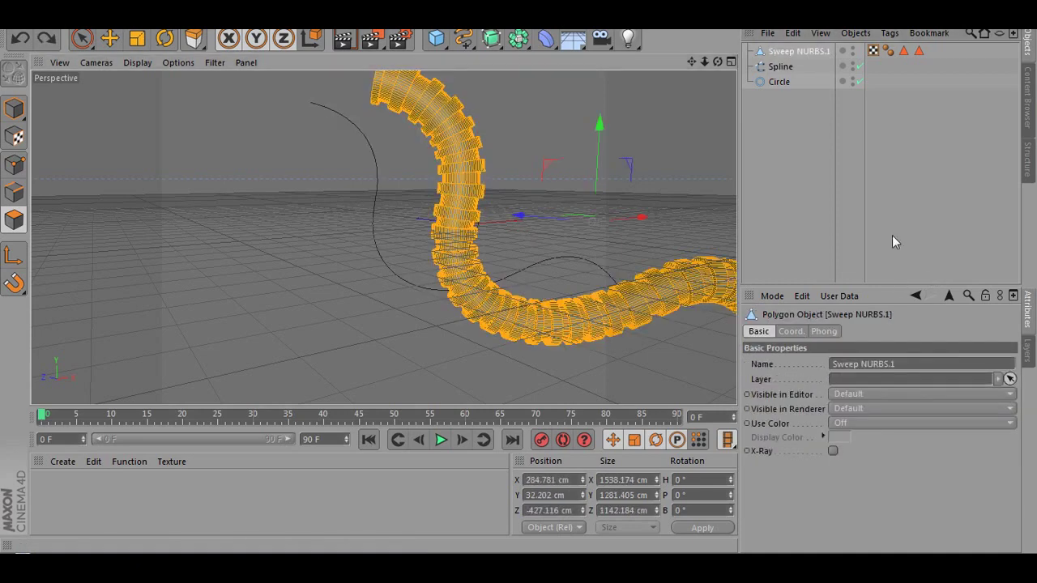
pyautogui.hotkey('ctrl', 'z')
pyautogui.hotkey('ctrl', 'z')
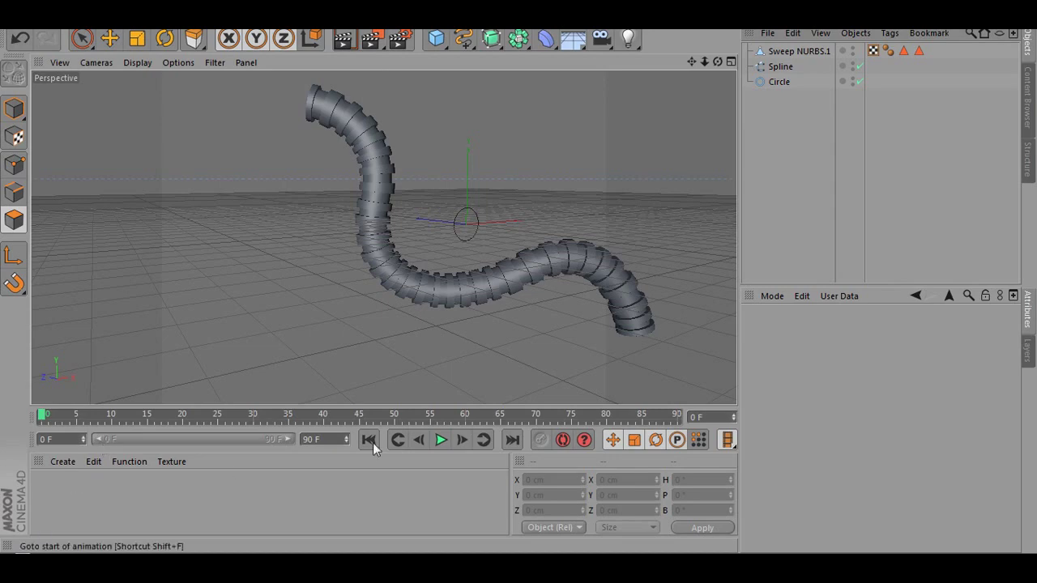
# Step: Create a new material and open it in the Material Editor
pyautogui.click(63, 466)
pyautogui.click(85, 331)
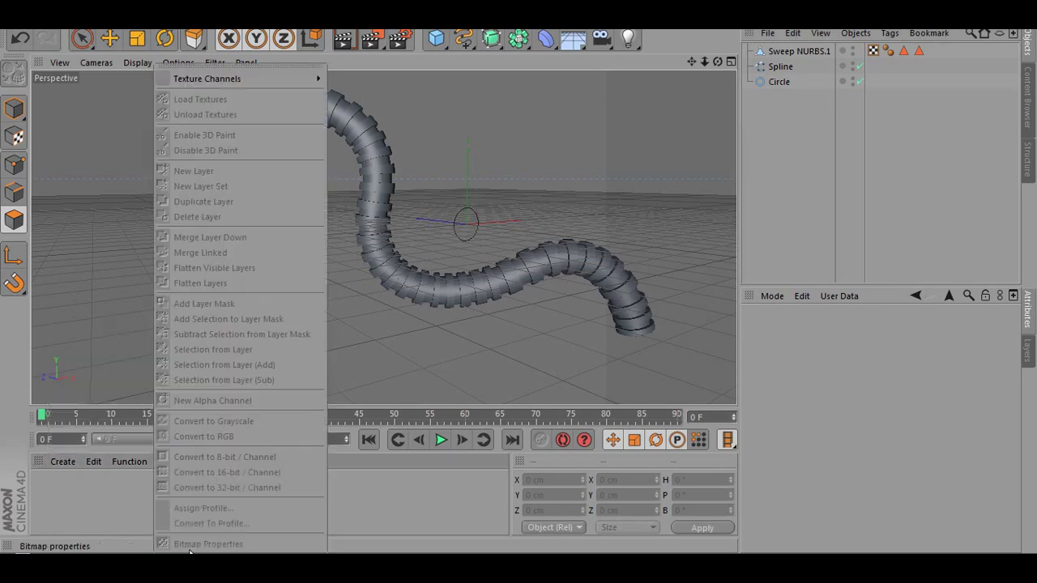
pyautogui.click(48, 503)
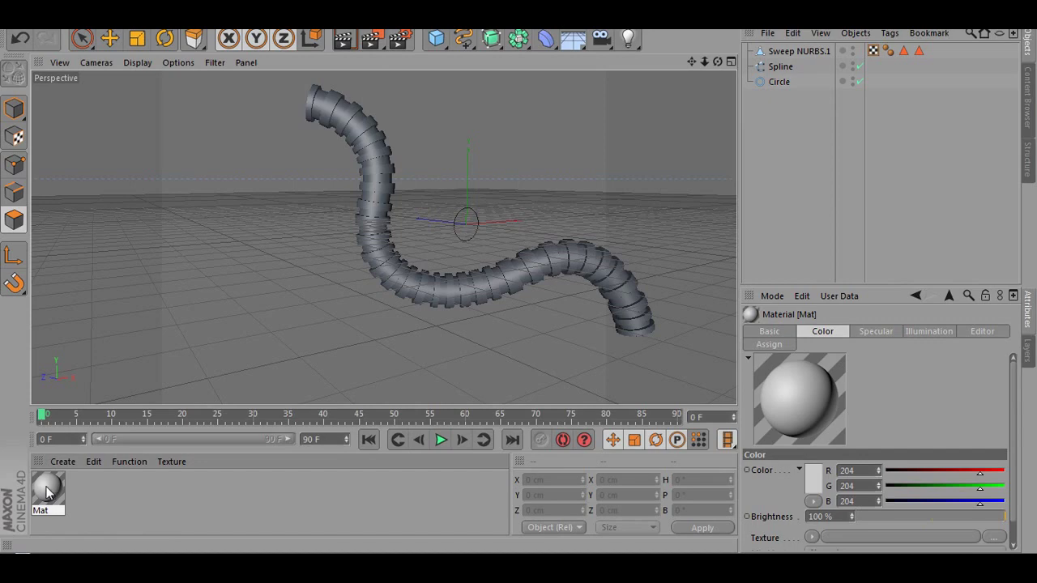
pyautogui.doubleClick(48, 485)
pyautogui.moveTo(399, 120); pyautogui.dragTo(675, 102)
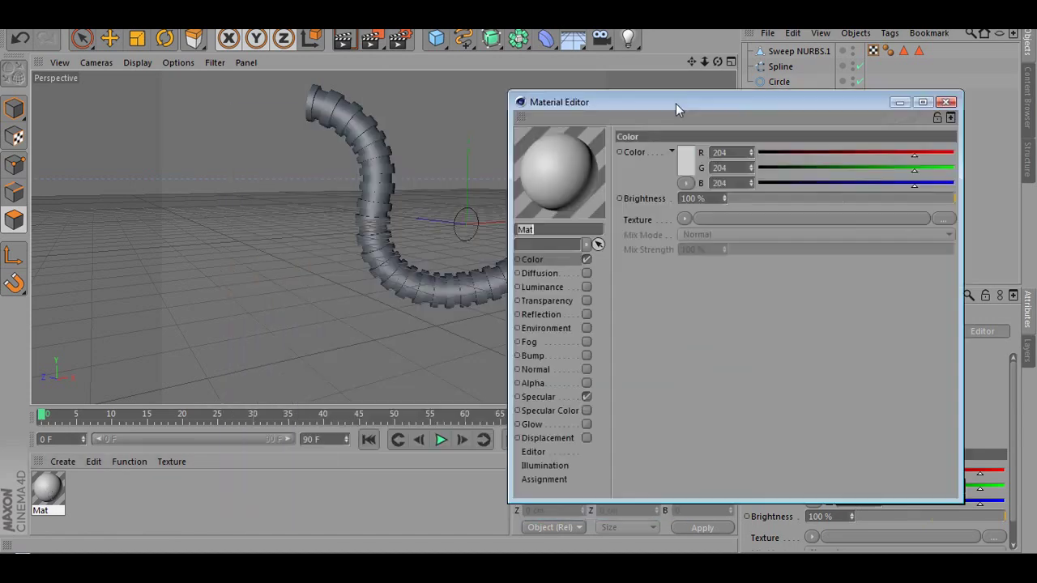
pyautogui.moveTo(571, 103); pyautogui.dragTo(447, 135)
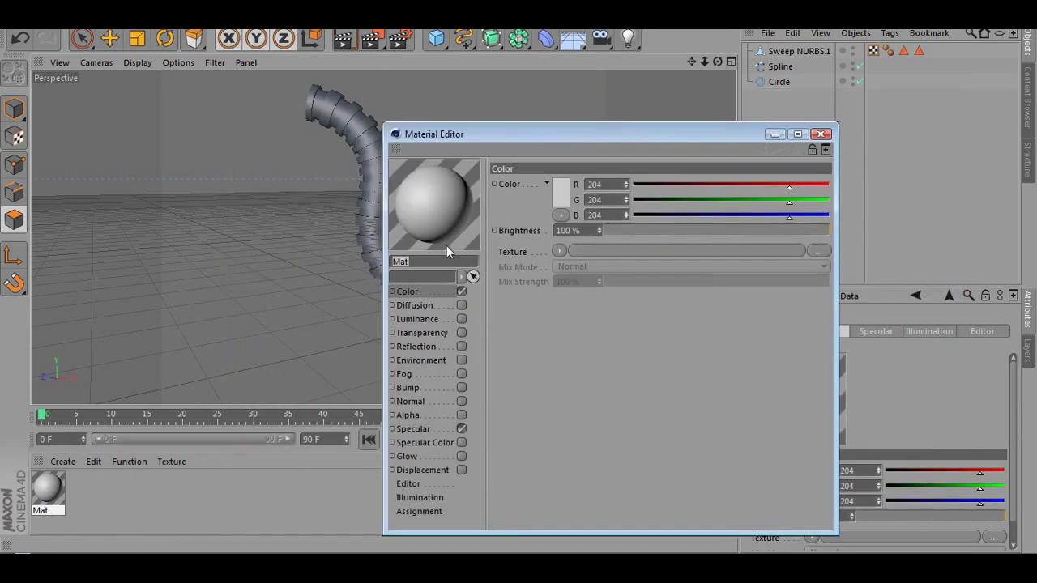
# Step: Set the material's base color to orange with RGB 244, 130, 0
pyautogui.click(563, 196)
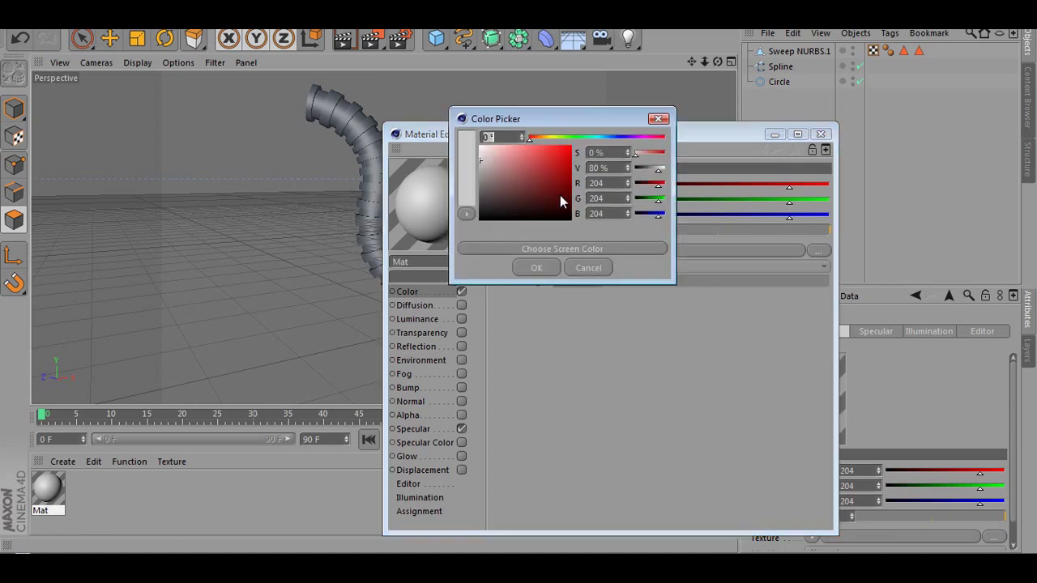
pyautogui.click(540, 137)
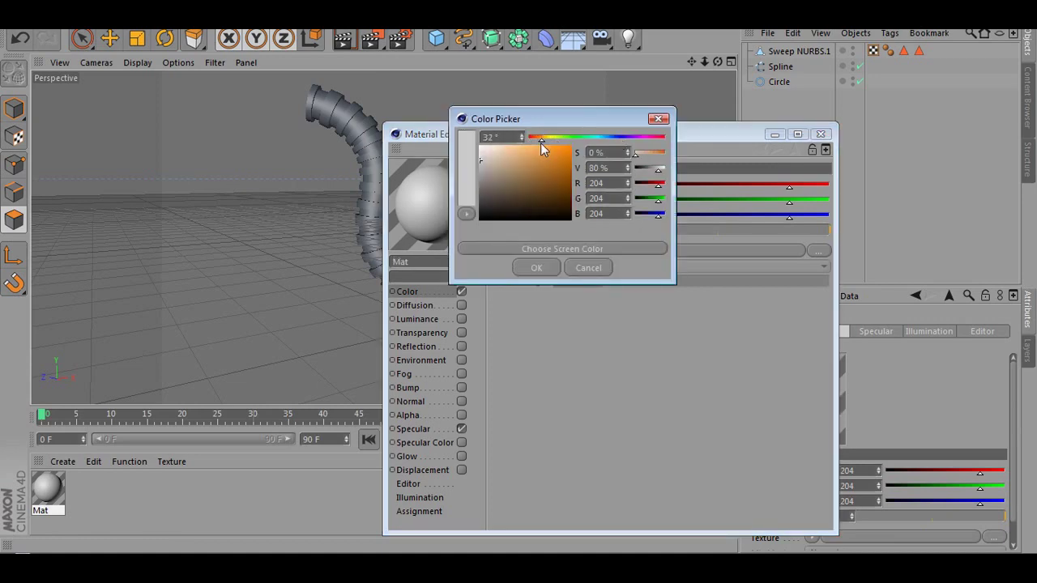
pyautogui.click(540, 139)
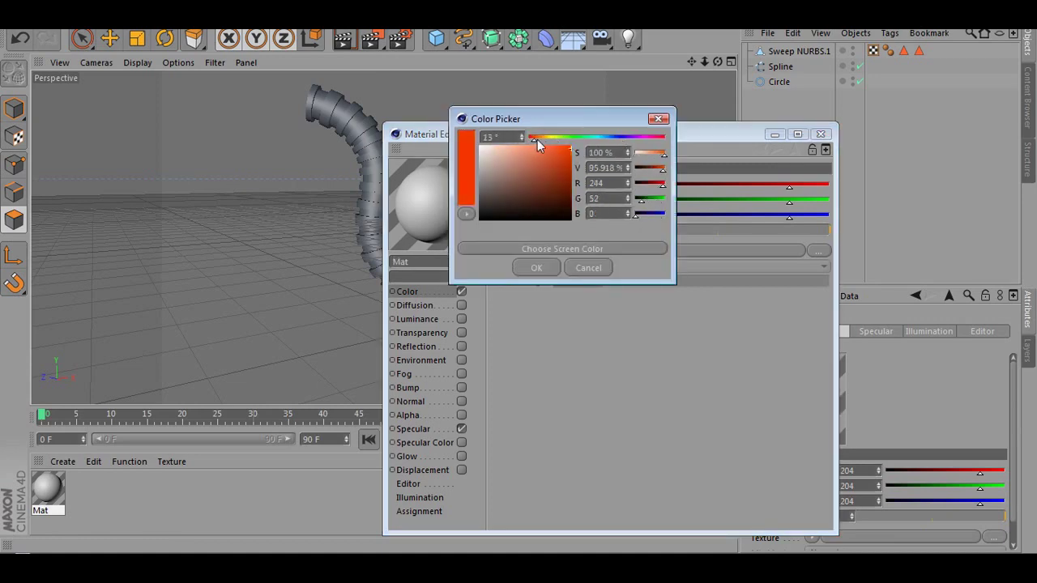
pyautogui.press('Return')
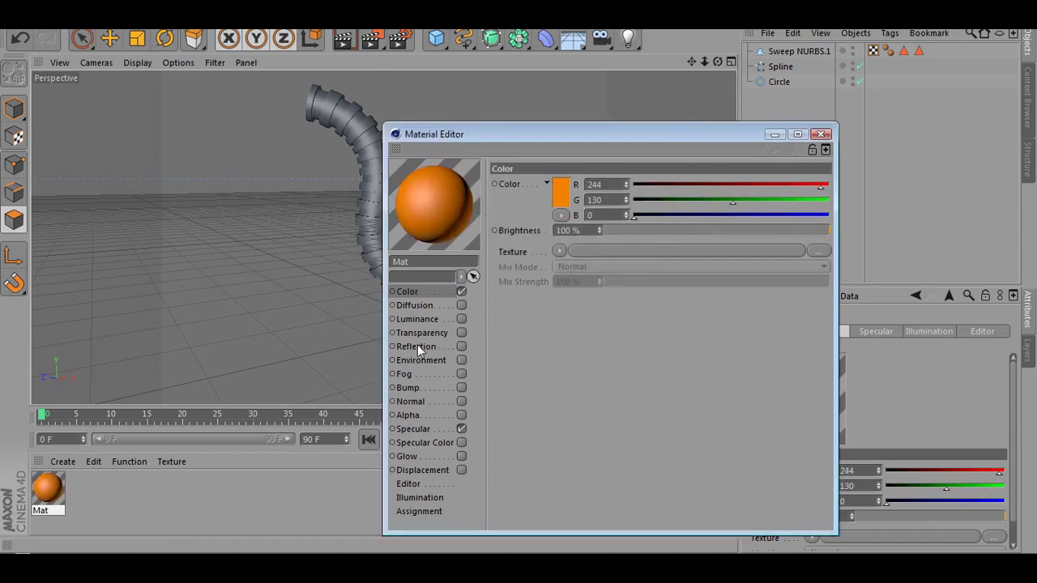
# Step: Enable the material's Transparency channel and lower its brightness to about 90 %
pyautogui.click(422, 332)
pyautogui.click(460, 333)
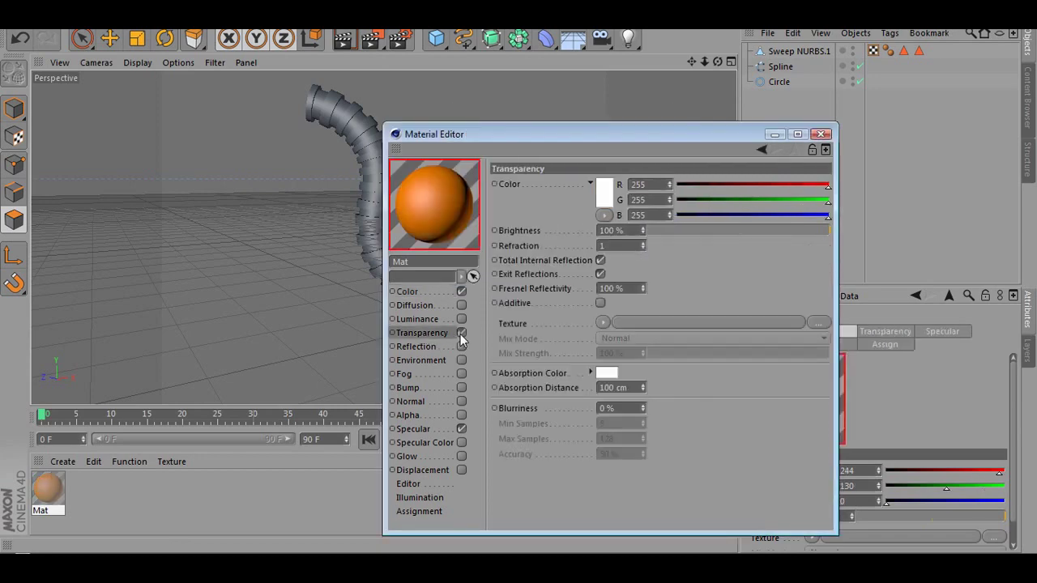
pyautogui.click(820, 233)
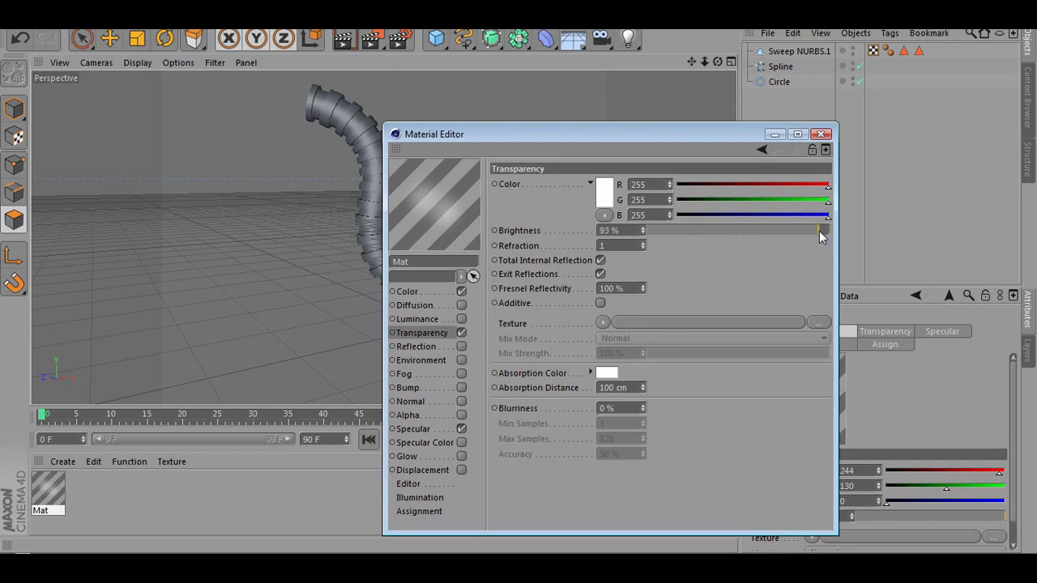
pyautogui.moveTo(819, 231); pyautogui.dragTo(813, 230)
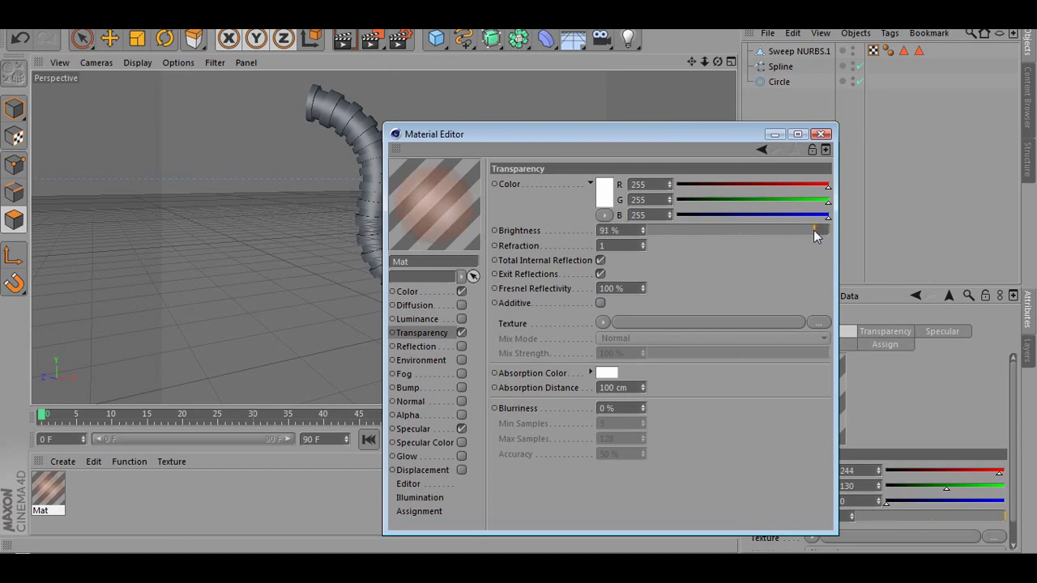
# Step: Set the transparency color to orange-red with RGB 255, 89, 0
pyautogui.click(606, 191)
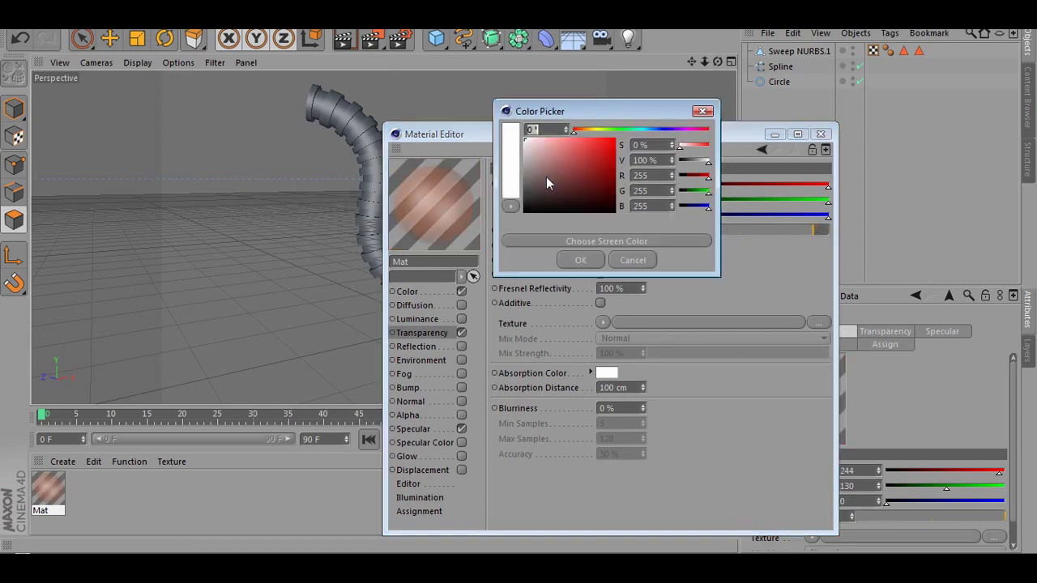
pyautogui.click(582, 131)
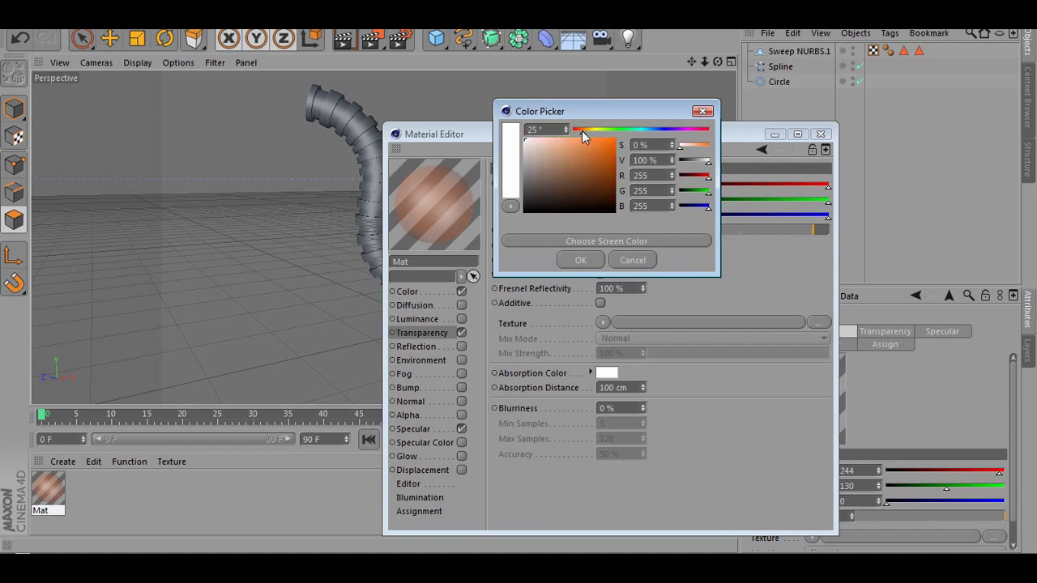
pyautogui.moveTo(588, 153); pyautogui.dragTo(615, 139)
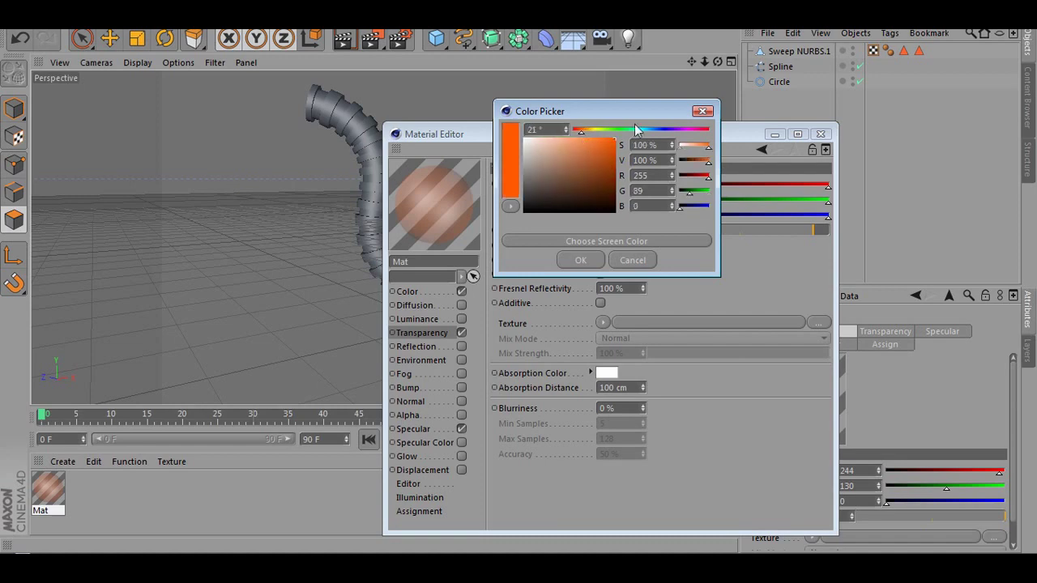
pyautogui.click(581, 259)
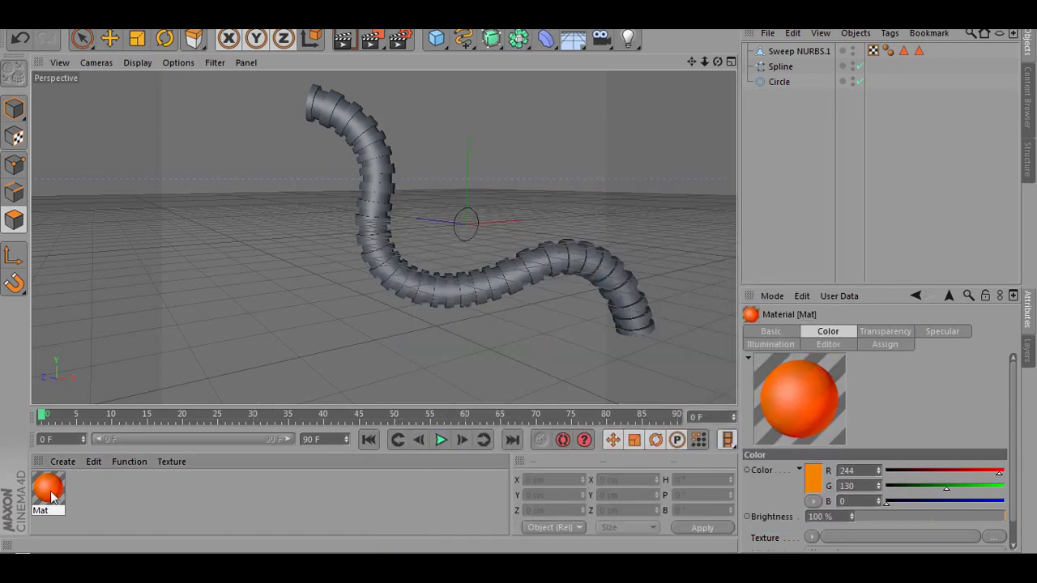
# Step: Apply the orange material to the Sweep NURBS.1 tube and view its ribs up close
pyautogui.moveTo(53, 496); pyautogui.dragTo(805, 48)
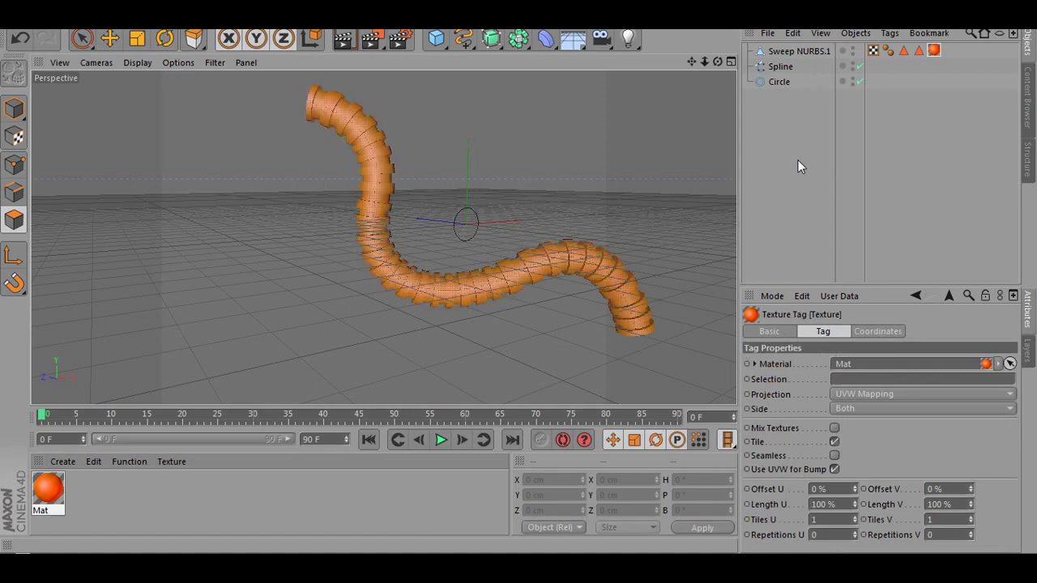
pyautogui.click(846, 167)
pyautogui.keyDown('alt'); pyautogui.moveTo(346, 233); pyautogui.dragTo(423, 219, button='right'); pyautogui.keyUp('alt')
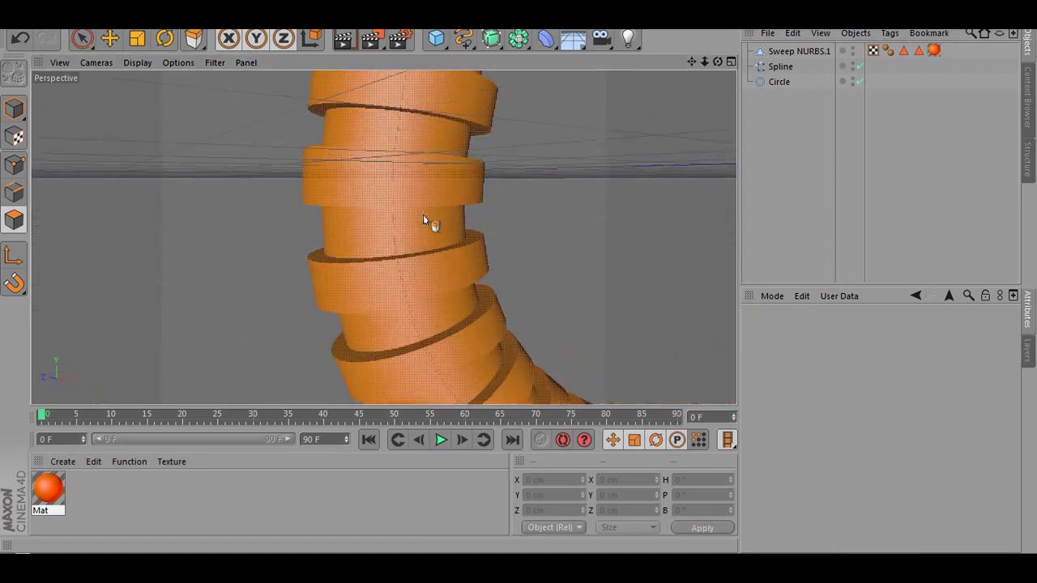
# Step: Raise the material's transparency brightness to 98 % and lighten its transparency color to RGB 255, 197, 166
pyautogui.doubleClick(46, 496)
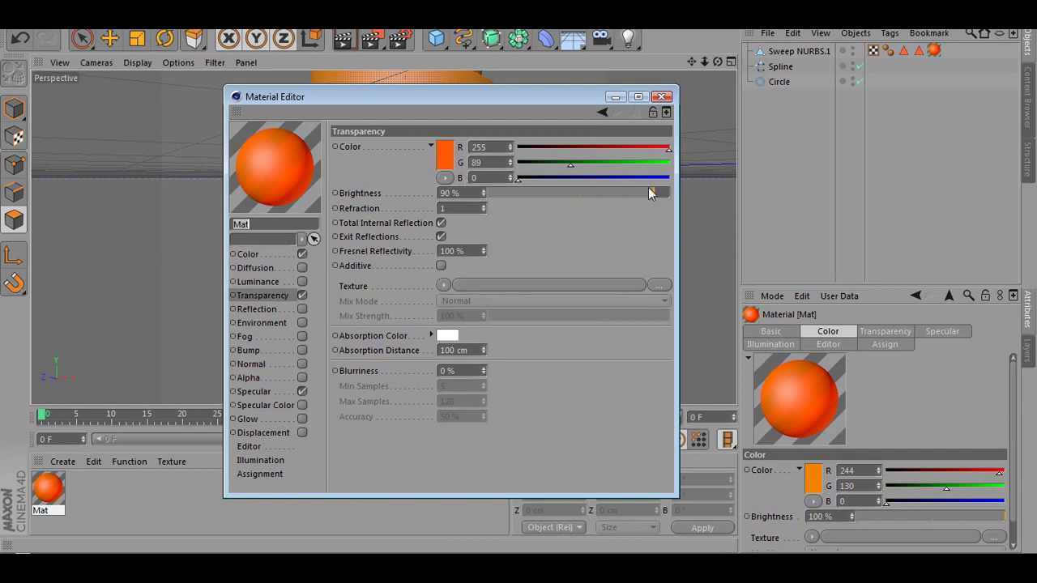
pyautogui.moveTo(653, 189); pyautogui.dragTo(663, 193)
pyautogui.click(445, 154)
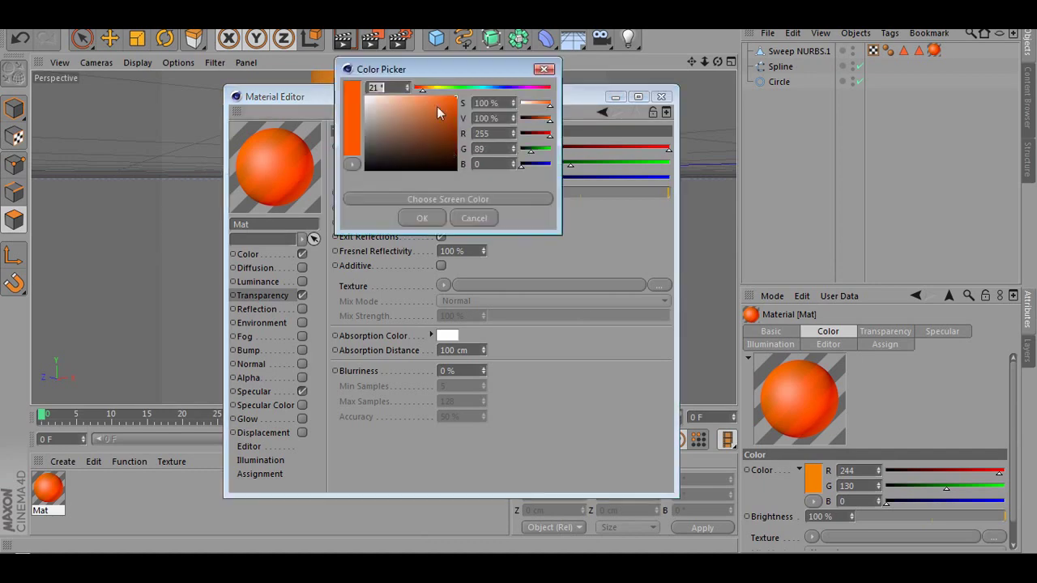
pyautogui.click(396, 95)
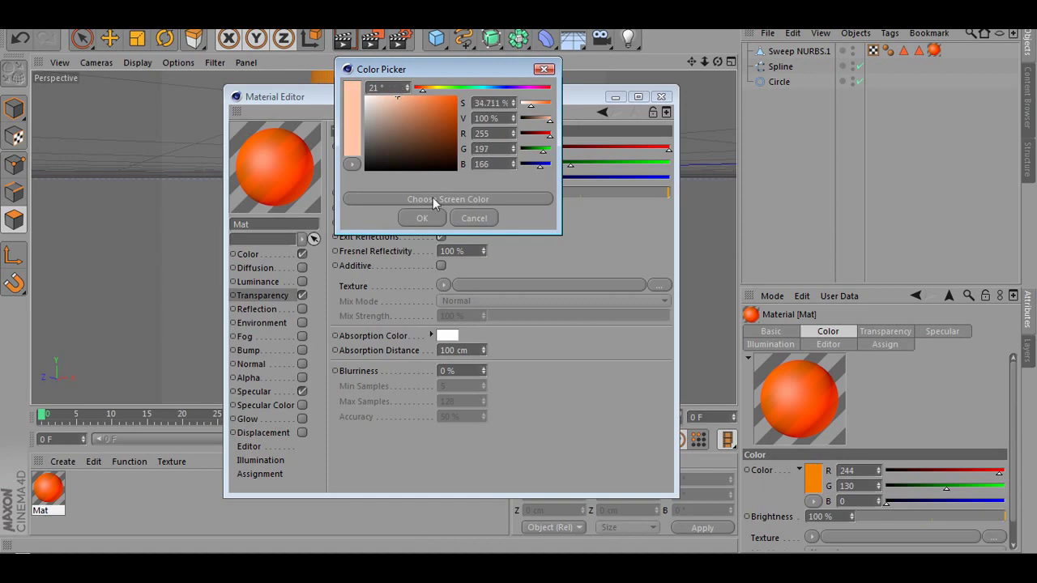
pyautogui.click(417, 219)
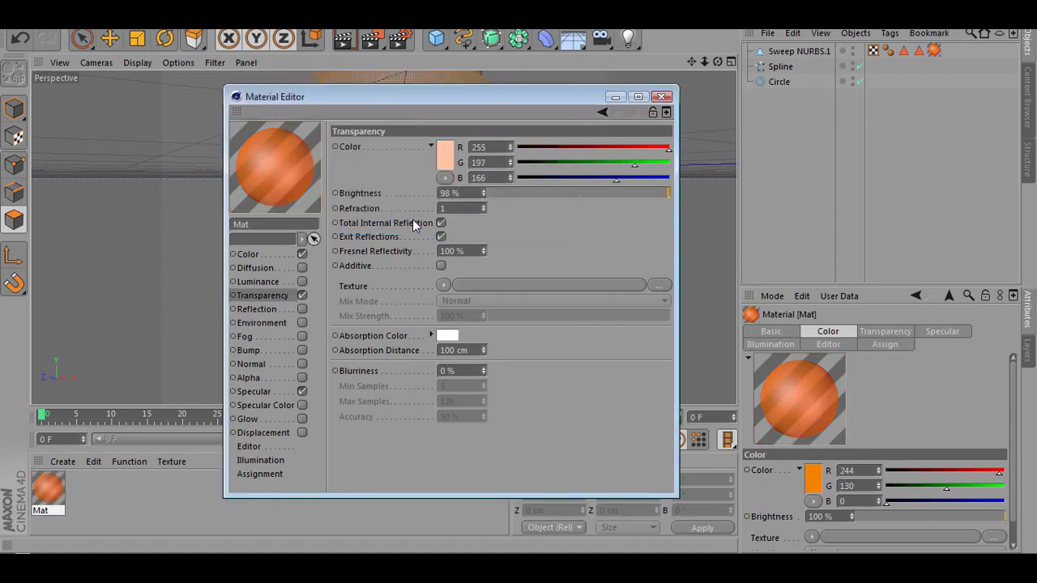
pyautogui.moveTo(544, 98); pyautogui.dragTo(532, 209)
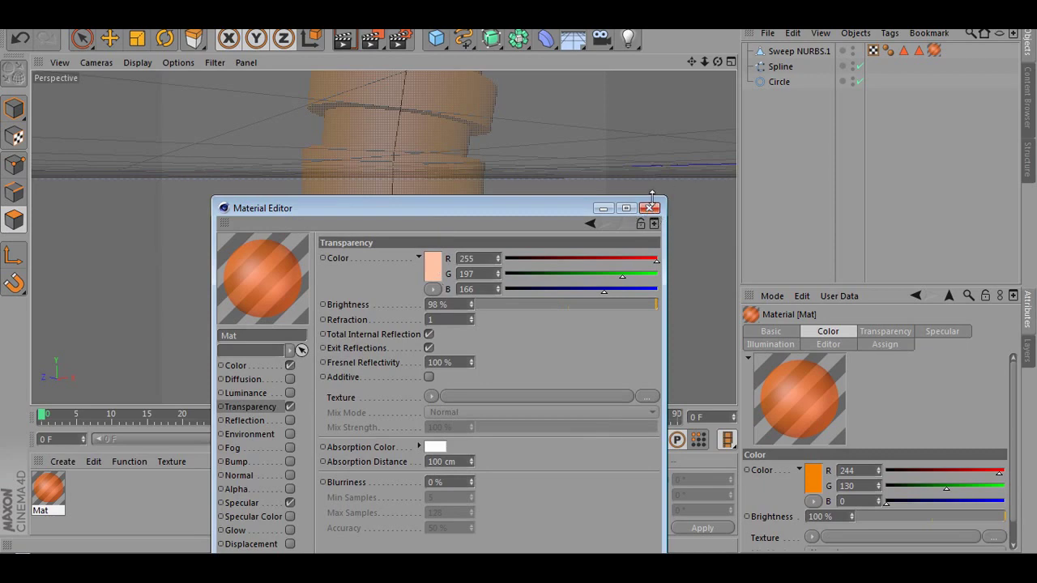
pyautogui.click(649, 208)
# Step: Examine the whole transparent tube in the viewport and identify the Spline, Circle and Sweep NURBS.1 objects
pyautogui.scroll(-1, 731, 224)
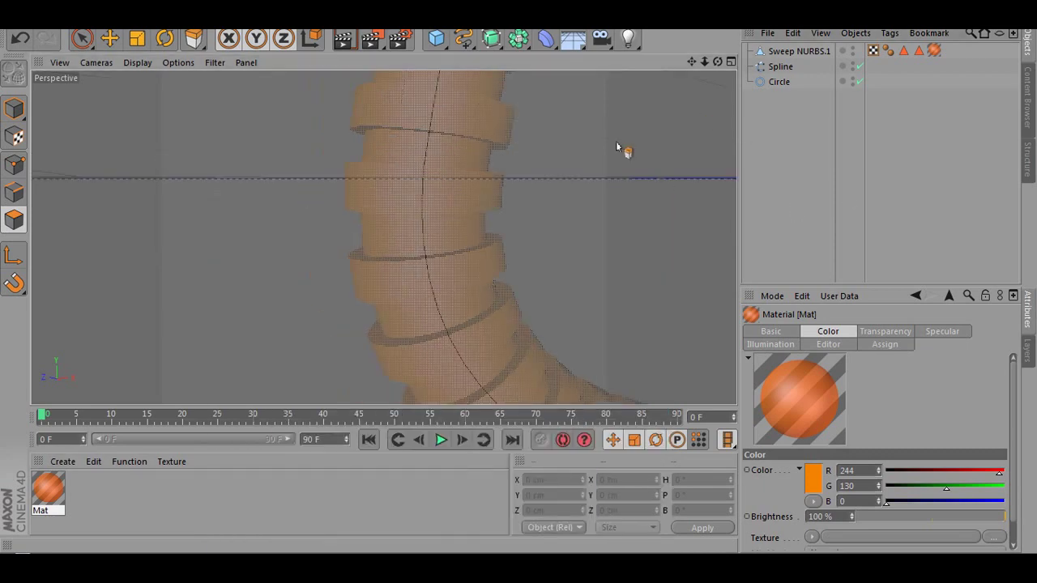
pyautogui.scroll(-6, 729, 127)
pyautogui.moveTo(718, 62); pyautogui.dragTo(542, 278)
pyautogui.scroll(-4, 551, 256)
pyautogui.moveTo(693, 61); pyautogui.dragTo(384, 238)
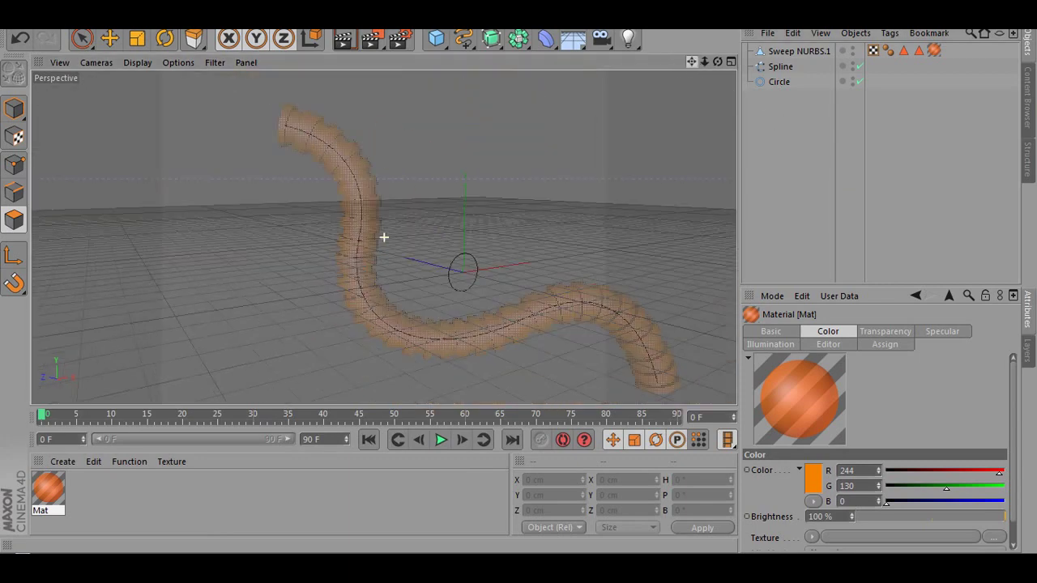
pyautogui.click(765, 66)
pyautogui.click(761, 83)
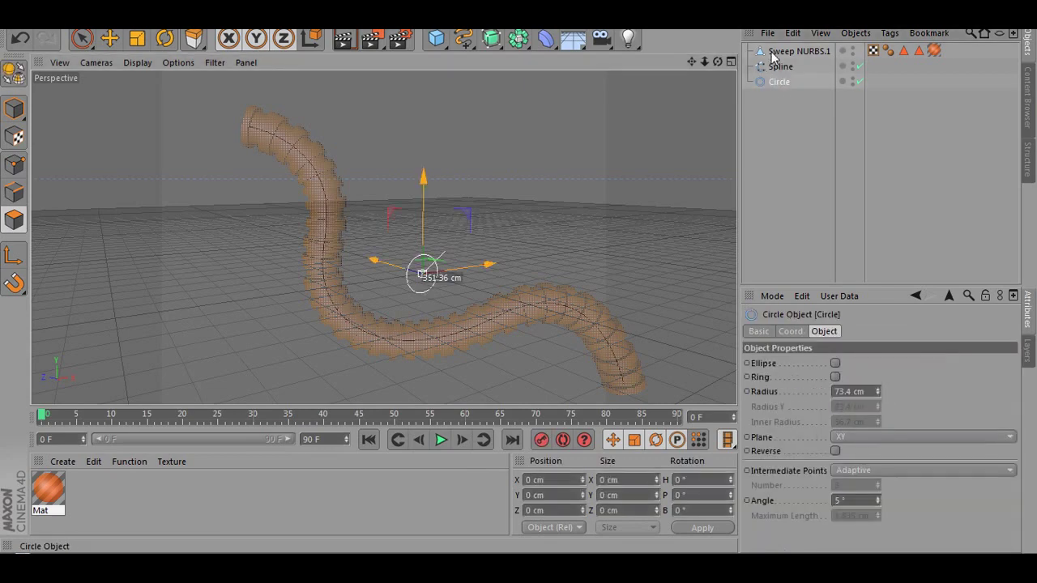
pyautogui.click(772, 53)
pyautogui.click(781, 105)
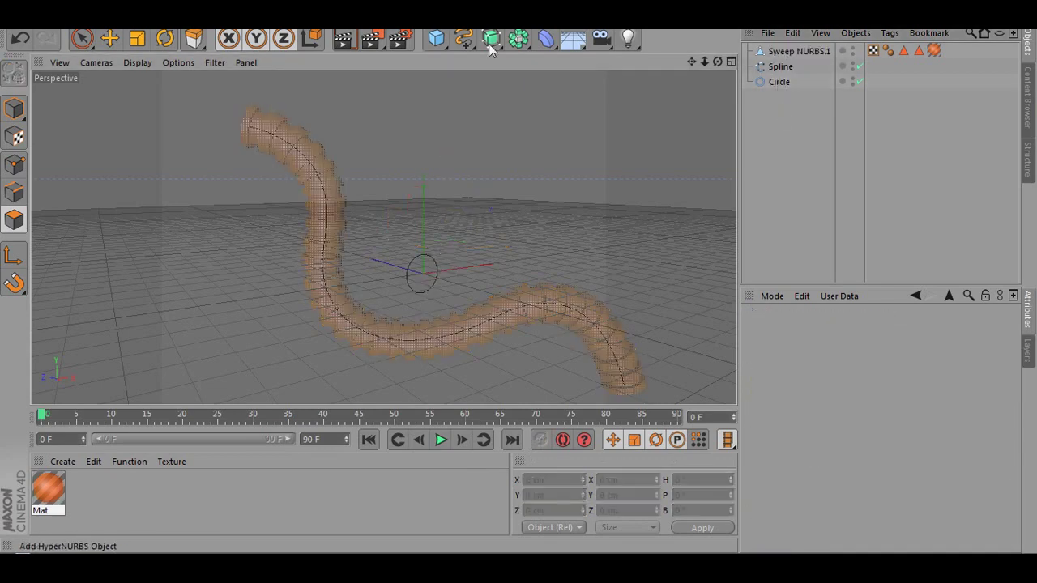
# Step: Add a new Sweep NURBS object and make Spline its child
pyautogui.click(489, 40)
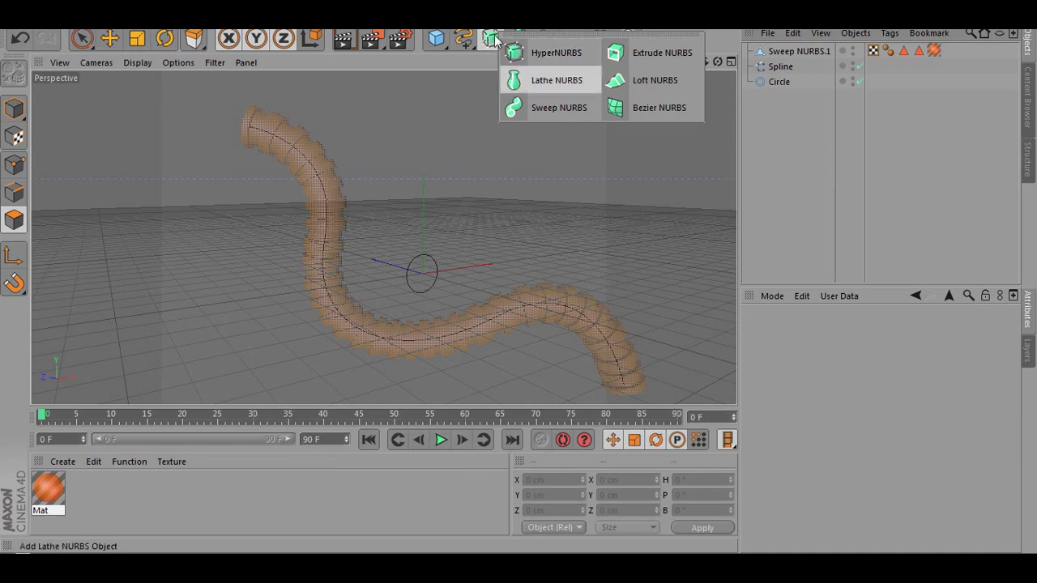
pyautogui.click(535, 111)
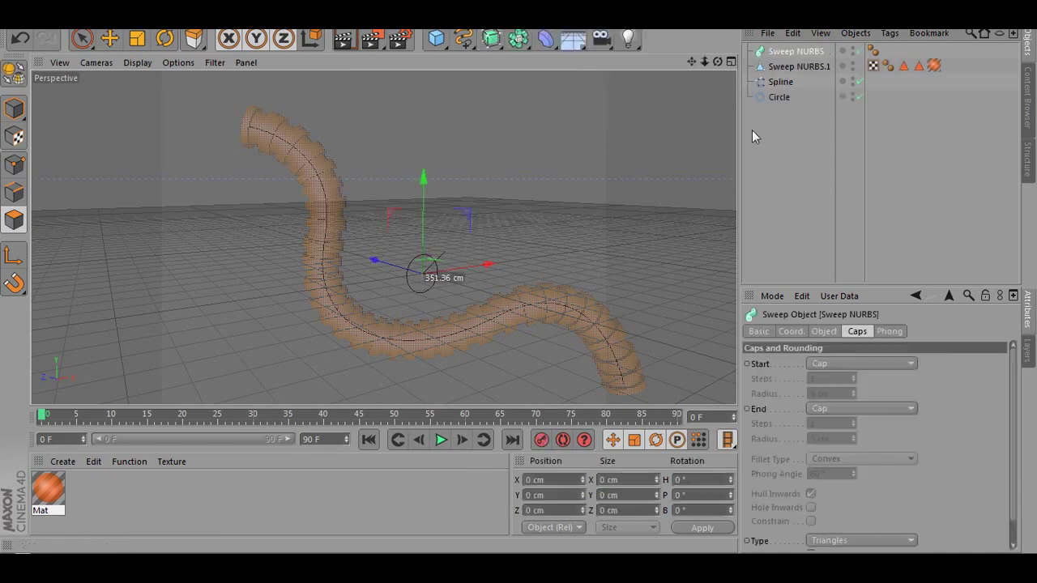
pyautogui.click(774, 82)
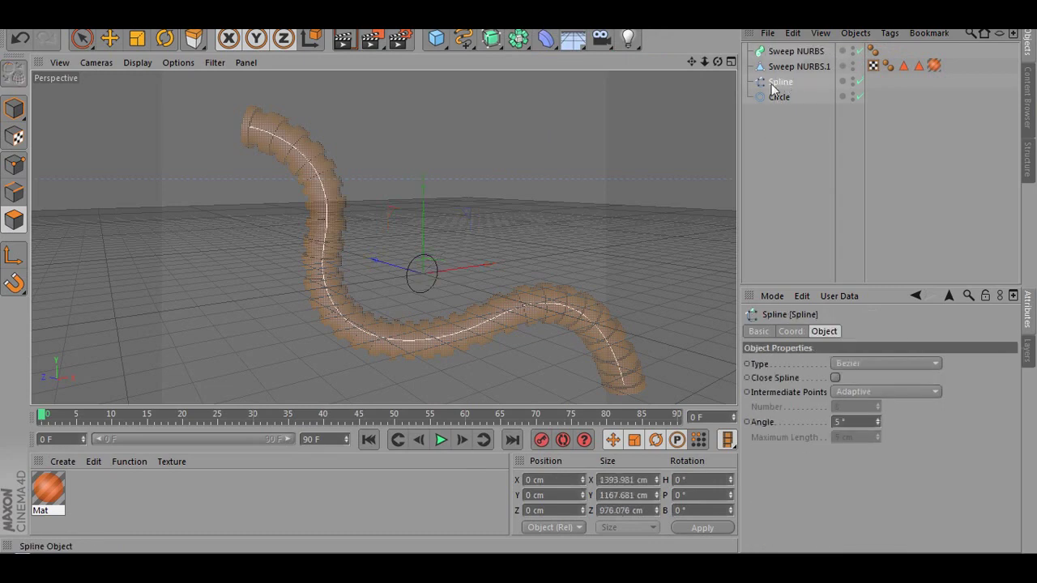
pyautogui.moveTo(769, 84); pyautogui.dragTo(793, 50)
# Step: Rename the ribbed tube object Sweep NURBS.1 to "pipe"
pyautogui.click(781, 88)
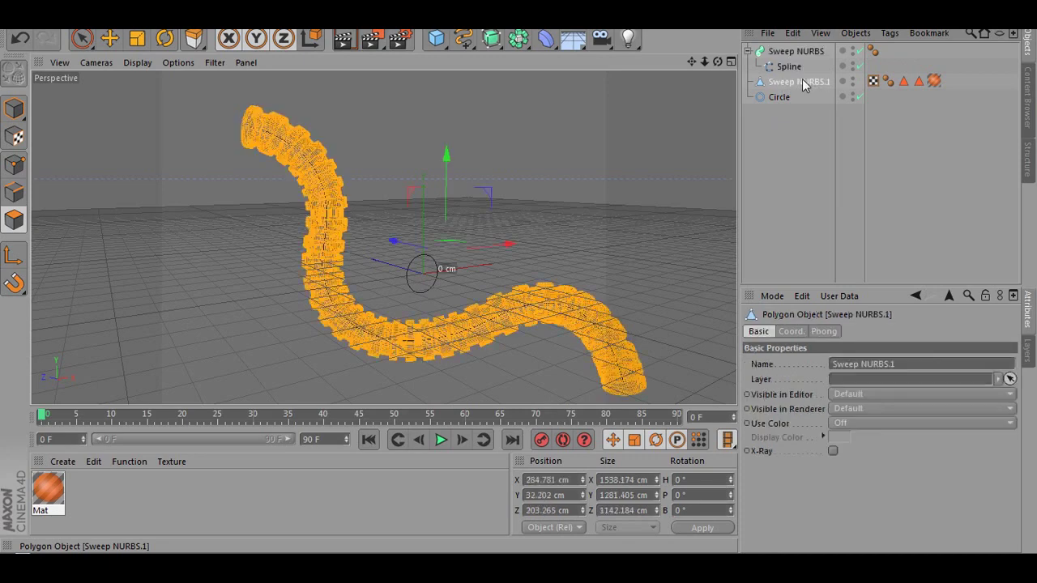
pyautogui.doubleClick(801, 81)
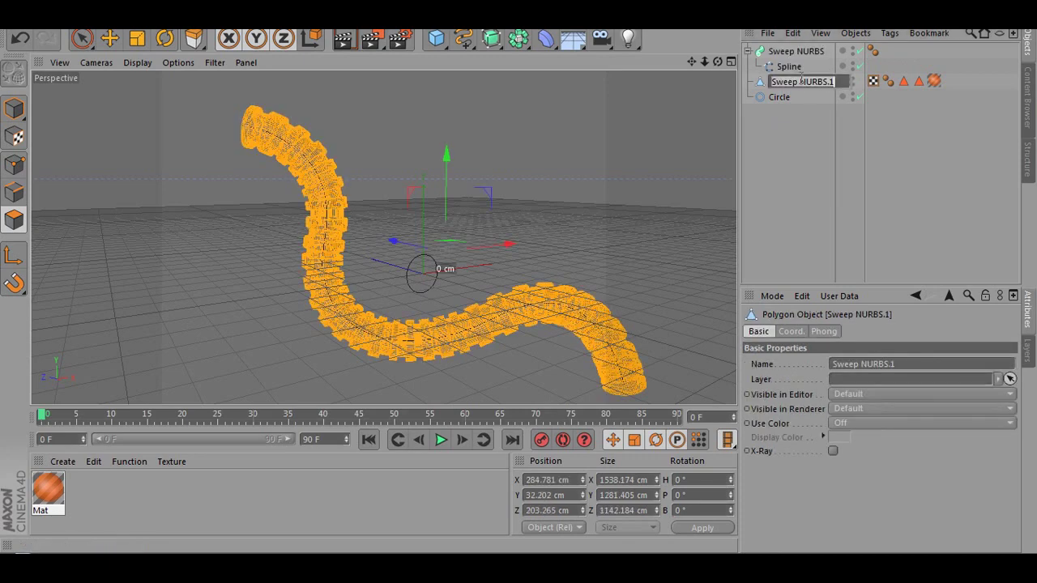
pyautogui.write('pipe')
pyautogui.press('Return')
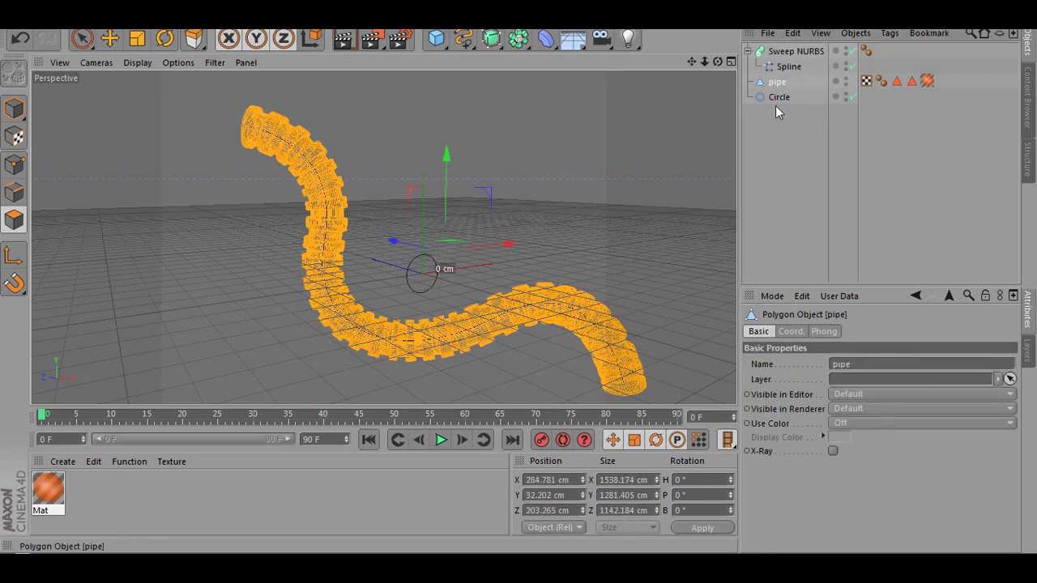
# Step: Make Circle a child of Sweep NURBS above Spline and select the Sweep NURBS object
pyautogui.moveTo(774, 97); pyautogui.dragTo(789, 48)
pyautogui.click(789, 50)
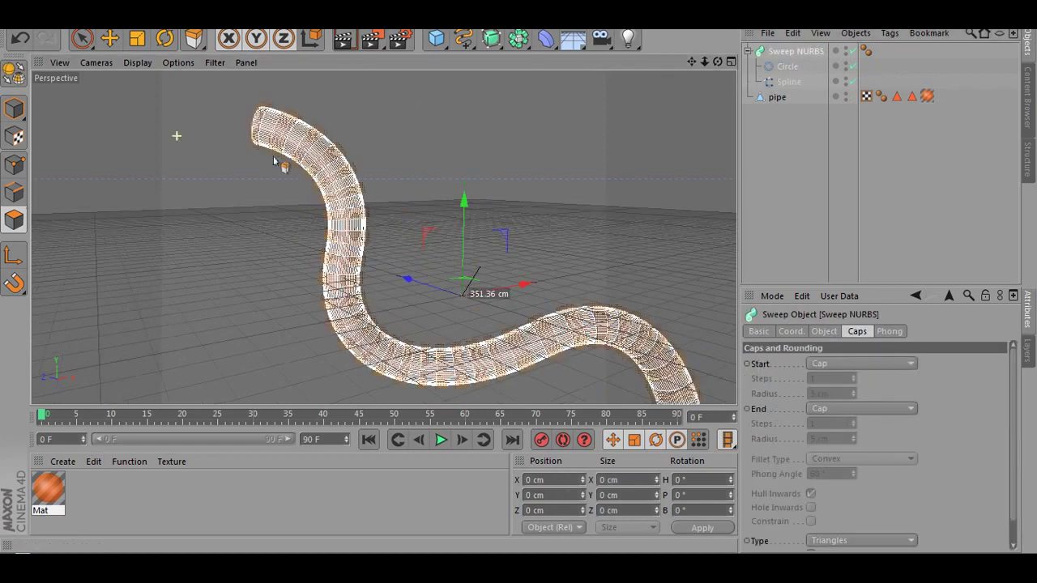
# Step: Render the viewport twice, once close up on the inner tube and ribbed pipe and once from farther away
pyautogui.scroll(5, 348, 201)
pyautogui.click(891, 231)
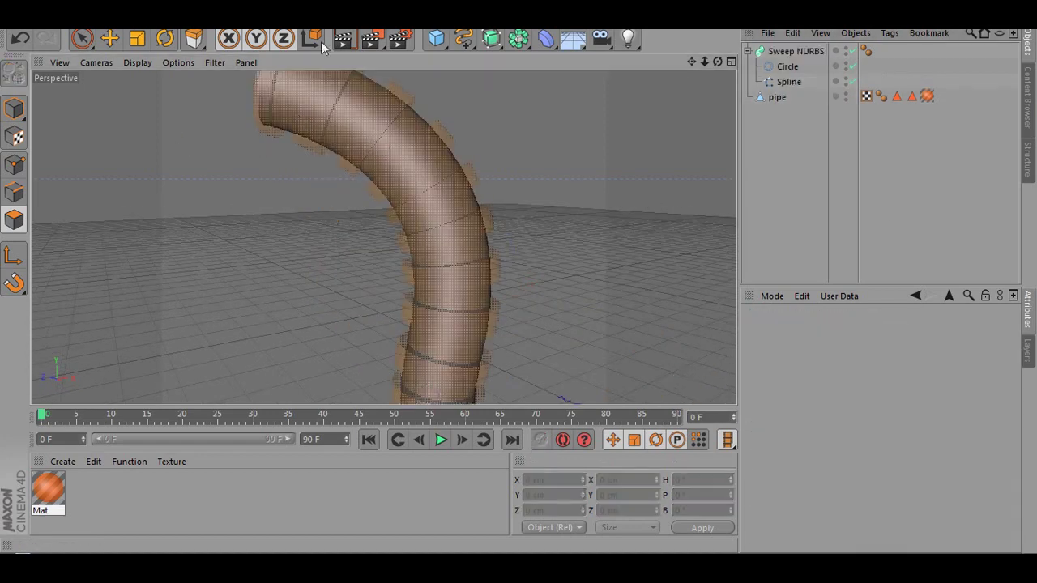
pyautogui.click(345, 42)
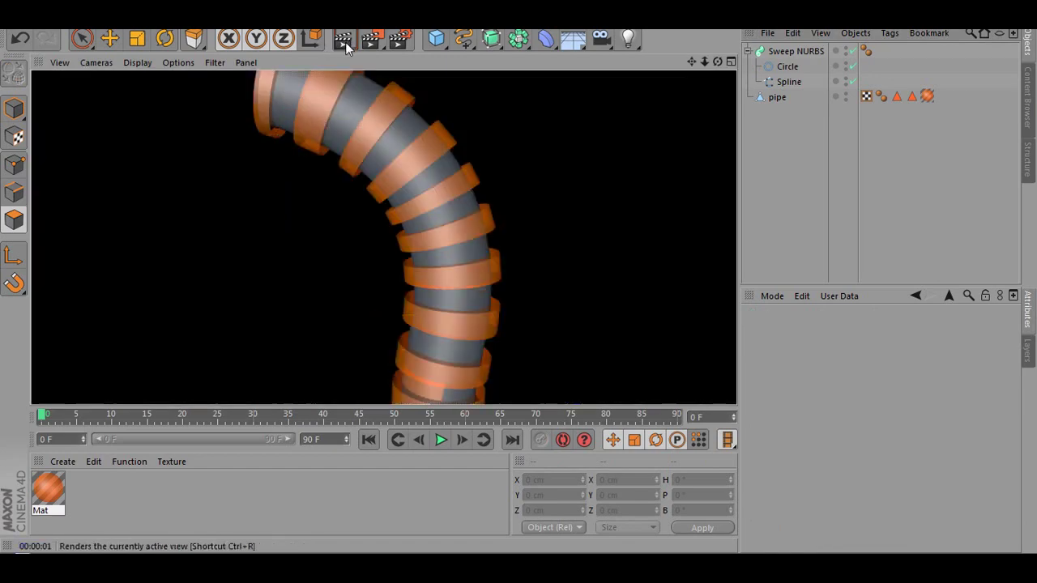
pyautogui.click(488, 257)
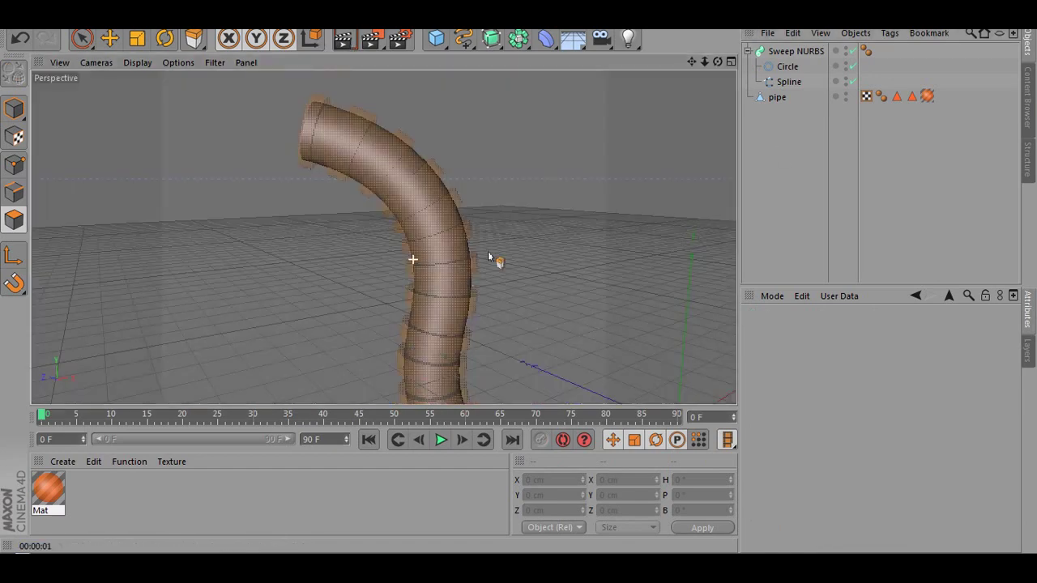
pyautogui.keyDown('alt'); pyautogui.moveTo(488, 256); pyautogui.dragTo(542, 165); pyautogui.keyUp('alt')
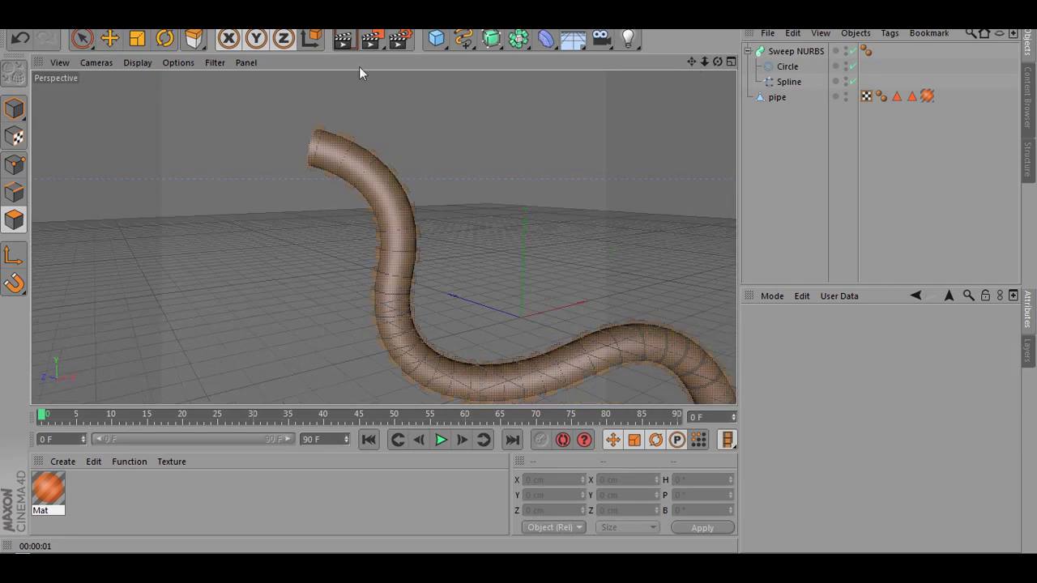
pyautogui.click(345, 40)
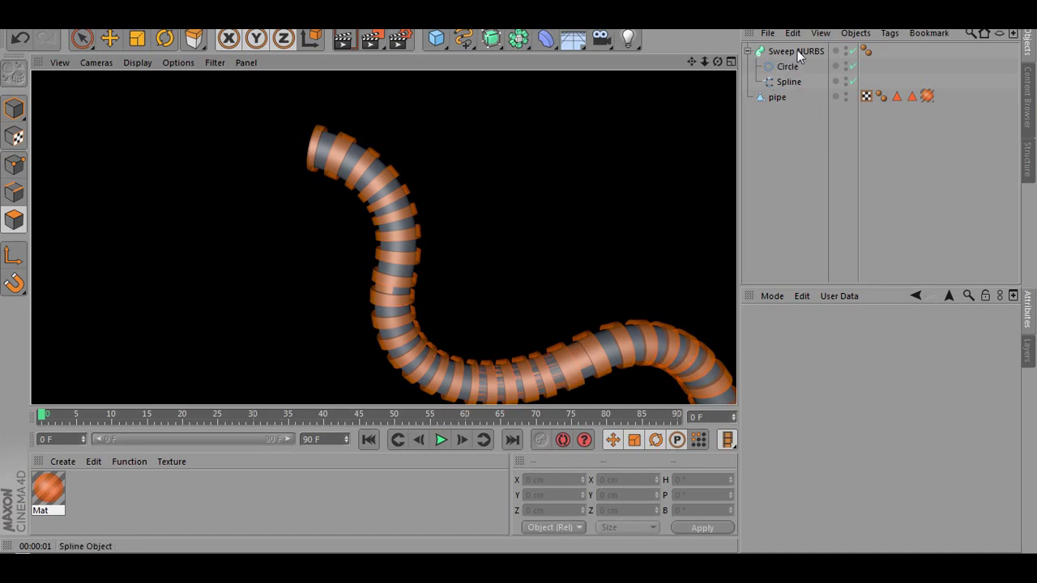
# Step: Scale the inner tube's Circle profile down to about 94.7% and render the view to check the gap inside the pipe
pyautogui.click(763, 53)
pyautogui.click(784, 72)
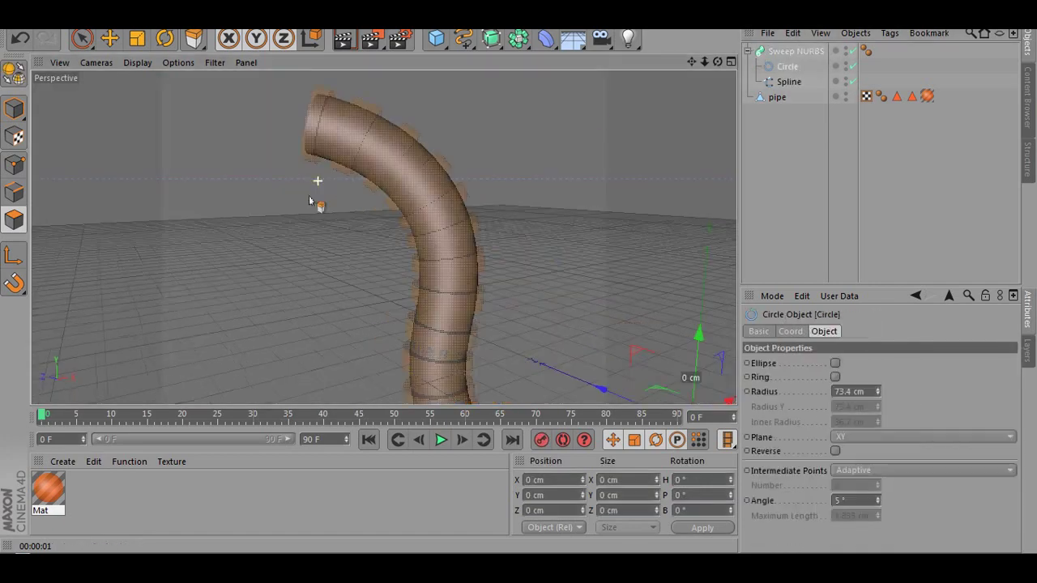
pyautogui.scroll(3, 674, 114)
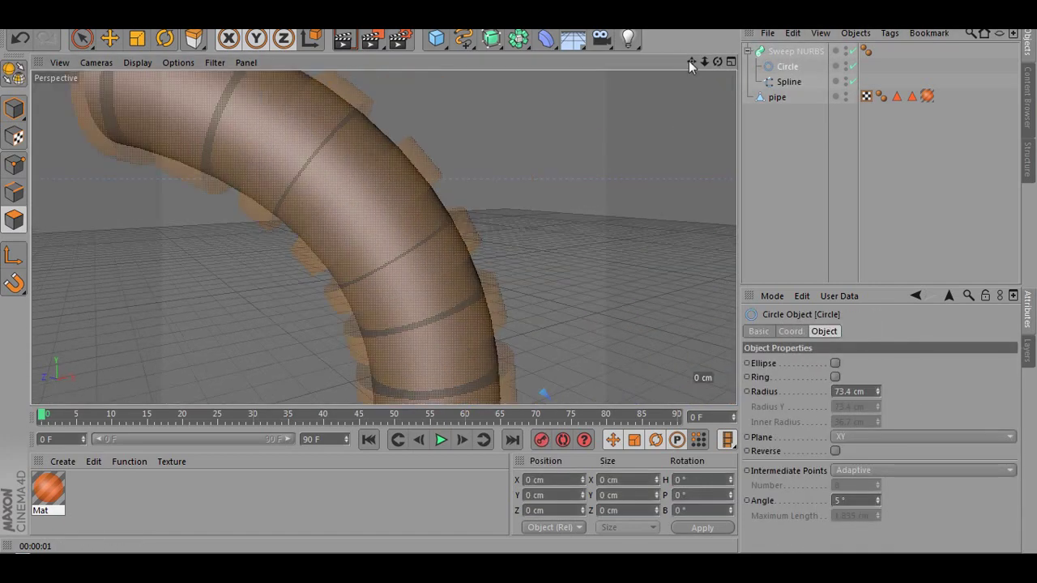
pyautogui.moveTo(690, 61); pyautogui.dragTo(138, 56)
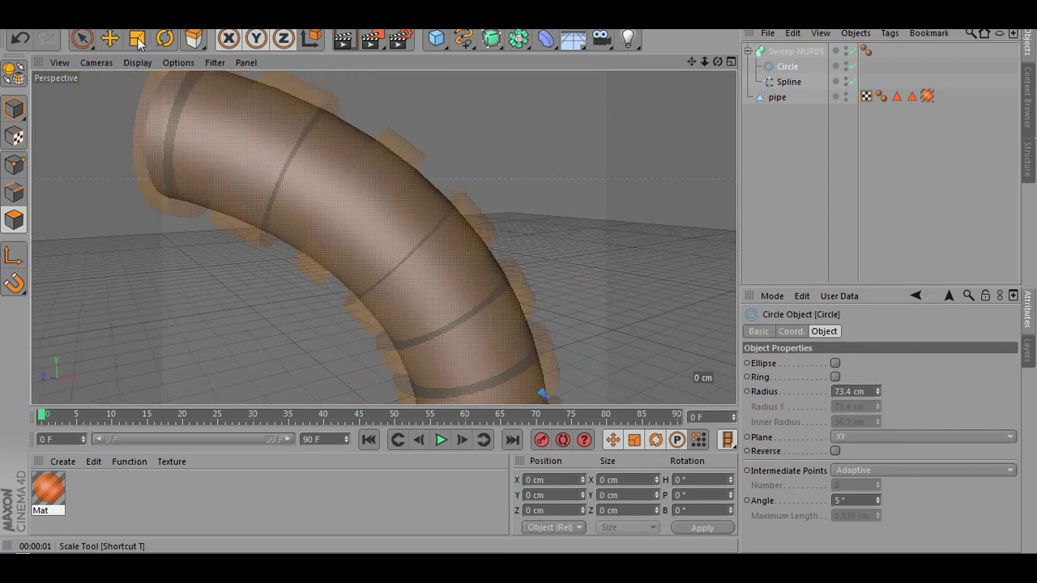
pyautogui.click(138, 40)
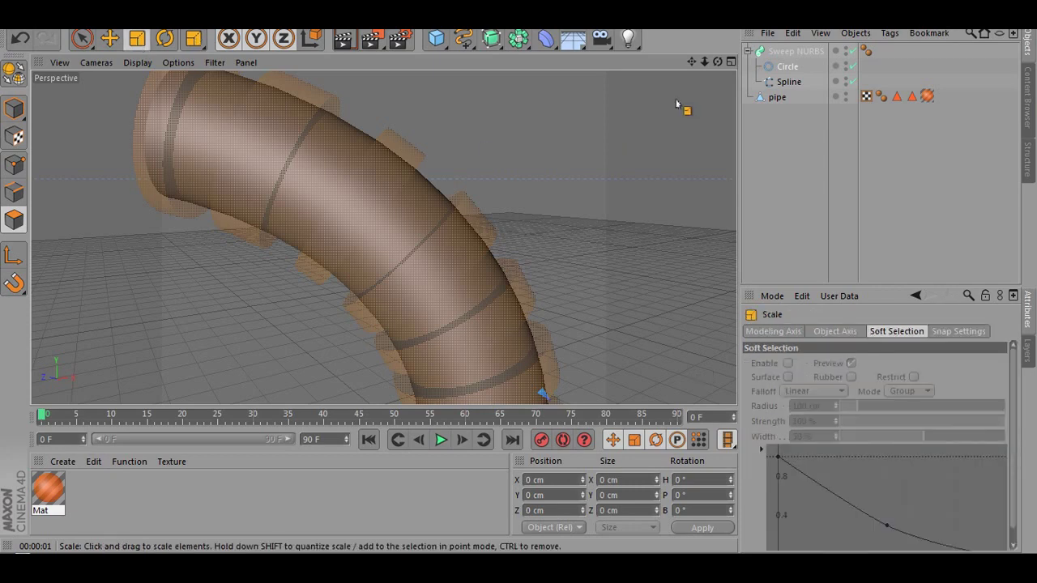
pyautogui.moveTo(679, 103); pyautogui.dragTo(652, 118)
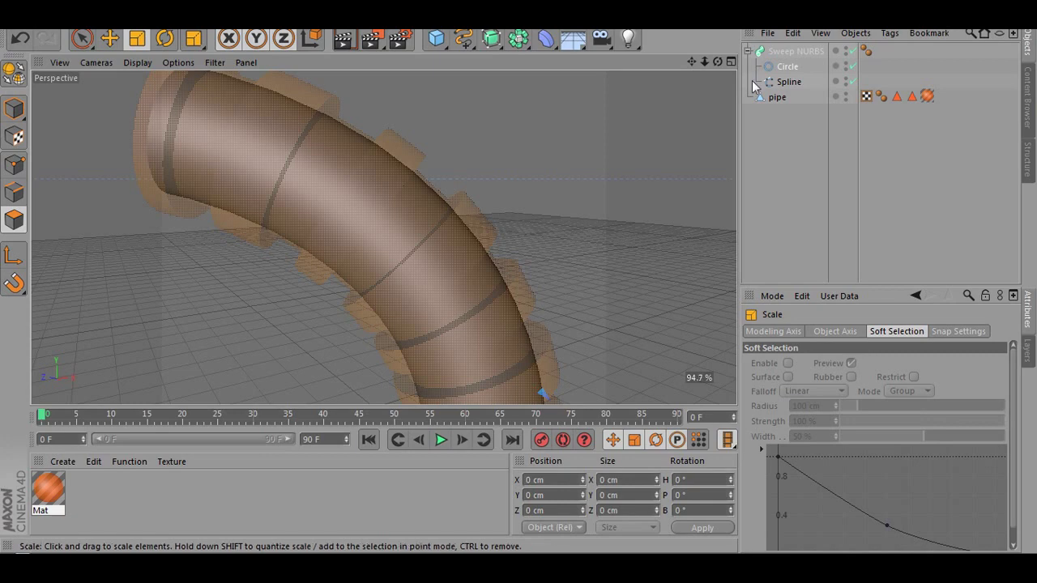
pyautogui.click(604, 122)
pyautogui.scroll(-2, 463, 227)
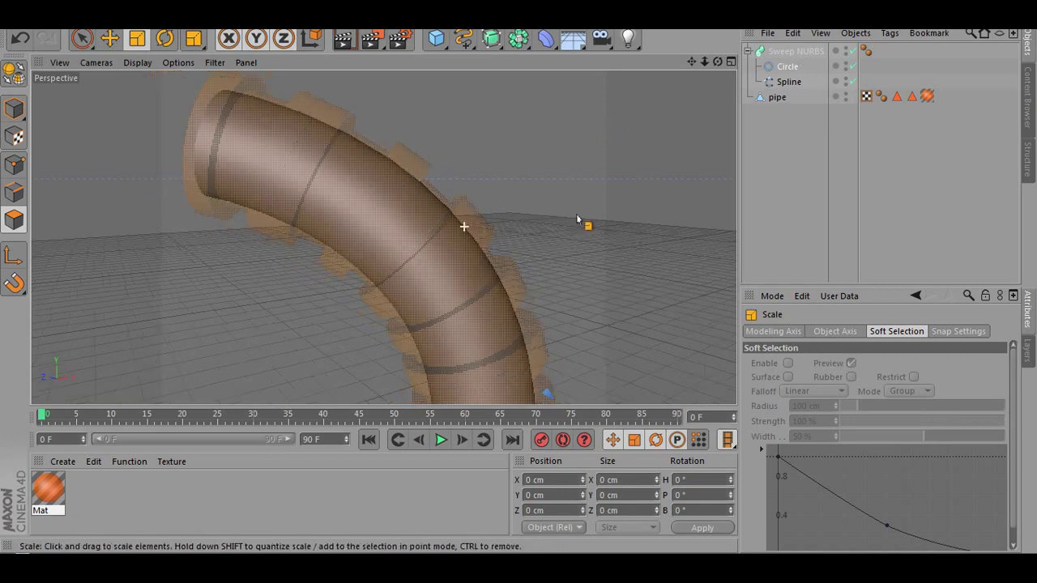
pyautogui.scroll(-3, 597, 178)
pyautogui.click(347, 39)
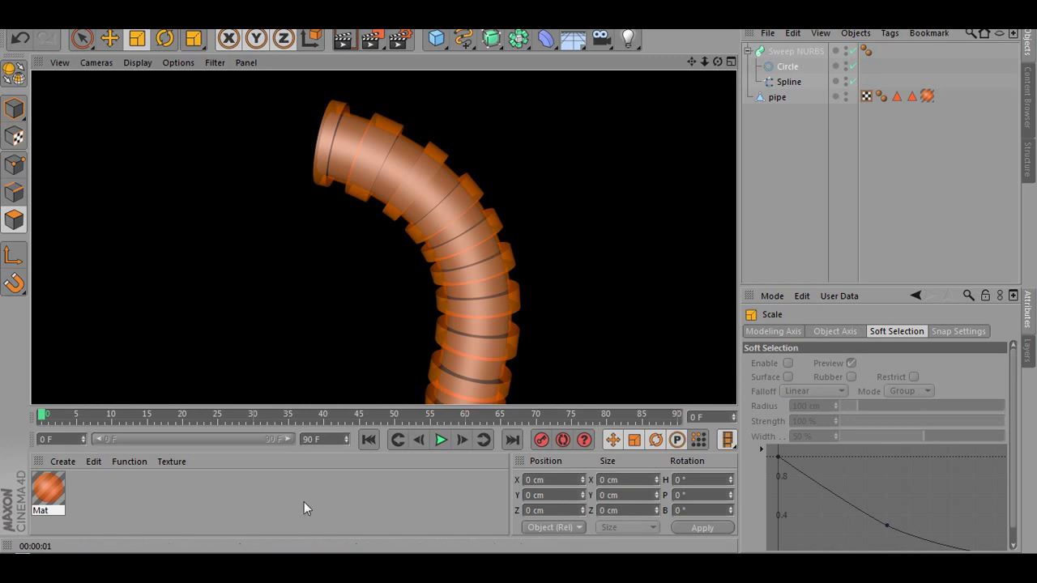
# Step: Set the Mat material's transparency color to white and its transparency brightness to 90%, and render the view
pyautogui.doubleClick(50, 492)
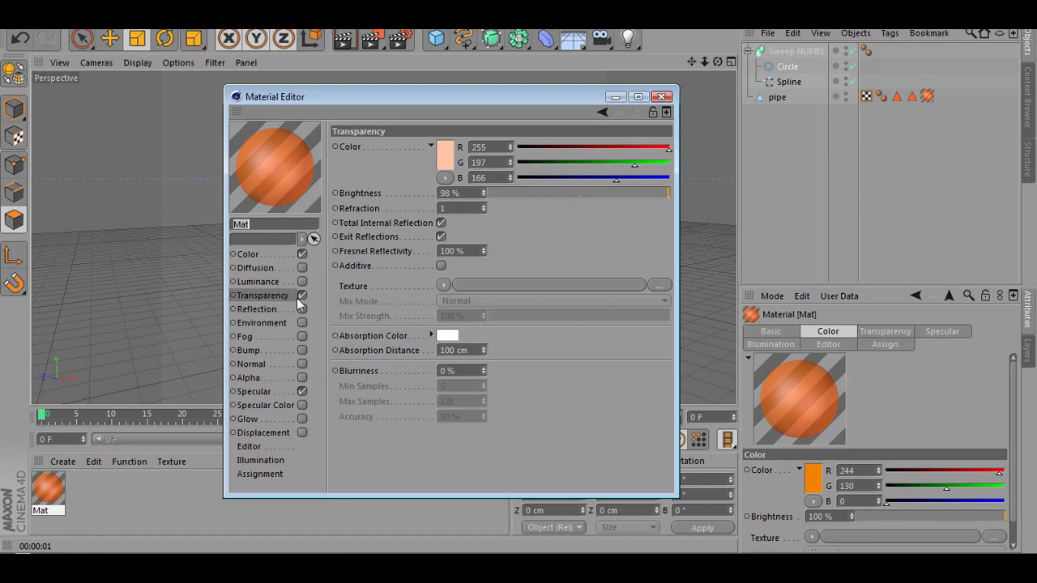
pyautogui.click(447, 154)
pyautogui.click(366, 101)
pyautogui.click(417, 226)
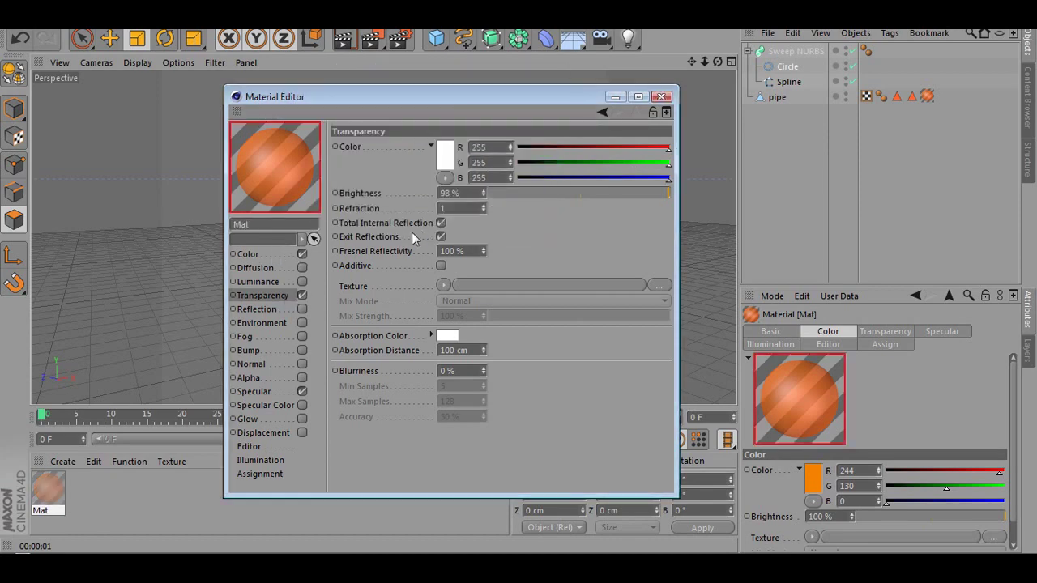
pyautogui.click(643, 194)
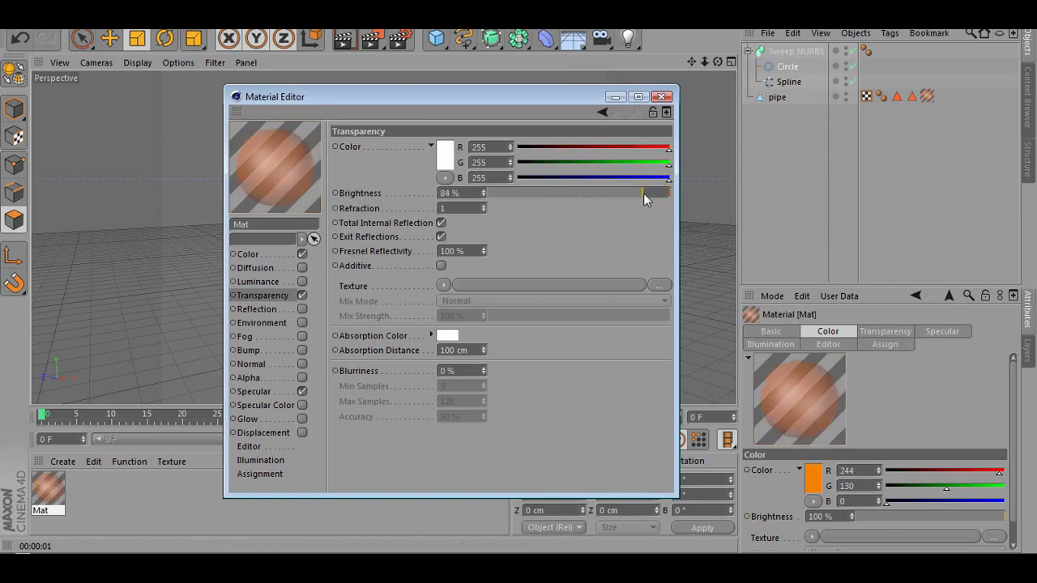
pyautogui.click(663, 96)
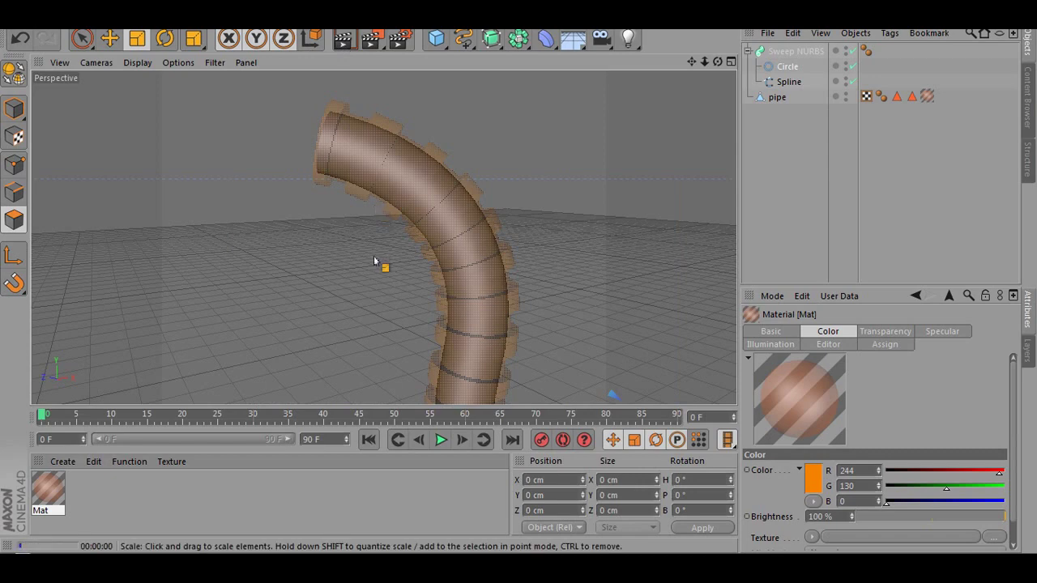
pyautogui.hotkey('ctrl', 'r')
pyautogui.scroll(-4, 586, 180)
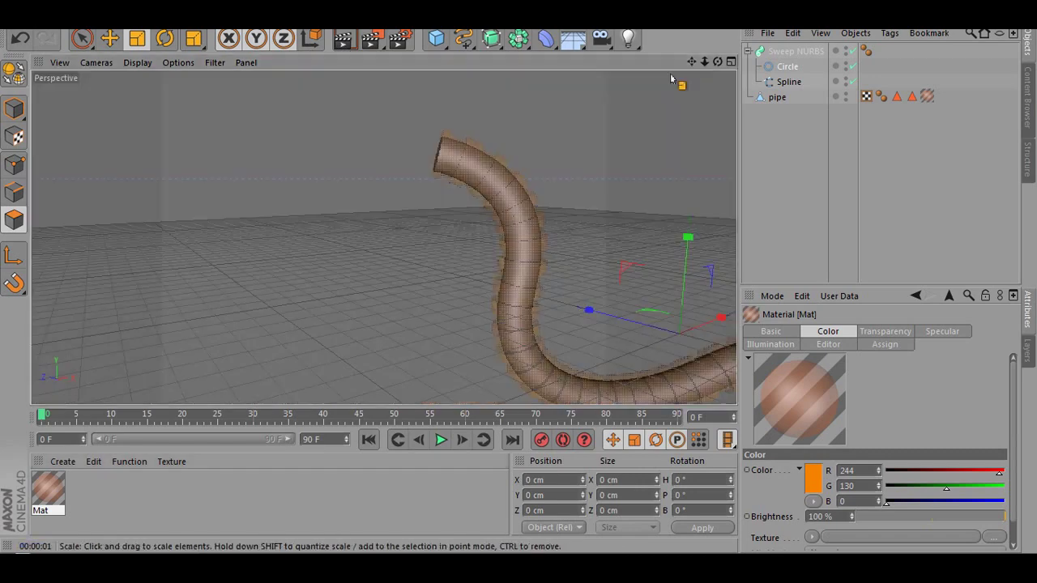
# Step: Open the Mat material's transparency settings for editing
pyautogui.doubleClick(47, 499)
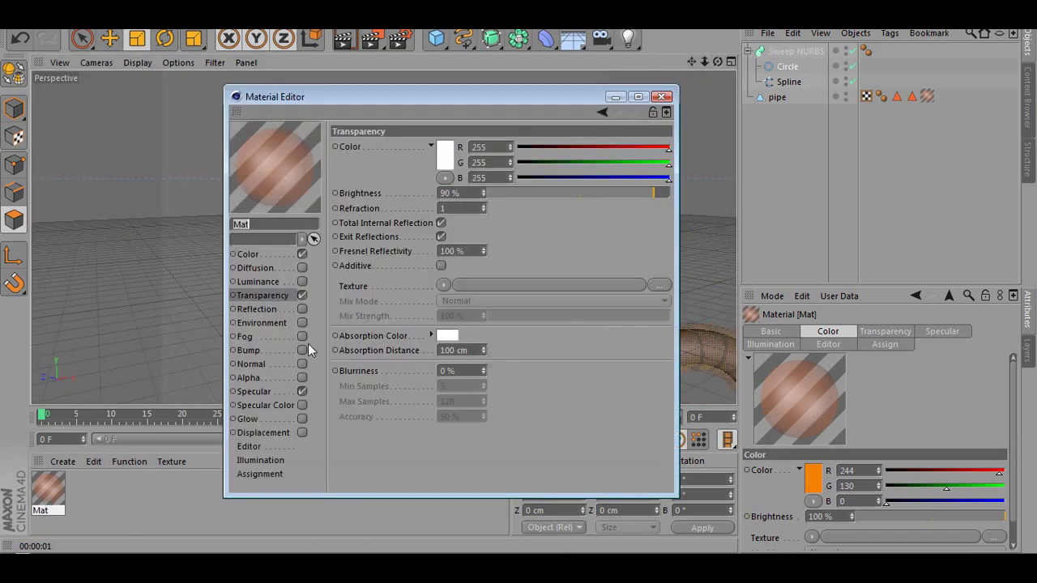
# Step: Enable reflection on the pipe material with a brightness of 40 %, close the editor and render the view
pyautogui.click(273, 308)
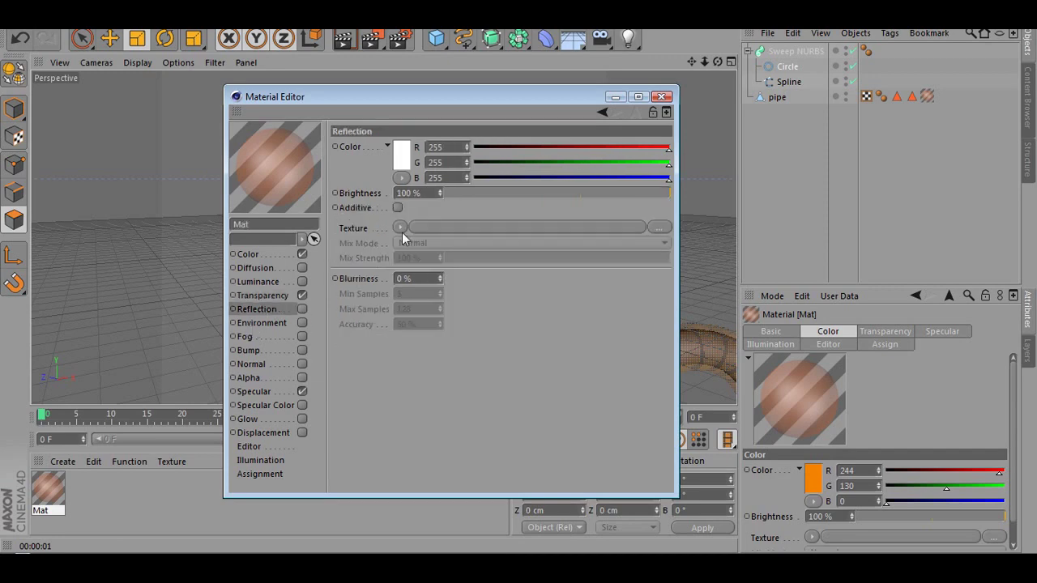
pyautogui.click(564, 192)
pyautogui.moveTo(563, 192); pyautogui.dragTo(543, 194)
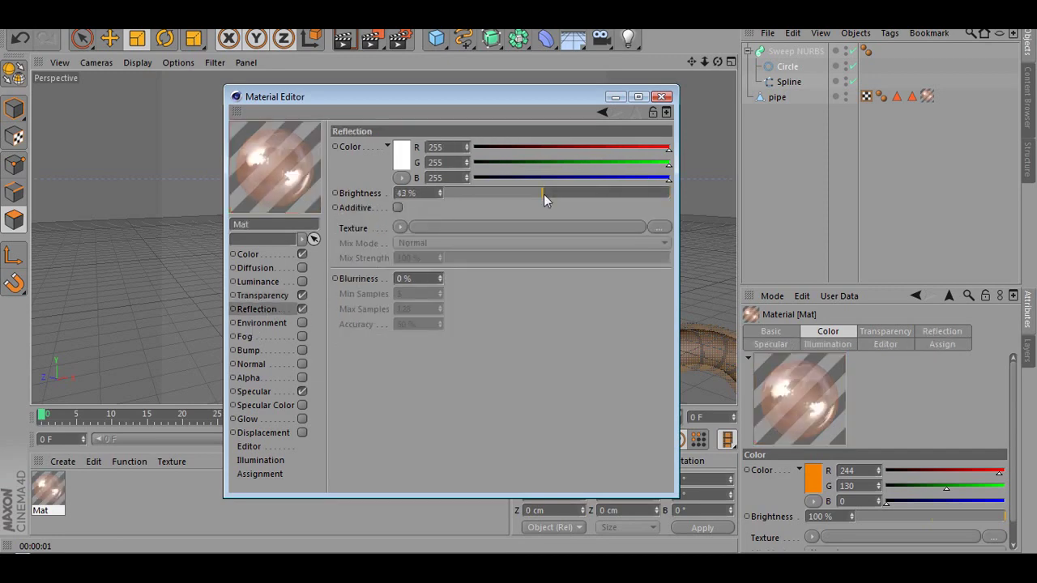
pyautogui.click(534, 195)
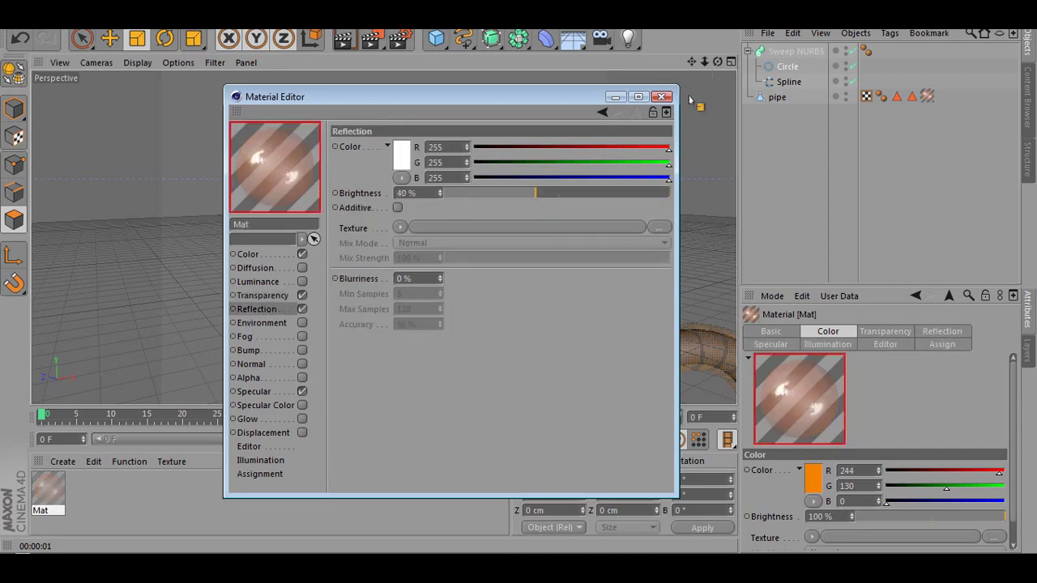
pyautogui.click(663, 96)
pyautogui.click(343, 41)
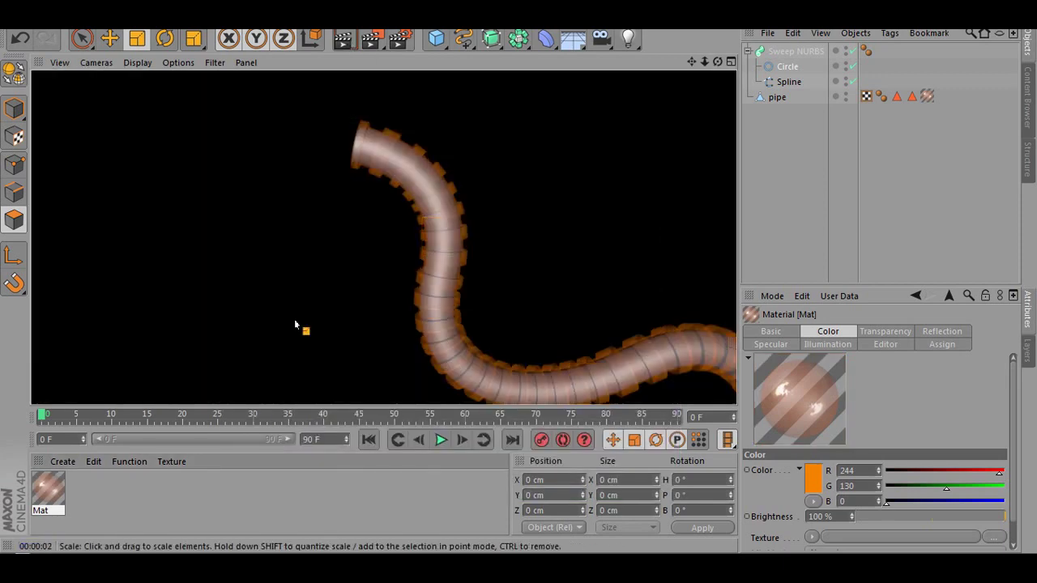
# Step: Select the Sweep NURBS, collapse its hierarchy and show its object properties
pyautogui.click(691, 63)
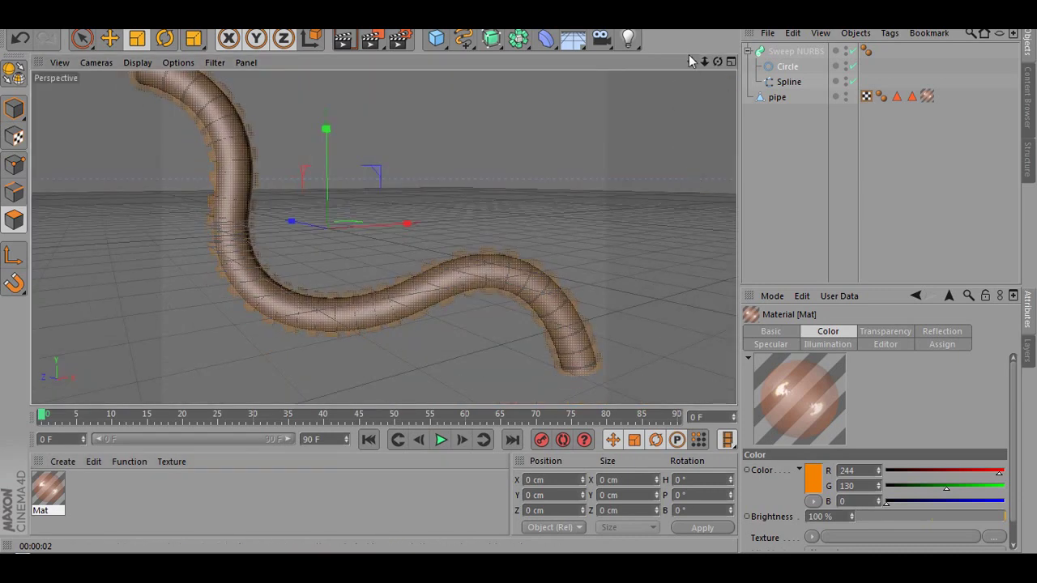
pyautogui.moveTo(691, 63); pyautogui.dragTo(732, 108)
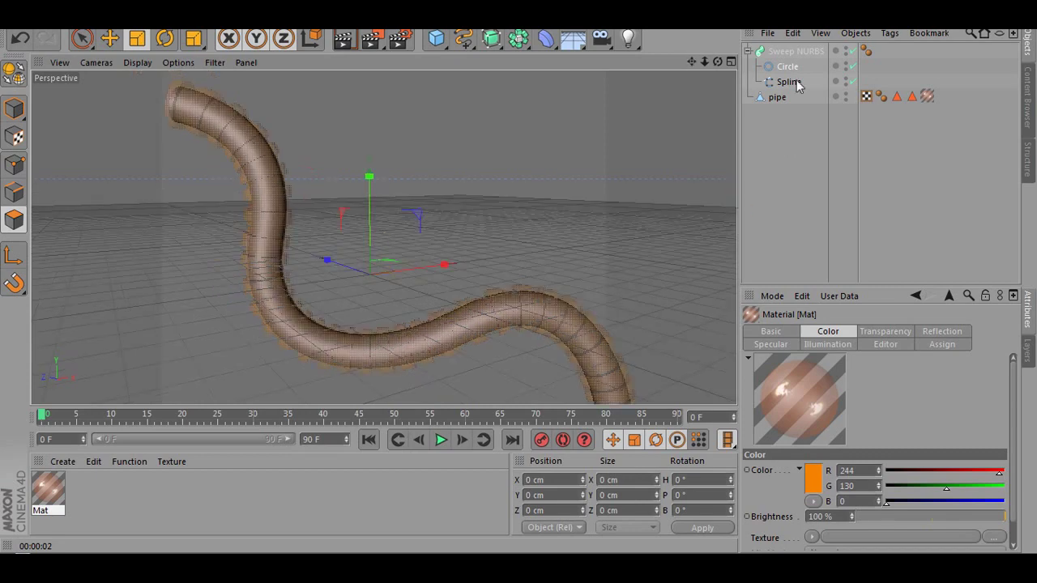
pyautogui.click(750, 53)
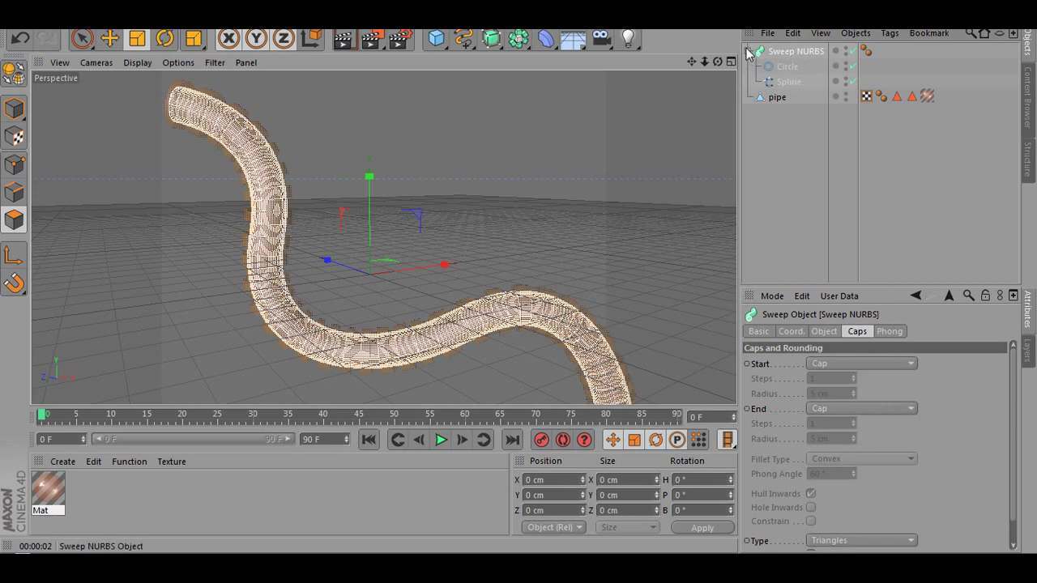
pyautogui.click(748, 50)
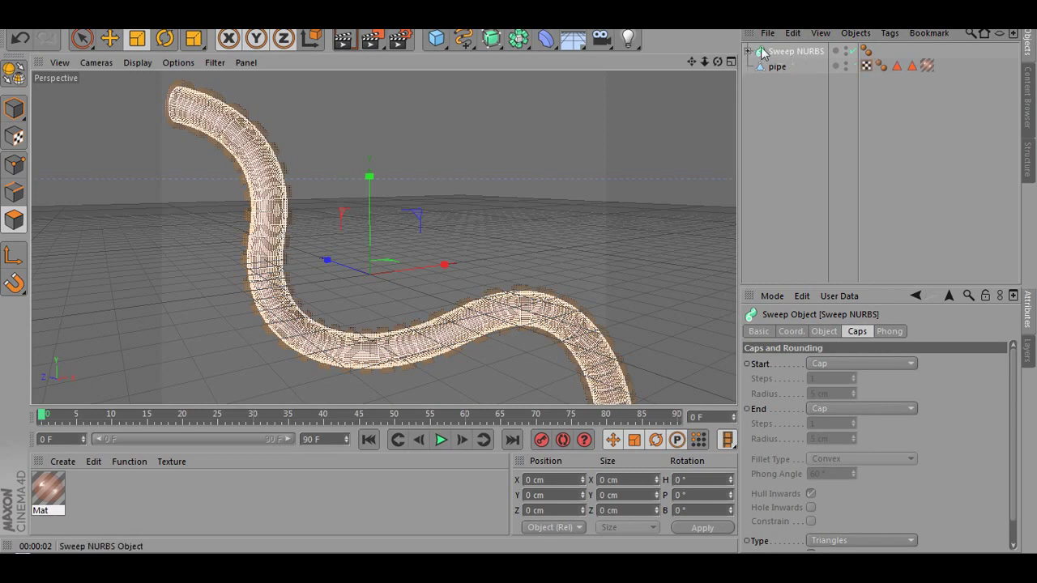
pyautogui.click(825, 332)
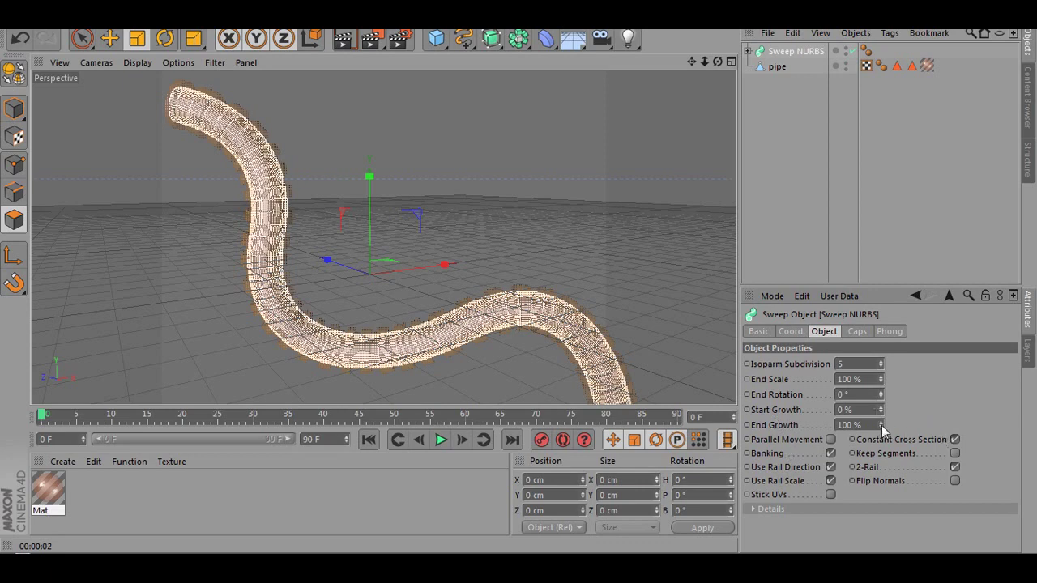
pyautogui.moveTo(881, 426)
pyautogui.mouseDown()
pyautogui.moveTo(881, 506)
pyautogui.moveTo(881, 426)
pyautogui.mouseUp()
# Step: Try an End Scale of 0 % on the Sweep NURBS
pyautogui.scroll(-2, 590, 183)
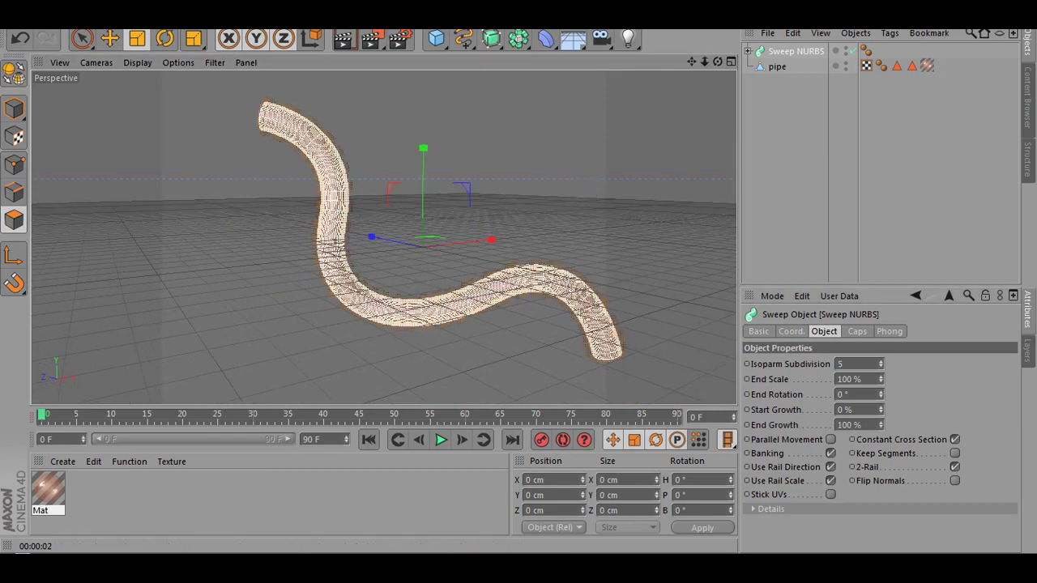
pyautogui.scroll(1, 620, 141)
pyautogui.scroll(-1, 673, 168)
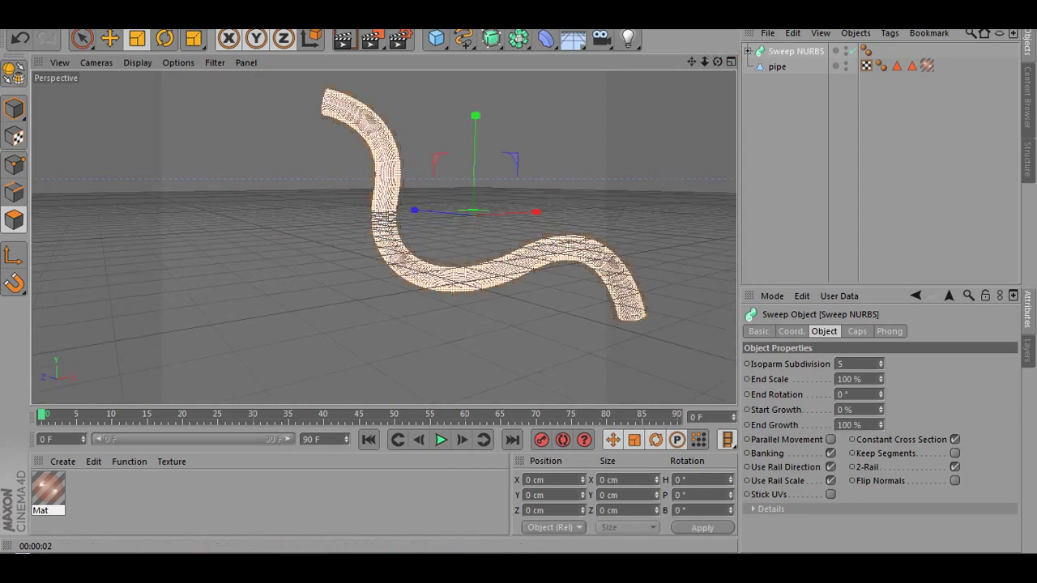
pyautogui.moveTo(690, 63); pyautogui.dragTo(719, 162)
pyautogui.scroll(3, 544, 240)
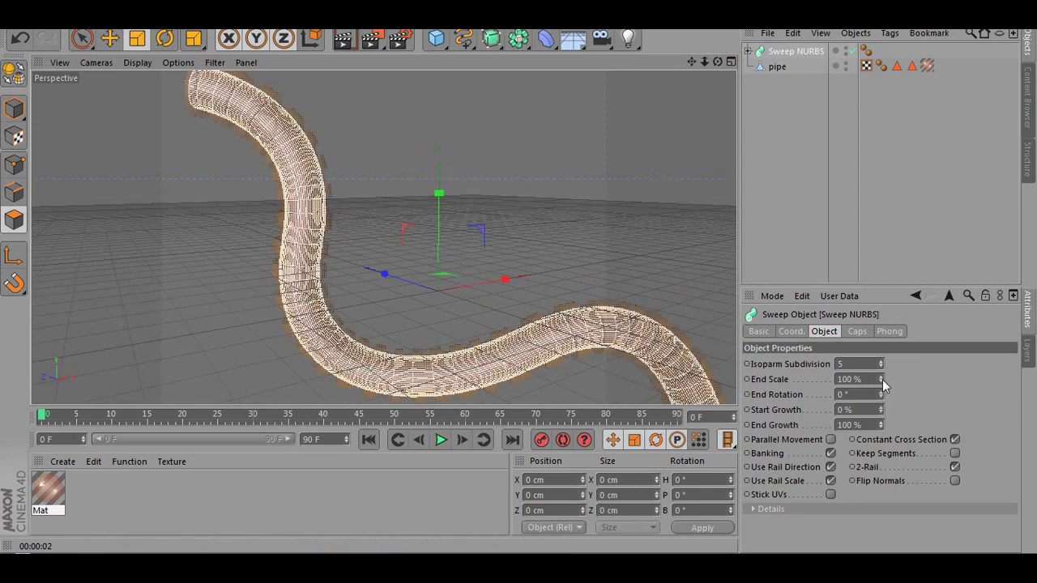
pyautogui.moveTo(881, 379); pyautogui.dragTo(881, 424)
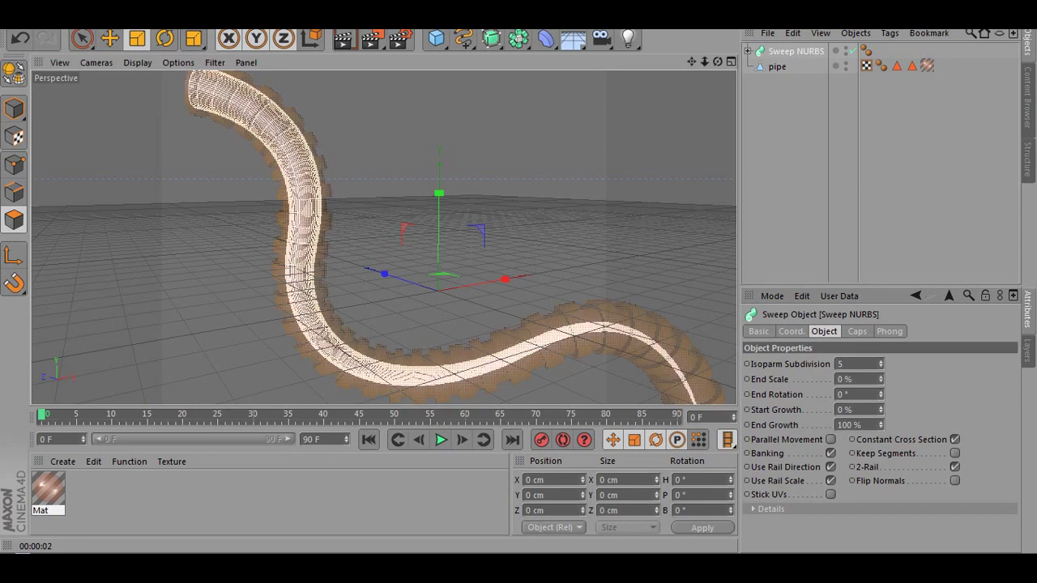
# Step: Try enlarging the End Scale of the Sweep NURBS to 381 %
pyautogui.scroll(-3, 673, 129)
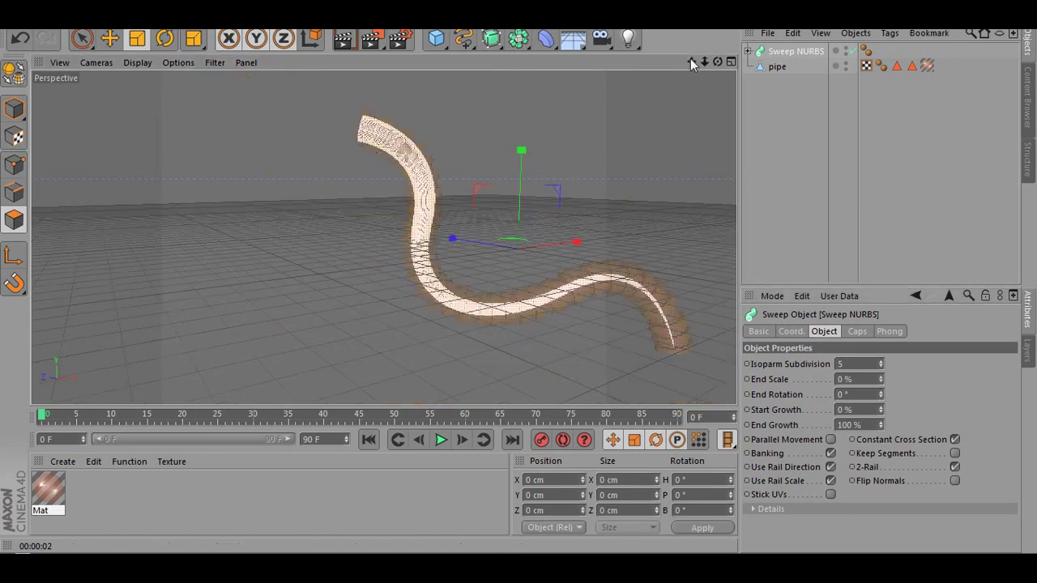
pyautogui.scroll(3, 500, 165)
pyautogui.keyDown('alt'); pyautogui.moveTo(500, 164); pyautogui.dragTo(601, 199, button='middle'); pyautogui.keyUp('alt')
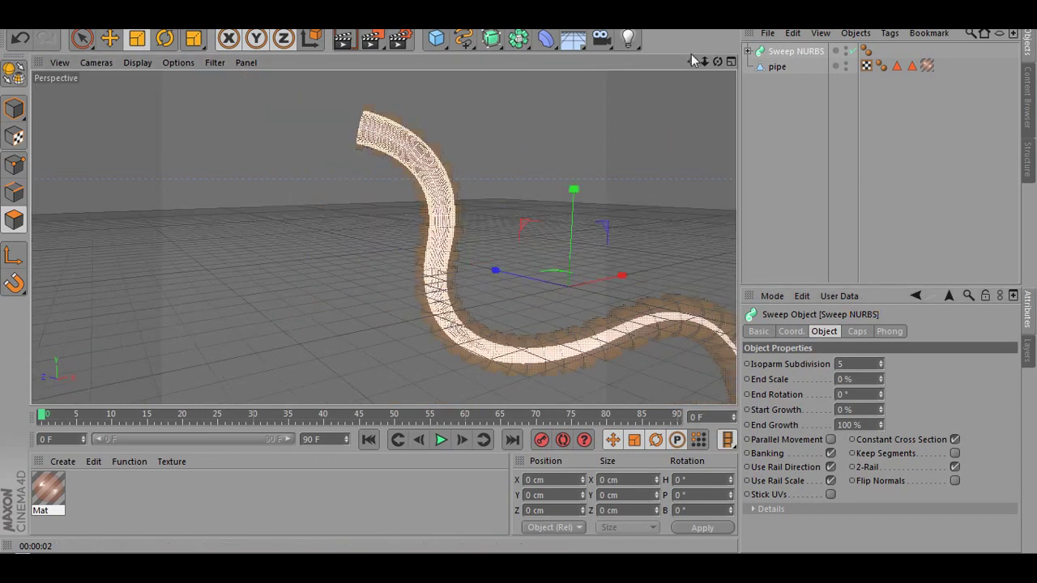
pyautogui.moveTo(692, 61); pyautogui.dragTo(384, 237)
pyautogui.moveTo(793, 236); pyautogui.dragTo(882, 425)
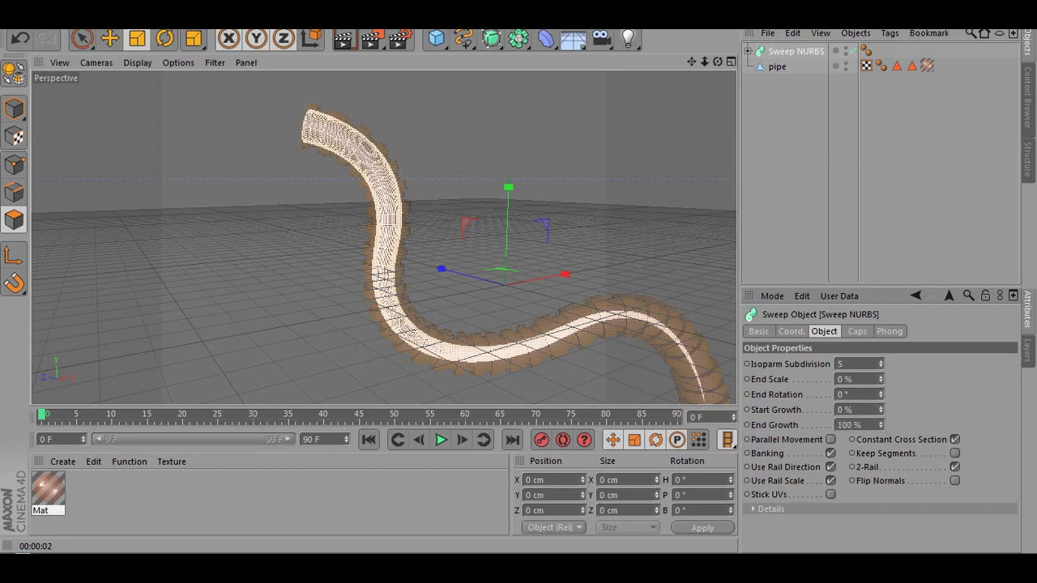
pyautogui.moveTo(882, 379); pyautogui.dragTo(881, 253)
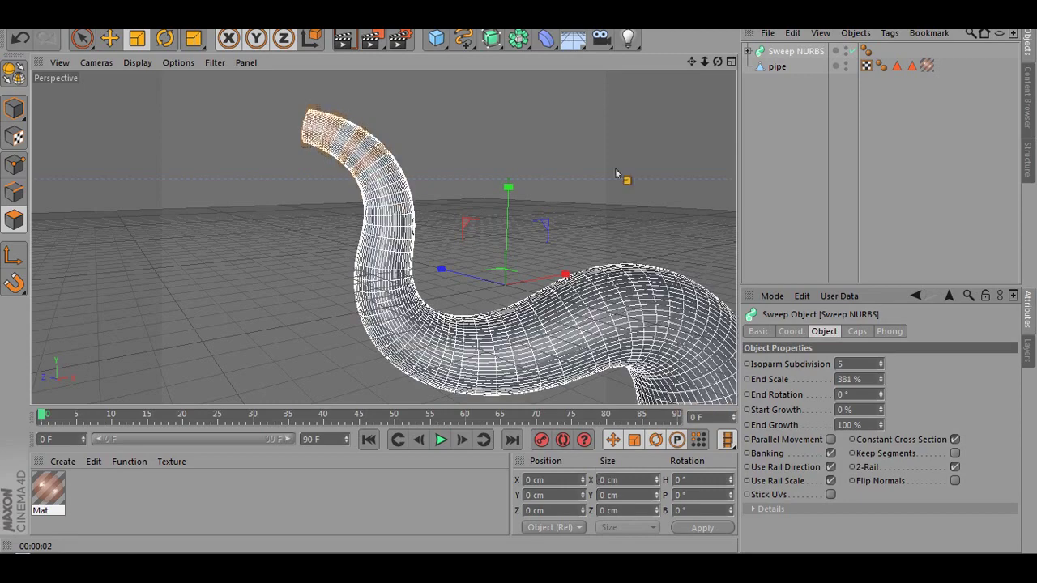
# Step: Reset the End Scale of the Sweep NURBS to 100 %
pyautogui.scroll(-3, 615, 169)
pyautogui.moveTo(692, 62); pyautogui.dragTo(650, 72)
pyautogui.scroll(4, 620, 143)
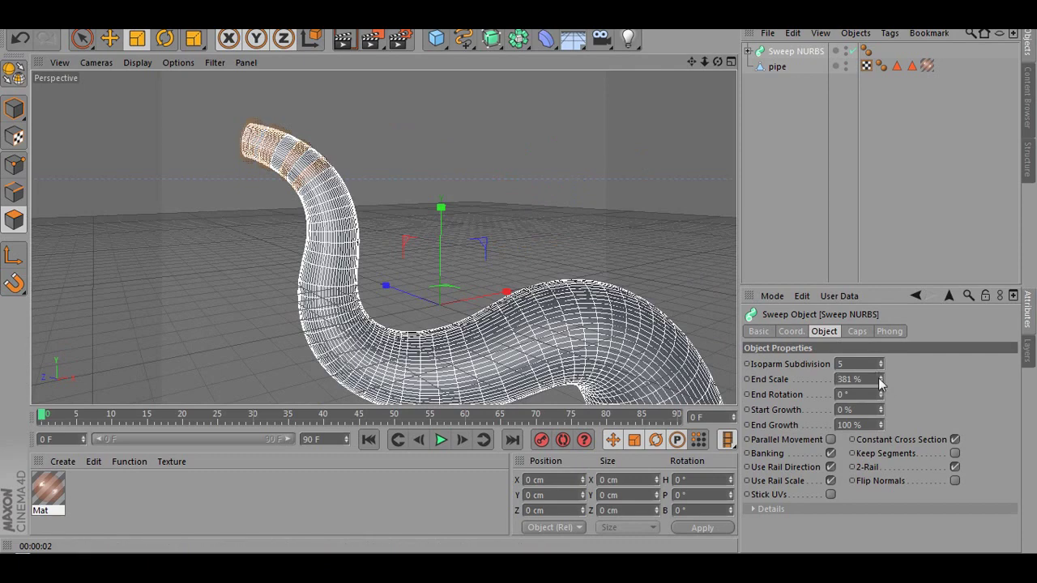
pyautogui.moveTo(876, 378); pyautogui.dragTo(614, 389)
pyautogui.write('100')
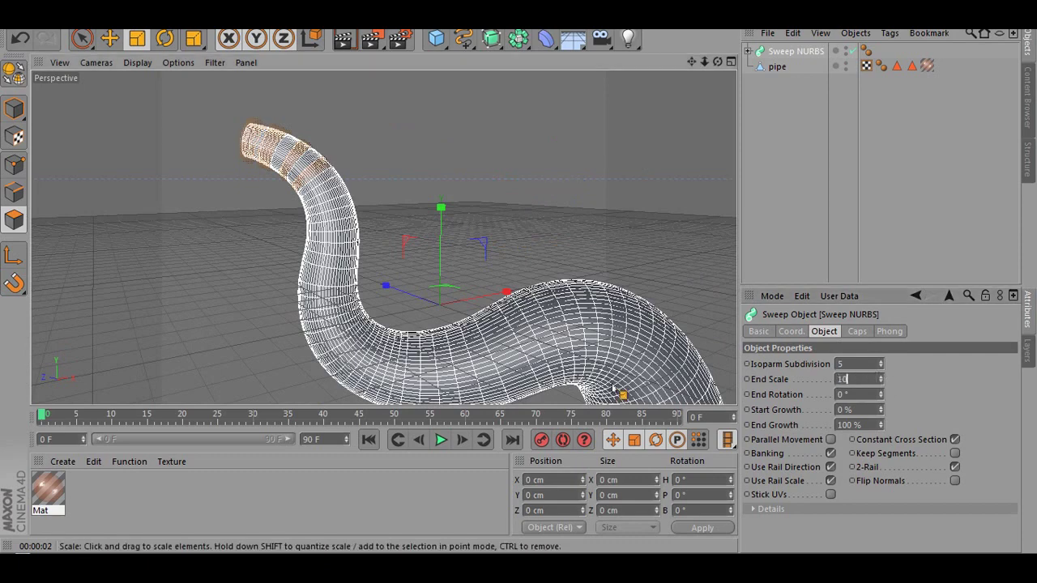
pyautogui.press('Return')
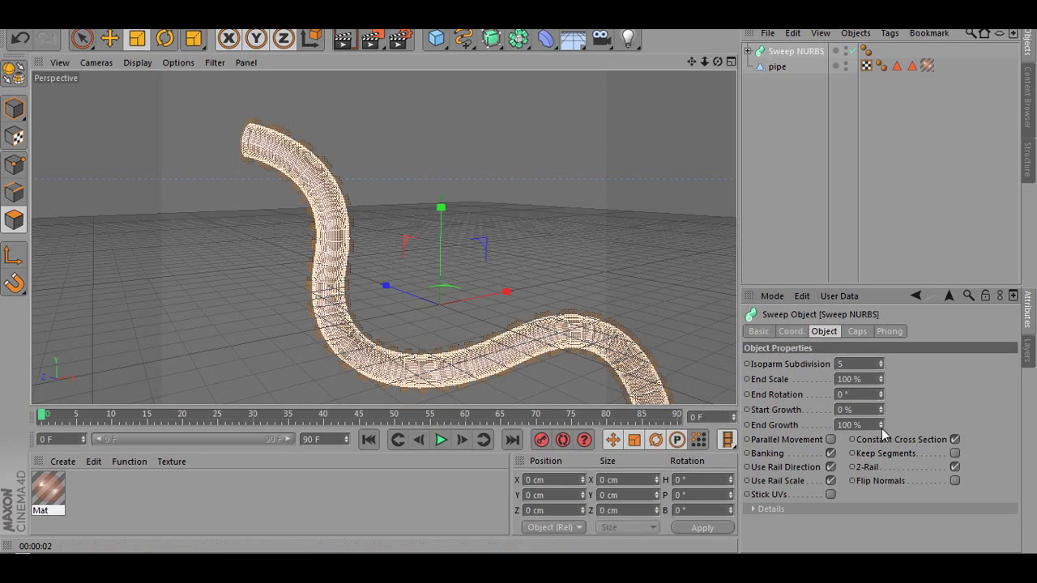
# Step: Try a Start Growth of 100 %, an End Growth of 39 % and an End Scale of 0 % on the sweep
pyautogui.moveTo(878, 426); pyautogui.dragTo(881, 403)
pyautogui.keyDown('alt'); pyautogui.moveTo(431, 93); pyautogui.dragTo(567, 213); pyautogui.keyUp('alt')
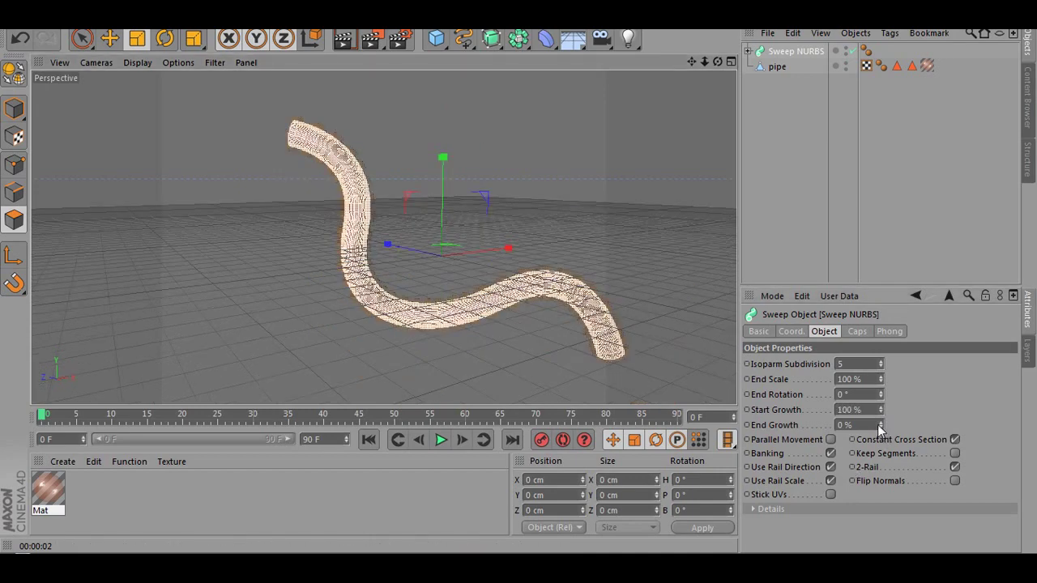
pyautogui.moveTo(880, 425); pyautogui.dragTo(880, 418)
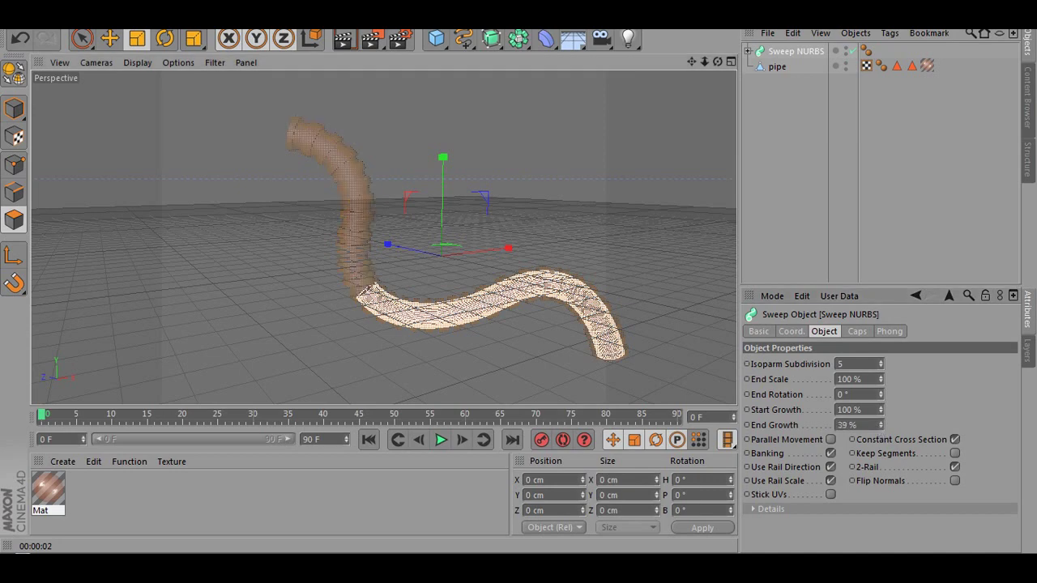
pyautogui.click(880, 381)
pyautogui.moveTo(881, 379); pyautogui.dragTo(881, 385)
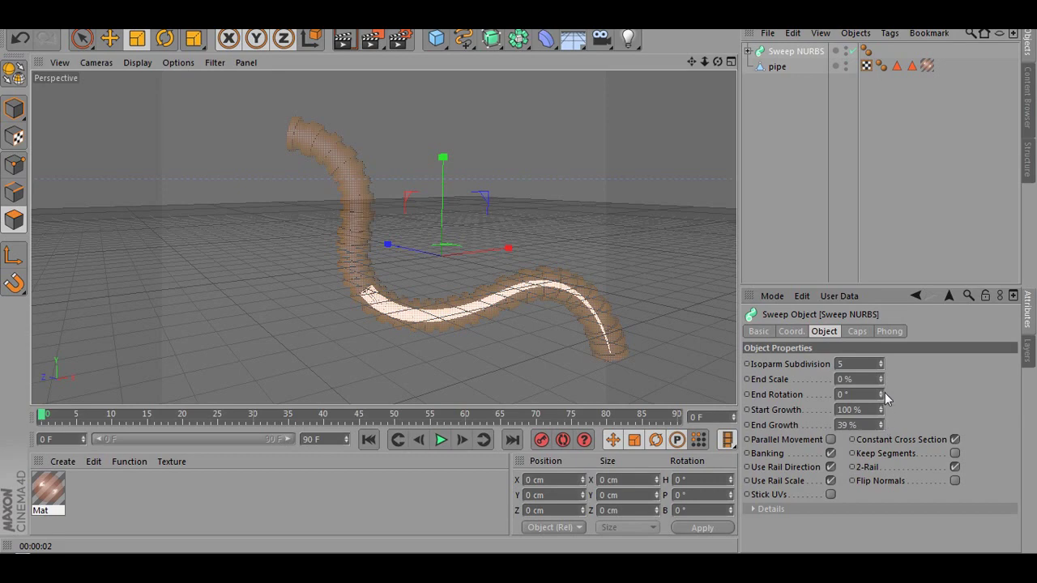
# Step: Set the sweep's Start Growth and End Growth to 0 % and its End Scale to 100 %
pyautogui.moveTo(881, 424)
pyautogui.mouseDown()
pyautogui.moveTo(881, 434)
pyautogui.moveTo(882, 414)
pyautogui.mouseUp()
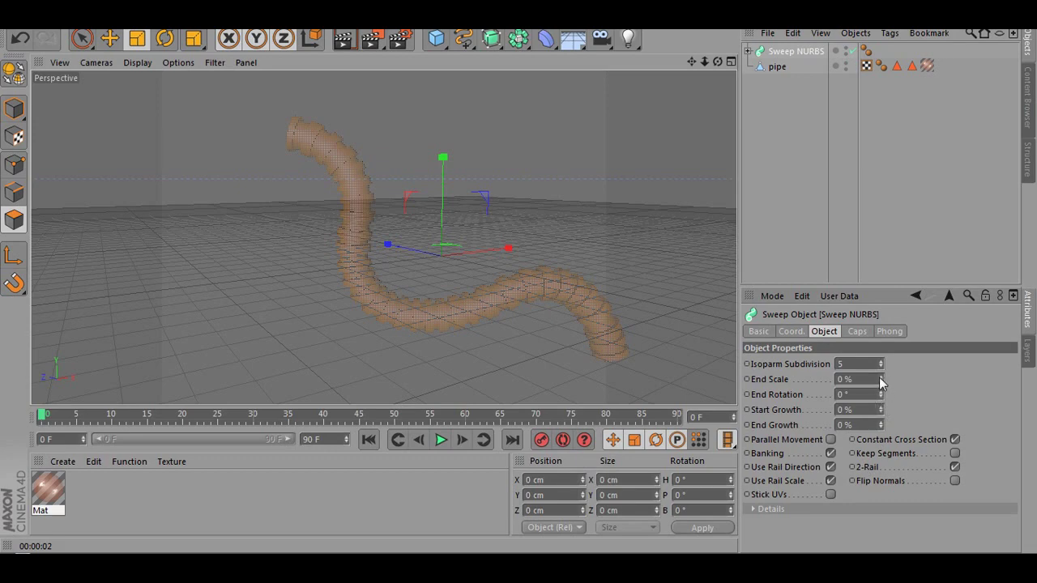
pyautogui.moveTo(881, 378); pyautogui.dragTo(880, 370)
pyautogui.write('1')
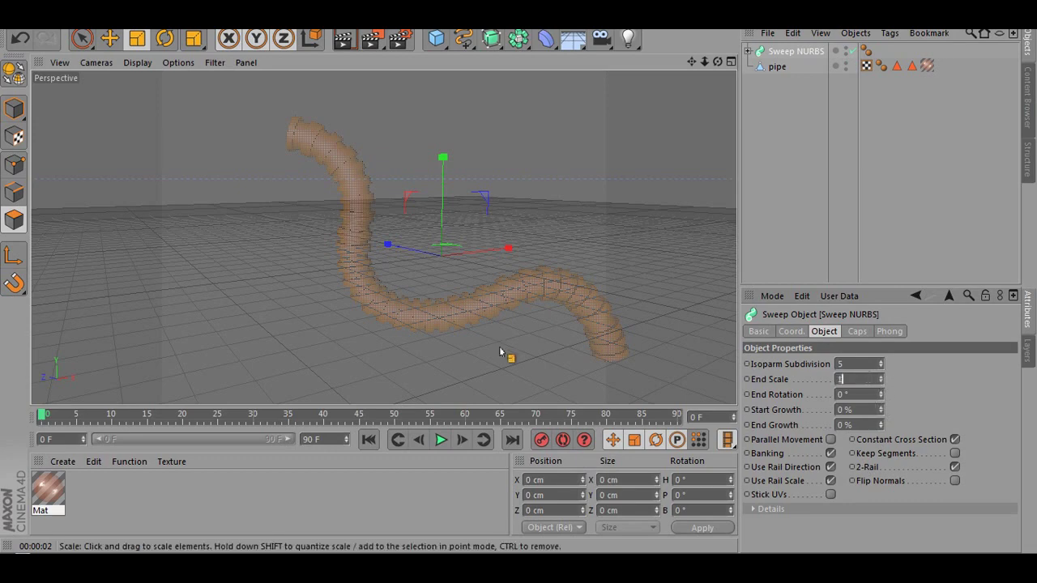
pyautogui.write('00')
pyautogui.press('Return')
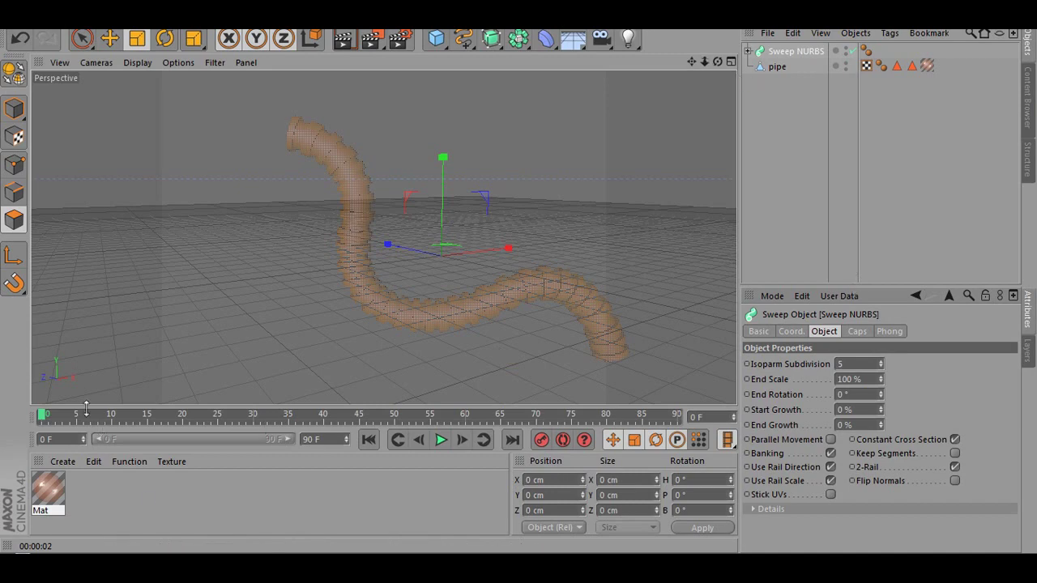
# Step: Record a keyframe for the sweep's End Growth of 0 % at frame 30
pyautogui.click(322, 415)
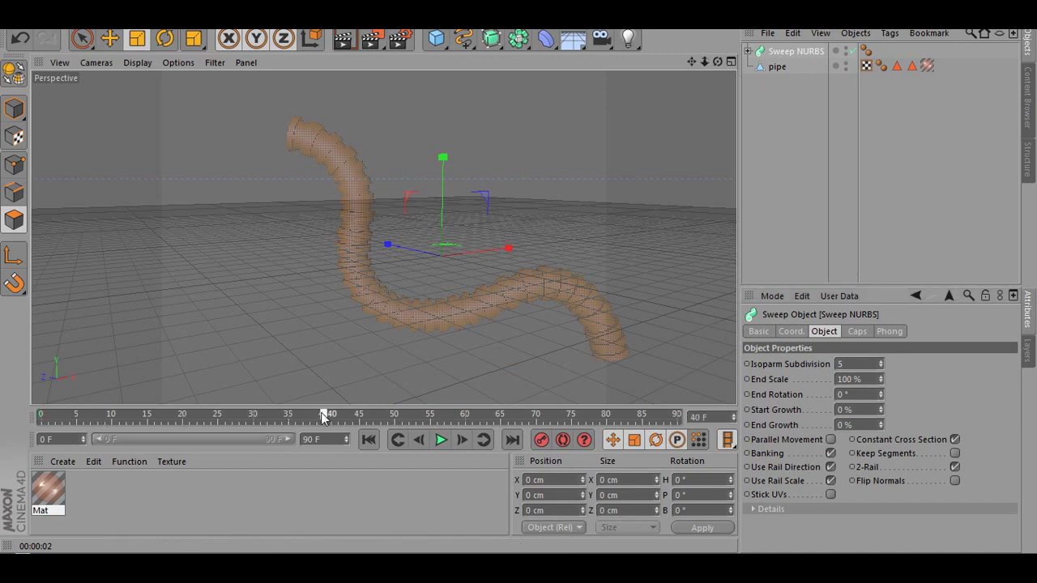
pyautogui.moveTo(321, 413); pyautogui.dragTo(254, 415)
pyautogui.click(873, 424)
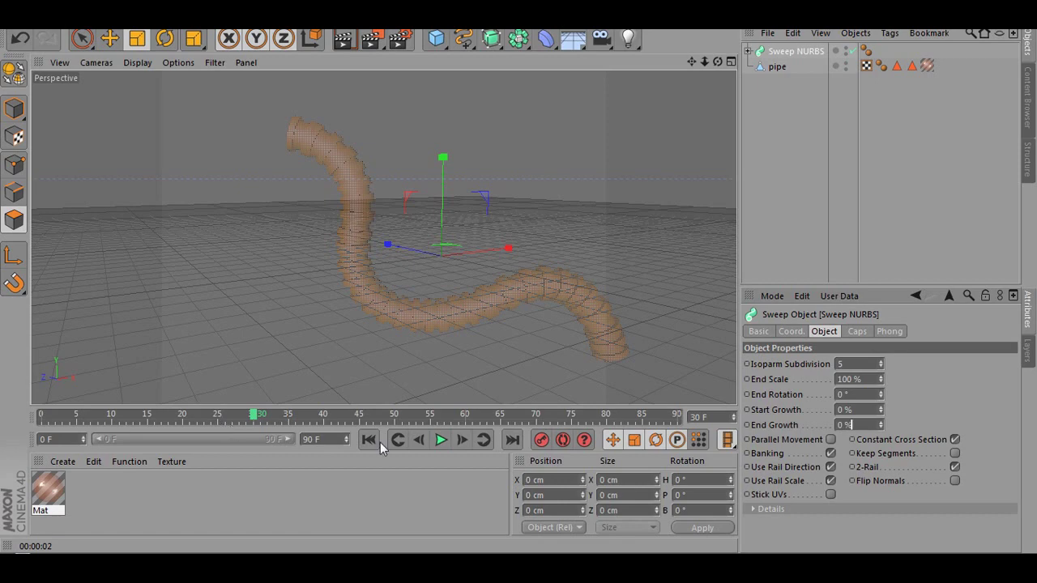
pyautogui.keyDown('ctrl'); pyautogui.click(747, 425); pyautogui.keyUp('ctrl')
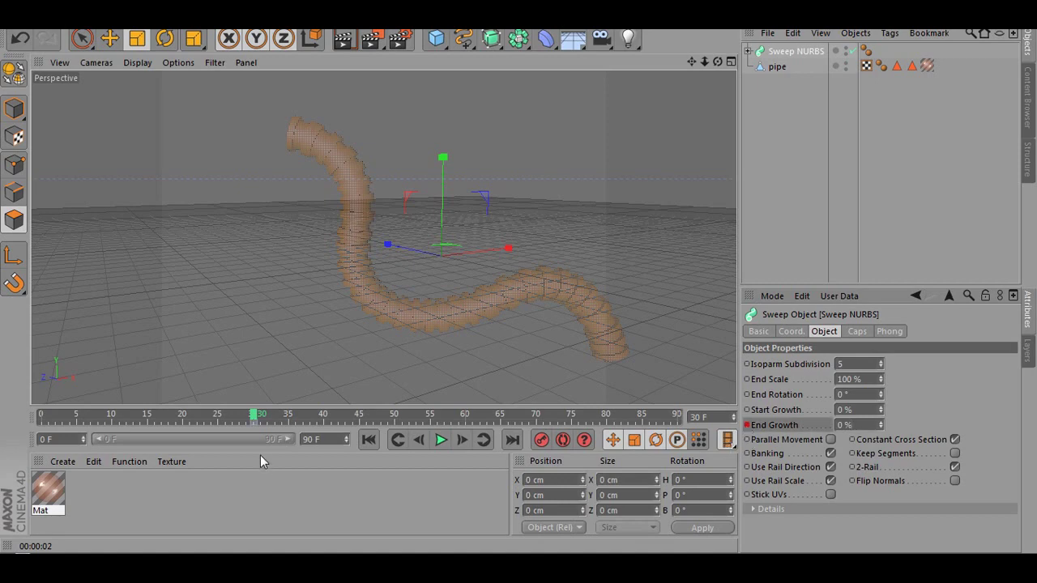
pyautogui.moveTo(258, 424)
pyautogui.mouseDown()
pyautogui.moveTo(268, 424)
pyautogui.moveTo(254, 425)
pyautogui.mouseUp()
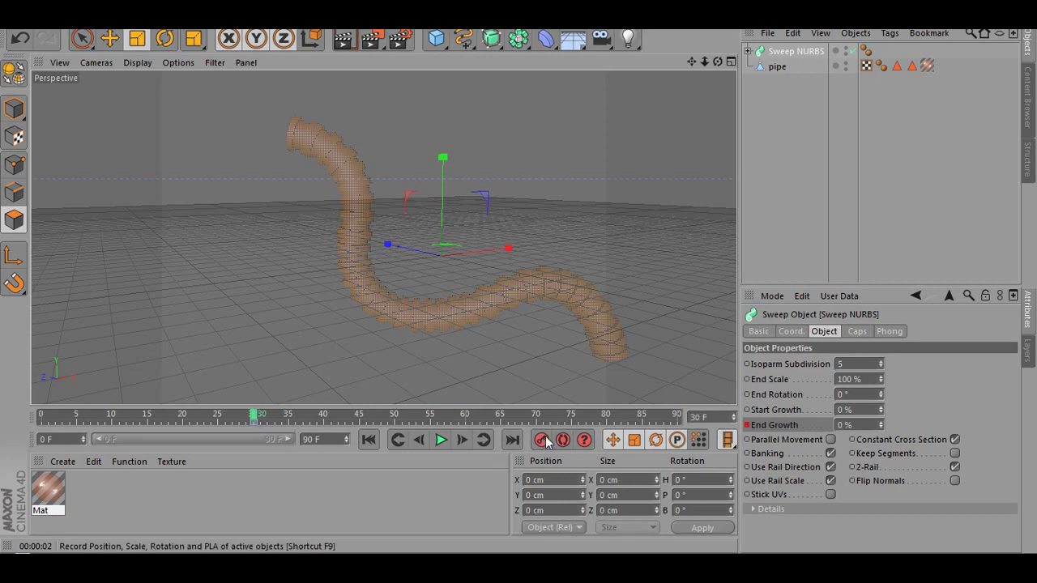
pyautogui.keyDown('ctrl'); pyautogui.click(747, 425); pyautogui.keyUp('ctrl')
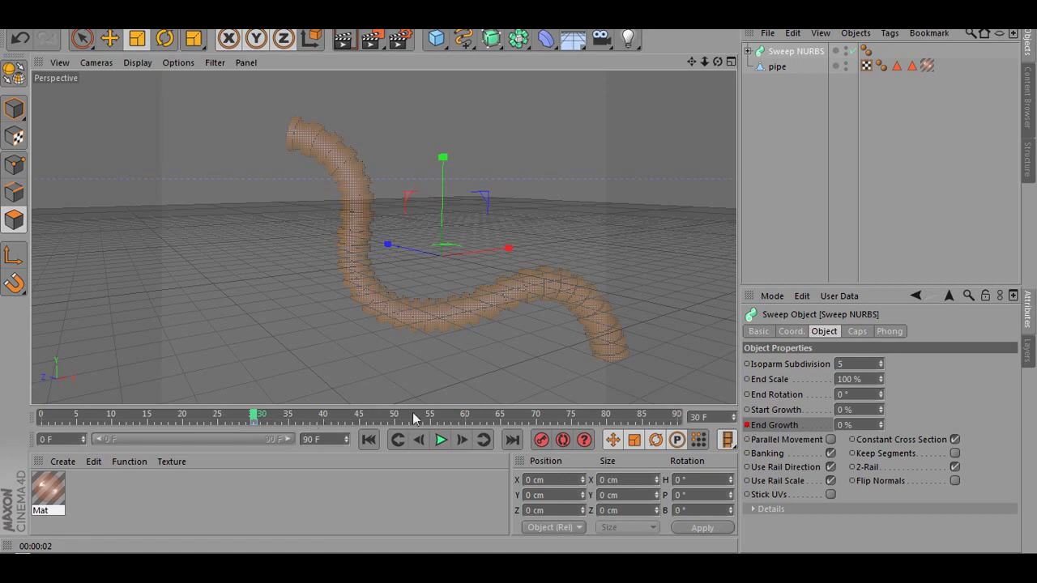
# Step: Set the sweep's End Growth to 100 % at frame 60 and record a keyframe for it
pyautogui.click(465, 414)
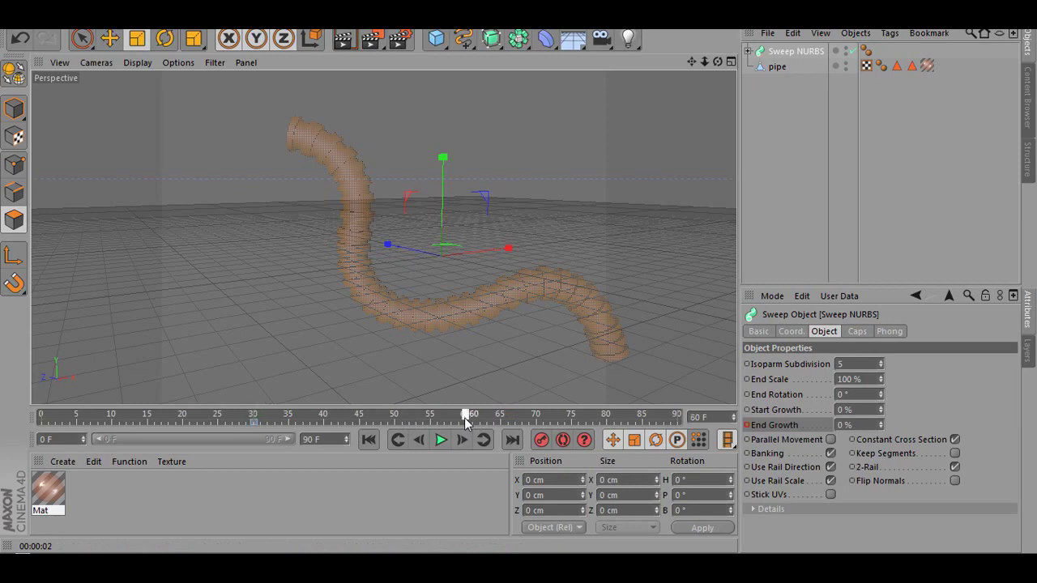
pyautogui.click(747, 426)
pyautogui.moveTo(882, 424); pyautogui.dragTo(952, 424)
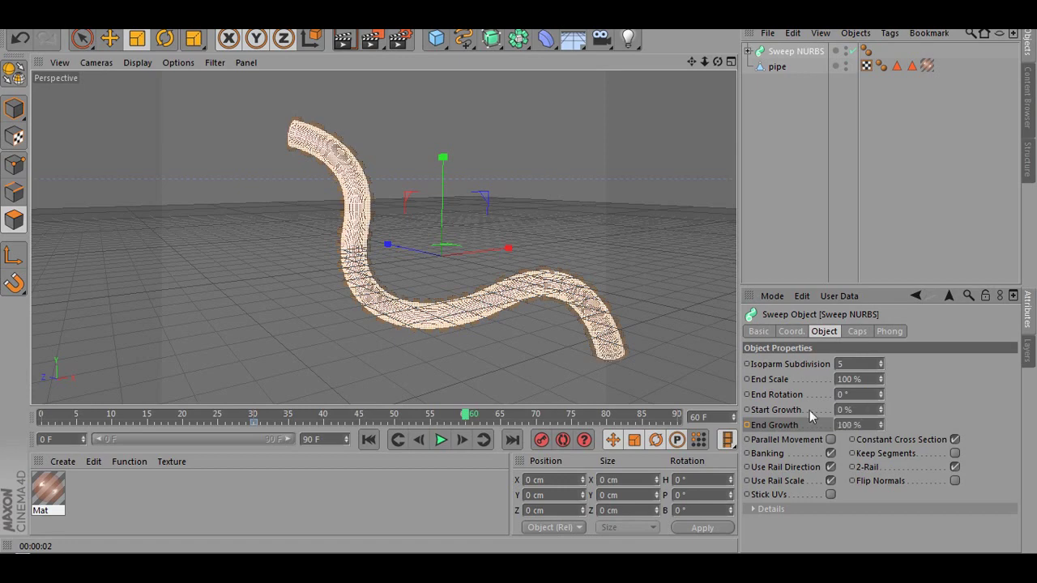
pyautogui.click(746, 425)
# Step: Return to frame 0 and play the growth animation
pyautogui.moveTo(65, 420); pyautogui.dragTo(2, 455)
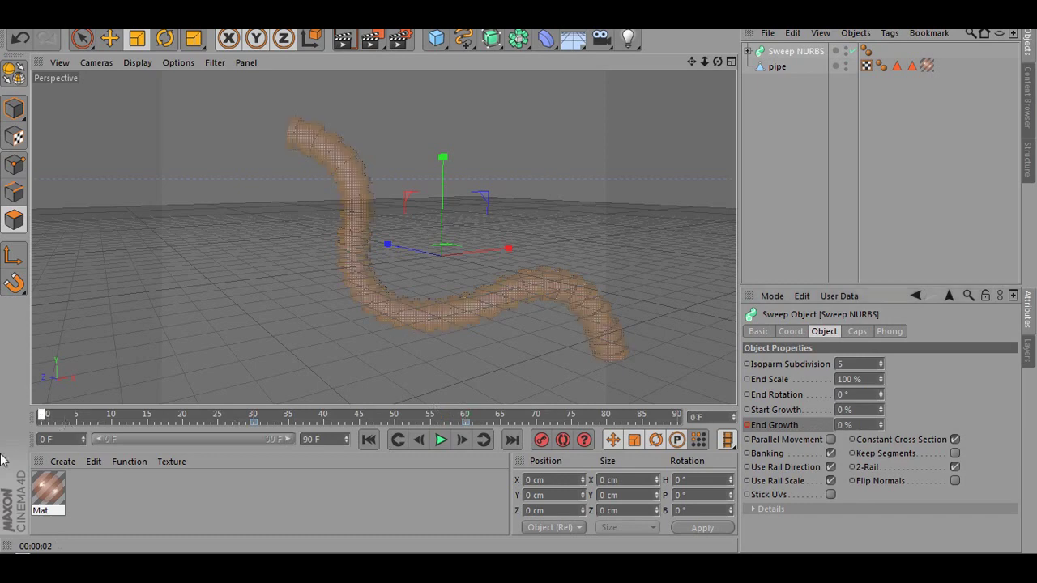
pyautogui.click(441, 442)
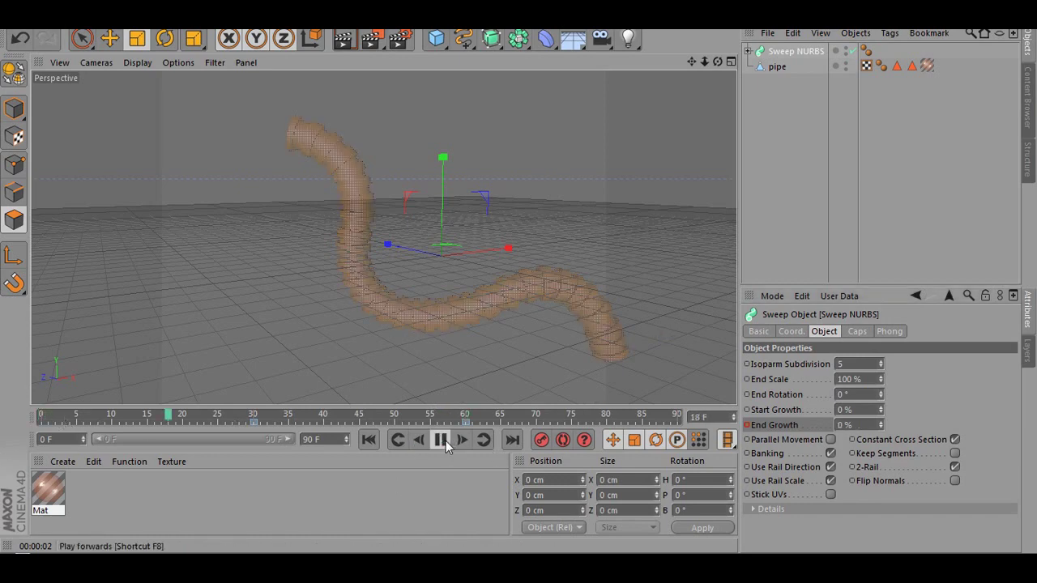
# Step: Stop the playback at frame 61 and render the view with the sweep fully grown
pyautogui.click(441, 440)
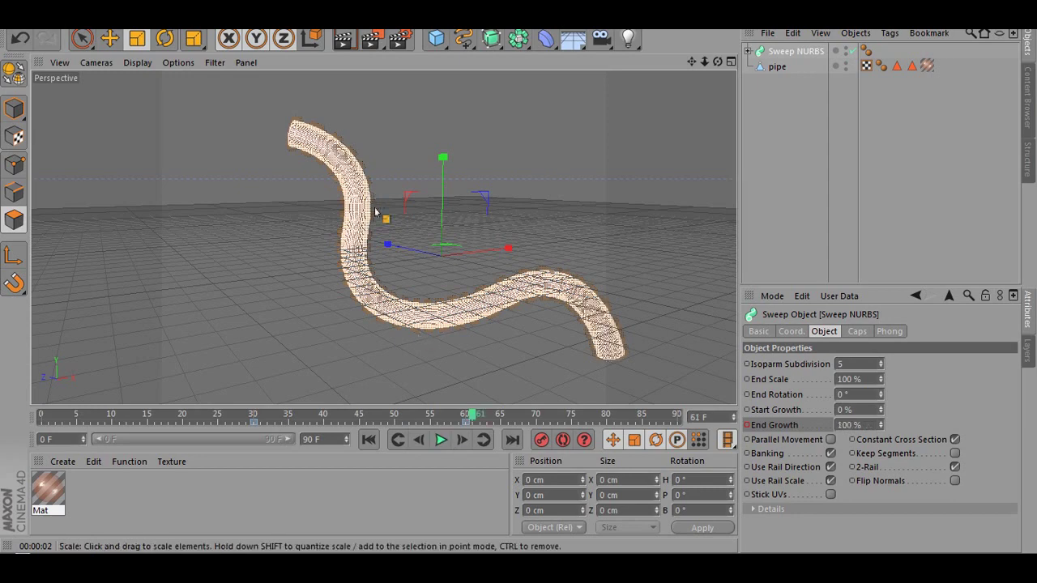
pyautogui.click(350, 40)
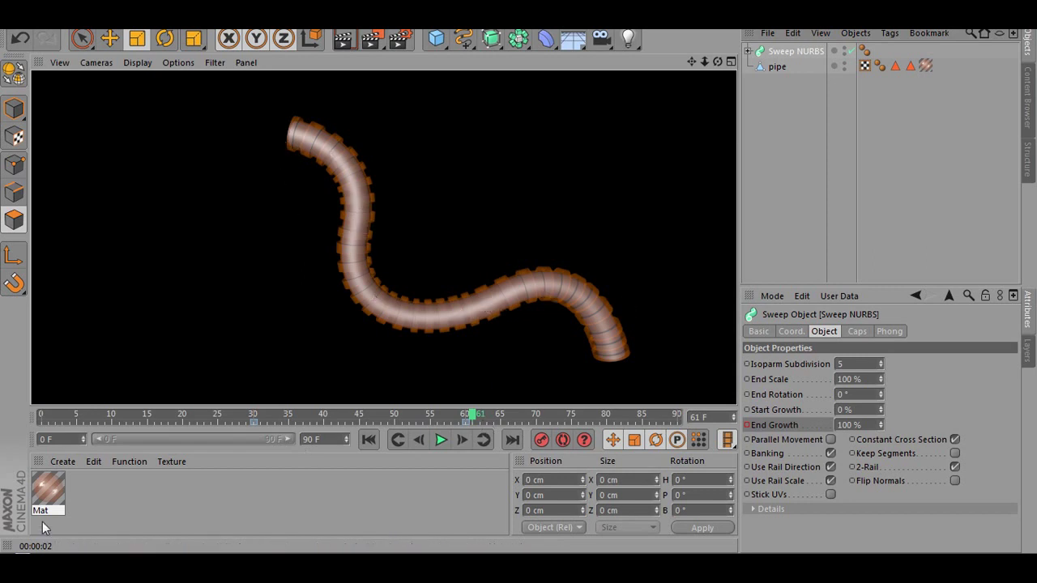
# Step: Create a new grey material with RGB 148, 148, 148 and enable its Reflection at 83 % brightness
pyautogui.doubleClick(215, 511)
pyautogui.doubleClick(42, 489)
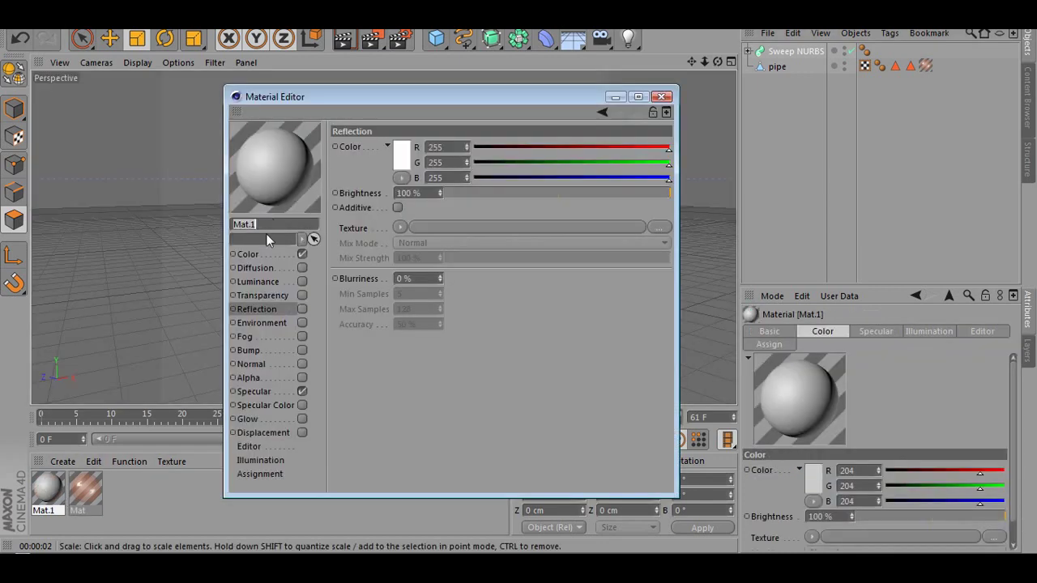
pyautogui.click(249, 256)
pyautogui.click(403, 161)
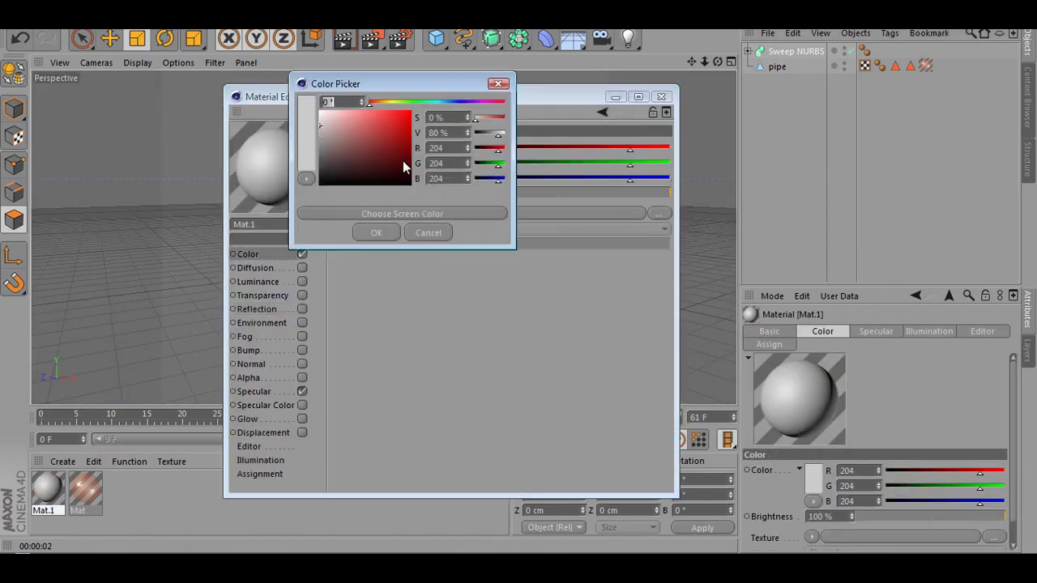
pyautogui.moveTo(343, 146); pyautogui.dragTo(286, 142)
pyautogui.click(376, 233)
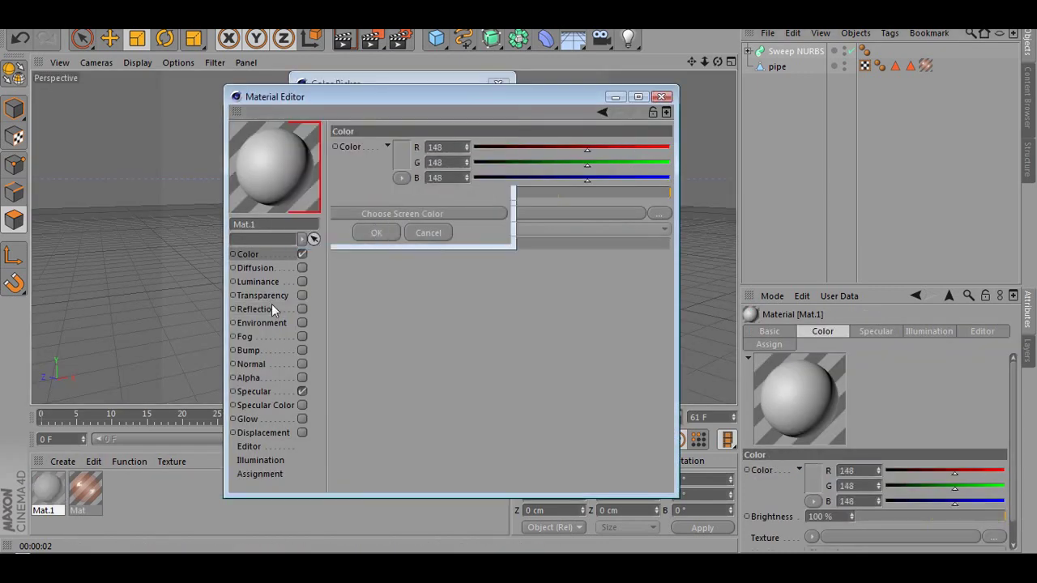
pyautogui.click(301, 309)
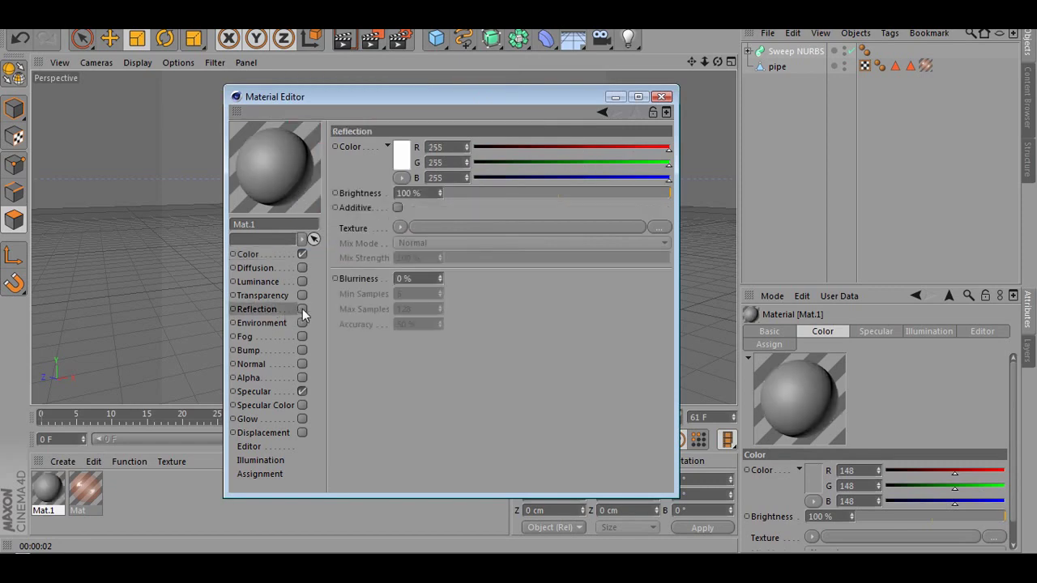
pyautogui.moveTo(669, 193); pyautogui.dragTo(633, 194)
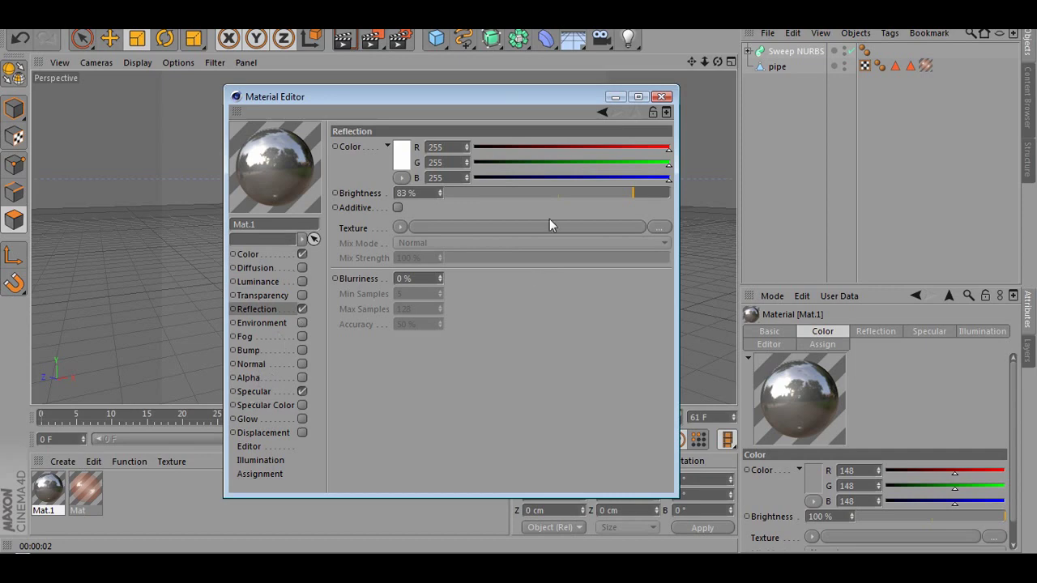
# Step: Shape the new material's specular highlight with 24 % width, 58 % height and 52 % falloff
pyautogui.moveTo(489, 225); pyautogui.dragTo(568, 209)
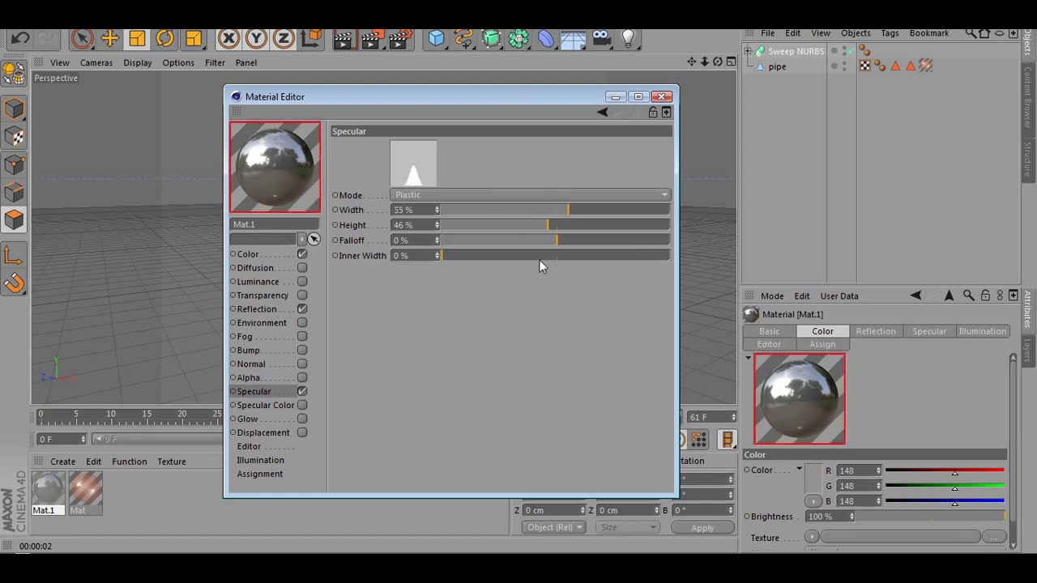
pyautogui.moveTo(517, 242); pyautogui.dragTo(592, 242)
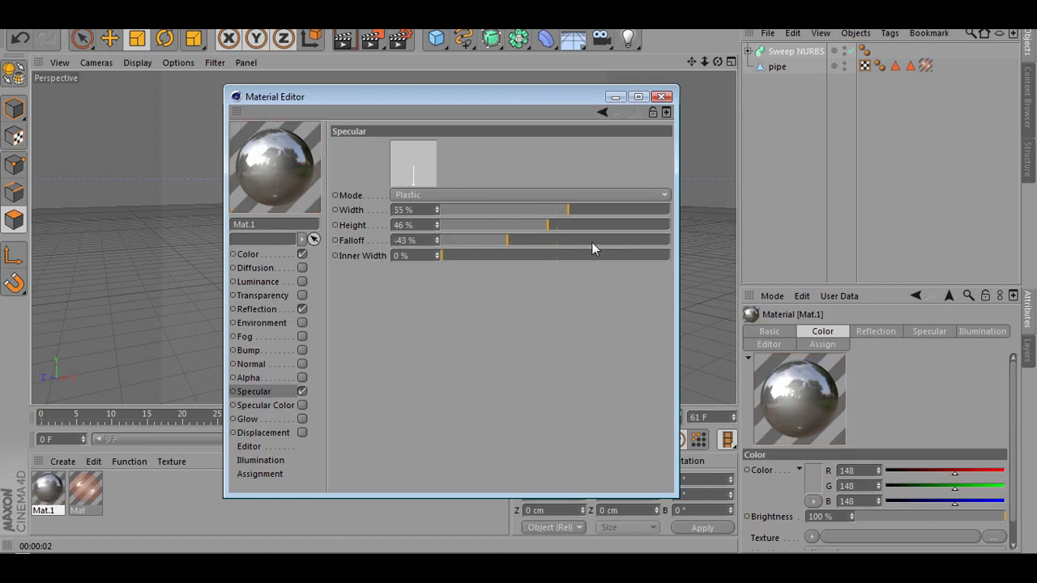
pyautogui.click(501, 224)
pyautogui.click(499, 242)
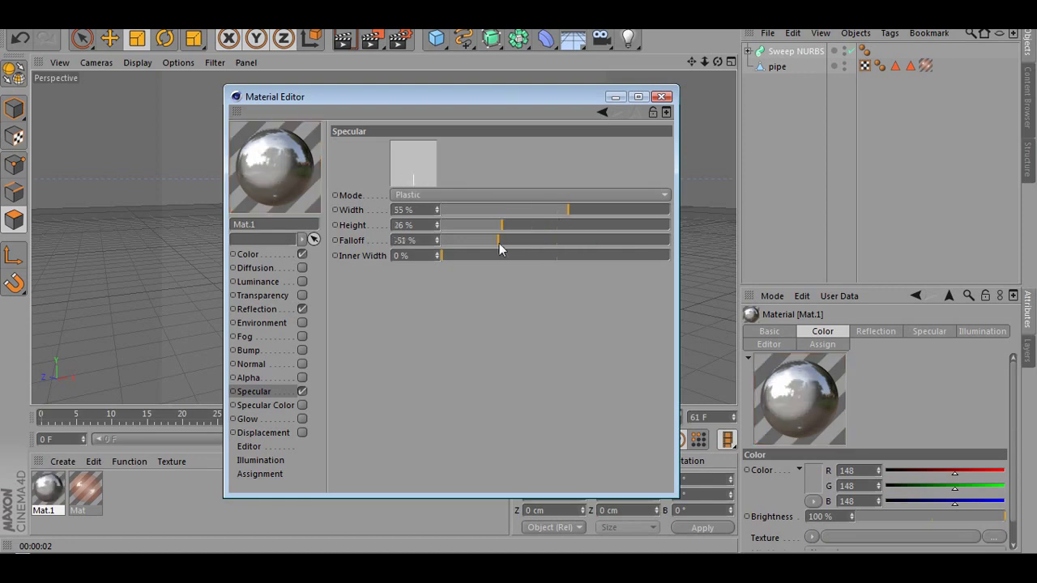
pyautogui.click(494, 240)
pyautogui.click(497, 210)
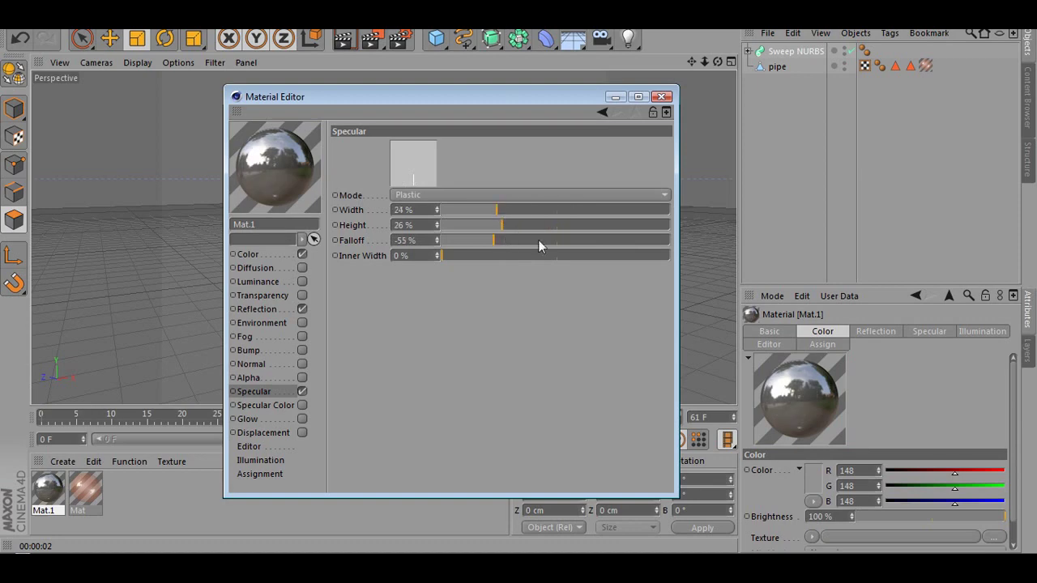
pyautogui.click(616, 241)
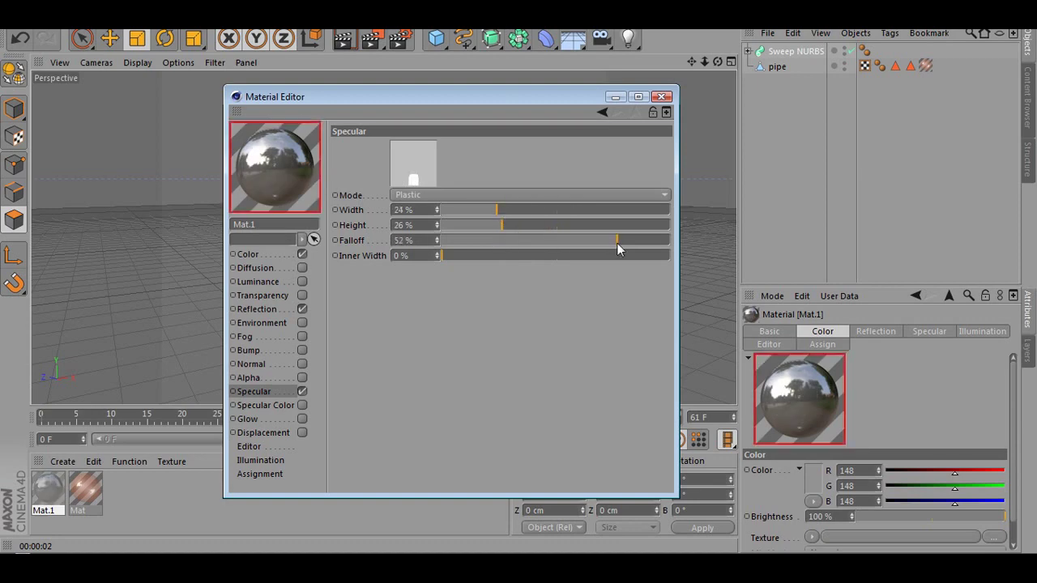
pyautogui.click(576, 224)
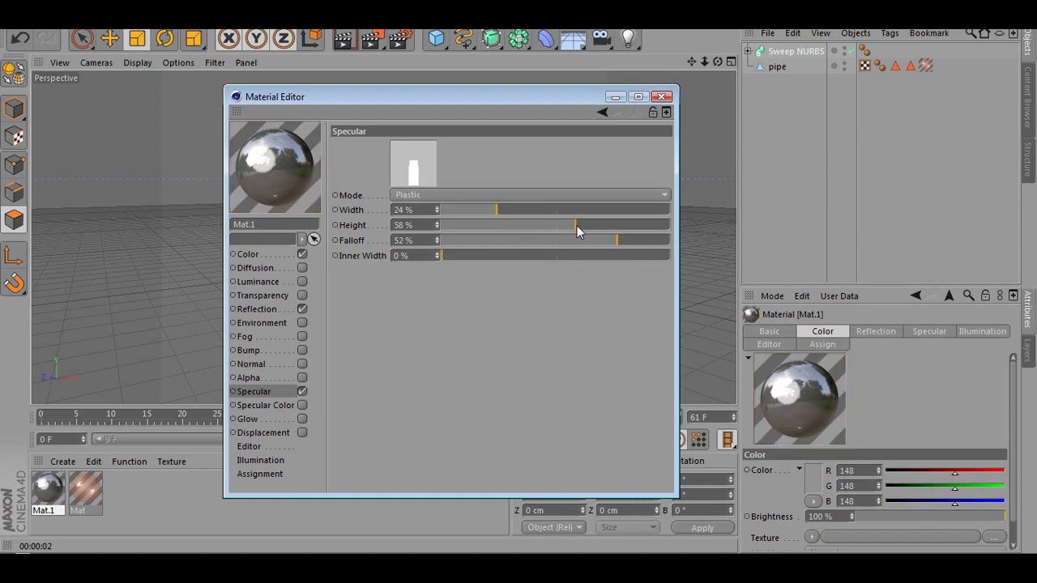
pyautogui.click(662, 97)
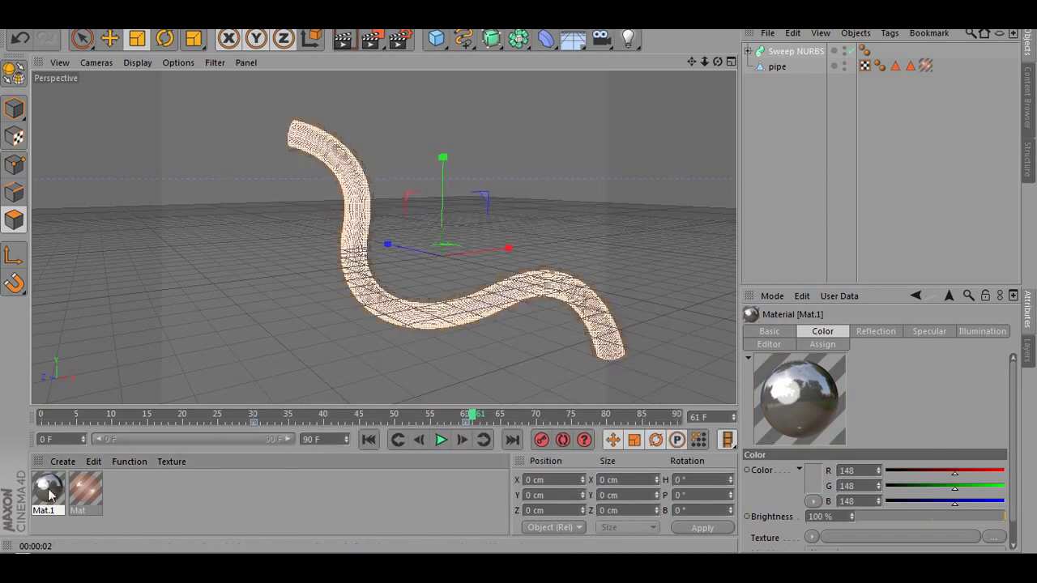
# Step: Change the reflective grey material's colour to a light blue with RGB 107, 152, 215
pyautogui.moveTo(49, 486)
pyautogui.mouseDown()
pyautogui.moveTo(91, 508)
pyautogui.moveTo(50, 496)
pyautogui.mouseUp()
pyautogui.doubleClick(42, 493)
pyautogui.click(253, 253)
pyautogui.click(399, 160)
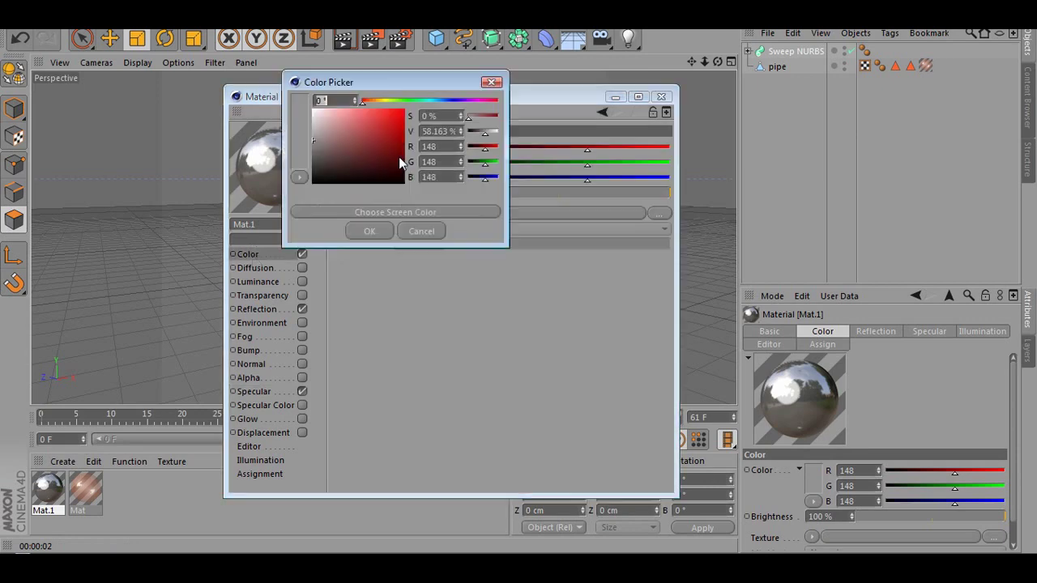
pyautogui.click(430, 100)
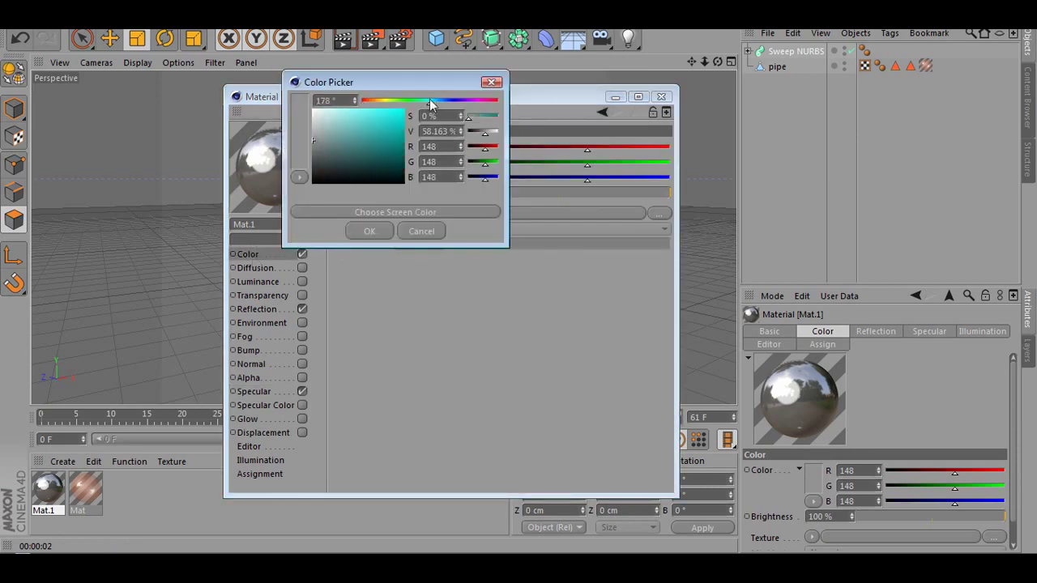
pyautogui.click(444, 99)
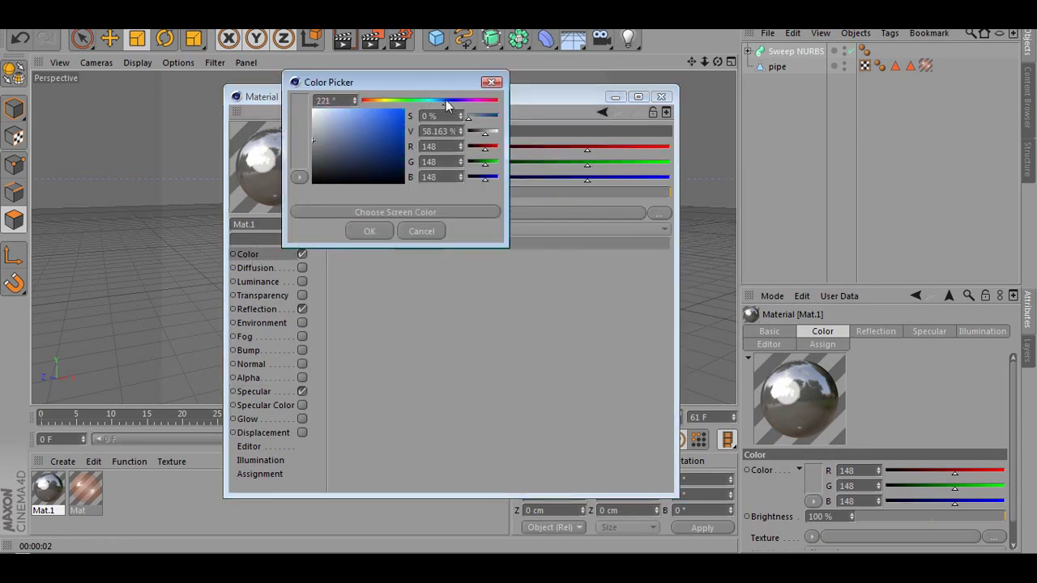
pyautogui.click(359, 120)
pyautogui.click(370, 231)
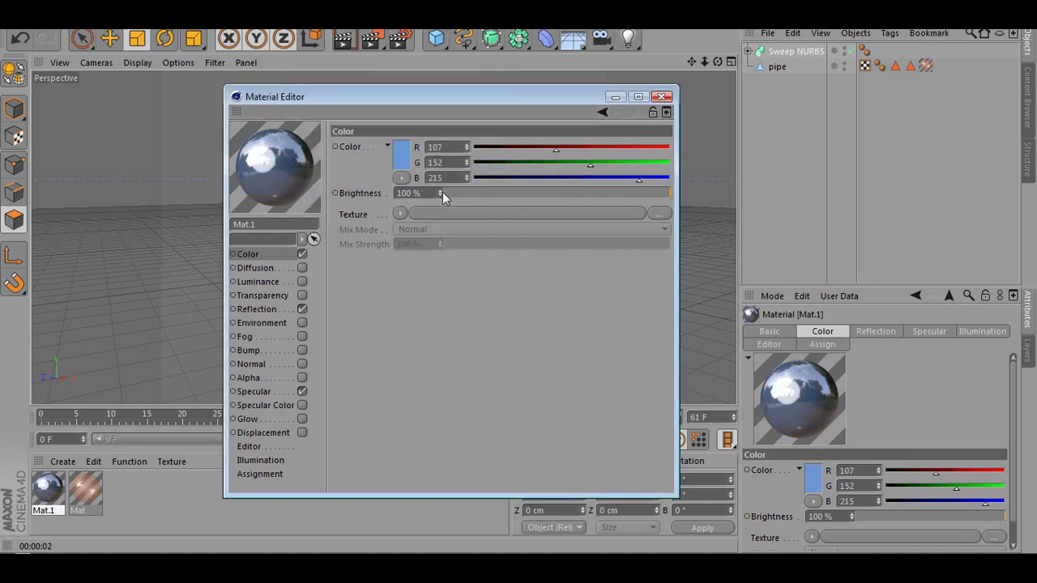
# Step: Raise the blue material's colour brightness to 150 % and close its editor
pyautogui.moveTo(442, 192); pyautogui.dragTo(442, 158)
pyautogui.click(443, 196)
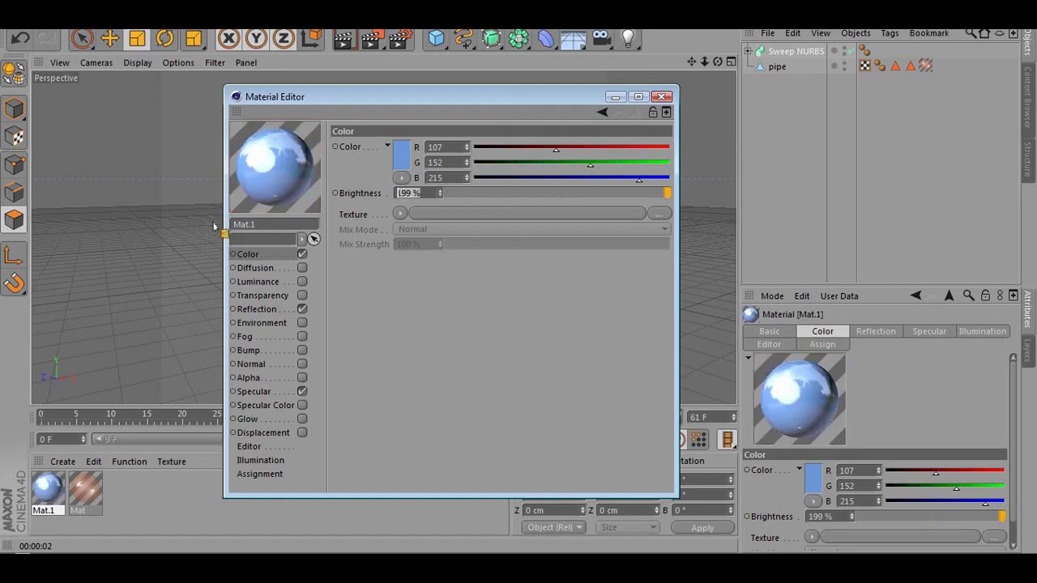
pyautogui.write('150')
pyautogui.press('Return')
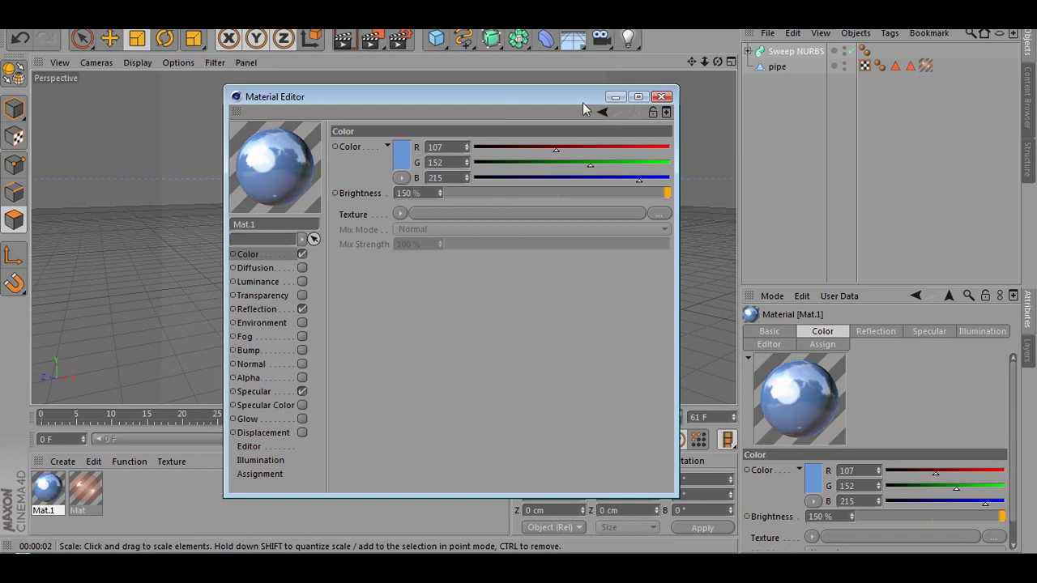
pyautogui.click(663, 97)
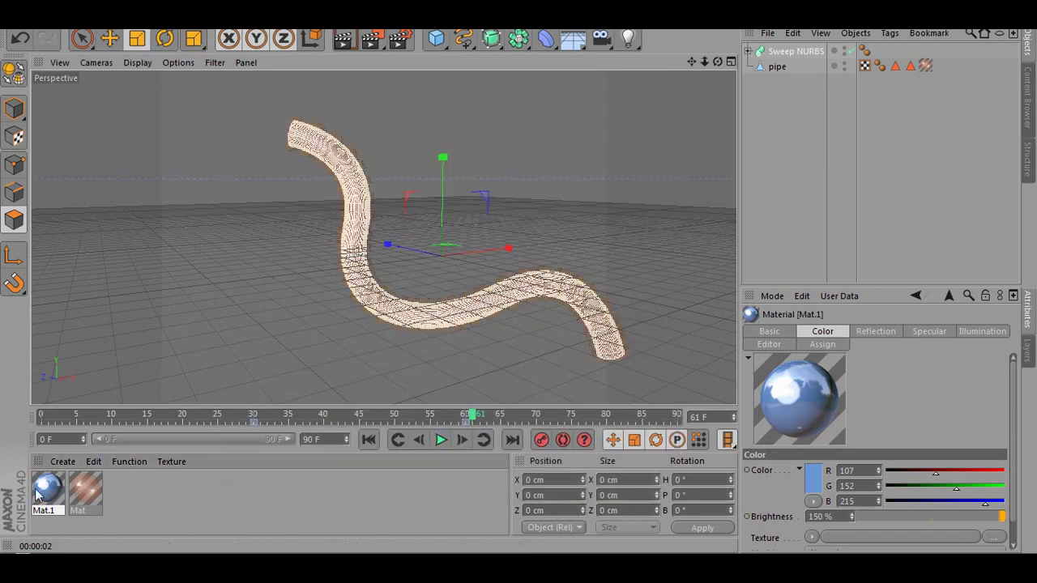
# Step: Apply the blue material to the Sweep NURBS and render the view
pyautogui.moveTo(45, 493); pyautogui.dragTo(789, 52)
pyautogui.click(828, 154)
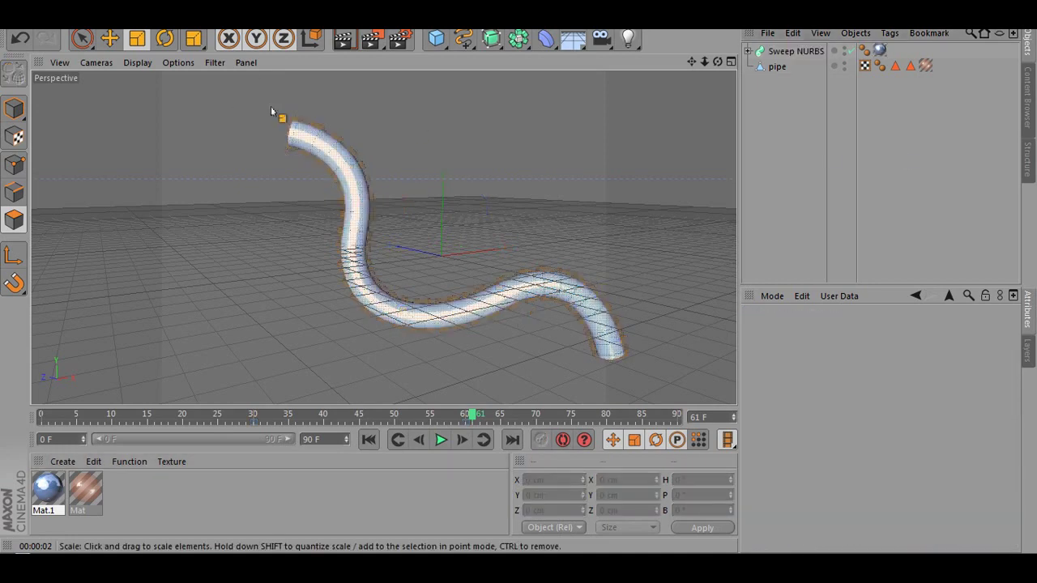
pyautogui.click(342, 44)
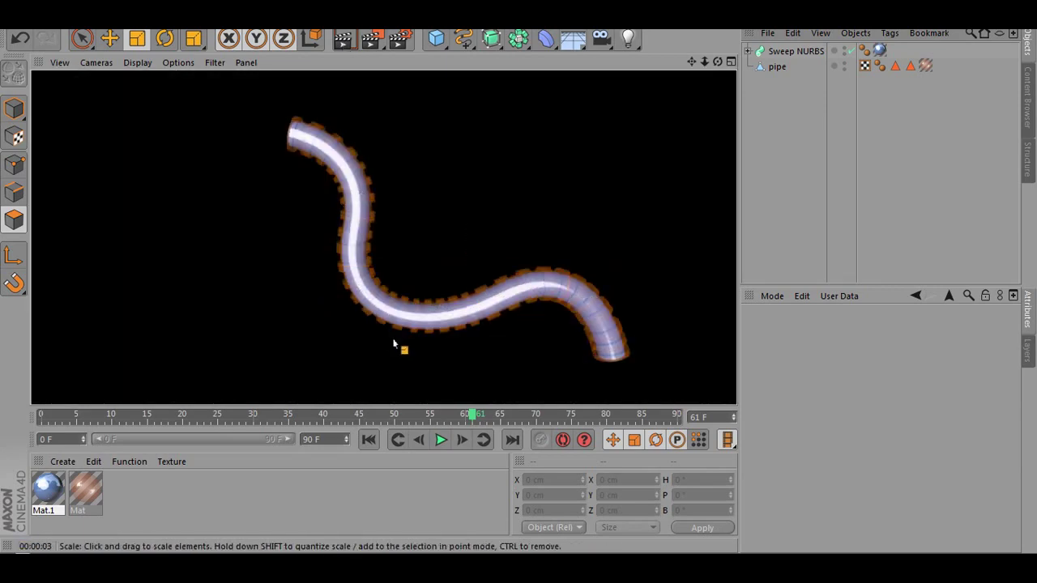
# Step: Disable Specular in the blue material and render the view again
pyautogui.doubleClick(47, 494)
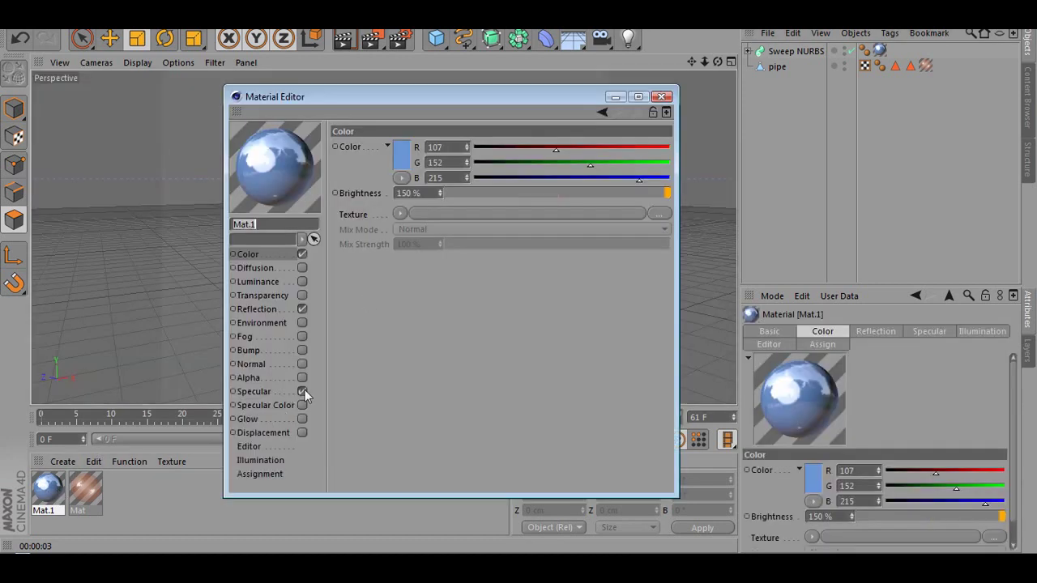
pyautogui.click(302, 391)
pyautogui.click(663, 97)
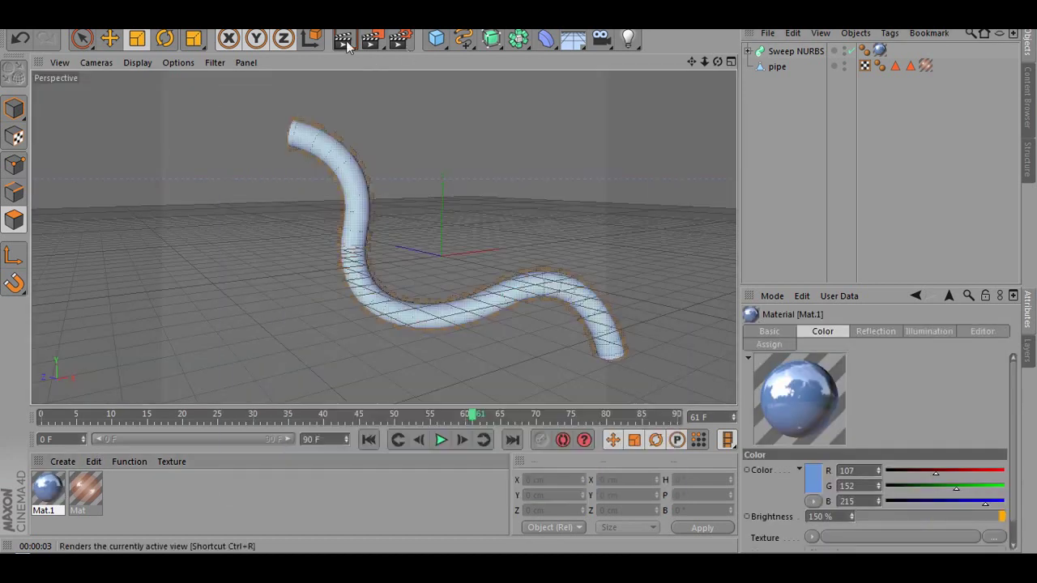
pyautogui.click(346, 42)
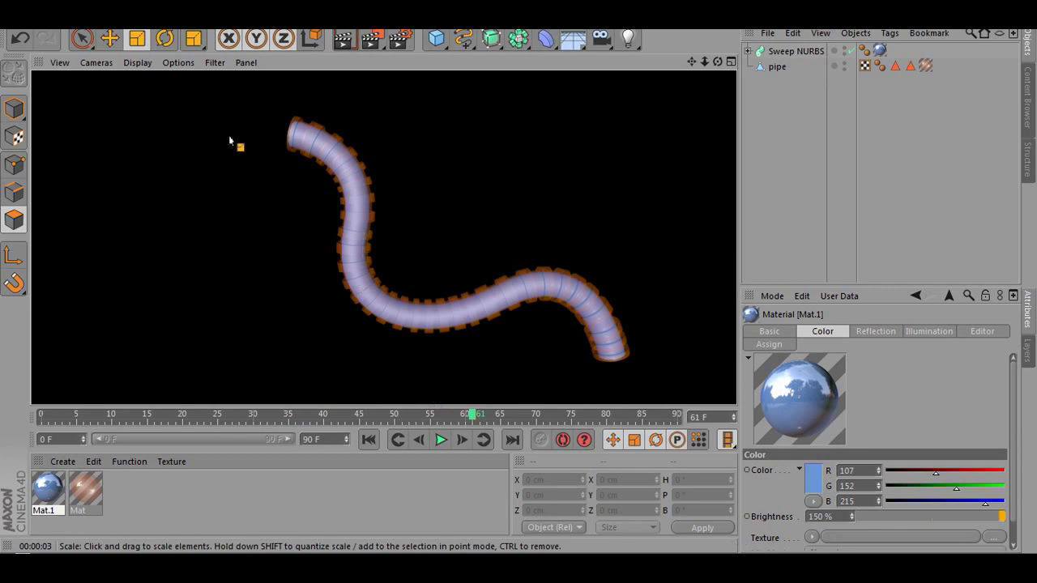
# Step: Render a close-up of the pipe's upper end to examine the blue sweep inside it
pyautogui.scroll(3, 238, 137)
pyautogui.scroll(3, 359, 108)
pyautogui.click(341, 43)
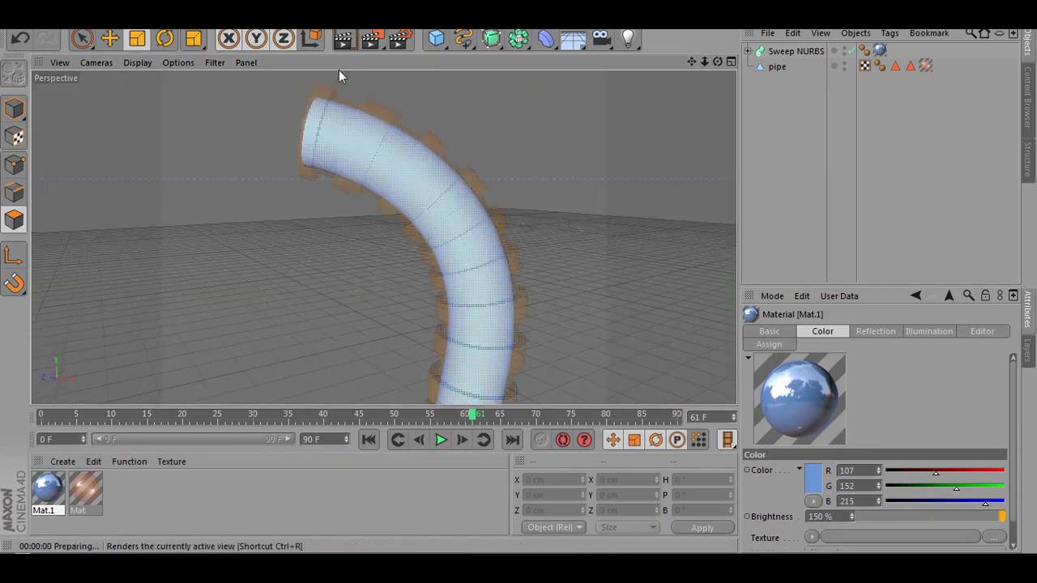
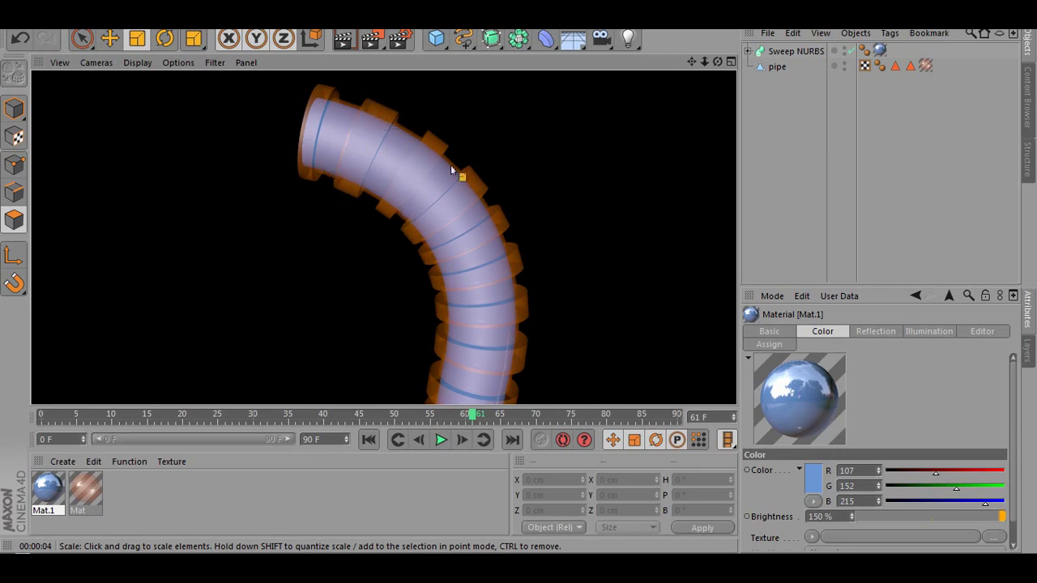
# Step: Play the growth animation from frame 0 with the whole pipe in view and stop it at frame 45
pyautogui.click(720, 61)
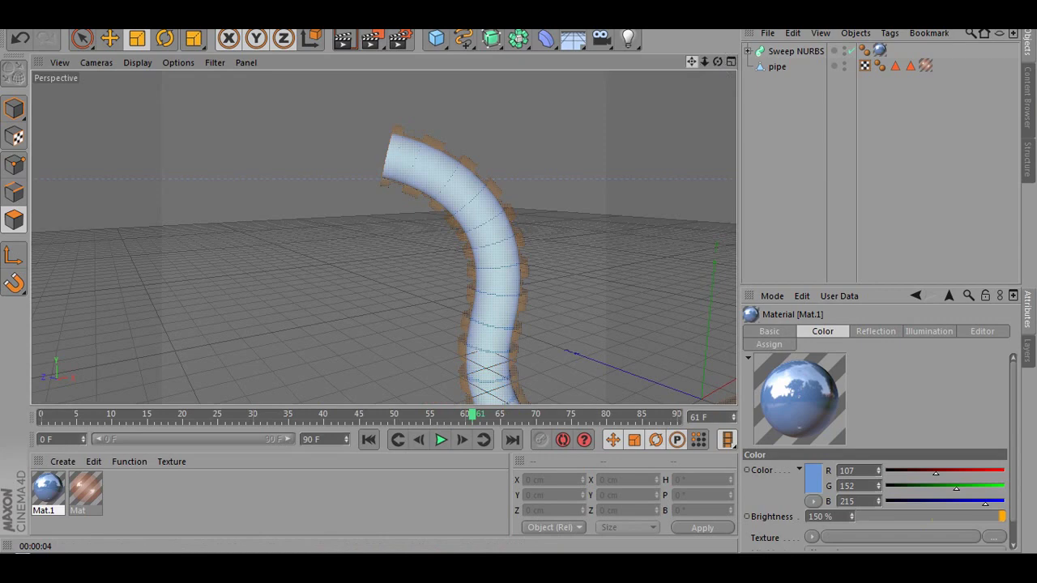
pyautogui.moveTo(691, 61); pyautogui.dragTo(499, 16)
pyautogui.scroll(-3, 483, 250)
pyautogui.moveTo(438, 413); pyautogui.dragTo(313, 414)
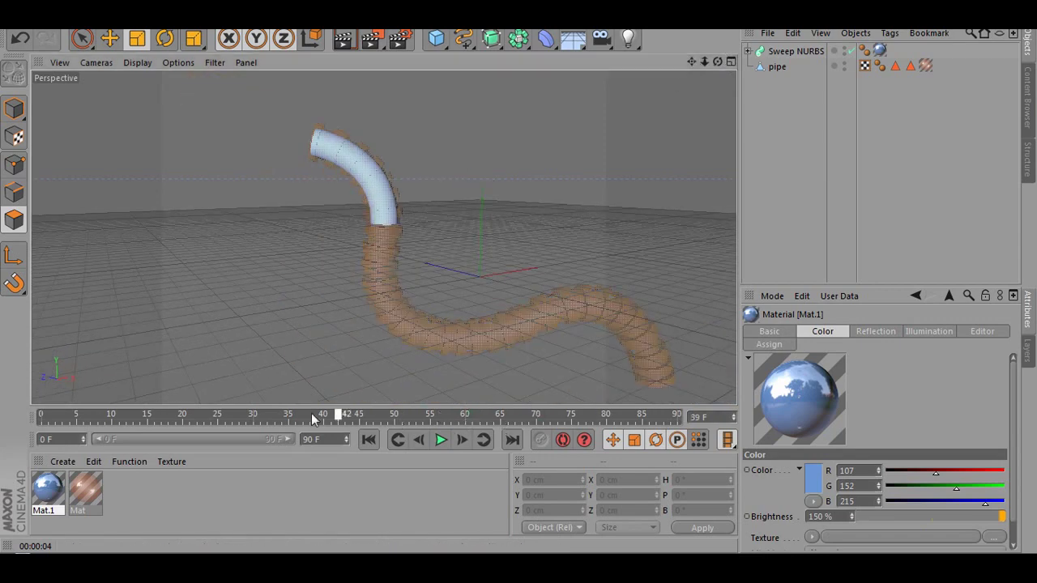
pyautogui.click(368, 440)
pyautogui.click(441, 439)
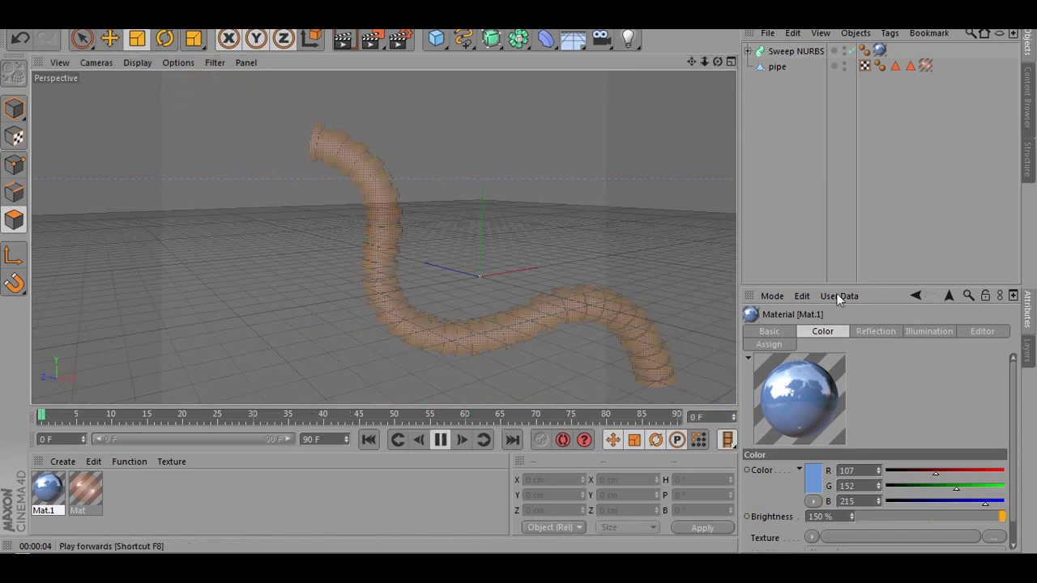
pyautogui.click(440, 440)
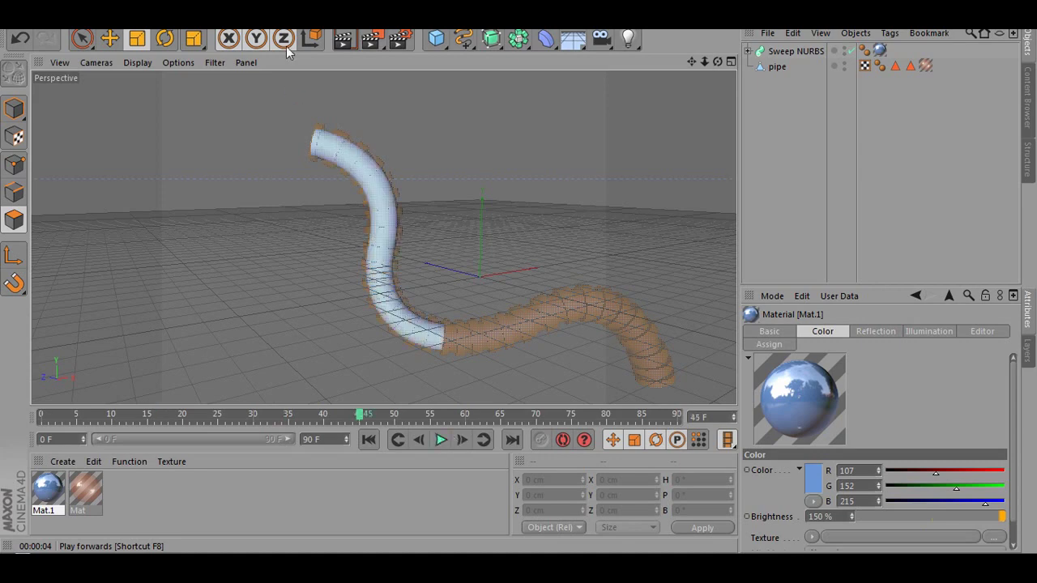
# Step: Render the view at frame 45 to check the half-grown sweep inside the pipe
pyautogui.keyDown('alt'); pyautogui.moveTo(467, 267); pyautogui.dragTo(383, 237, button='middle'); pyautogui.keyUp('alt')
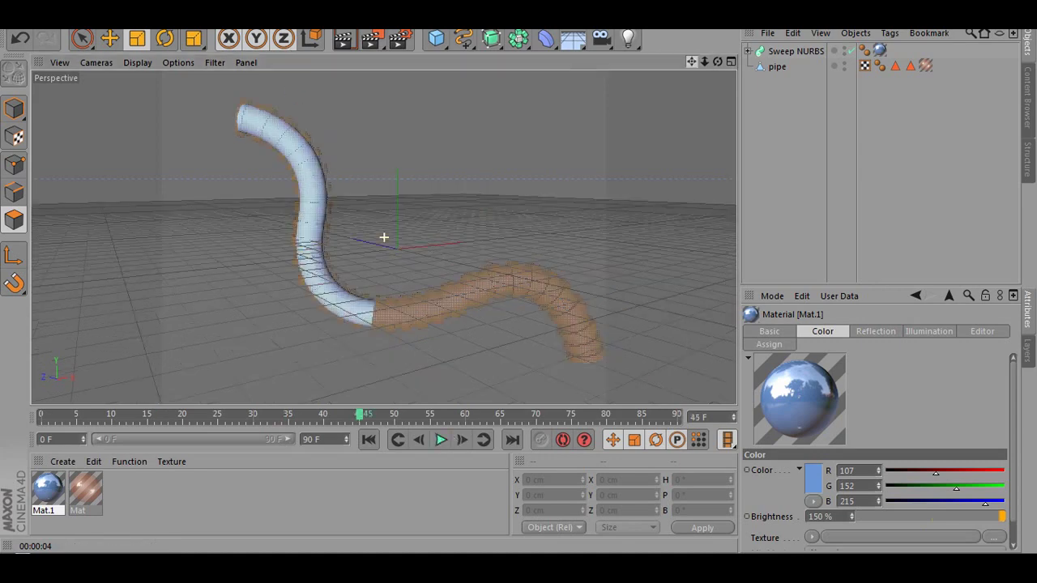
pyautogui.click(343, 38)
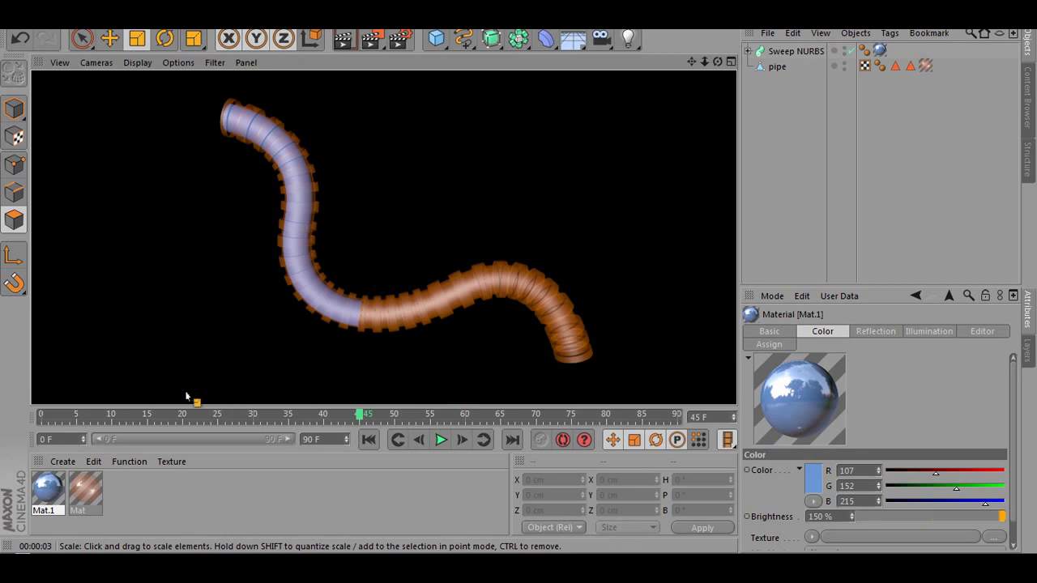
pyautogui.click(415, 255)
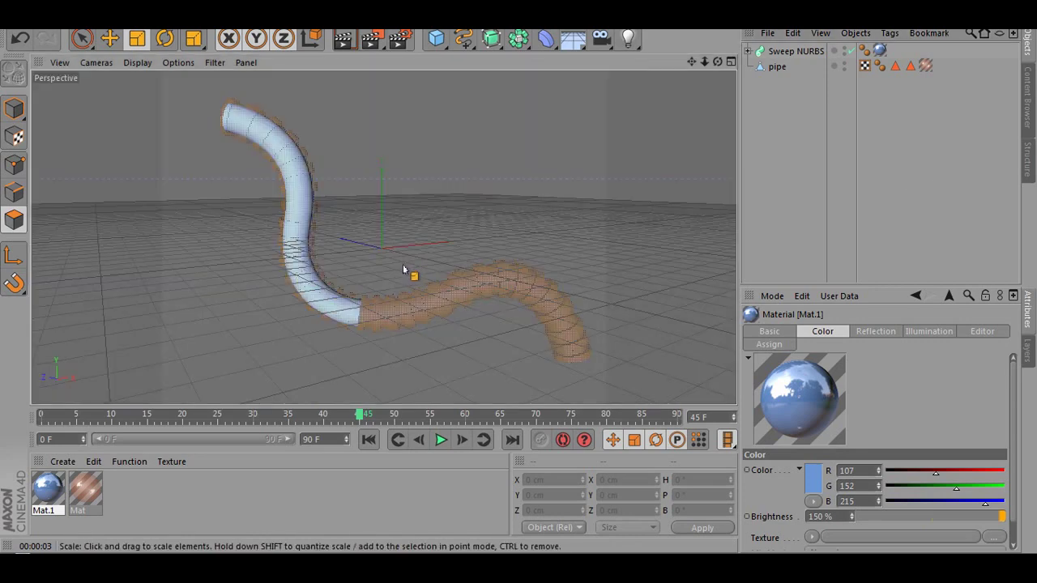
# Step: Group the pipe and the Sweep NURBS under a null object and rename the null as Pipe
pyautogui.scroll(-4, 403, 267)
pyautogui.moveTo(692, 62)
pyautogui.mouseDown()
pyautogui.moveTo(733, 87)
pyautogui.moveTo(752, 120)
pyautogui.moveTo(720, 71)
pyautogui.moveTo(684, 64)
pyautogui.mouseUp()
pyautogui.scroll(4, 393, 254)
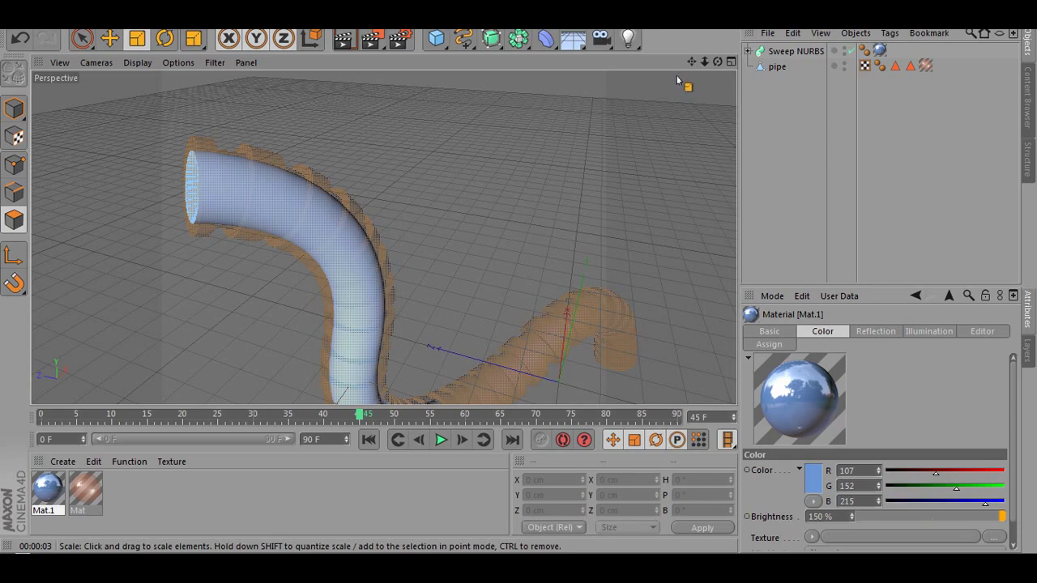
pyautogui.click(777, 66)
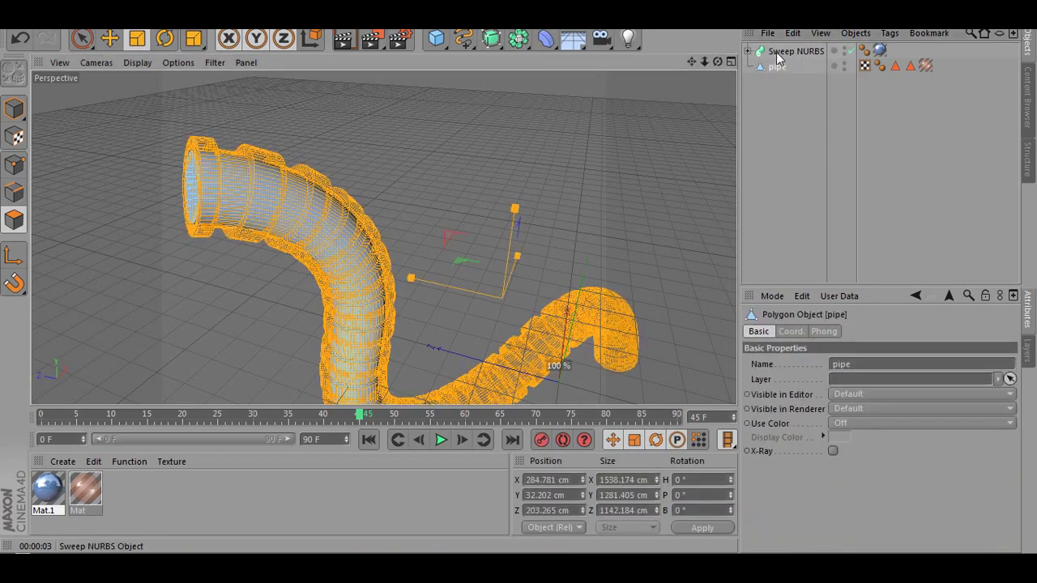
pyautogui.keyDown('ctrl'); pyautogui.click(781, 51); pyautogui.keyUp('ctrl')
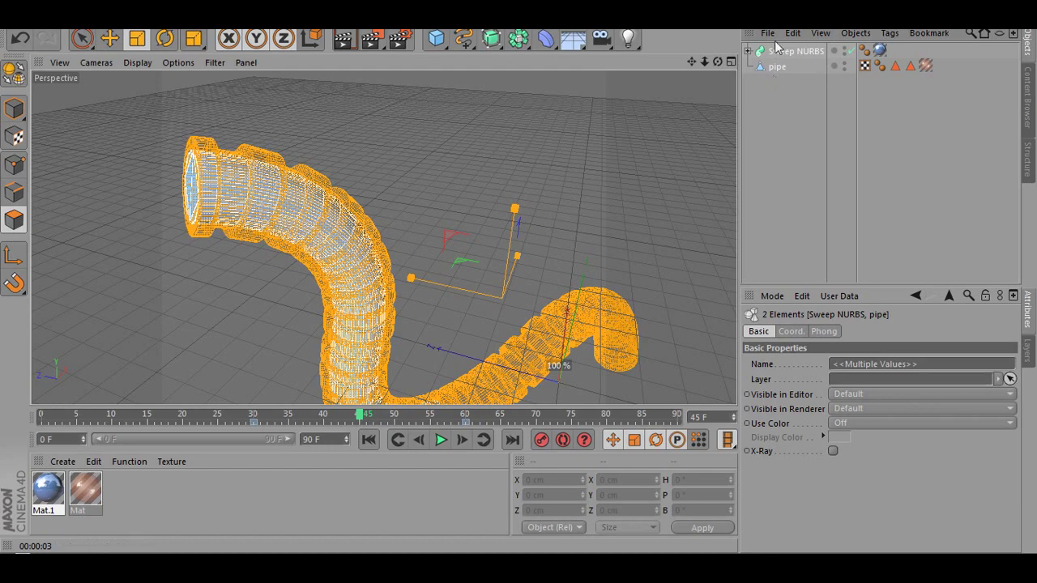
pyautogui.hotkey('alt', 'g')
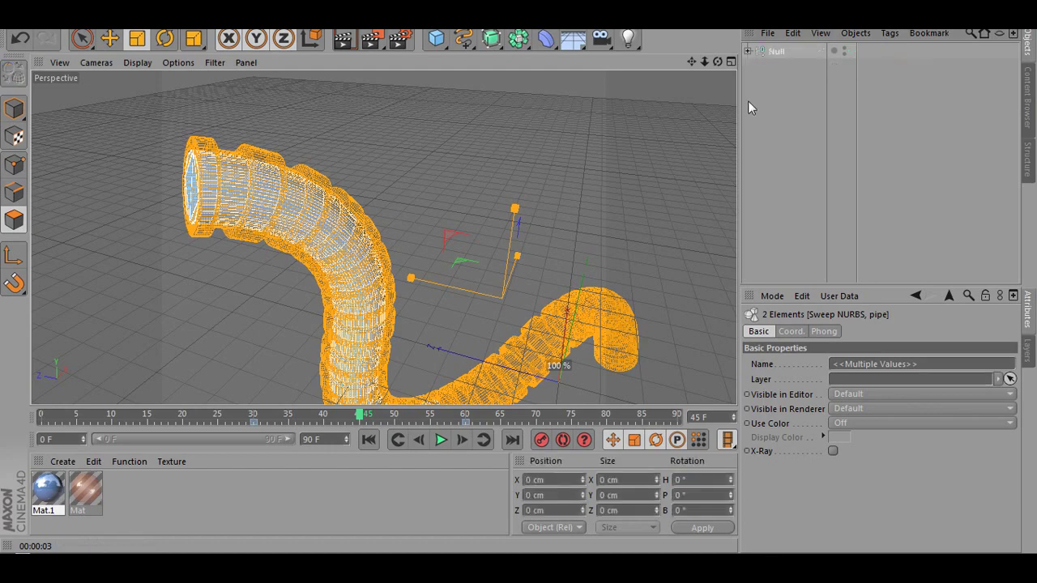
pyautogui.doubleClick(776, 51)
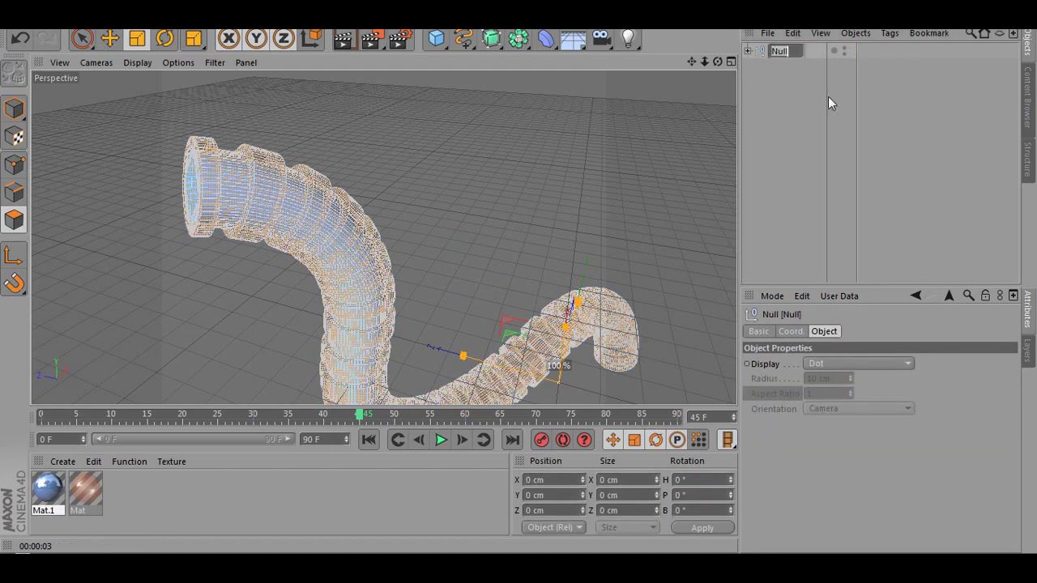
pyautogui.write('Pipe')
pyautogui.press('Return')
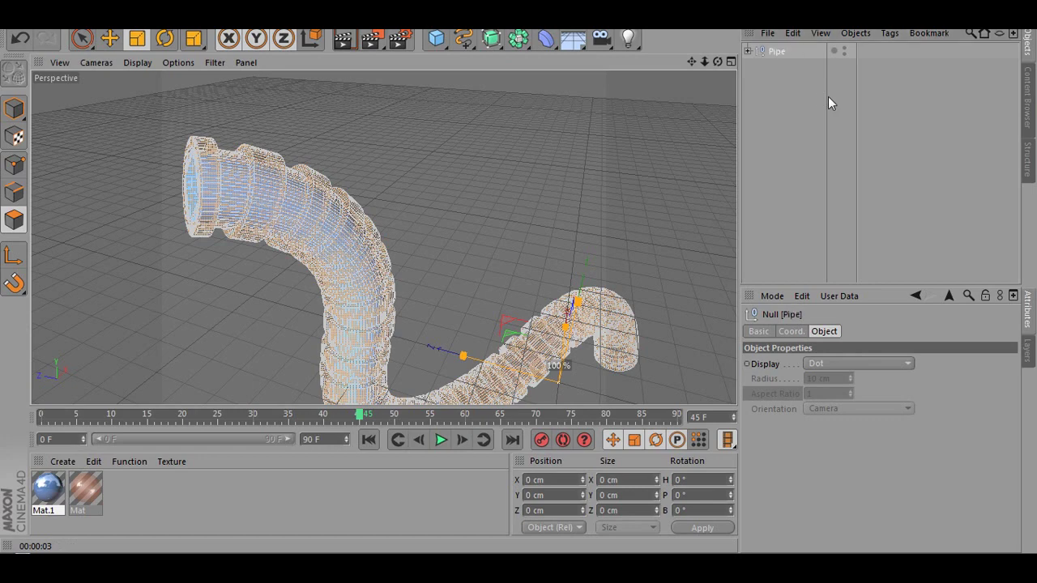
# Step: Add a Plane object and rotate it to a bank of -90° so it stands upright
pyautogui.scroll(-4, 555, 136)
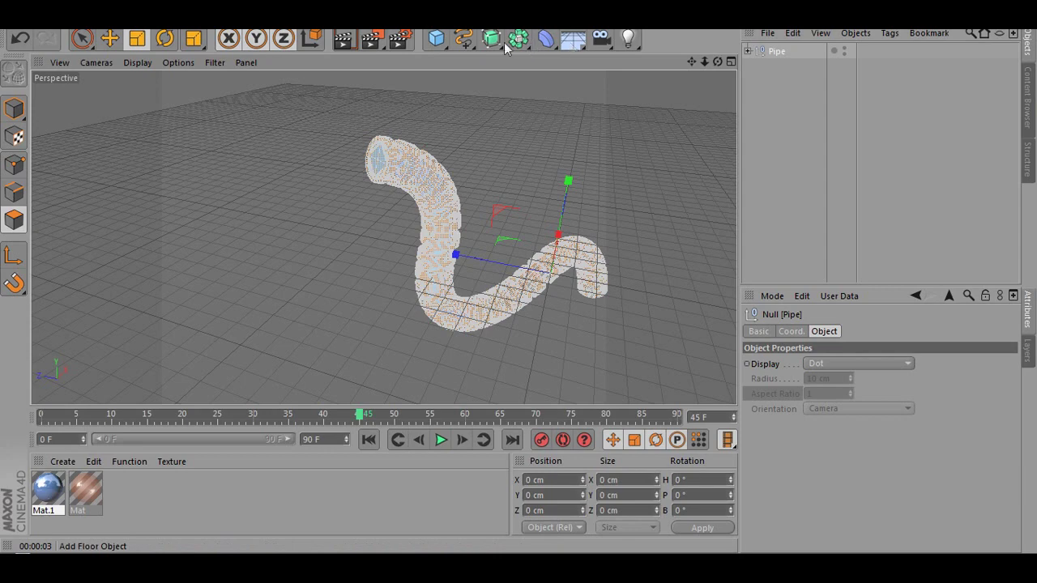
pyautogui.click(436, 38)
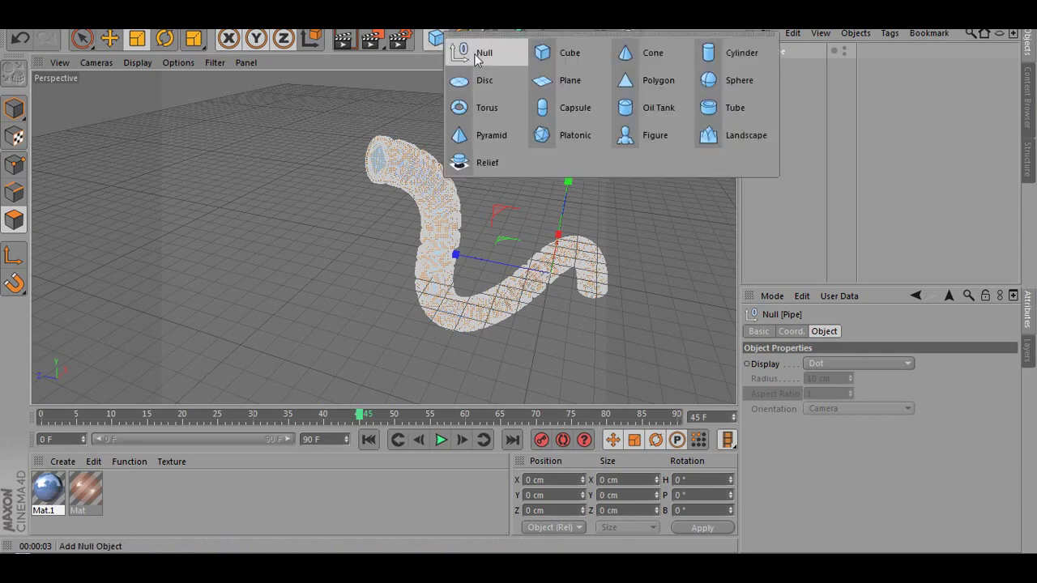
pyautogui.click(536, 86)
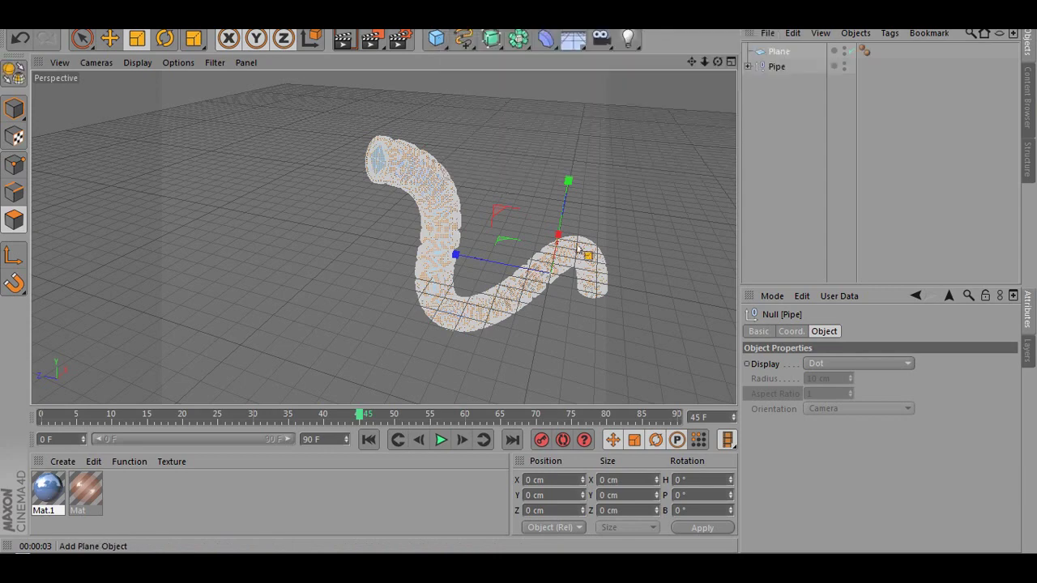
pyautogui.click(165, 38)
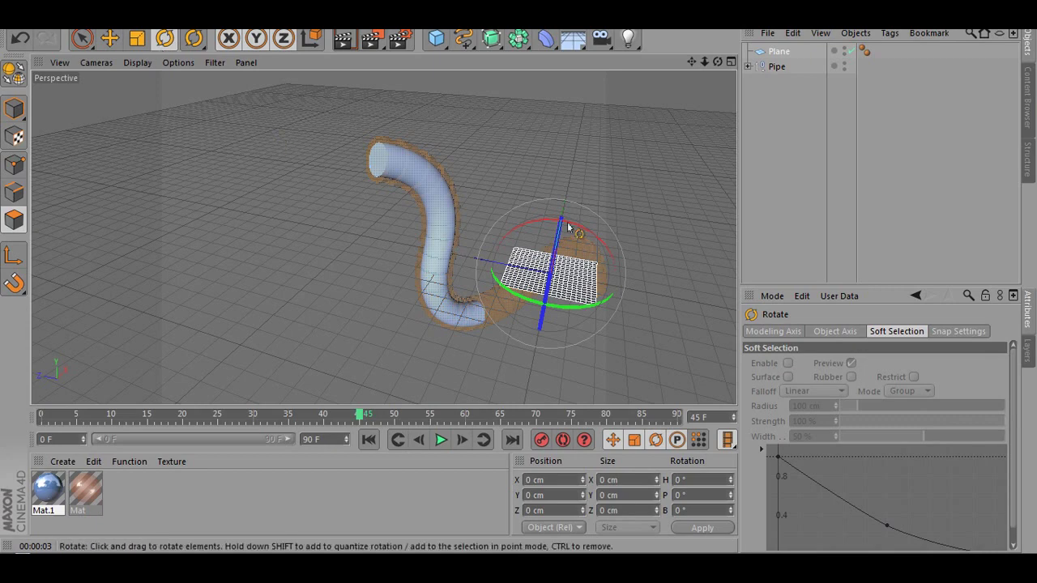
pyautogui.moveTo(558, 237); pyautogui.dragTo(511, 396)
# Step: Move the upright plane from the origin to just in front of the pipe's upper end
pyautogui.click(110, 40)
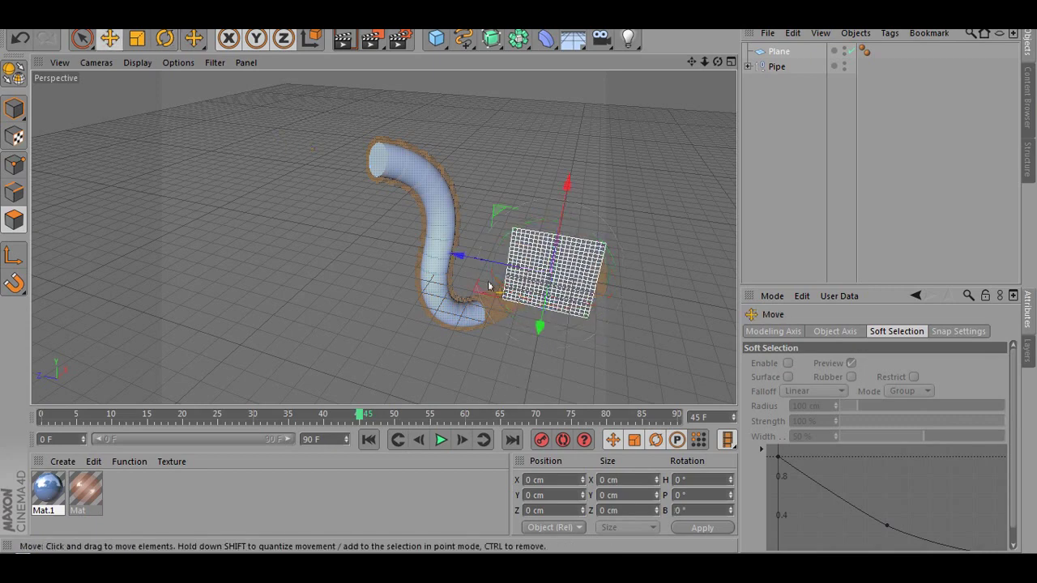
pyautogui.moveTo(474, 261); pyautogui.dragTo(424, 336)
pyautogui.hotkey('ctrl', 'z')
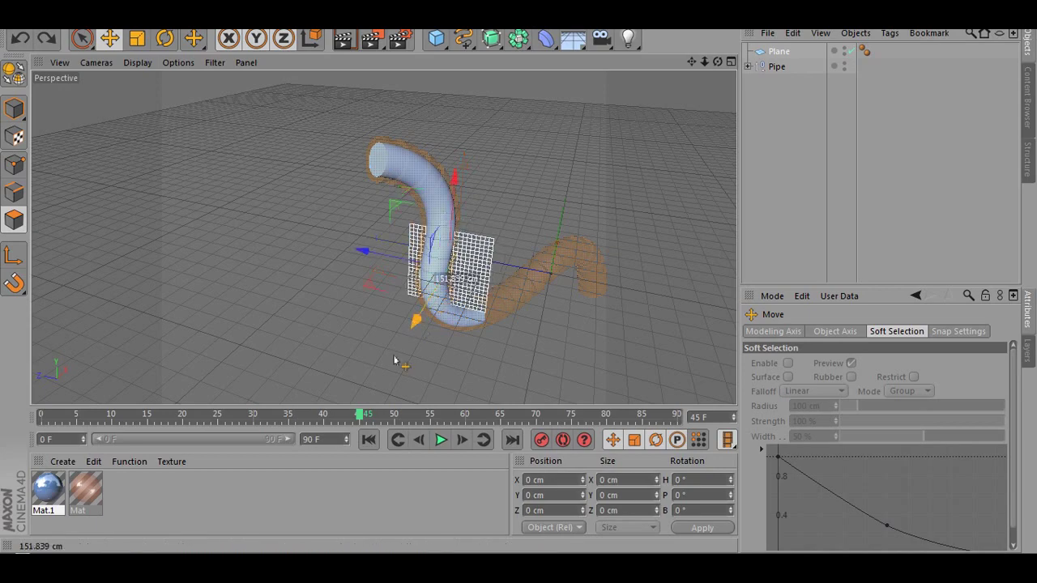
pyautogui.hotkey('ctrl', 'y')
pyautogui.moveTo(425, 201); pyautogui.dragTo(320, 174)
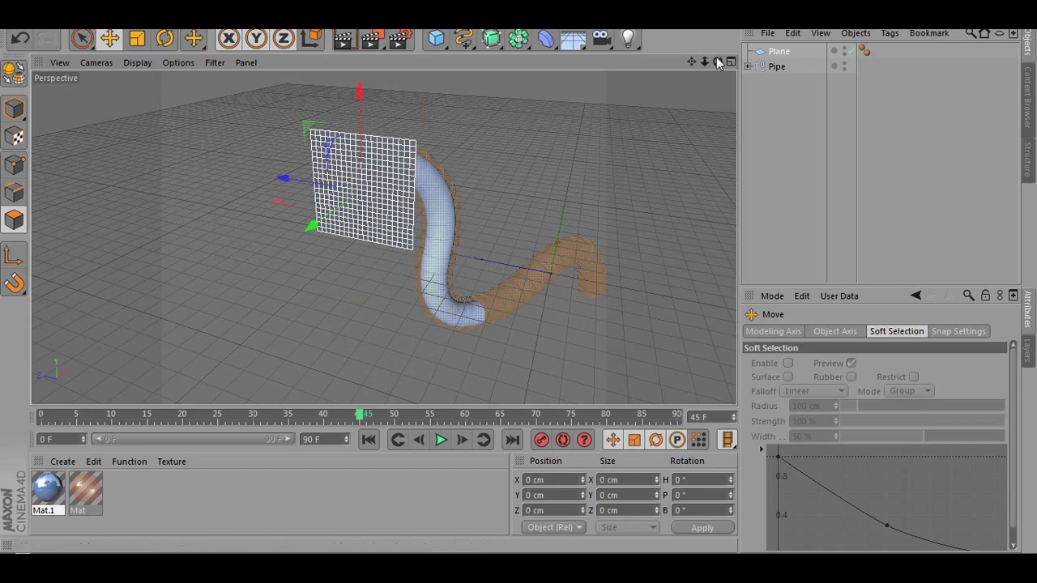
# Step: Turn the plane to a heading of about -34° and move it up against the pipe's upper opening
pyautogui.moveTo(718, 62)
pyautogui.mouseDown()
pyautogui.moveTo(656, 74)
pyautogui.moveTo(701, 58)
pyautogui.mouseUp()
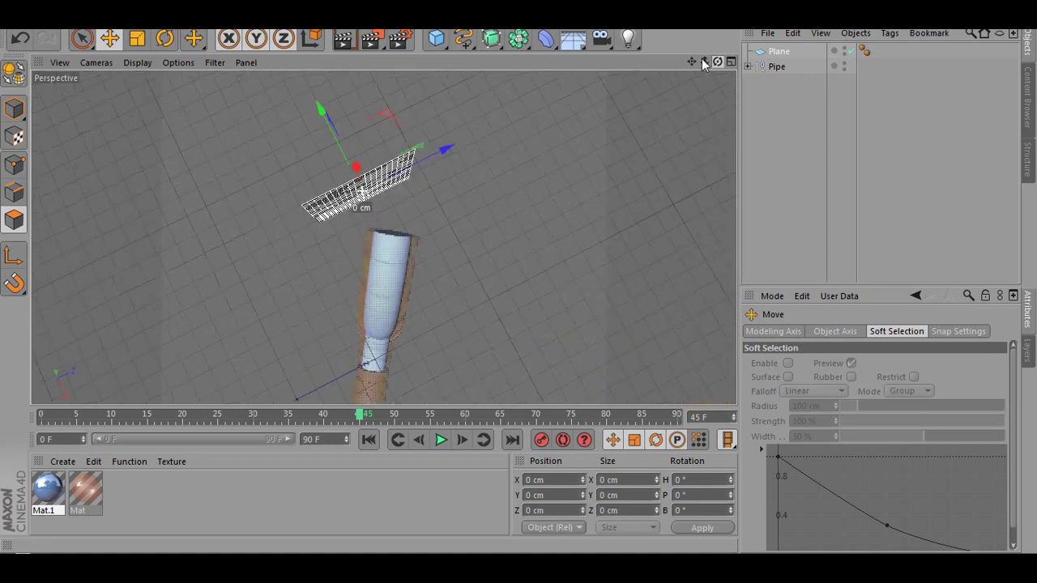
pyautogui.click(164, 40)
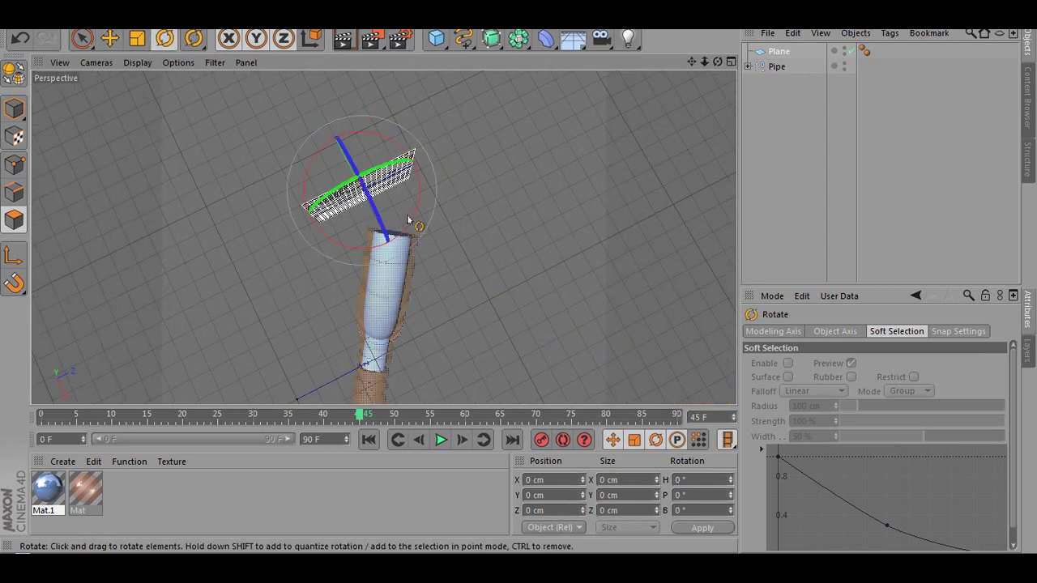
pyautogui.moveTo(412, 224); pyautogui.dragTo(390, 258)
pyautogui.click(109, 38)
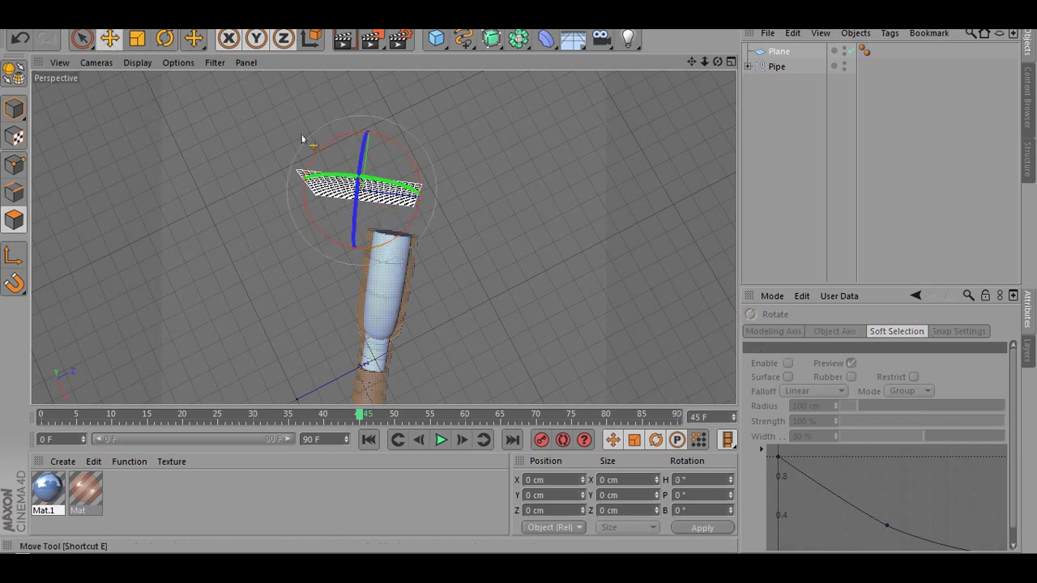
pyautogui.moveTo(417, 207); pyautogui.dragTo(463, 221)
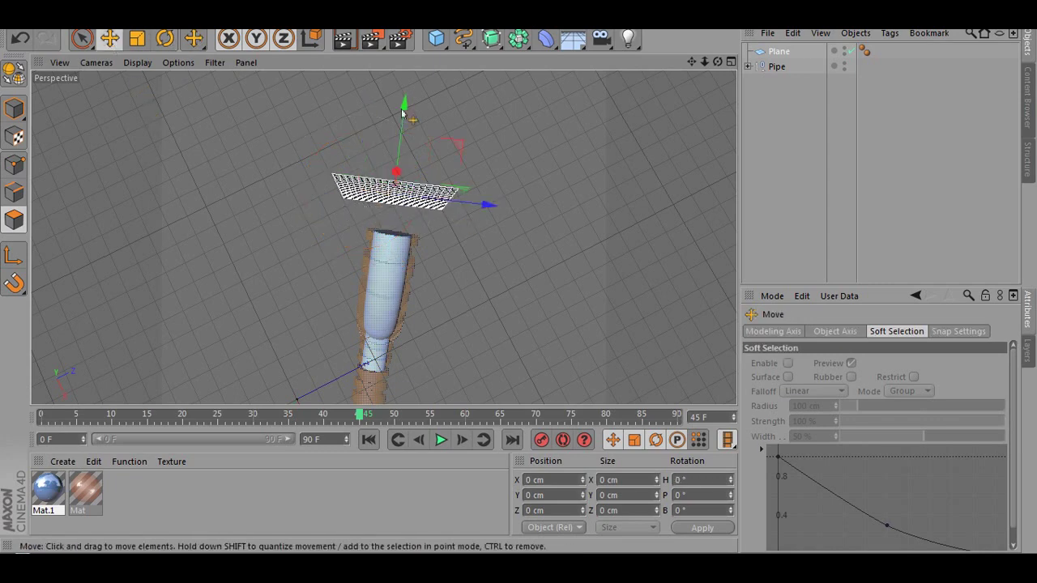
pyautogui.moveTo(405, 138); pyautogui.dragTo(661, 94)
pyautogui.moveTo(716, 61); pyautogui.dragTo(688, 64)
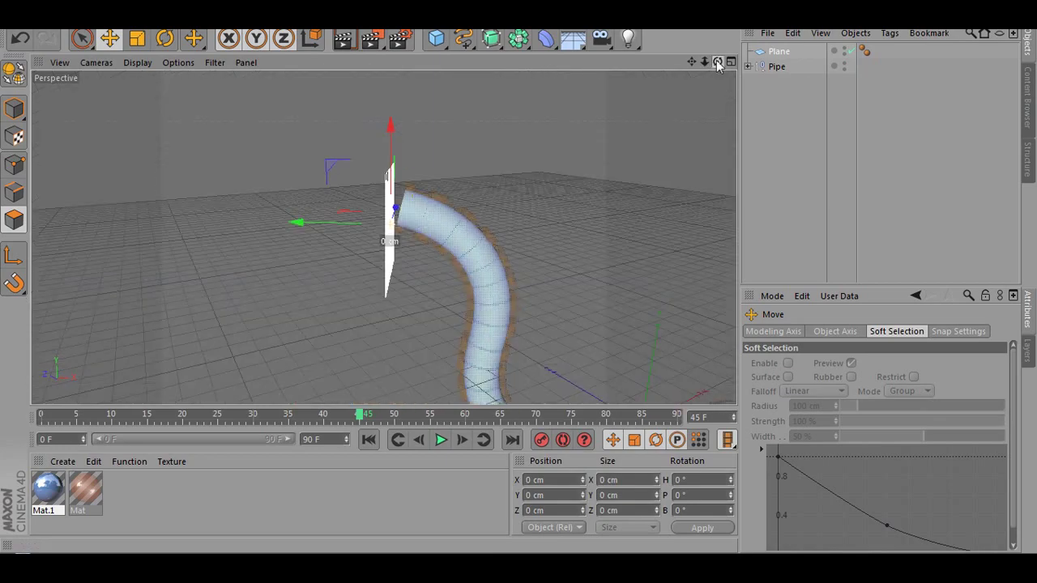
# Step: Rotate the Pipe group about its vertical axis so the pipe's upper end faces the plane squarely
pyautogui.click(777, 68)
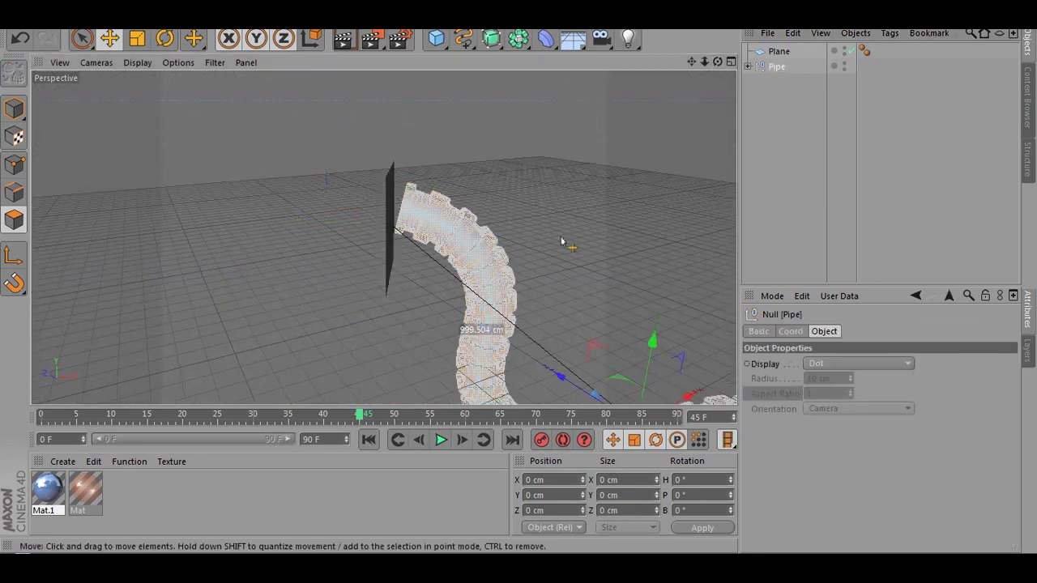
pyautogui.click(165, 39)
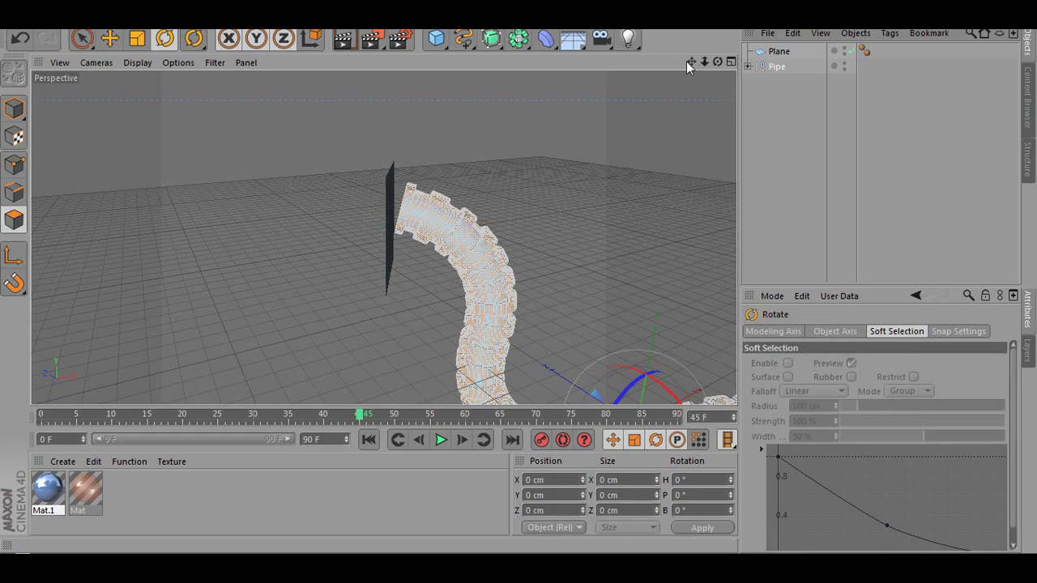
pyautogui.moveTo(688, 63); pyautogui.dragTo(612, 34)
pyautogui.moveTo(567, 342); pyautogui.dragTo(536, 362)
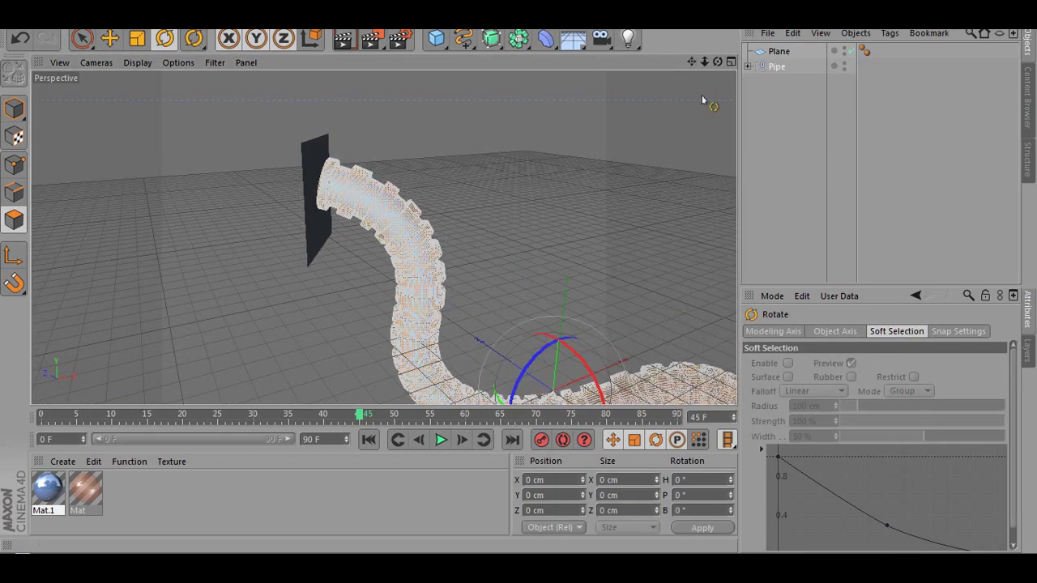
pyautogui.moveTo(717, 61); pyautogui.dragTo(567, 117)
pyautogui.scroll(-5, 597, 189)
pyautogui.moveTo(563, 274); pyautogui.dragTo(555, 268)
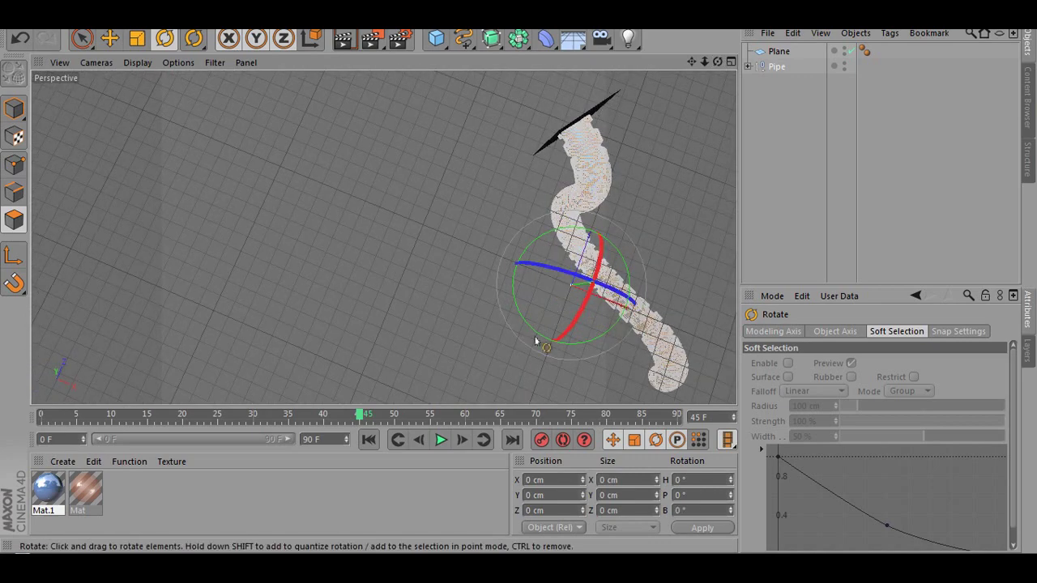
pyautogui.moveTo(534, 332); pyautogui.dragTo(544, 342)
pyautogui.moveTo(717, 61); pyautogui.dragTo(384, 237)
pyautogui.scroll(3, 484, 160)
# Step: Stretch the plane in model mode to about 778 cm wide and 11,660 cm high using its size handles
pyautogui.click(779, 52)
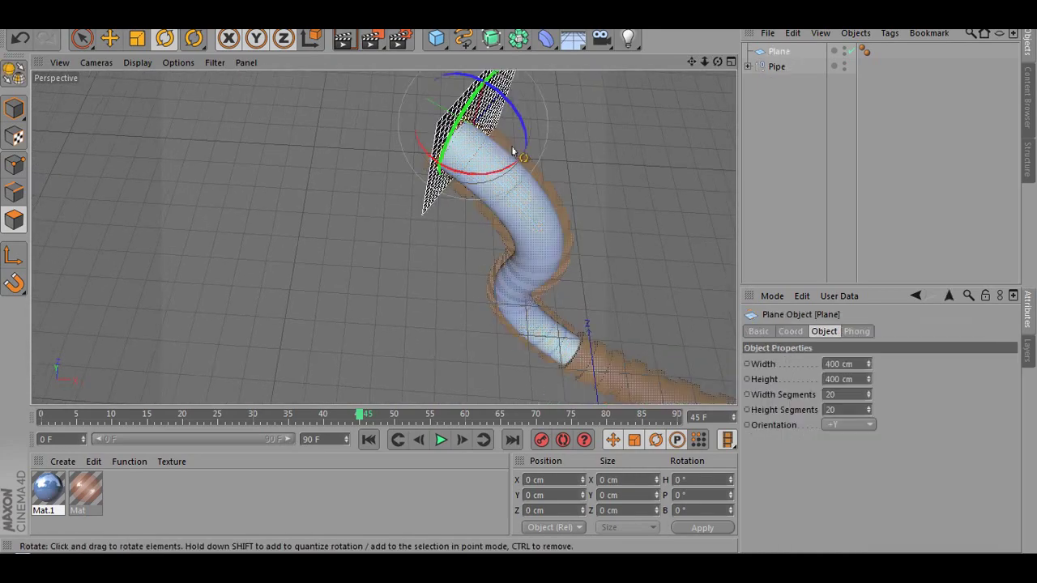
pyautogui.scroll(-2, 649, 178)
pyautogui.keyDown('alt'); pyautogui.moveTo(649, 181); pyautogui.dragTo(480, 260, button='middle'); pyautogui.keyUp('alt')
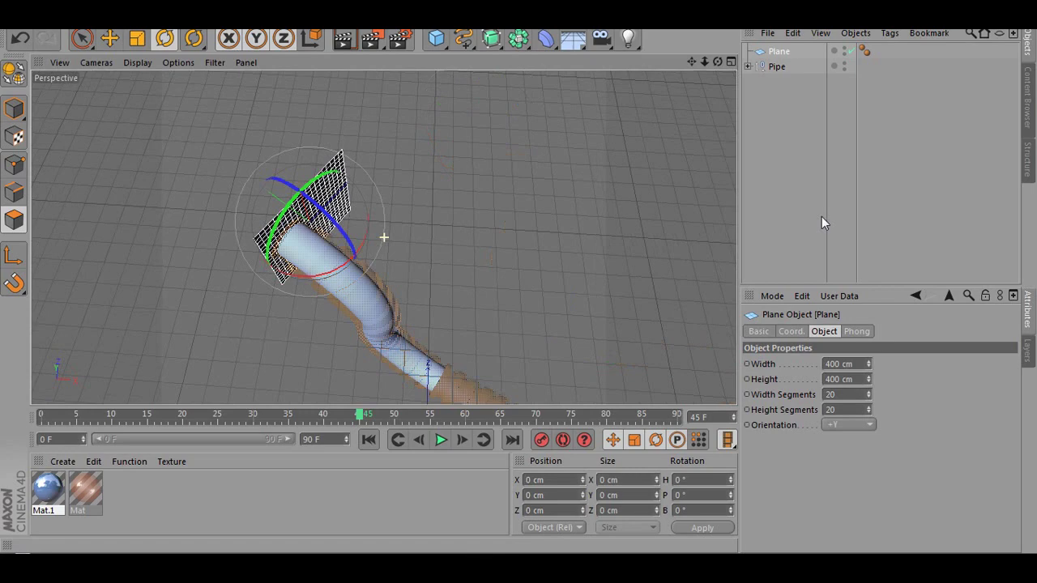
pyautogui.click(16, 112)
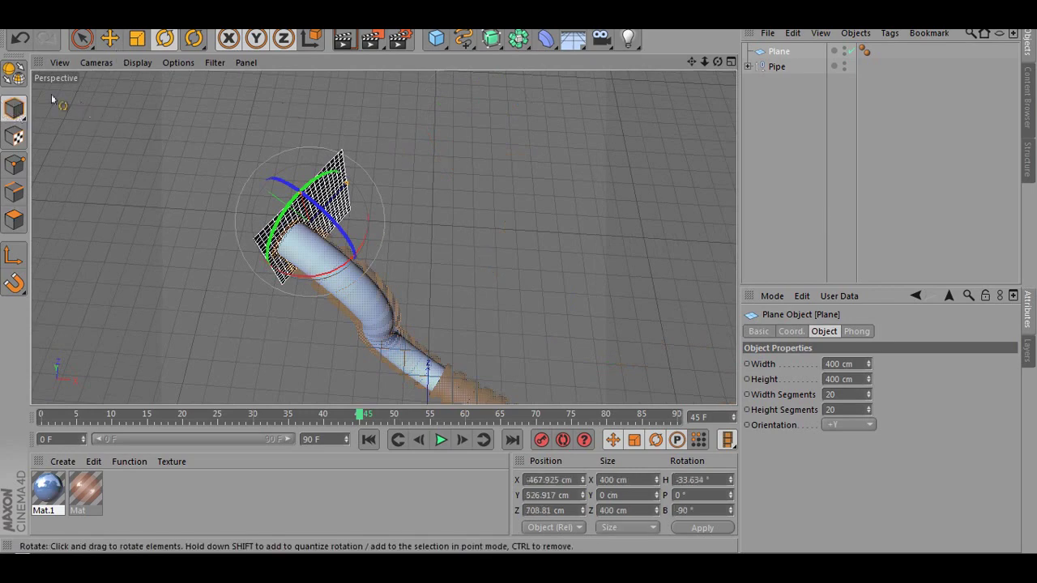
pyautogui.click(109, 38)
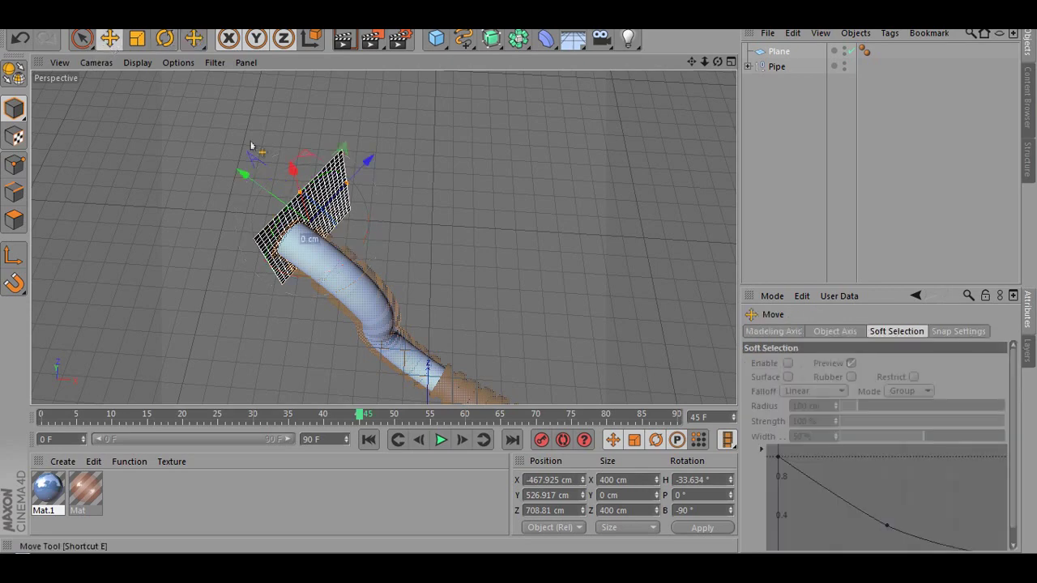
pyautogui.scroll(3, 251, 146)
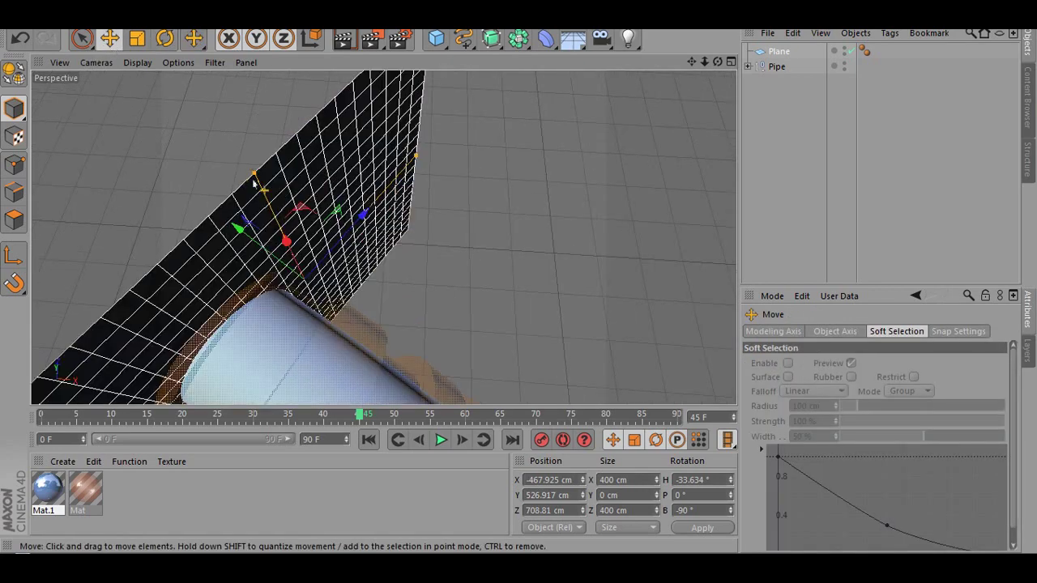
pyautogui.moveTo(256, 178); pyautogui.dragTo(235, 81)
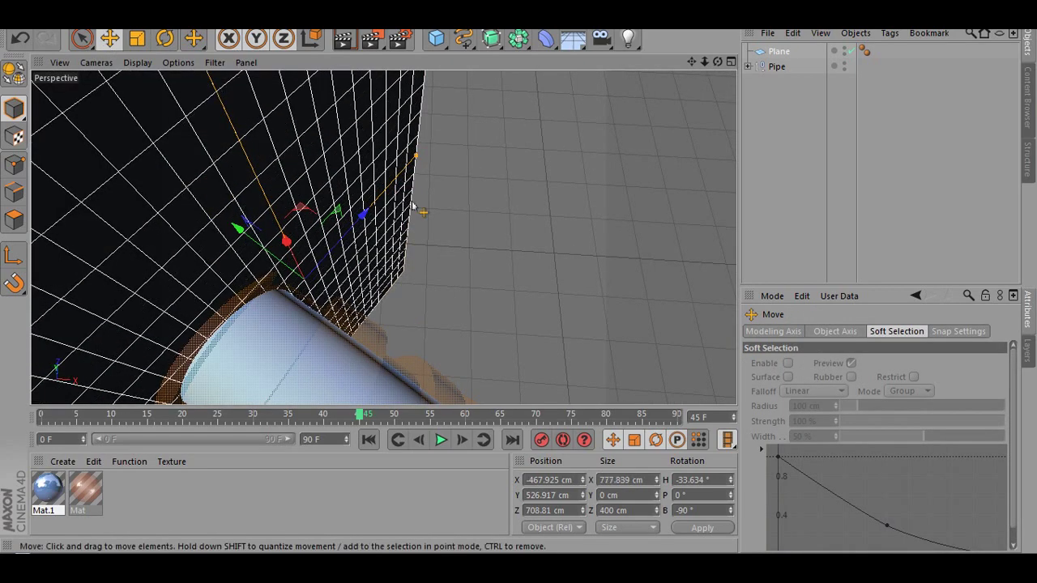
pyautogui.moveTo(416, 155); pyautogui.dragTo(530, 206)
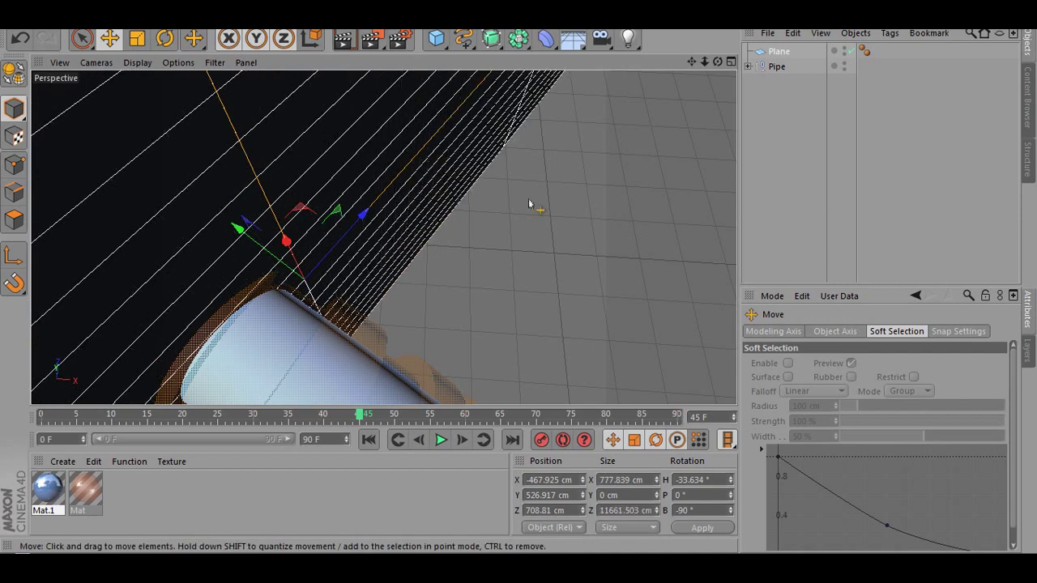
pyautogui.click(807, 175)
# Step: Enlarge the plane's width to about 8450 cm so it forms a tall wall behind the pipe
pyautogui.scroll(-5, 316, 270)
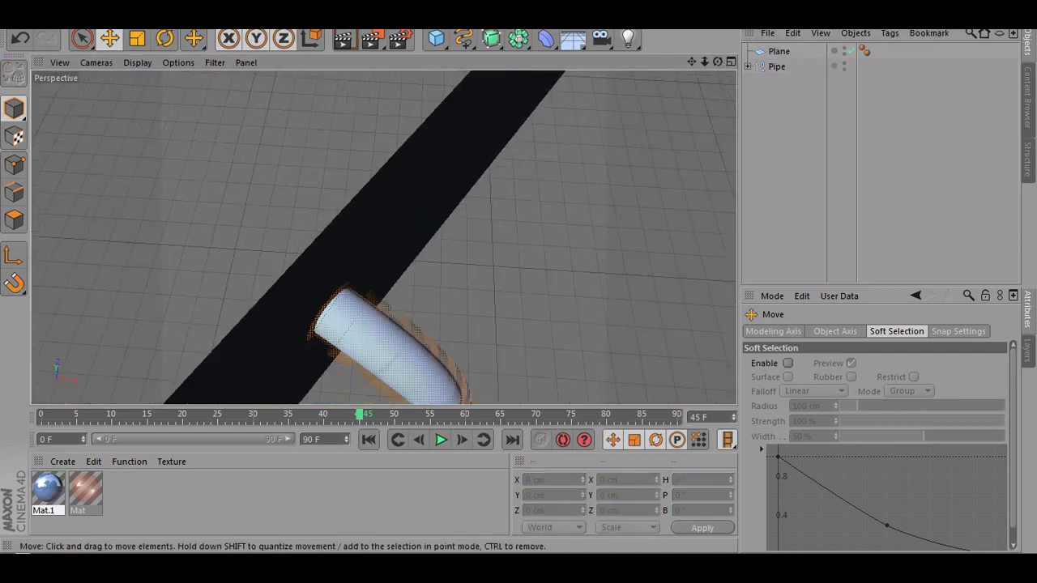
pyautogui.moveTo(718, 62); pyautogui.dragTo(711, 40)
pyautogui.scroll(-4, 590, 154)
pyautogui.click(543, 217)
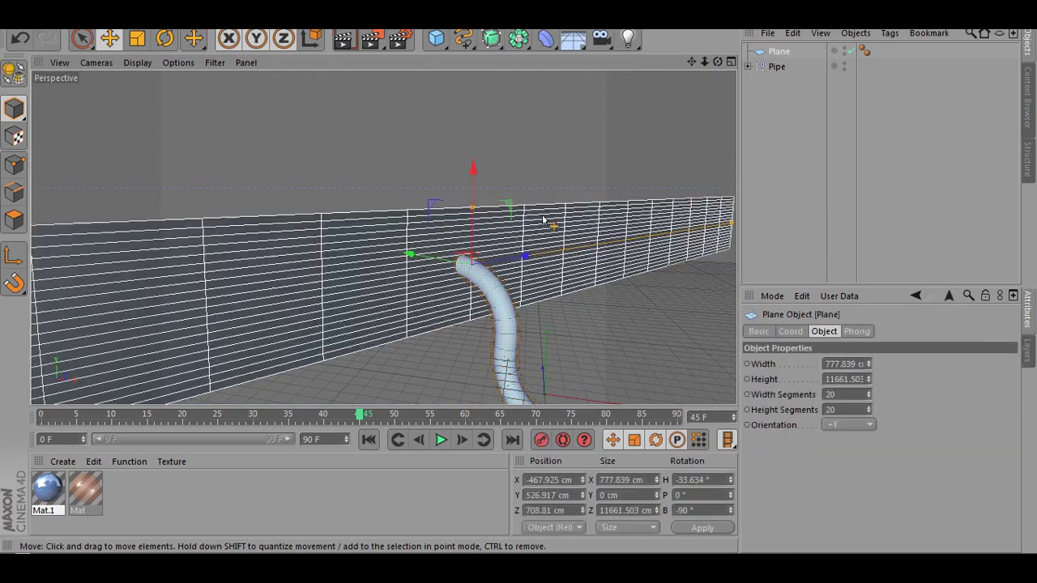
pyautogui.scroll(3, 474, 211)
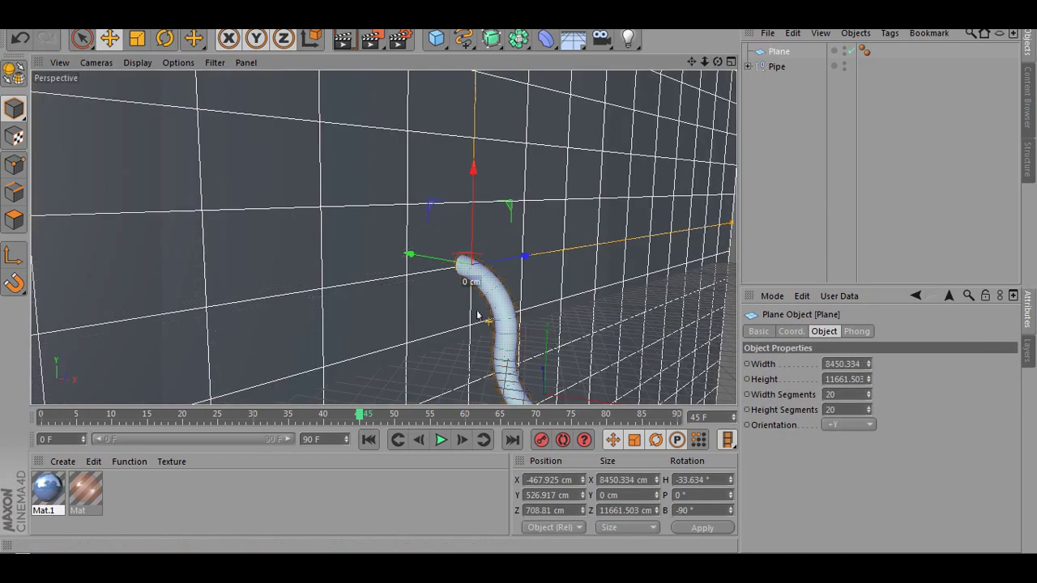
pyautogui.click(783, 223)
# Step: Render the view to check the pipe against the large wall plane, with the wall filling the background
pyautogui.scroll(1, 551, 162)
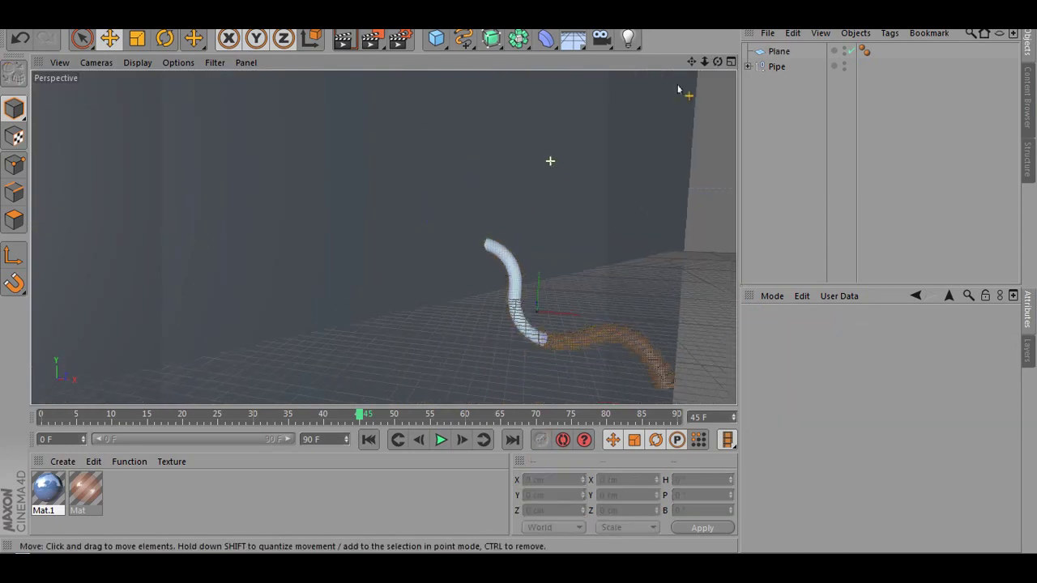
pyautogui.scroll(2, 675, 83)
pyautogui.moveTo(718, 61); pyautogui.dragTo(640, 63)
pyautogui.click(344, 38)
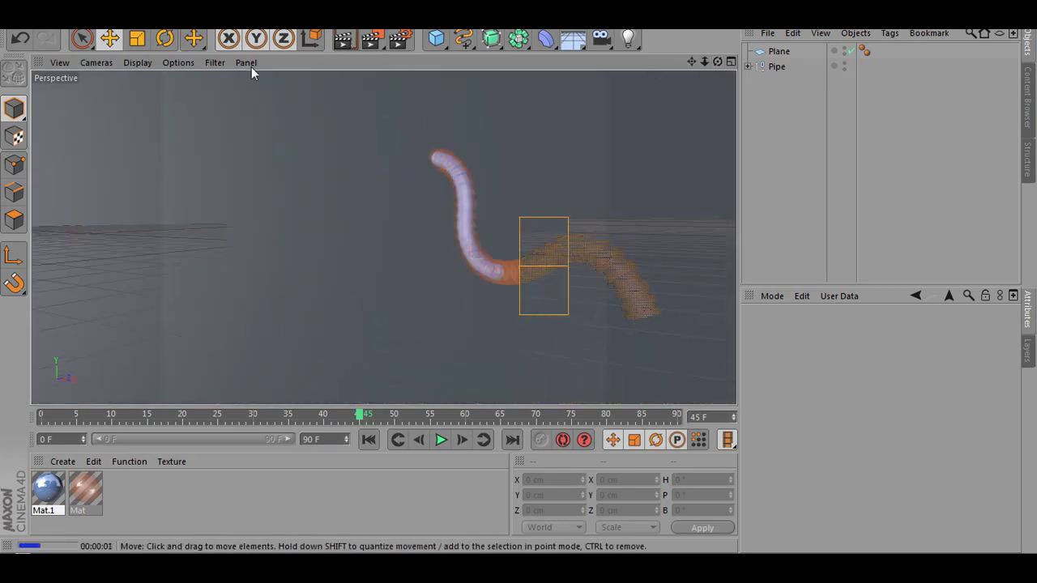
pyautogui.scroll(6, 411, 160)
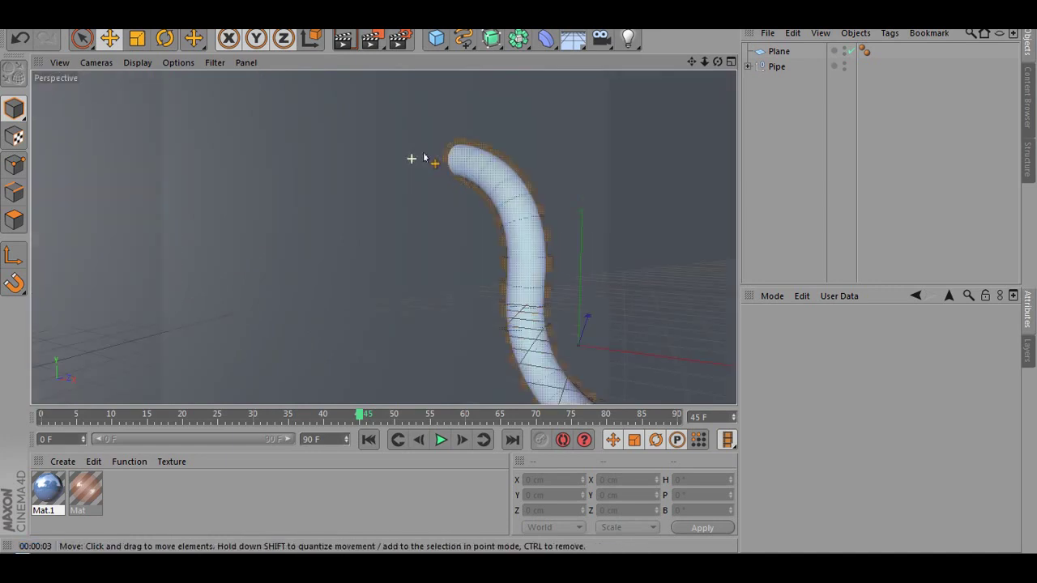
pyautogui.moveTo(691, 62); pyautogui.dragTo(384, 237)
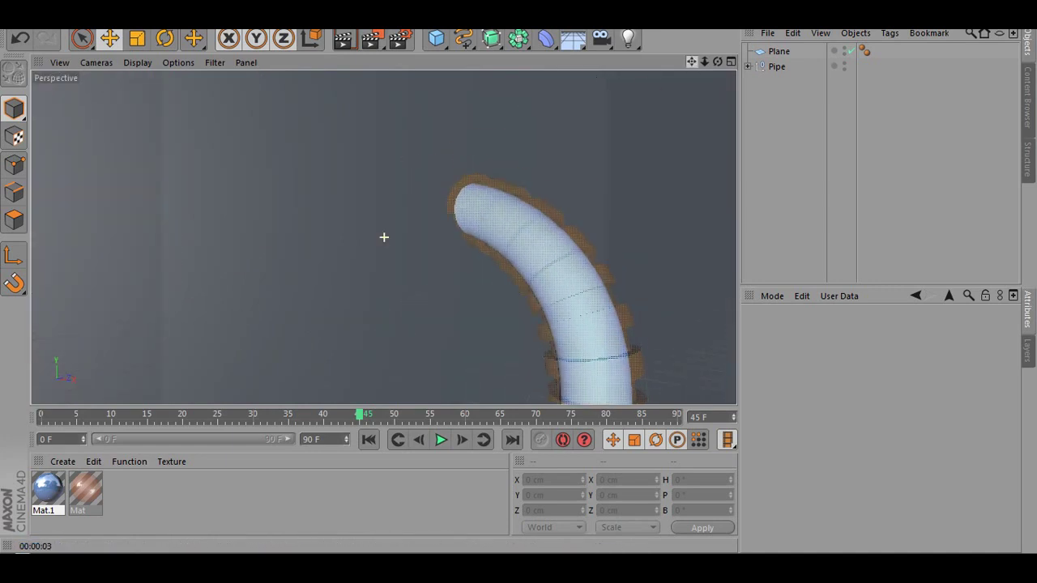
pyautogui.click(436, 41)
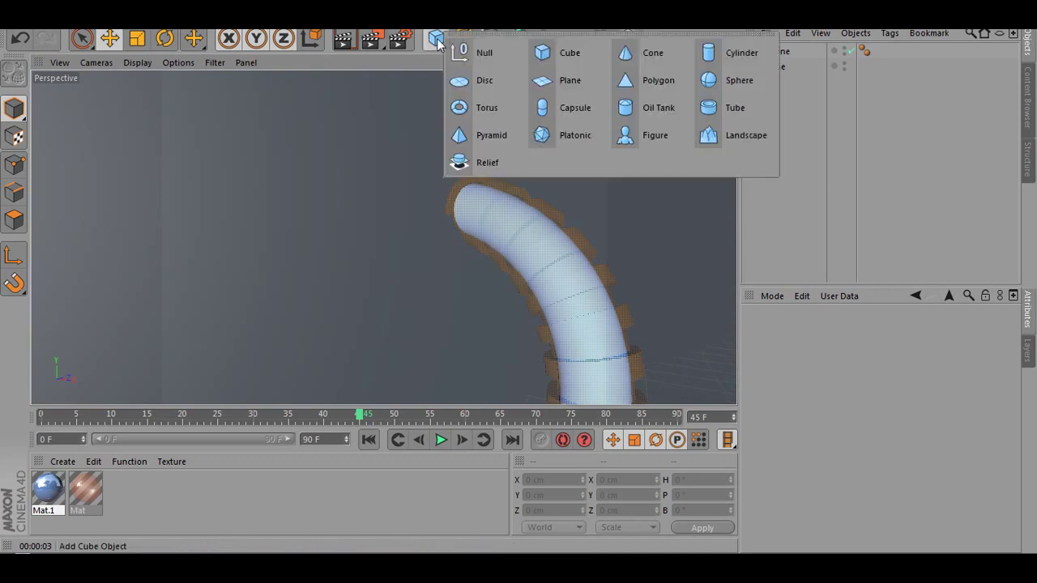
pyautogui.click(713, 52)
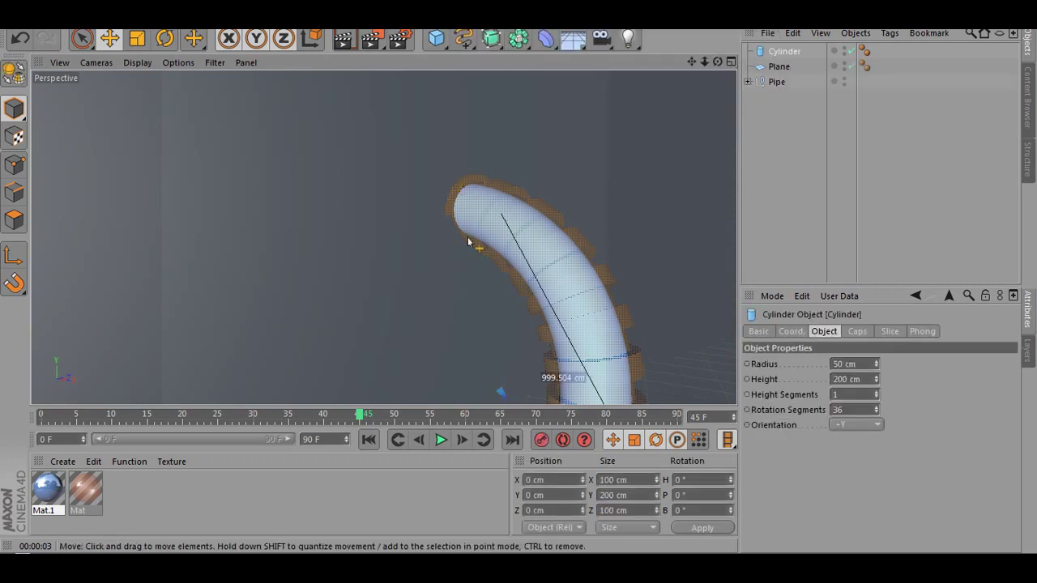
pyautogui.scroll(-5, 468, 242)
pyautogui.click(163, 41)
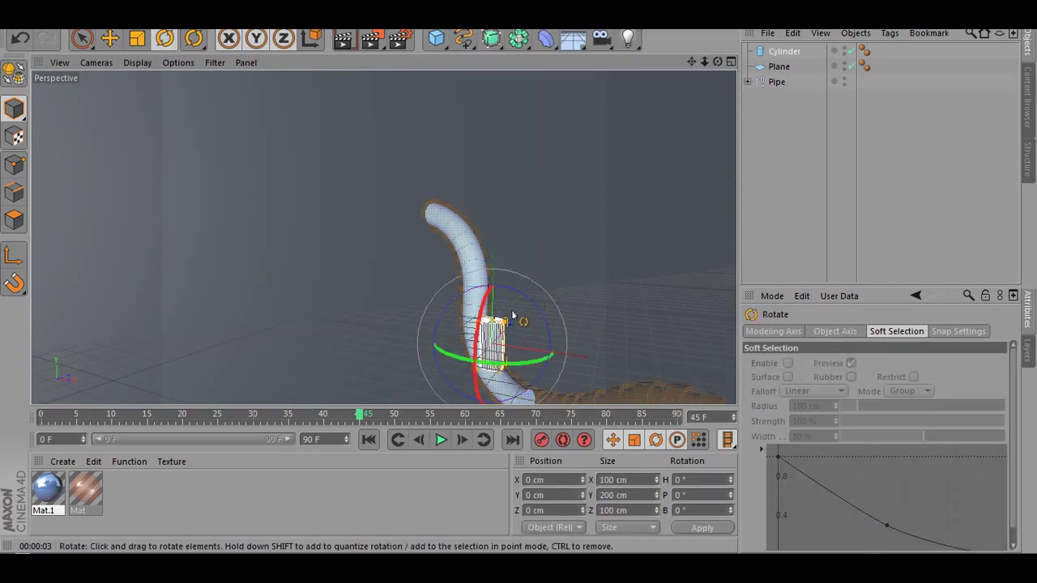
pyautogui.press('Delete')
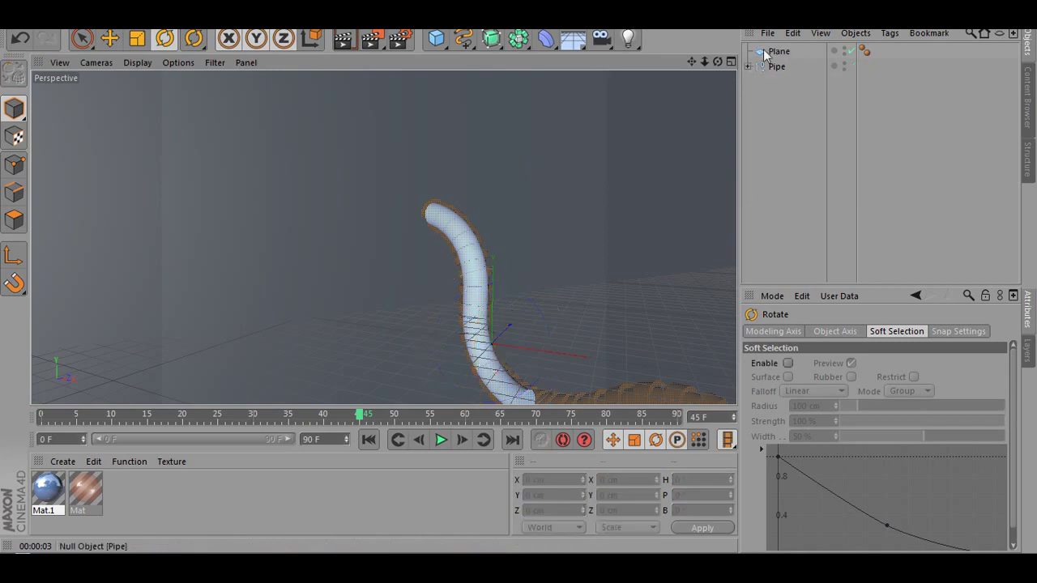
# Step: Select the Plane and Pipe together and rotate both slightly about the vertical axis
pyautogui.click(773, 52)
pyautogui.keyDown('shift'); pyautogui.click(769, 68); pyautogui.keyUp('shift')
pyautogui.scroll(-5, 662, 250)
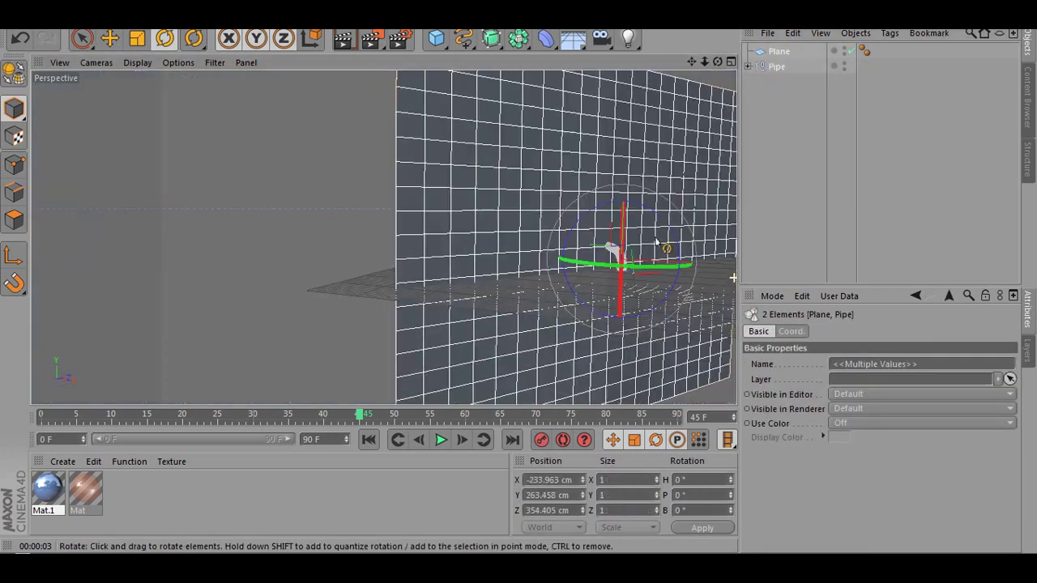
pyautogui.scroll(-2, 732, 76)
pyautogui.moveTo(718, 62); pyautogui.dragTo(753, 98)
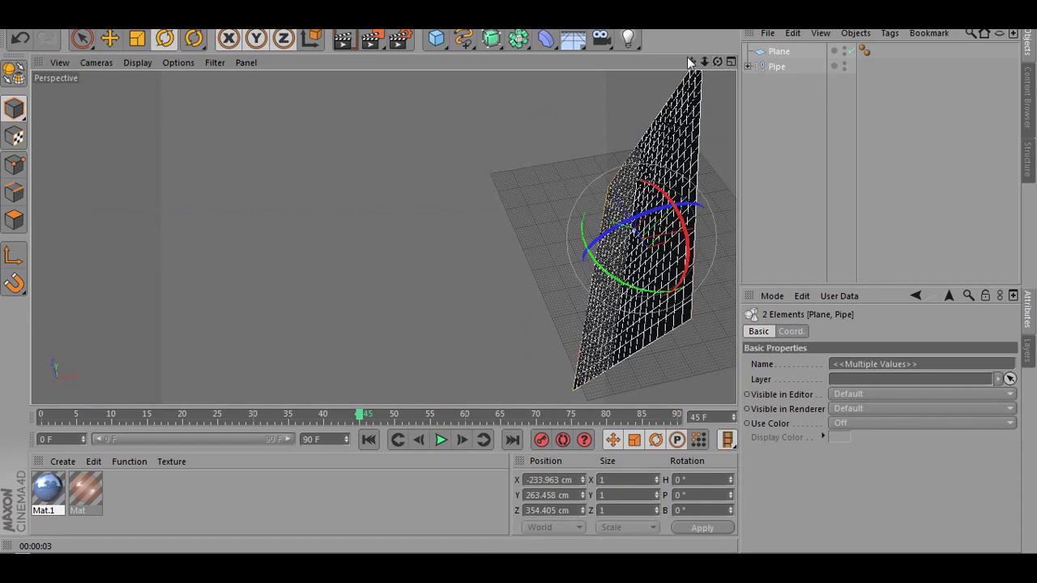
pyautogui.moveTo(691, 62); pyautogui.dragTo(455, 66)
pyautogui.moveTo(395, 355); pyautogui.dragTo(397, 362)
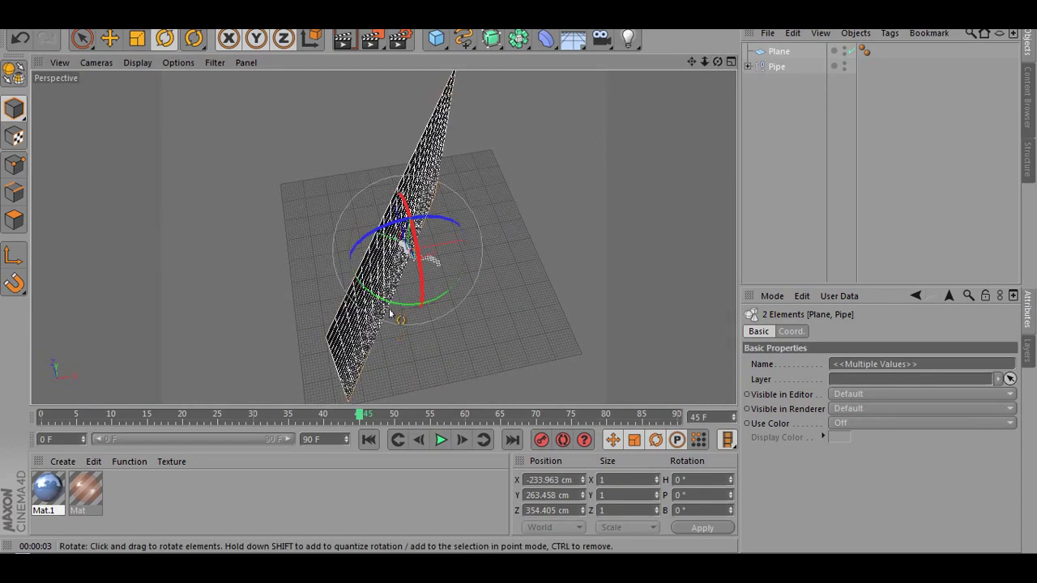
pyautogui.moveTo(390, 309); pyautogui.dragTo(429, 316)
pyautogui.scroll(5, 345, 321)
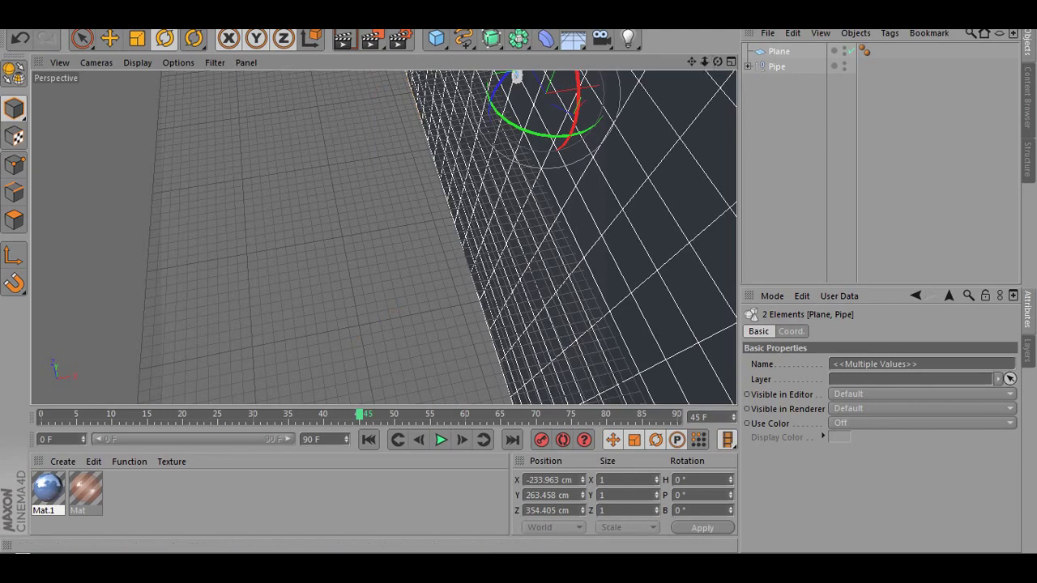
pyautogui.moveTo(691, 62); pyautogui.dragTo(384, 235)
pyautogui.moveTo(410, 176); pyautogui.dragTo(408, 175)
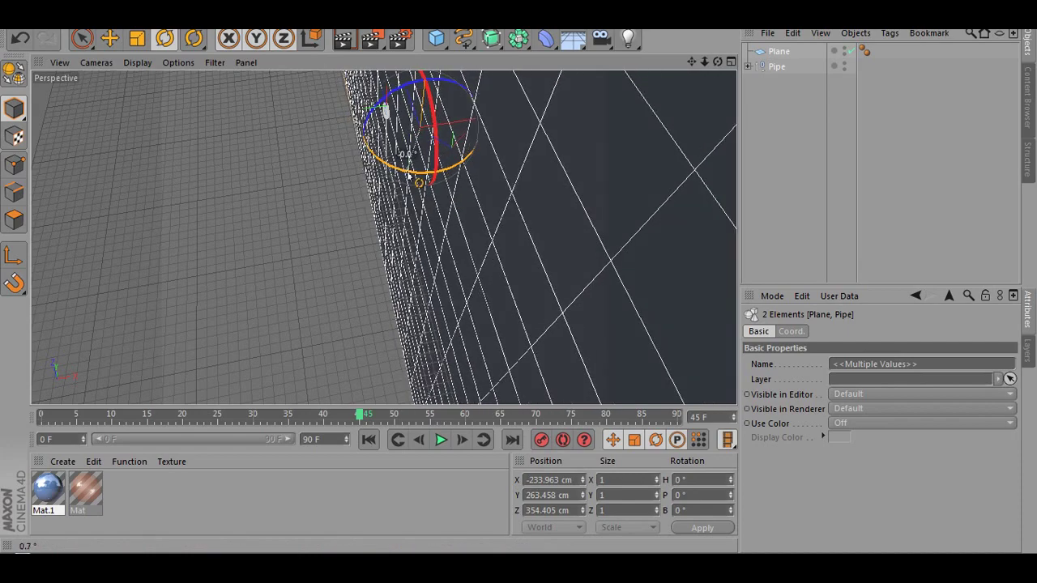
pyautogui.click(903, 168)
# Step: Rotate the Plane and Pipe together by about 1.1° about the vertical axis to straighten them against the grid
pyautogui.scroll(-5, 578, 212)
pyautogui.moveTo(717, 61); pyautogui.dragTo(656, 203)
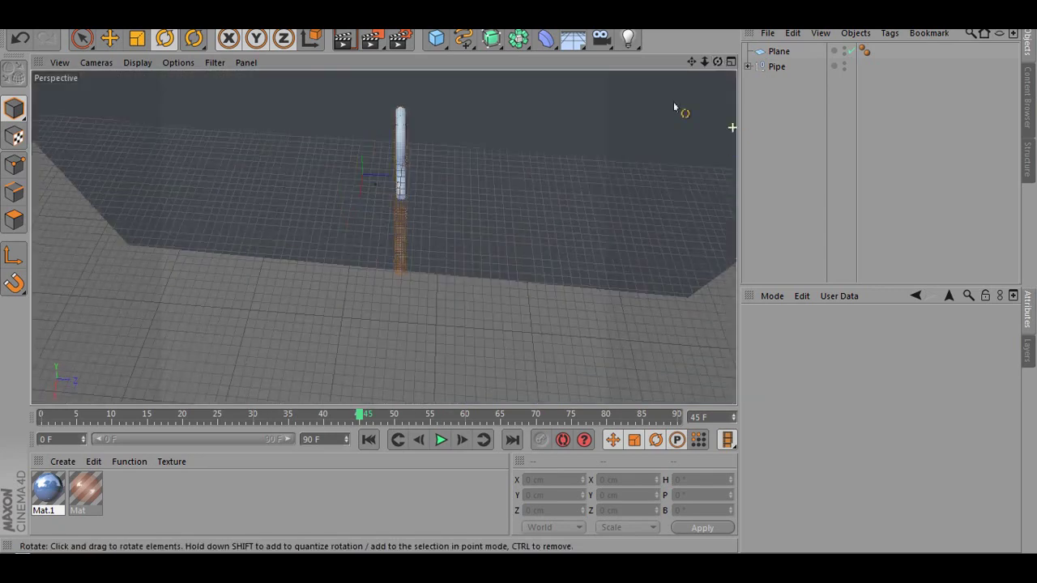
pyautogui.click(778, 52)
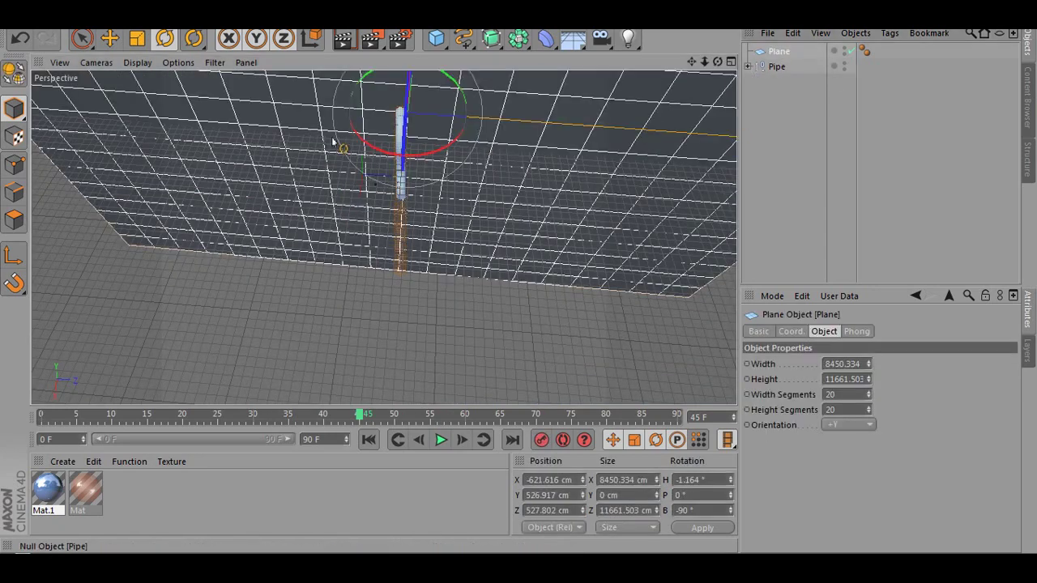
pyautogui.keyDown('ctrl'); pyautogui.click(776, 66); pyautogui.keyUp('ctrl')
pyautogui.moveTo(364, 192); pyautogui.dragTo(357, 190)
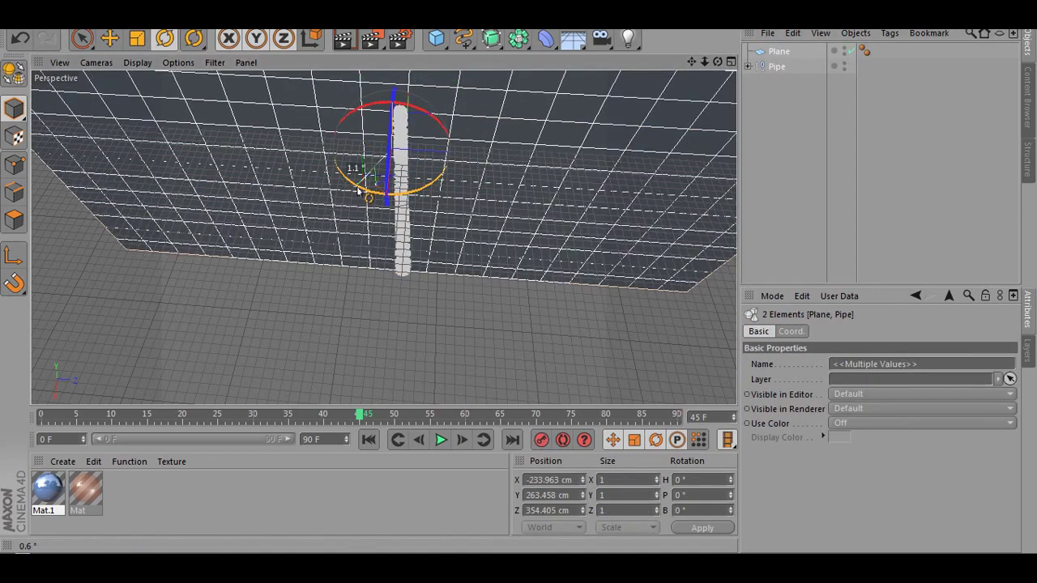
pyautogui.click(897, 166)
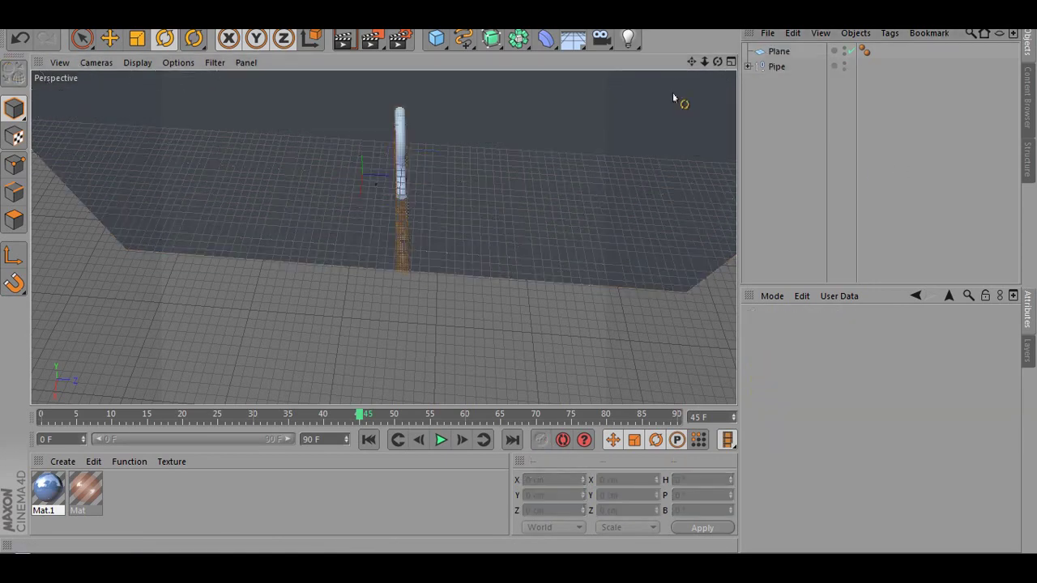
# Step: Add a Cylinder primitive and rotate its bank to 90° so its flat cap faces the wall plane
pyautogui.moveTo(718, 62); pyautogui.dragTo(730, 62)
pyautogui.moveTo(362, 174); pyautogui.dragTo(405, 203)
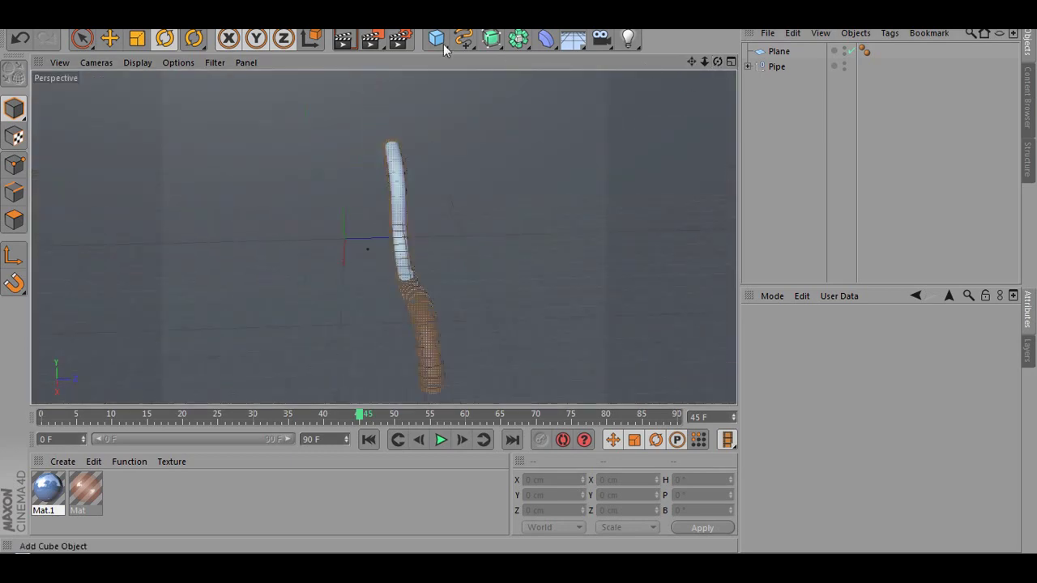
pyautogui.click(444, 42)
pyautogui.click(741, 51)
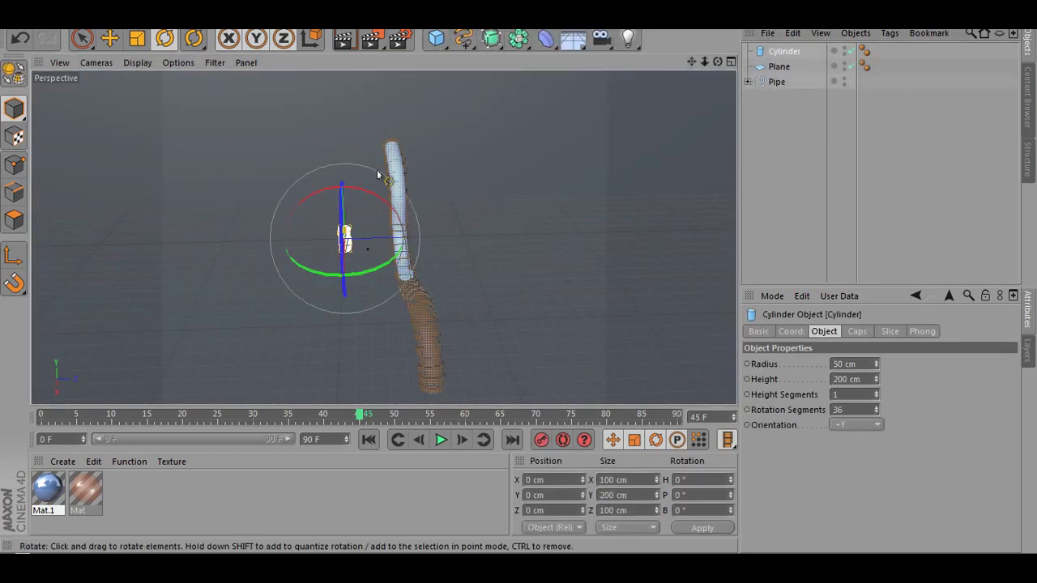
pyautogui.moveTo(342, 209); pyautogui.dragTo(321, 368)
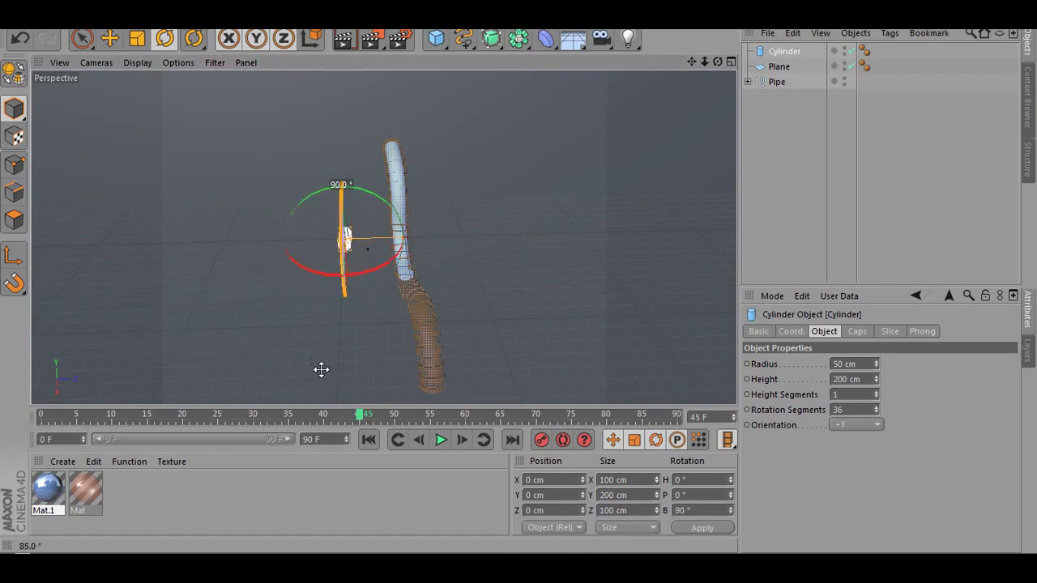
# Step: Enlarge the cylinder's radius to about 173 cm with its size handle
pyautogui.click(116, 40)
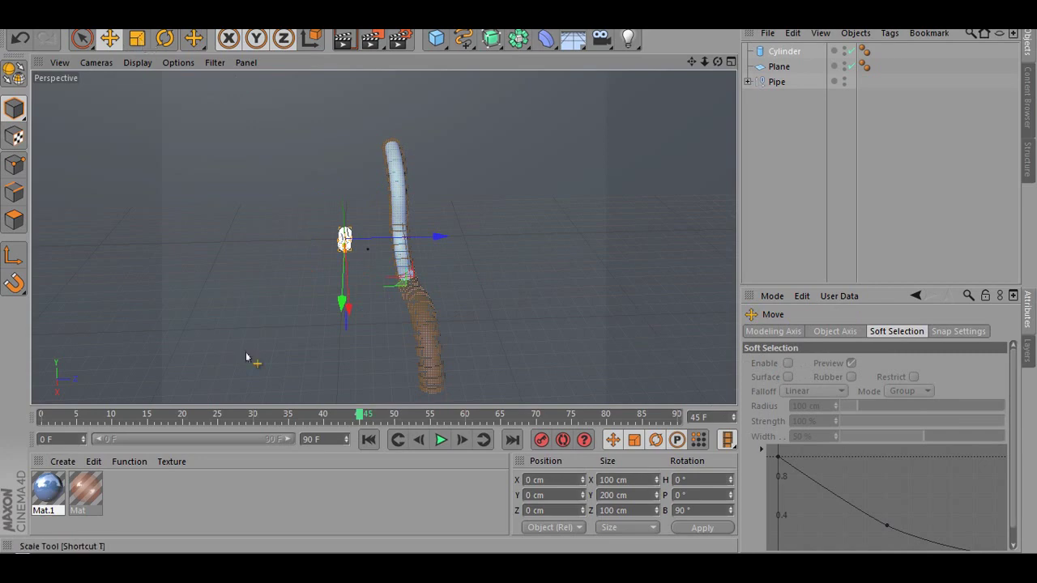
pyautogui.scroll(3, 244, 346)
pyautogui.scroll(4, 293, 118)
pyautogui.scroll(3, 552, 169)
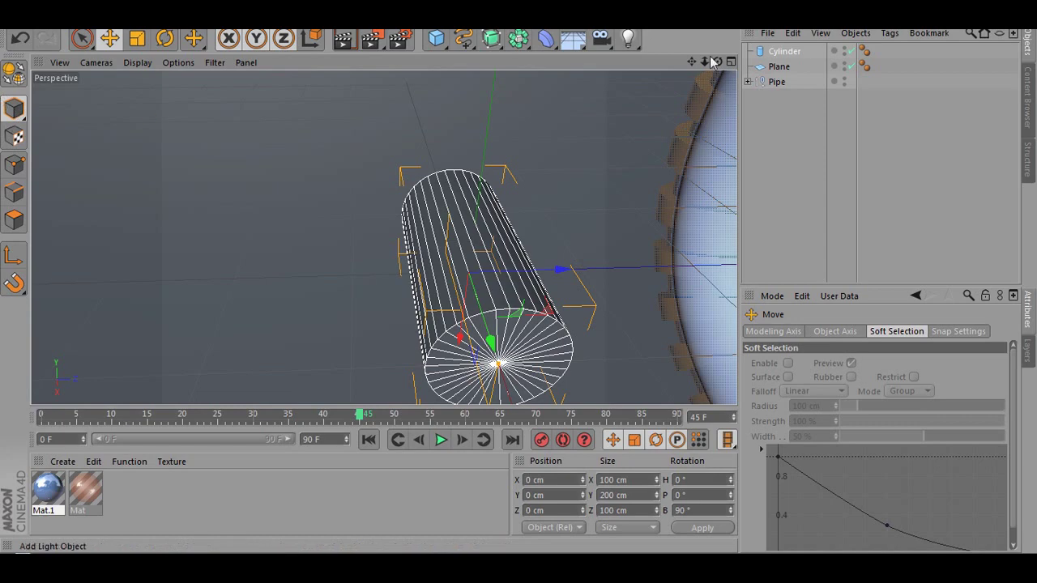
pyautogui.keyDown('alt'); pyautogui.moveTo(392, 278); pyautogui.dragTo(390, 188, button='middle'); pyautogui.keyUp('alt')
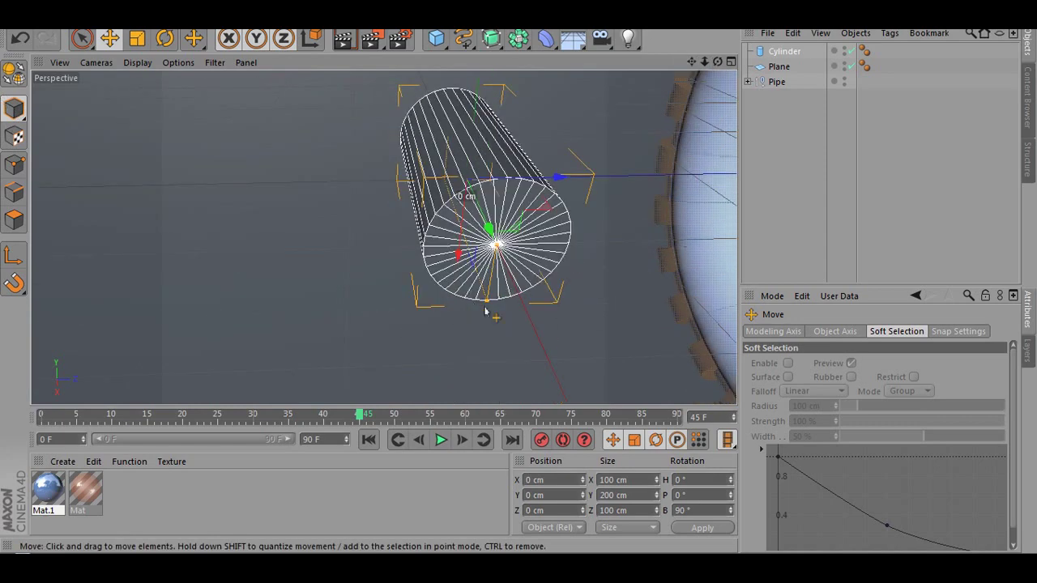
pyautogui.moveTo(486, 309); pyautogui.dragTo(471, 399)
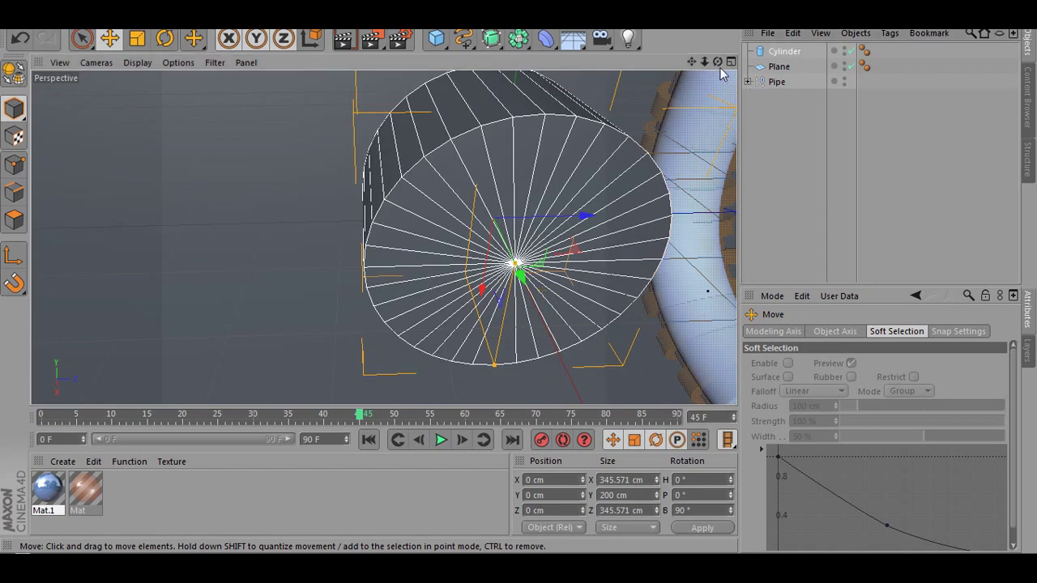
# Step: Thin the cylinder to about 91 cm high and move it towards the wall to X about -477 cm
pyautogui.moveTo(719, 63); pyautogui.dragTo(810, 105)
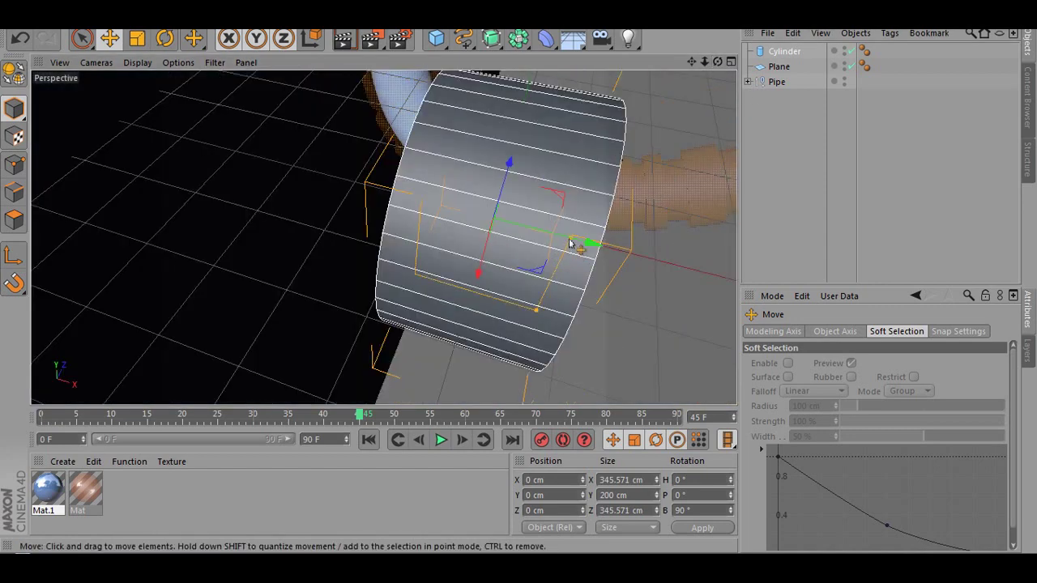
pyautogui.moveTo(572, 242); pyautogui.dragTo(289, 183)
pyautogui.scroll(-3, 270, 169)
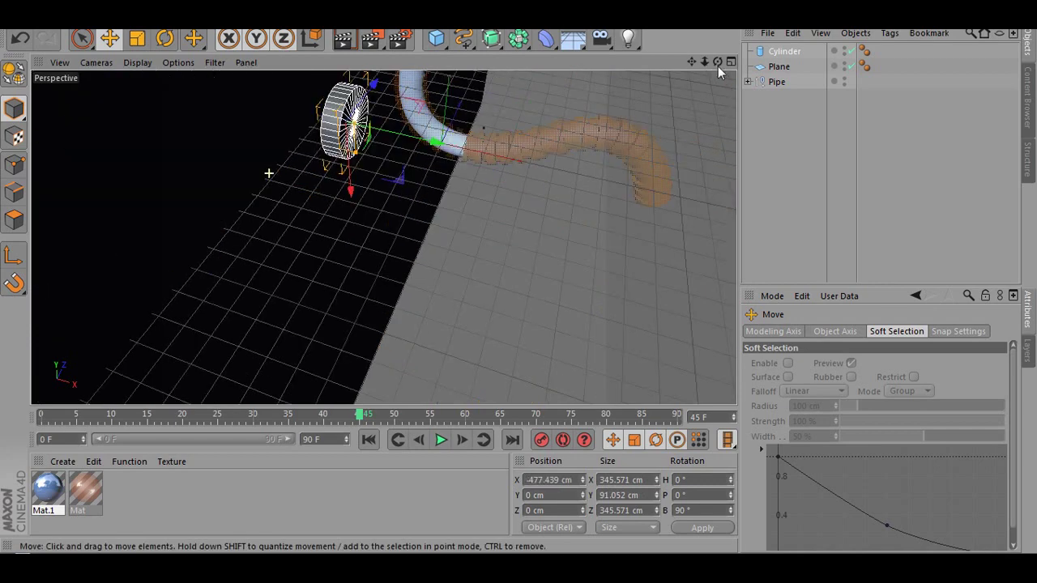
# Step: Move the cylinder behind the pipe's upper end, to about X -640, Y 532 and Z 405 cm
pyautogui.moveTo(697, 66); pyautogui.dragTo(699, 194)
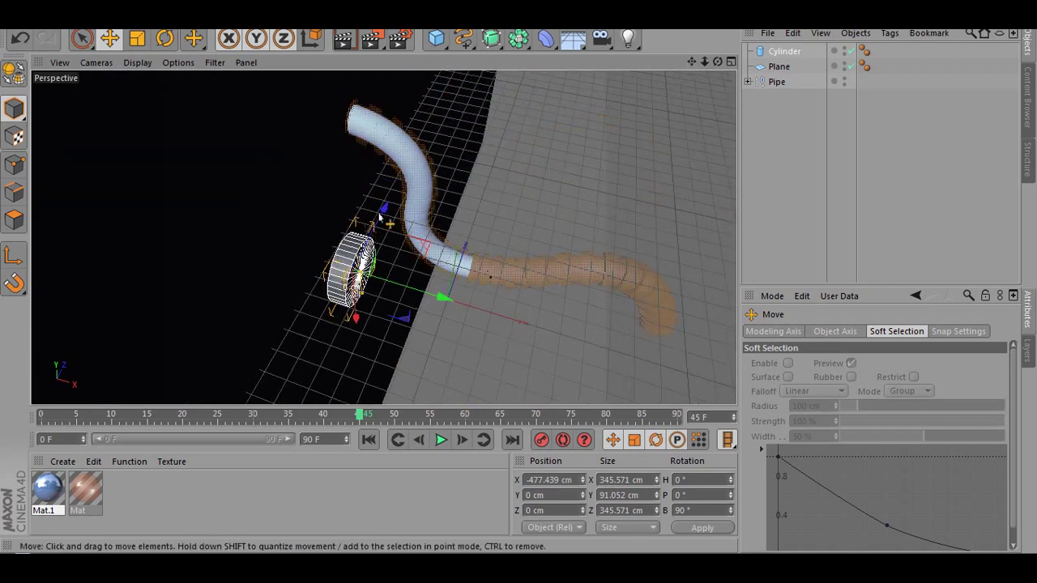
pyautogui.moveTo(380, 214); pyautogui.dragTo(387, 153)
pyautogui.moveTo(464, 235); pyautogui.dragTo(450, 209)
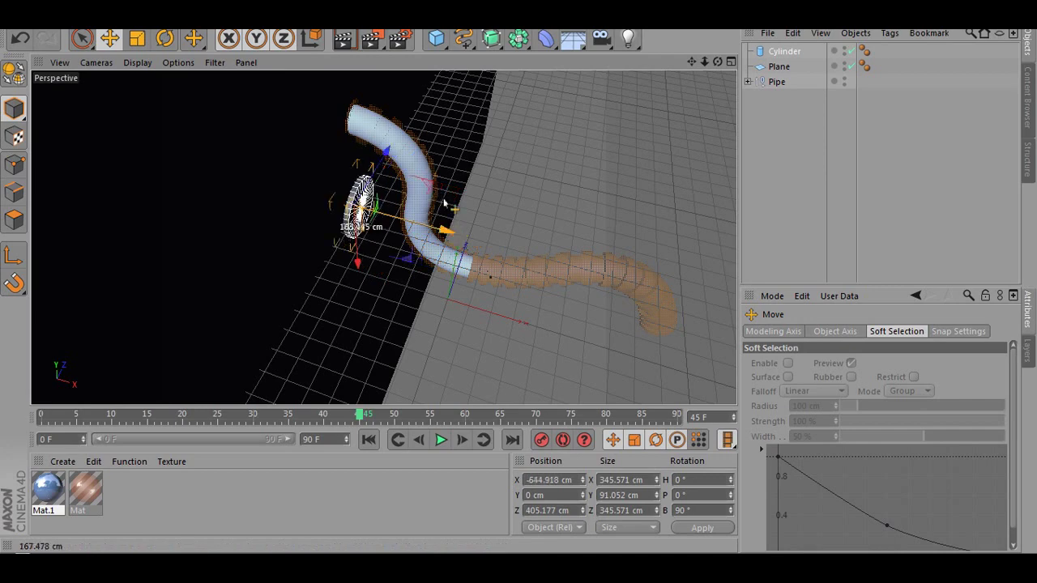
pyautogui.moveTo(361, 267); pyautogui.dragTo(342, 171)
# Step: Centre the cylinder on the pipe's end by moving it to Z about 433 cm and Y about 539 cm
pyautogui.moveTo(717, 61); pyautogui.dragTo(694, 66)
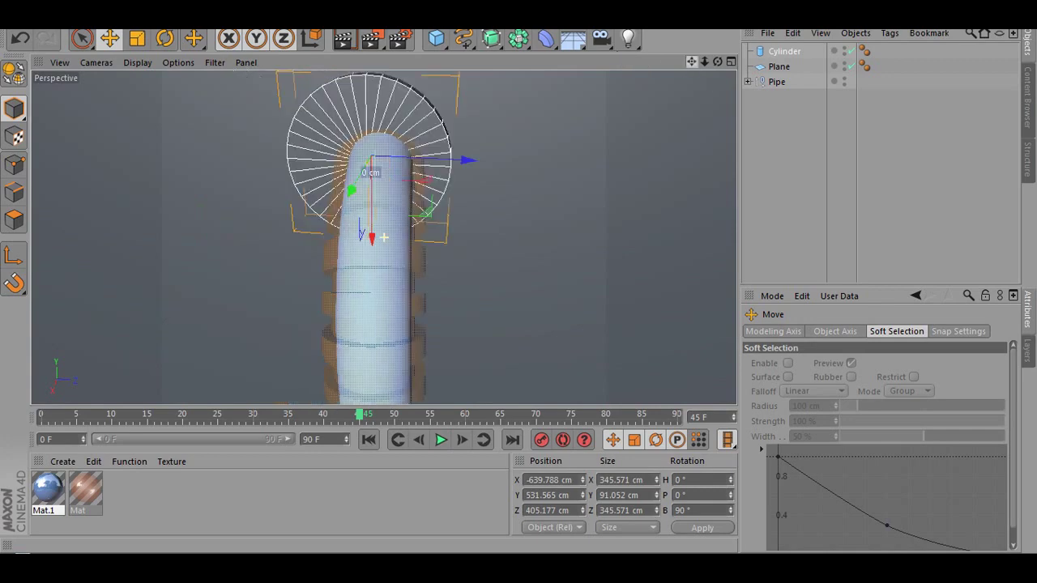
pyautogui.moveTo(453, 189); pyautogui.dragTo(477, 196)
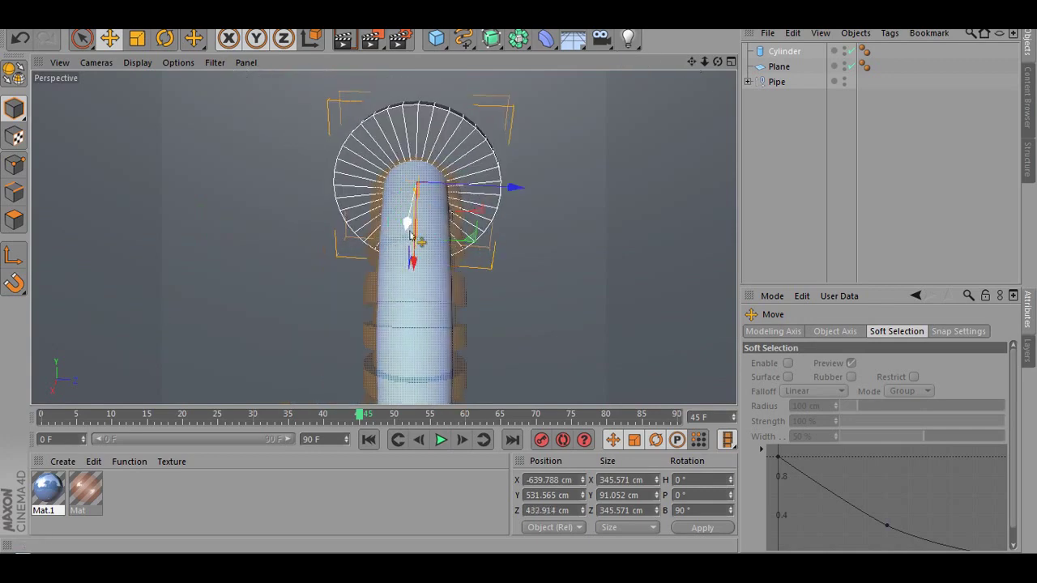
pyautogui.moveTo(413, 224); pyautogui.dragTo(490, 217)
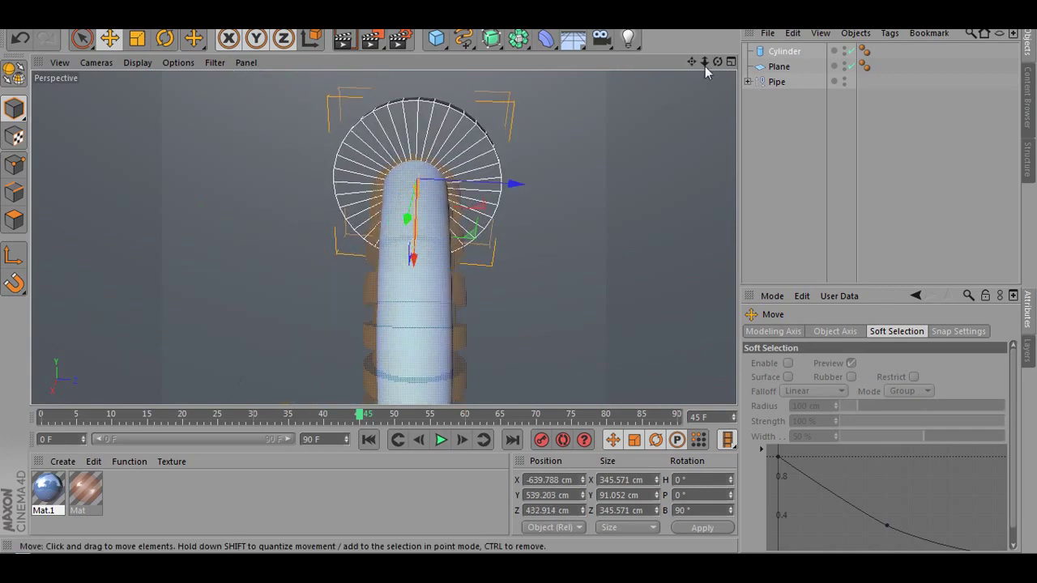
# Step: Open the cylinder's radius value for editing, and add a Torus primitive to the scene
pyautogui.moveTo(717, 62); pyautogui.dragTo(689, 60)
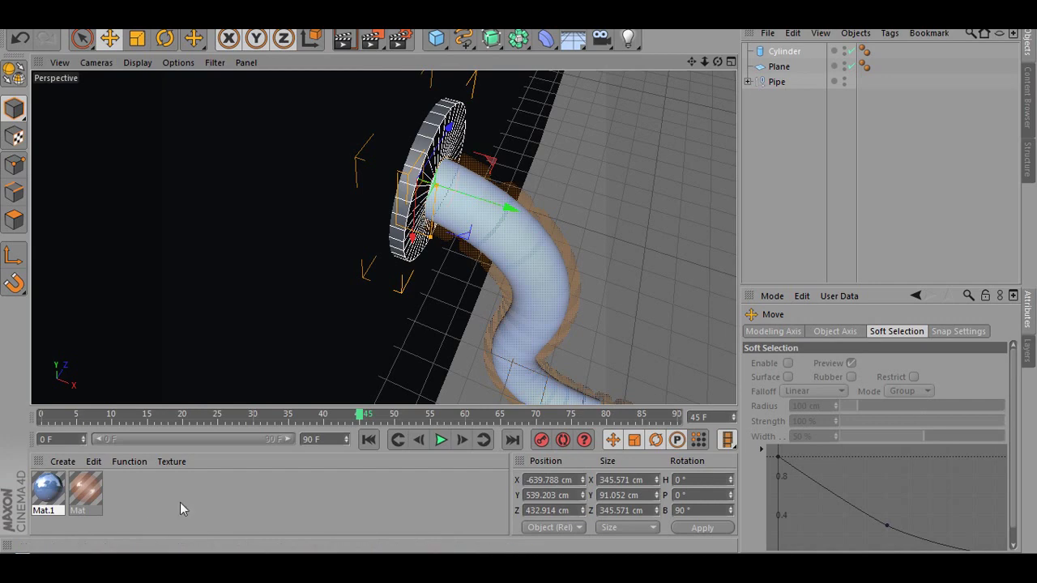
pyautogui.moveTo(717, 61)
pyautogui.mouseDown()
pyautogui.moveTo(705, 106)
pyautogui.moveTo(717, 66)
pyautogui.mouseUp()
pyautogui.keyDown('alt'); pyautogui.moveTo(354, 85); pyautogui.dragTo(496, 73); pyautogui.keyUp('alt')
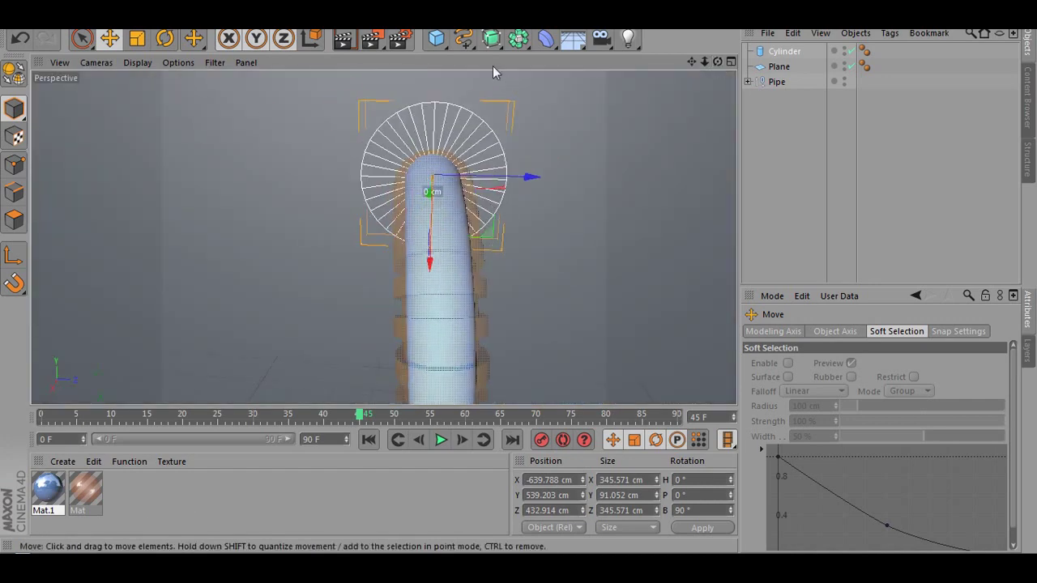
pyautogui.moveTo(691, 62); pyautogui.dragTo(692, 86)
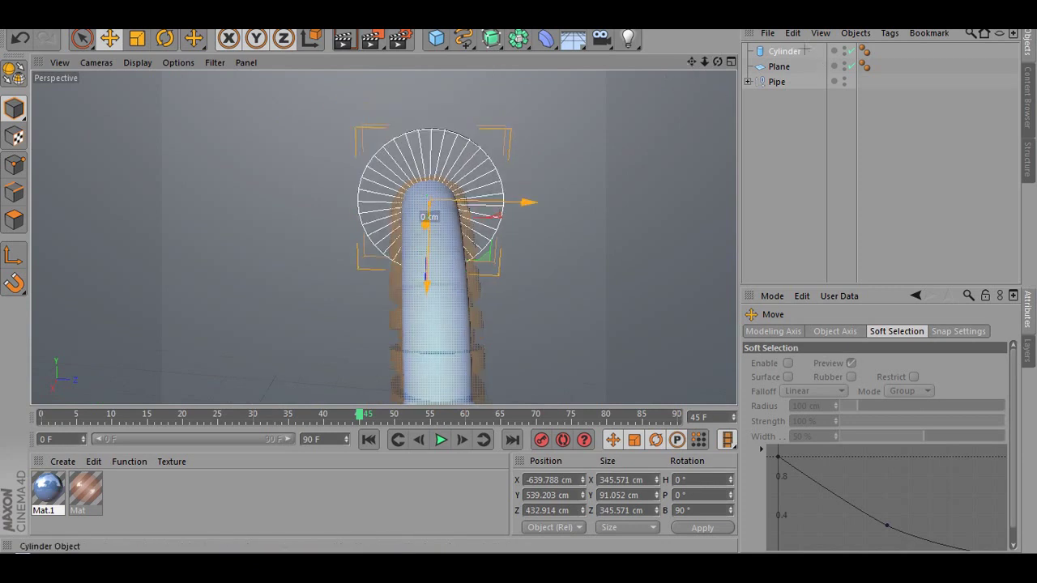
pyautogui.click(784, 51)
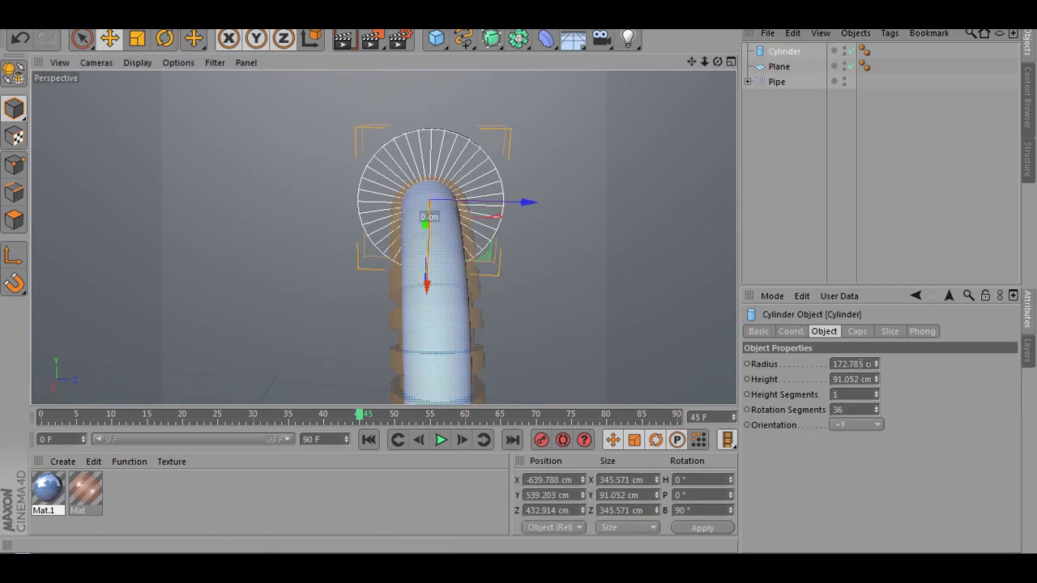
pyautogui.click(851, 364)
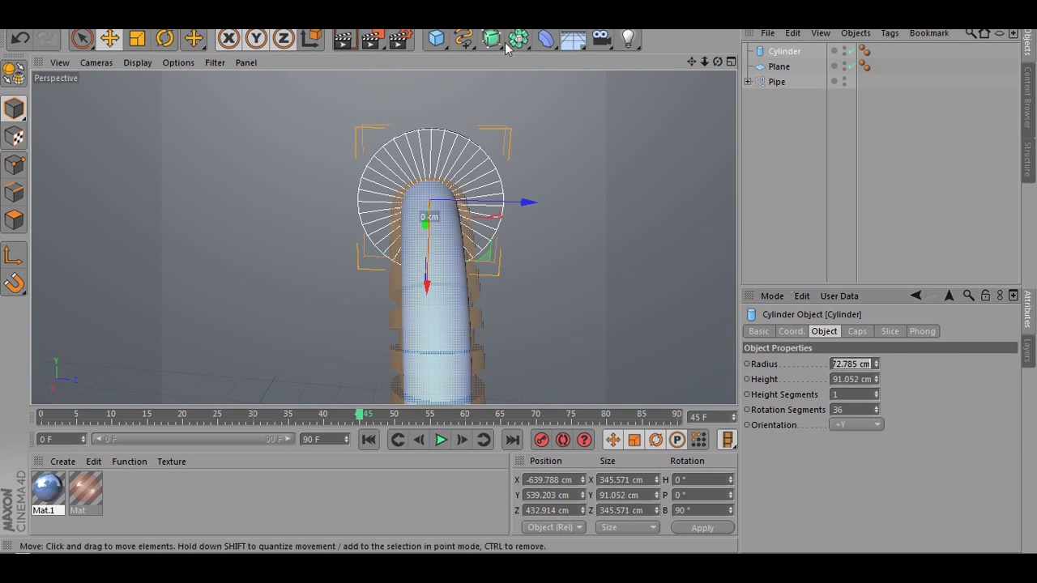
pyautogui.click(436, 38)
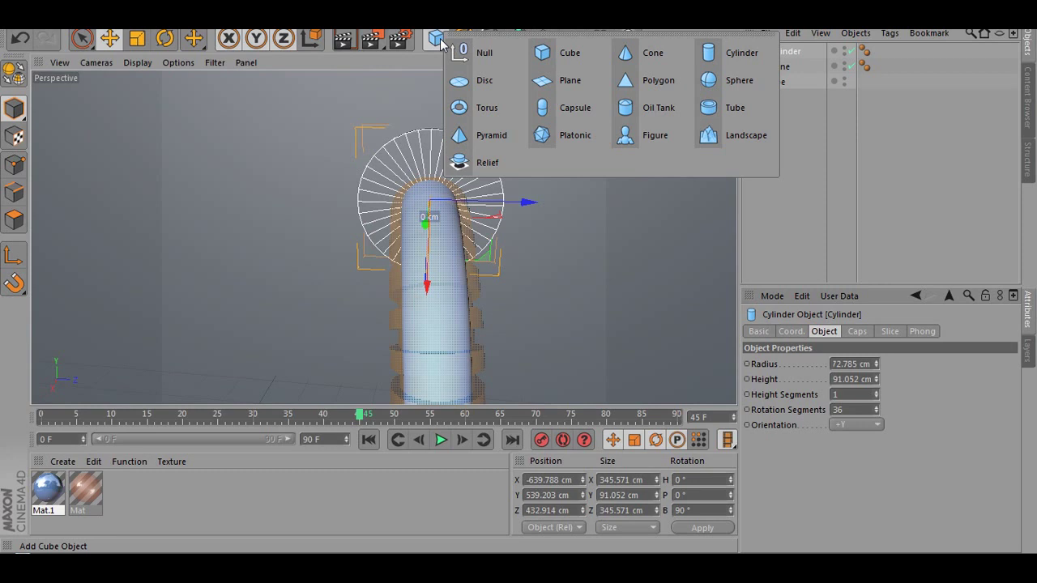
pyautogui.click(458, 106)
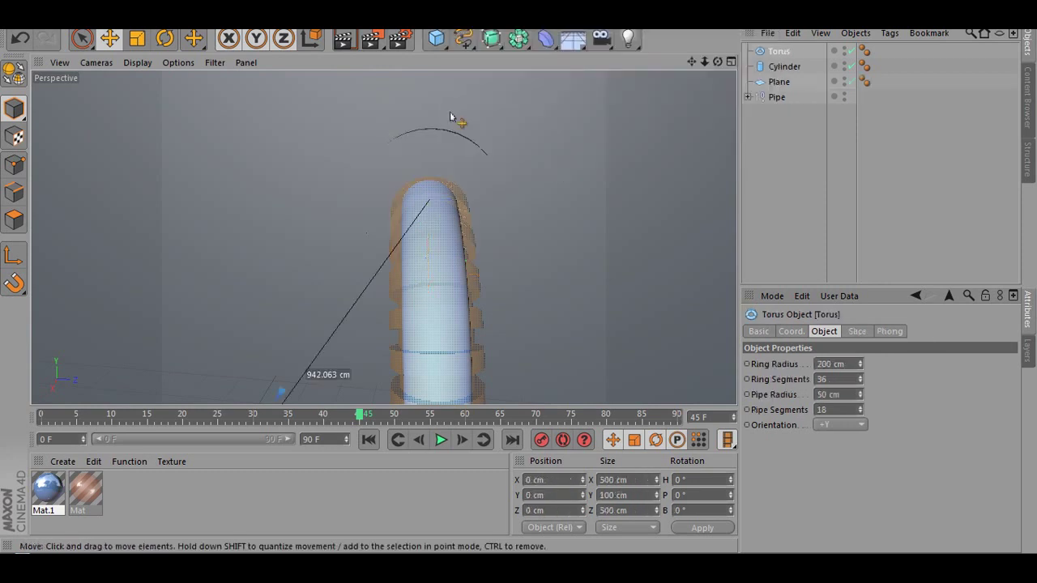
# Step: Set the torus's ring radius to 172.785 cm
pyautogui.scroll(-5, 387, 257)
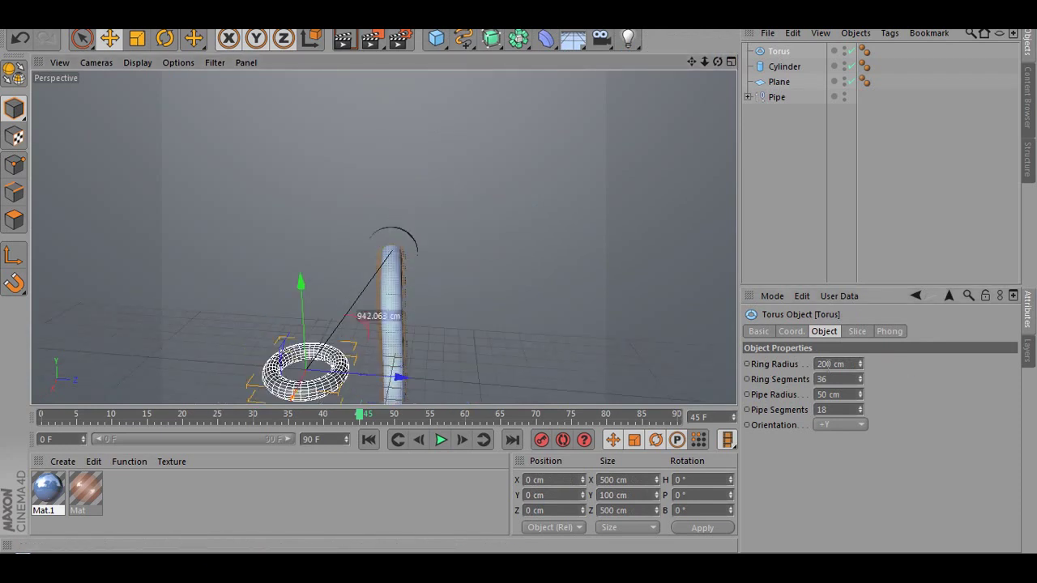
pyautogui.doubleClick(831, 364)
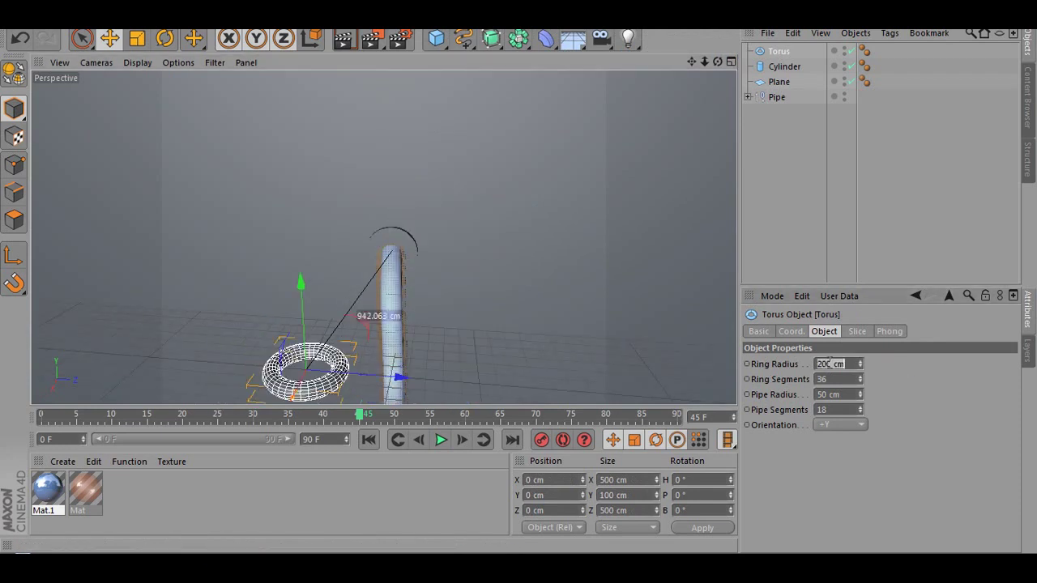
pyautogui.write('72.785')
pyautogui.press('Return')
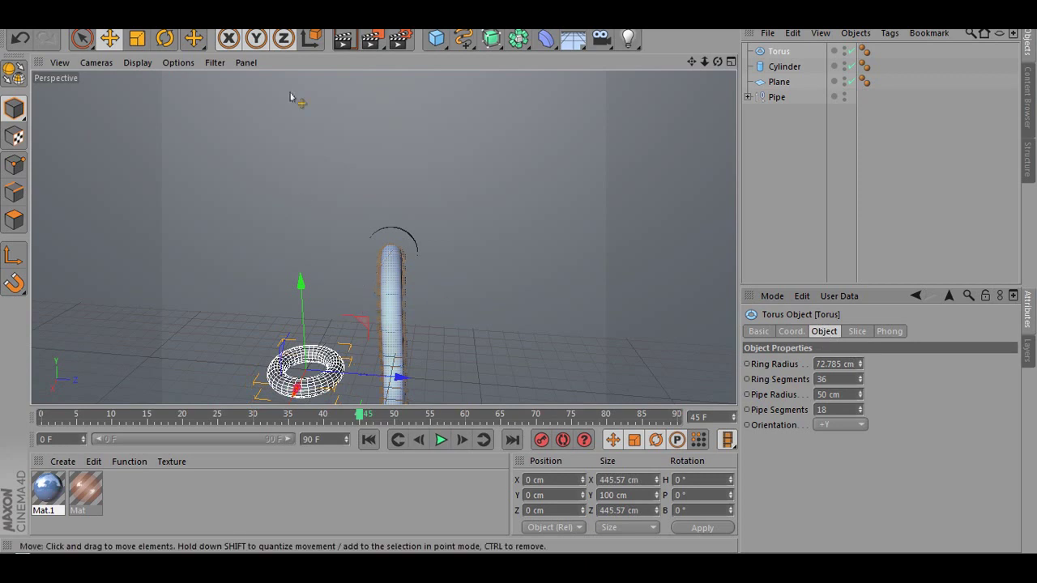
# Step: Rotate the torus upright to a bank angle of 90° so that it faces along the pipe's end
pyautogui.click(164, 39)
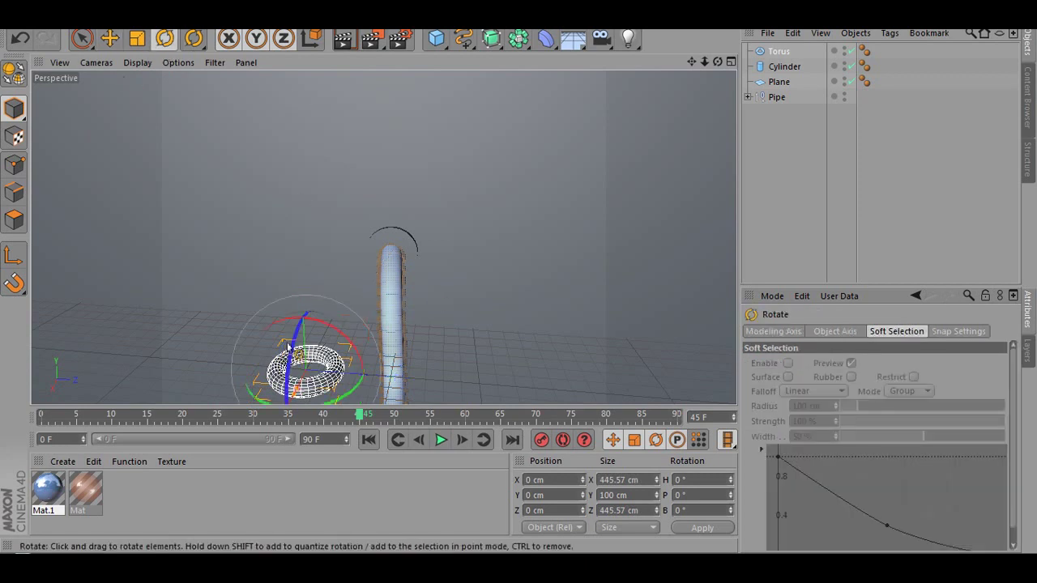
pyautogui.moveTo(296, 342); pyautogui.dragTo(348, 350)
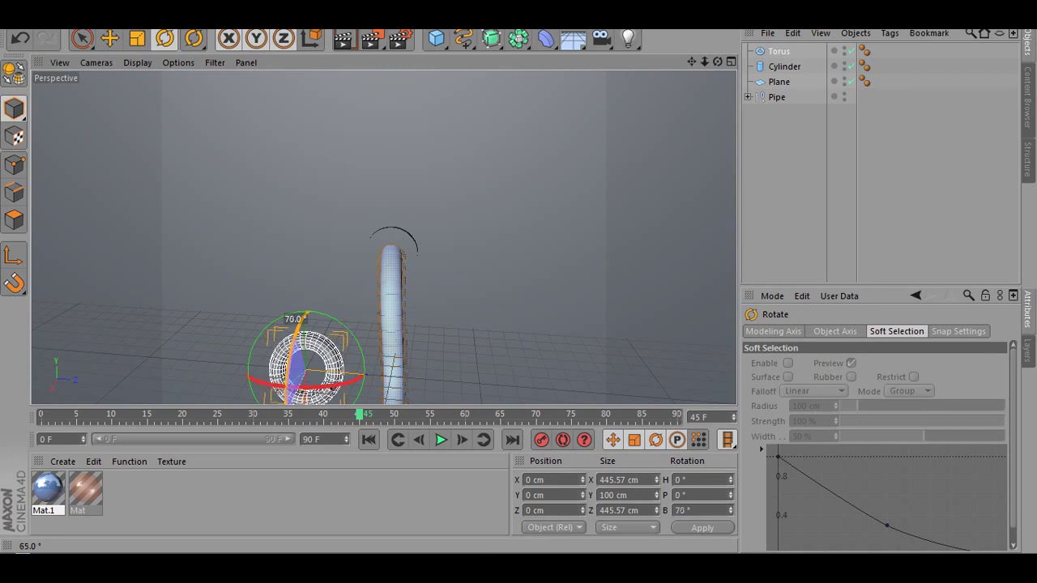
pyautogui.moveTo(332, 390); pyautogui.dragTo(333, 392)
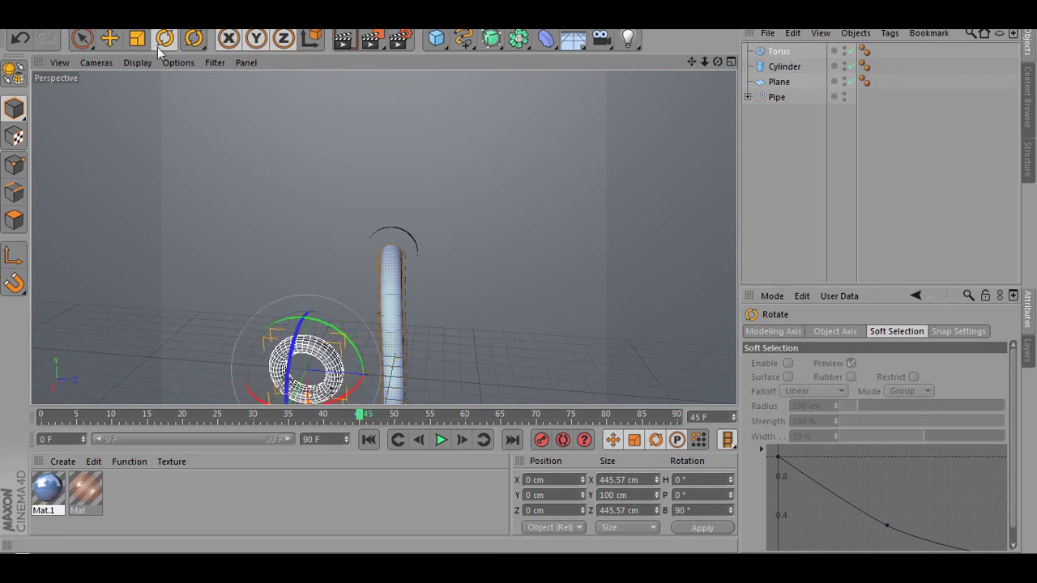
# Step: Move the torus around the pipe's upper end, to about X -532, Y 541 and Z 435 cm
pyautogui.press('e')
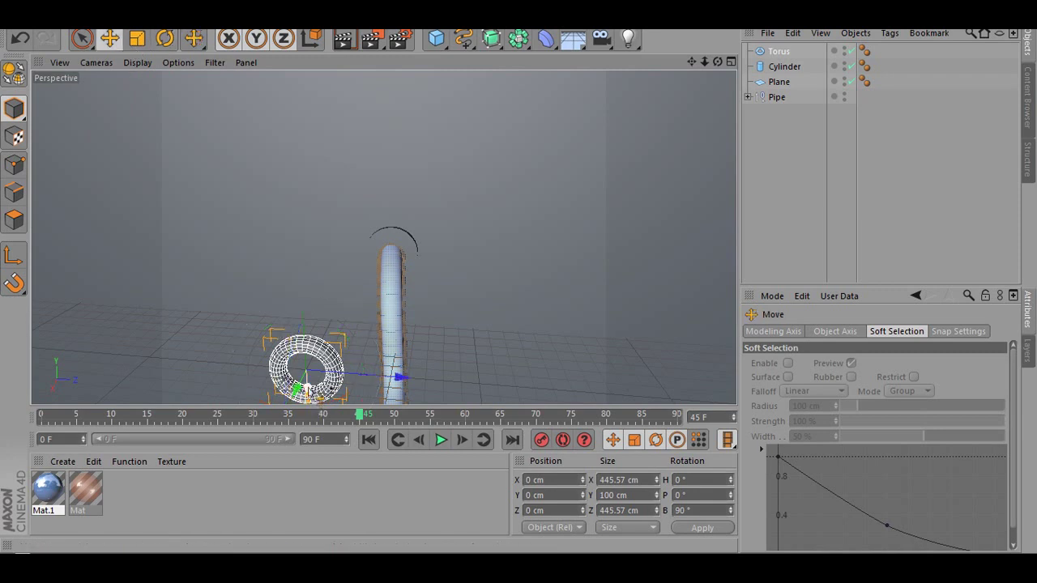
pyautogui.moveTo(310, 404); pyautogui.dragTo(308, 320)
pyautogui.moveTo(373, 286); pyautogui.dragTo(343, 267)
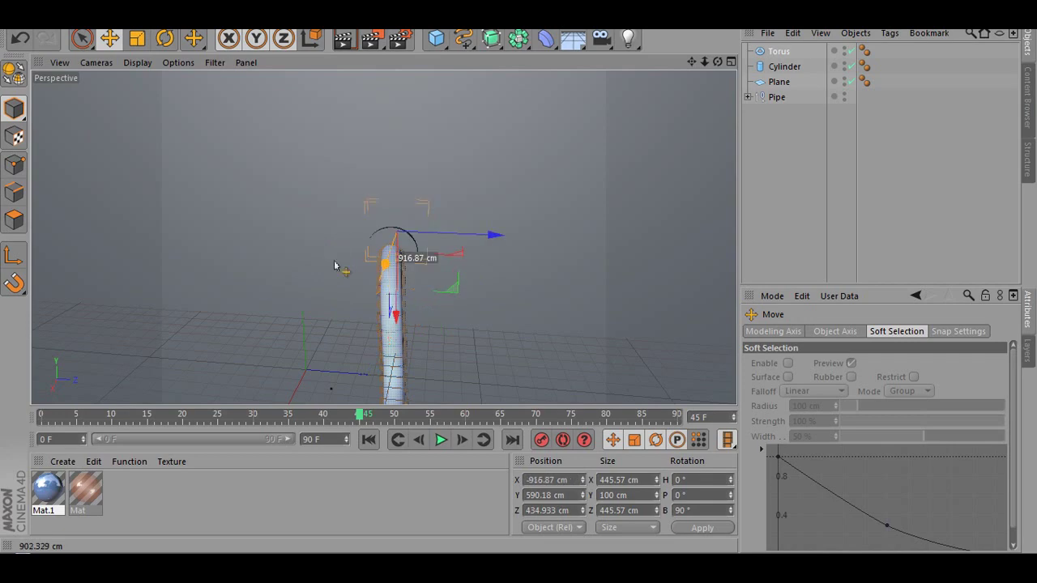
pyautogui.scroll(5, 335, 254)
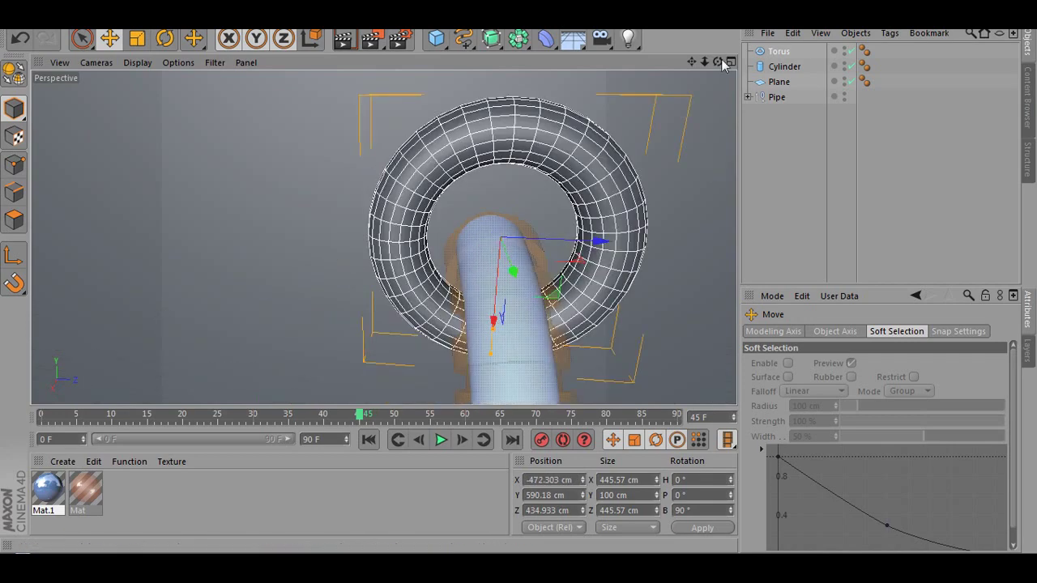
pyautogui.moveTo(718, 62); pyautogui.dragTo(500, 351)
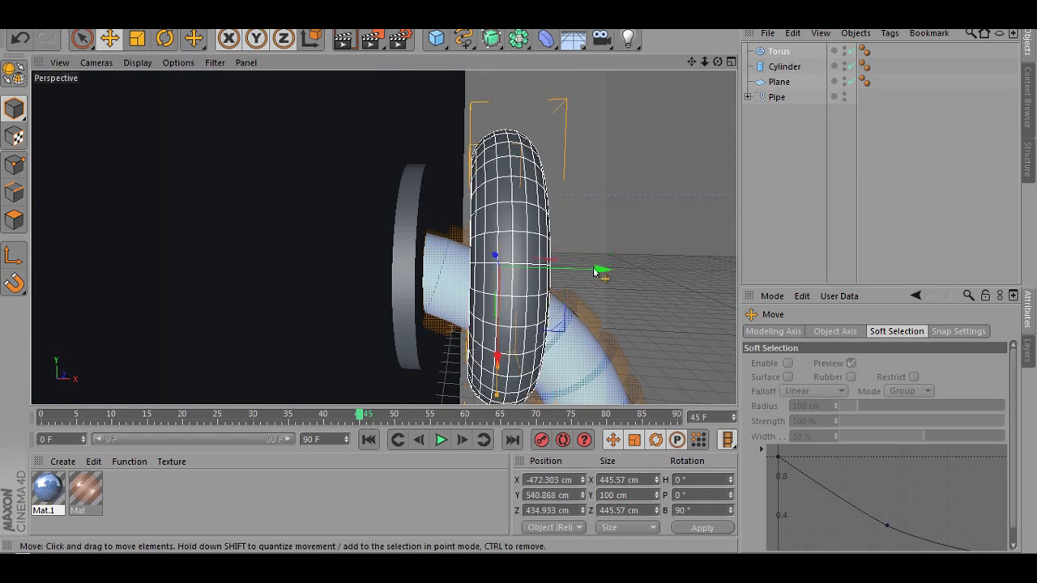
pyautogui.moveTo(577, 270); pyautogui.dragTo(532, 268)
# Step: Slim the torus by setting its pipe radius to 15 cm
pyautogui.click(778, 51)
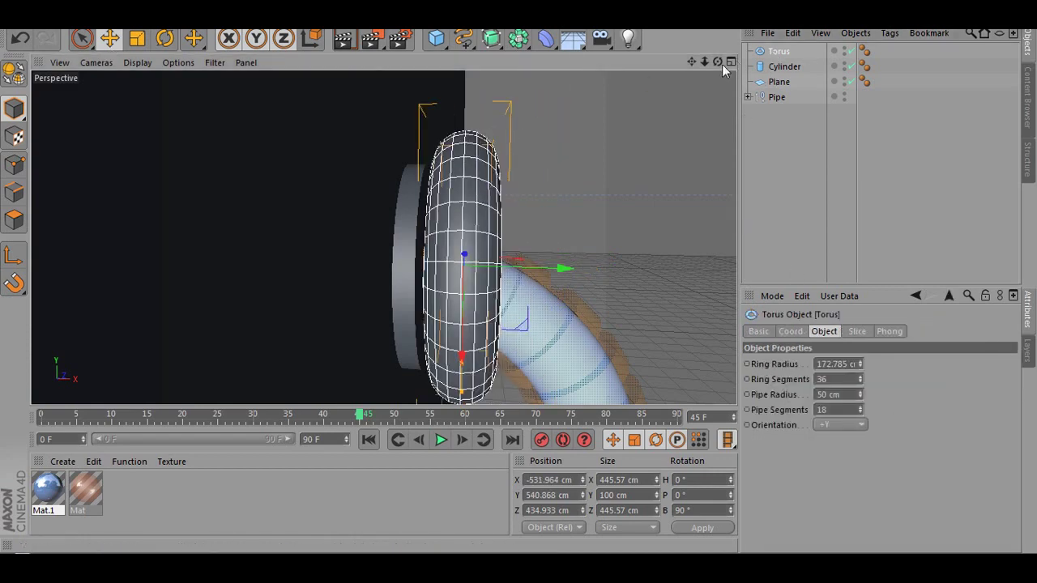
pyautogui.moveTo(718, 62); pyautogui.dragTo(486, 267)
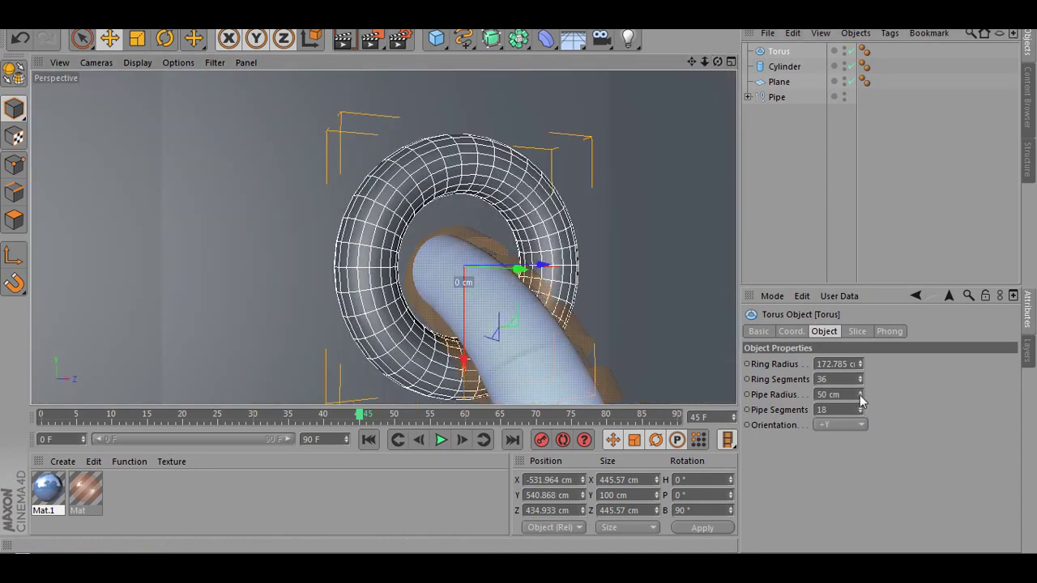
pyautogui.moveTo(861, 400)
pyautogui.mouseDown()
pyautogui.moveTo(861, 429)
pyautogui.moveTo(861, 392)
pyautogui.mouseUp()
pyautogui.click(861, 393)
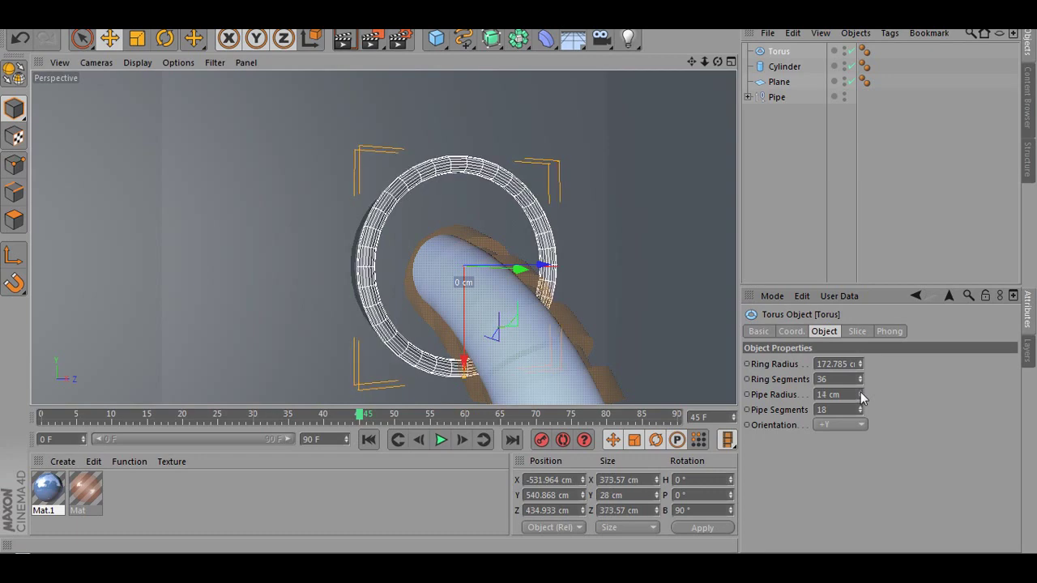
pyautogui.click(860, 393)
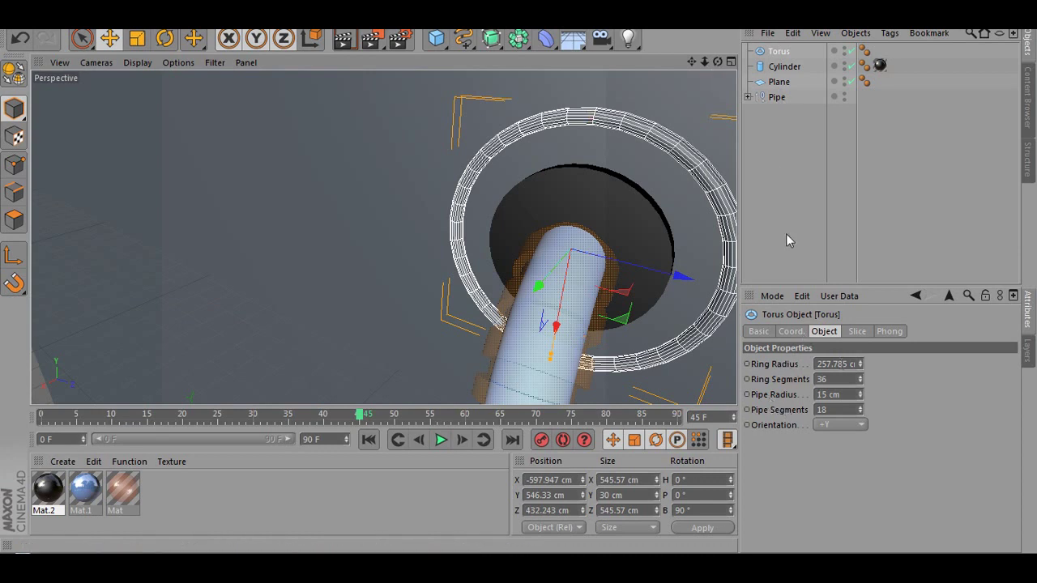
# Step: Add a second Cylinder primitive to the scene
pyautogui.moveTo(717, 61); pyautogui.dragTo(451, 62)
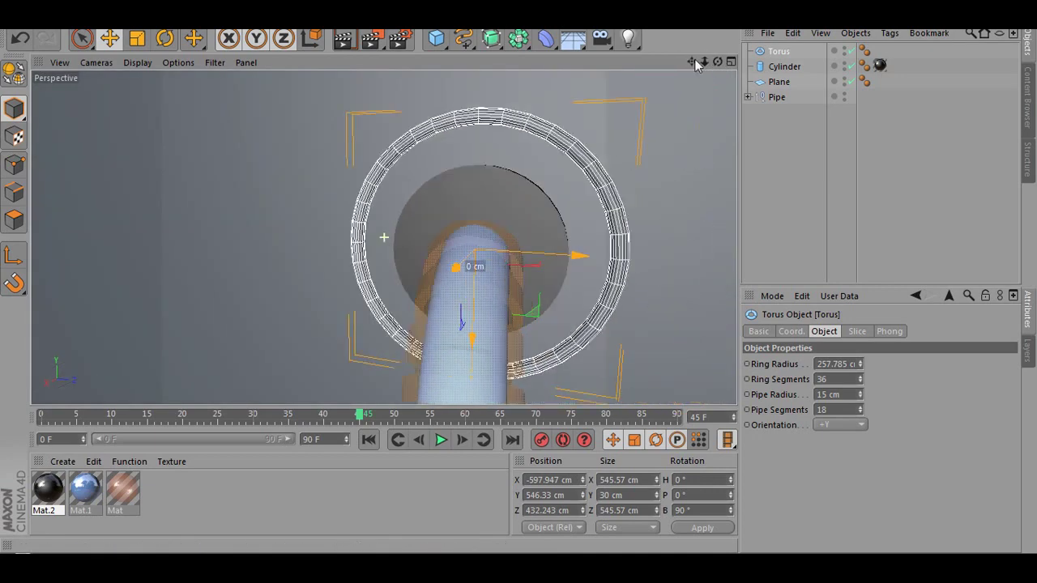
pyautogui.click(463, 41)
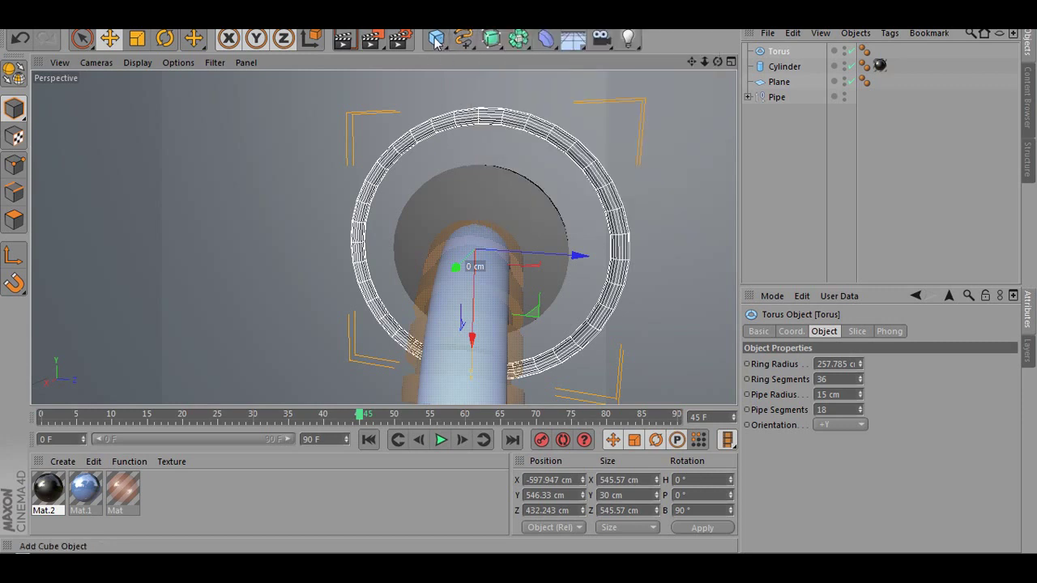
pyautogui.click(436, 42)
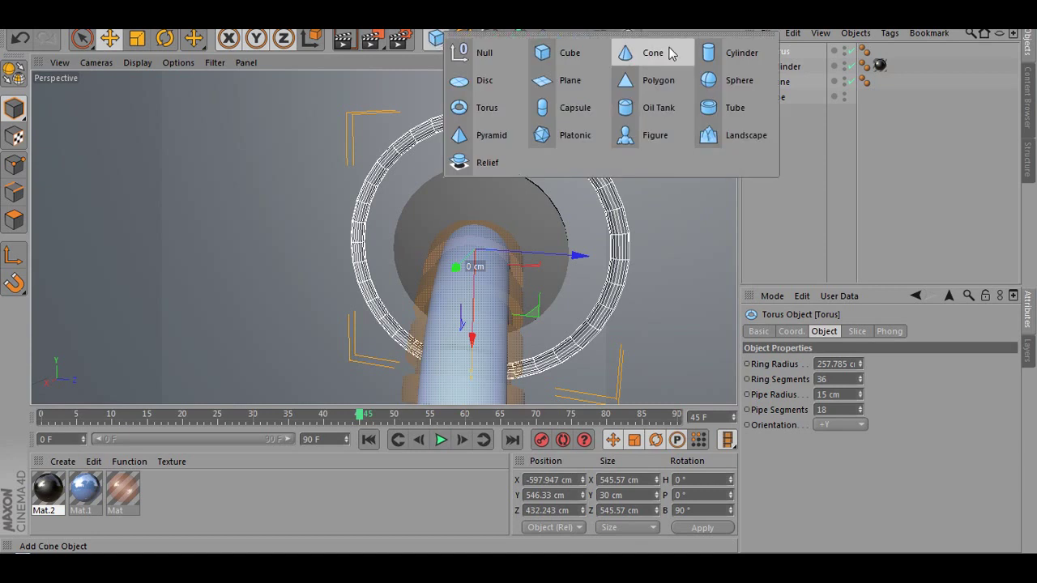
pyautogui.click(744, 58)
pyautogui.scroll(-3, 345, 308)
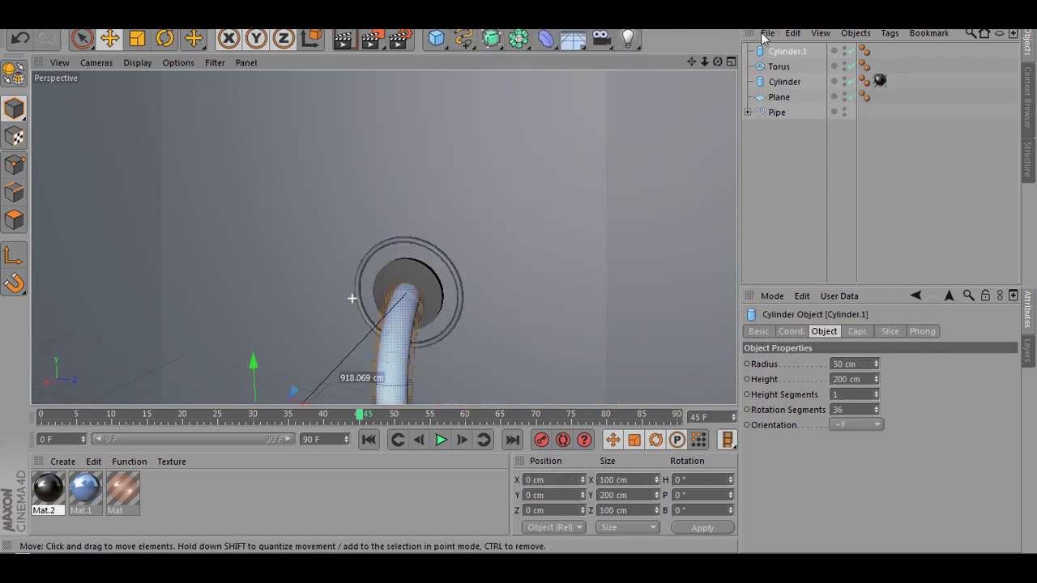
# Step: Reduce the new cylinder to a thin rod with a radius of about 9.3 cm and a height of about 117 cm
pyautogui.keyDown('alt'); pyautogui.moveTo(196, 348); pyautogui.dragTo(276, 218, button='middle'); pyautogui.keyUp('alt')
pyautogui.keyDown('alt'); pyautogui.moveTo(301, 229); pyautogui.dragTo(760, 68, button='right'); pyautogui.keyUp('alt')
pyautogui.keyDown('alt'); pyautogui.moveTo(322, 309); pyautogui.dragTo(384, 237, button='middle'); pyautogui.keyUp('alt')
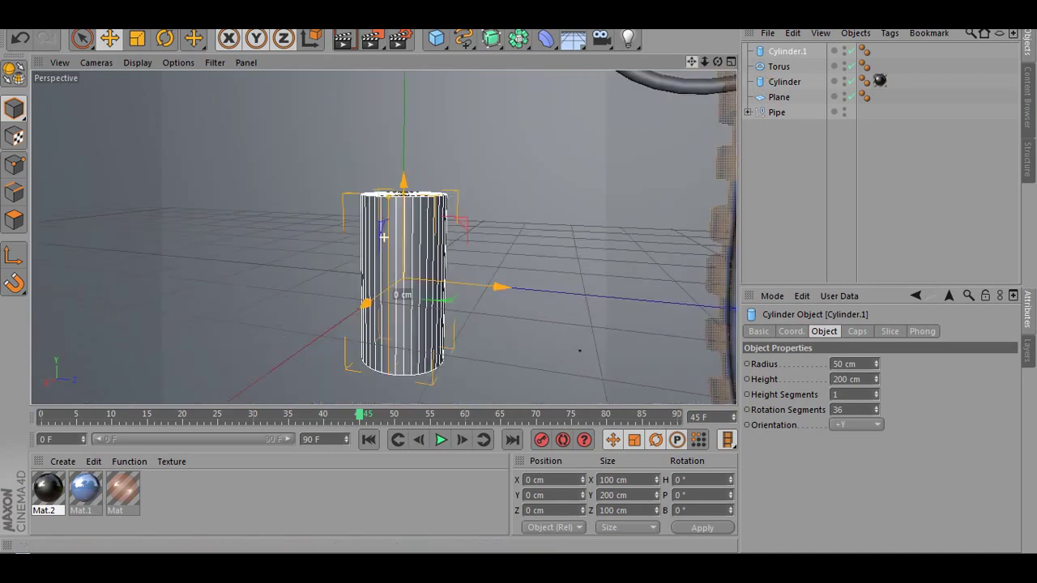
pyautogui.keyDown('alt'); pyautogui.moveTo(349, 222); pyautogui.dragTo(546, 102, button='right'); pyautogui.keyUp('alt')
pyautogui.moveTo(495, 80); pyautogui.dragTo(512, 89)
pyautogui.moveTo(717, 61); pyautogui.dragTo(706, 105)
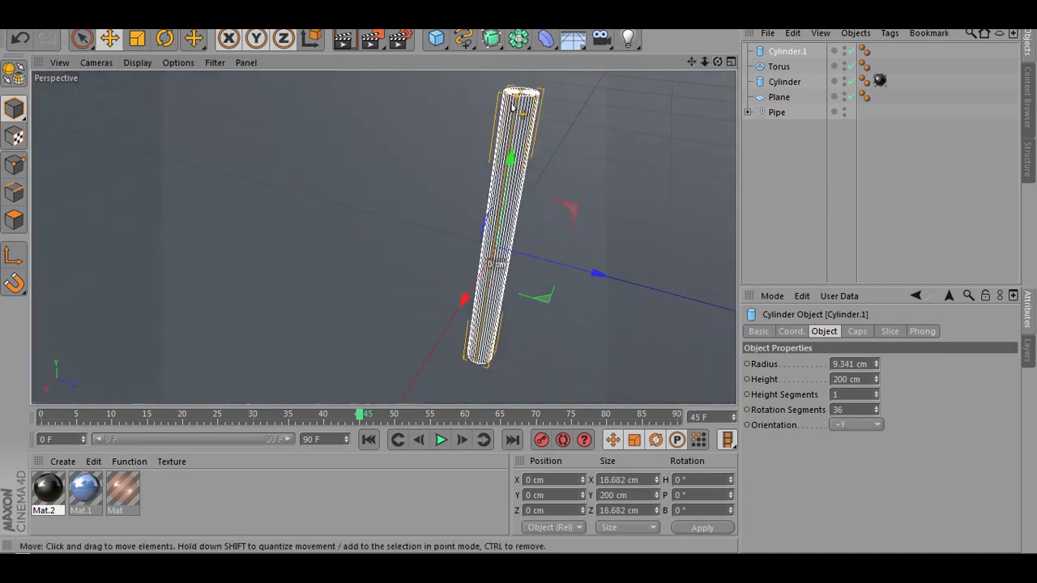
pyautogui.moveTo(532, 103); pyautogui.dragTo(519, 171)
# Step: Move the thin rod above the pipe's end at the wall, to about X -619, Y 686 and Z 437 cm
pyautogui.scroll(-5, 678, 82)
pyautogui.moveTo(691, 63); pyautogui.dragTo(499, 287)
pyautogui.moveTo(401, 333); pyautogui.dragTo(407, 70)
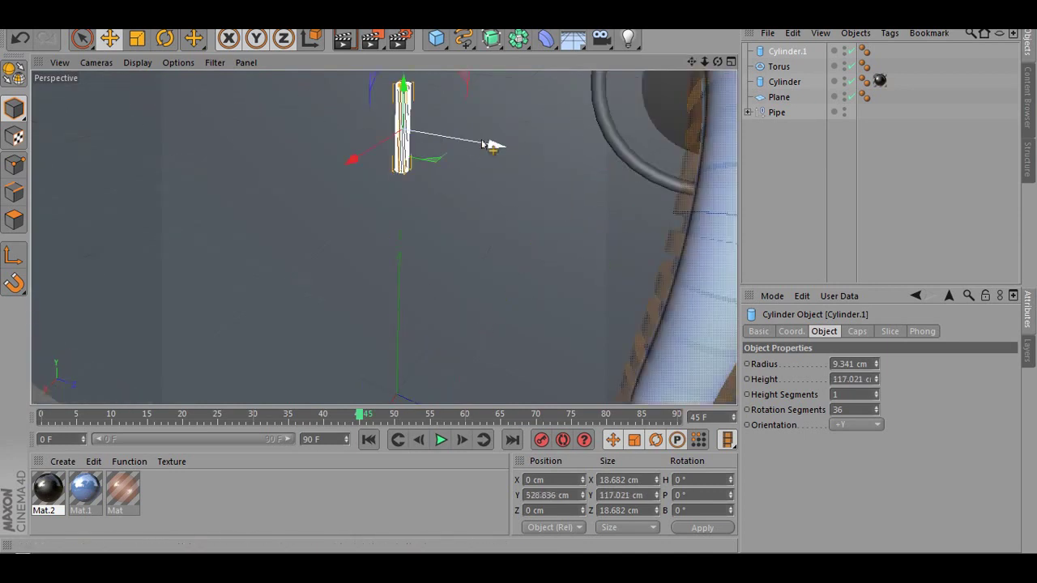
pyautogui.moveTo(502, 148); pyautogui.dragTo(186, 71)
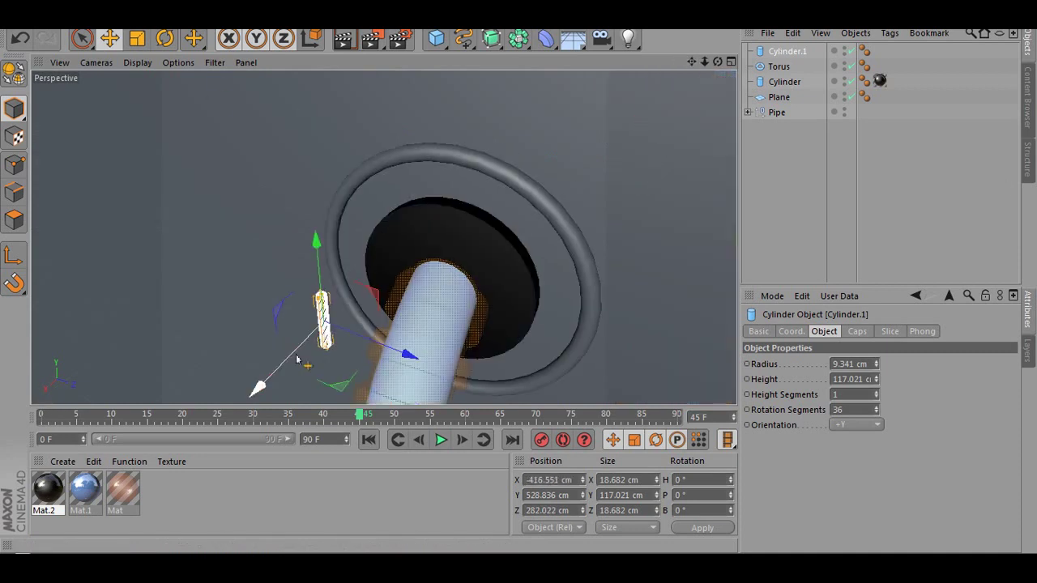
pyautogui.moveTo(297, 360); pyautogui.dragTo(398, 146)
pyautogui.moveTo(479, 227); pyautogui.dragTo(565, 242)
# Step: Fit the rod between the black disc and the torus by moving it to about X -601, Y 742 and Z 435 cm
pyautogui.moveTo(717, 62); pyautogui.dragTo(696, 77)
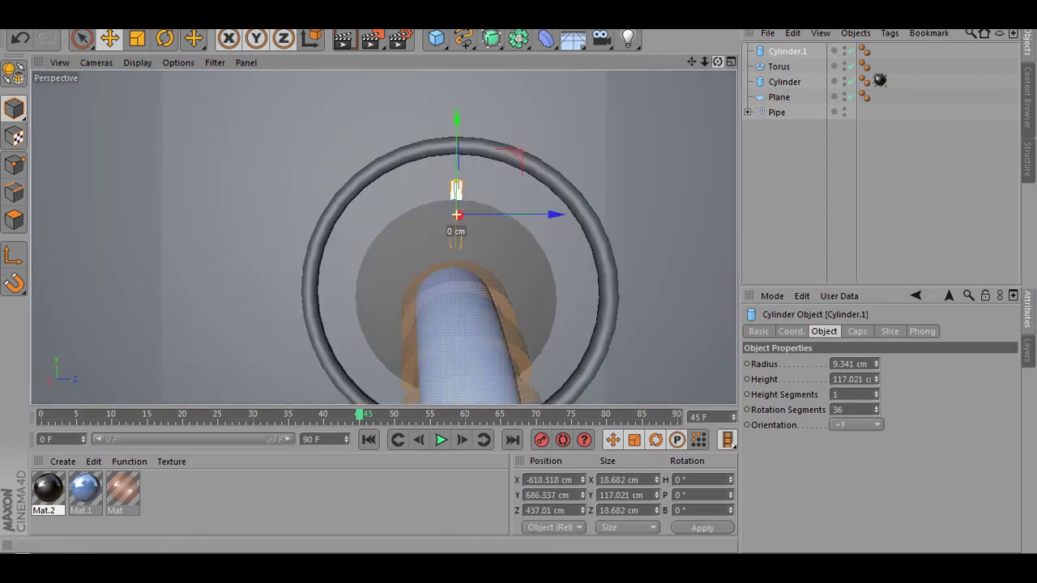
pyautogui.moveTo(457, 124); pyautogui.dragTo(456, 113)
pyautogui.click(842, 202)
pyautogui.keyDown('alt'); pyautogui.moveTo(576, 122); pyautogui.dragTo(709, 41, button='right'); pyautogui.keyUp('alt')
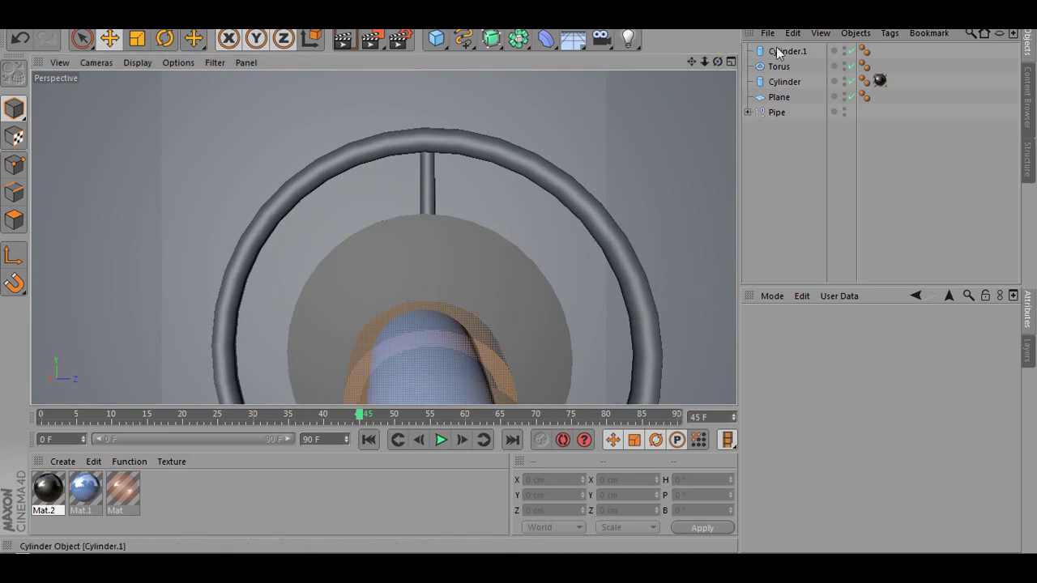
pyautogui.click(427, 182)
pyautogui.moveTo(483, 196); pyautogui.dragTo(482, 196)
pyautogui.moveTo(718, 61); pyautogui.dragTo(834, 65)
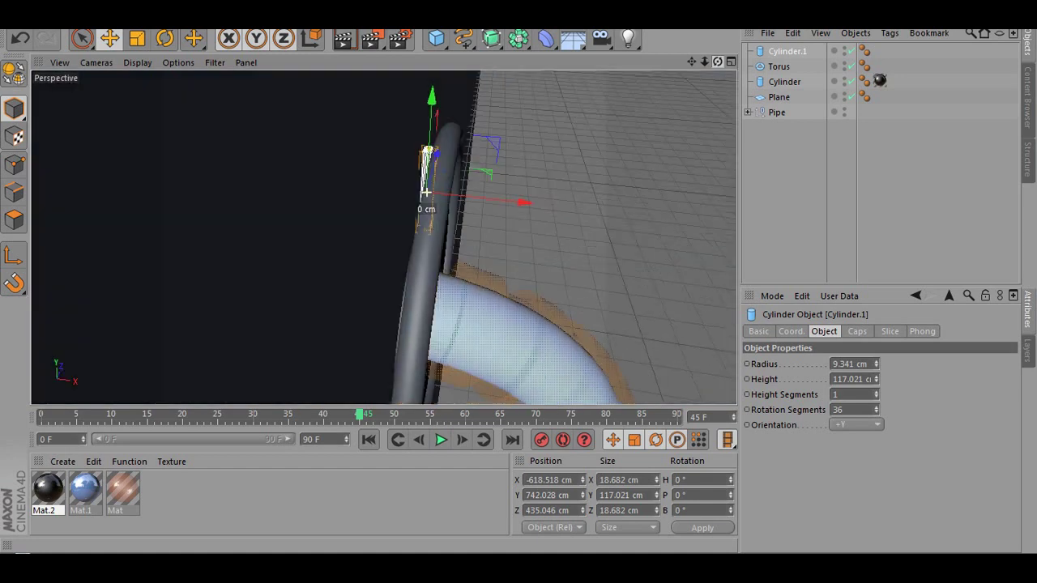
pyautogui.moveTo(506, 204); pyautogui.dragTo(524, 211)
# Step: Tilt the rod to a bank angle of about 6.1° so that it leans from the disc towards the torus
pyautogui.moveTo(716, 62); pyautogui.dragTo(274, 73)
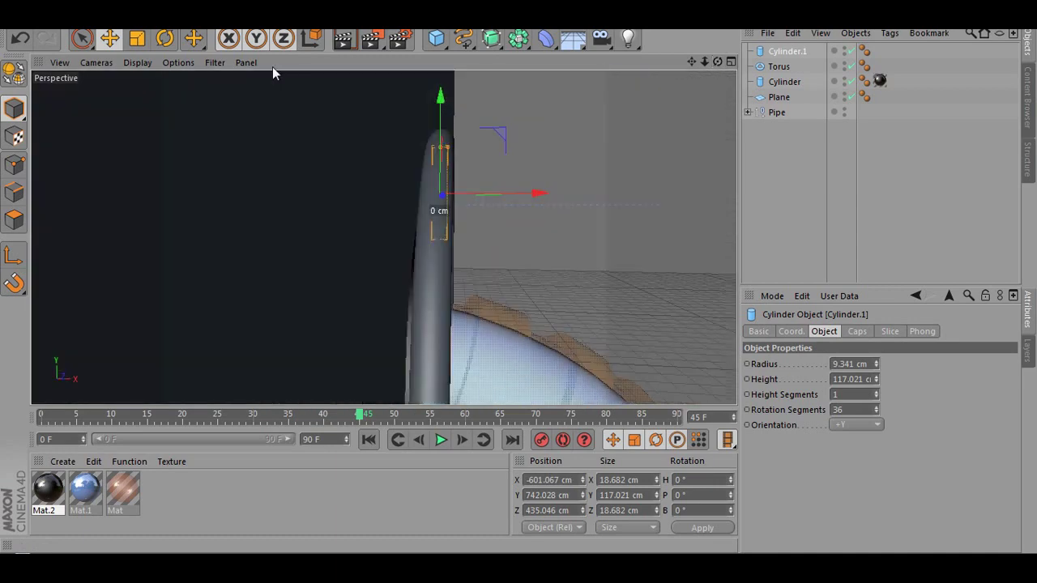
pyautogui.click(164, 38)
pyautogui.moveTo(488, 164)
pyautogui.mouseDown()
pyautogui.moveTo(488, 139)
pyautogui.moveTo(486, 148)
pyautogui.mouseUp()
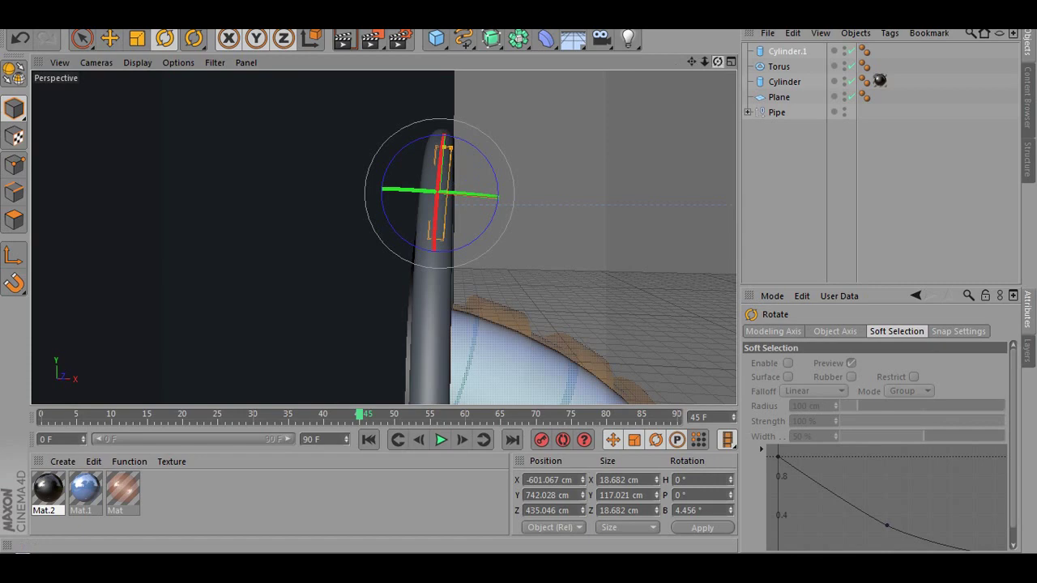
pyautogui.moveTo(717, 61); pyautogui.dragTo(664, 85)
pyautogui.moveTo(488, 164)
pyautogui.mouseDown()
pyautogui.moveTo(445, 161)
pyautogui.moveTo(486, 154)
pyautogui.mouseUp()
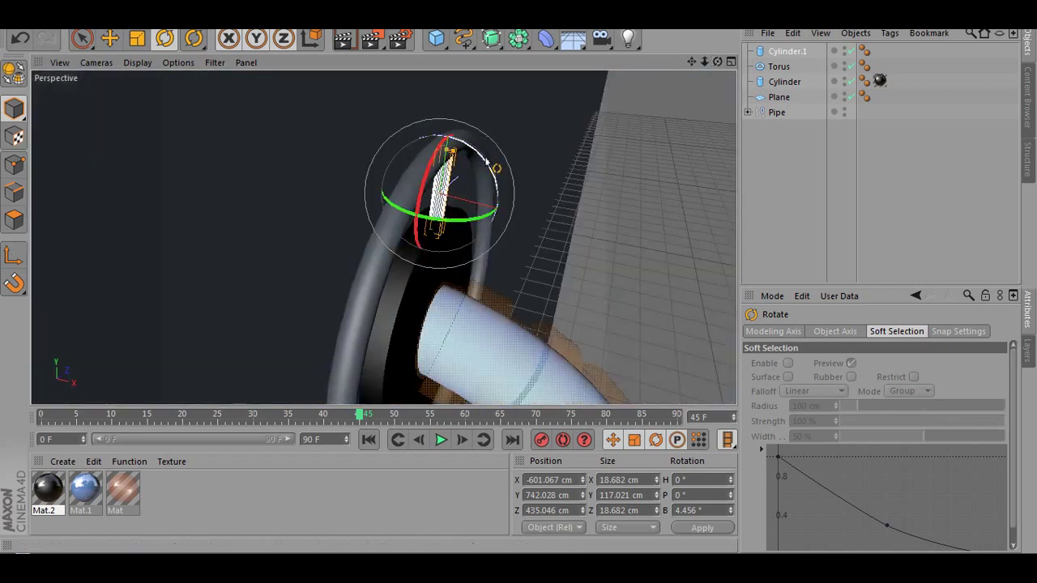
pyautogui.moveTo(490, 164); pyautogui.dragTo(486, 165)
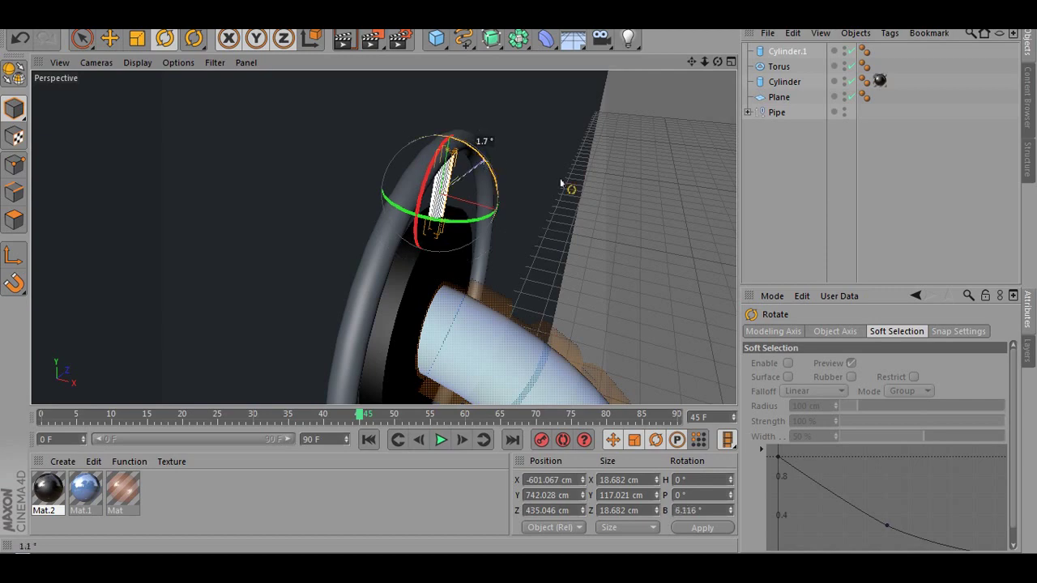
pyautogui.click(874, 209)
# Step: Shift the rod slightly sideways along Z within the ring to centre it above the disc
pyautogui.scroll(3, 445, 251)
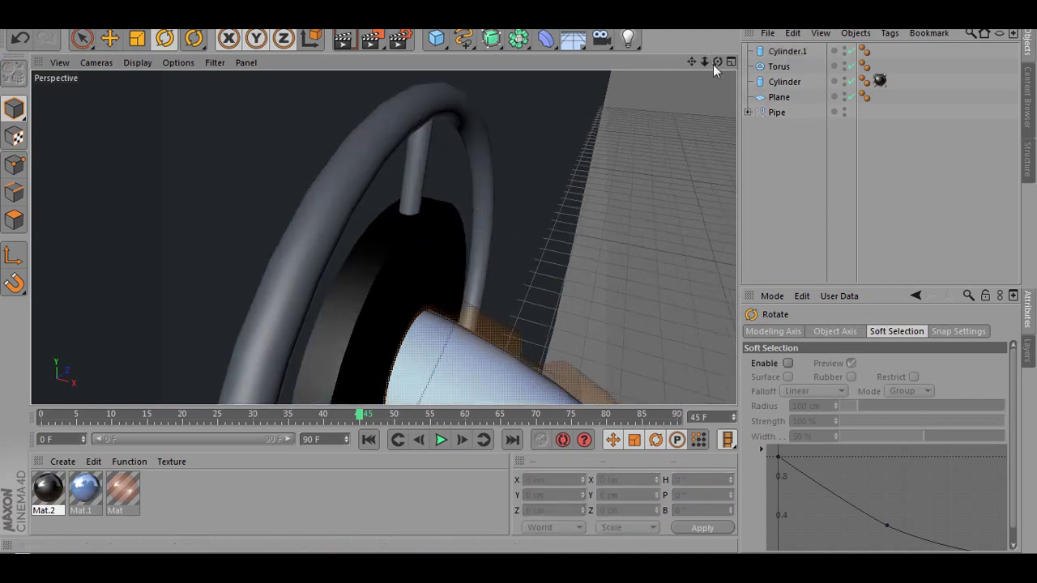
pyautogui.moveTo(718, 61)
pyautogui.mouseDown()
pyautogui.moveTo(730, 69)
pyautogui.moveTo(691, 61)
pyautogui.moveTo(718, 64)
pyautogui.mouseUp()
pyautogui.scroll(-2, 384, 237)
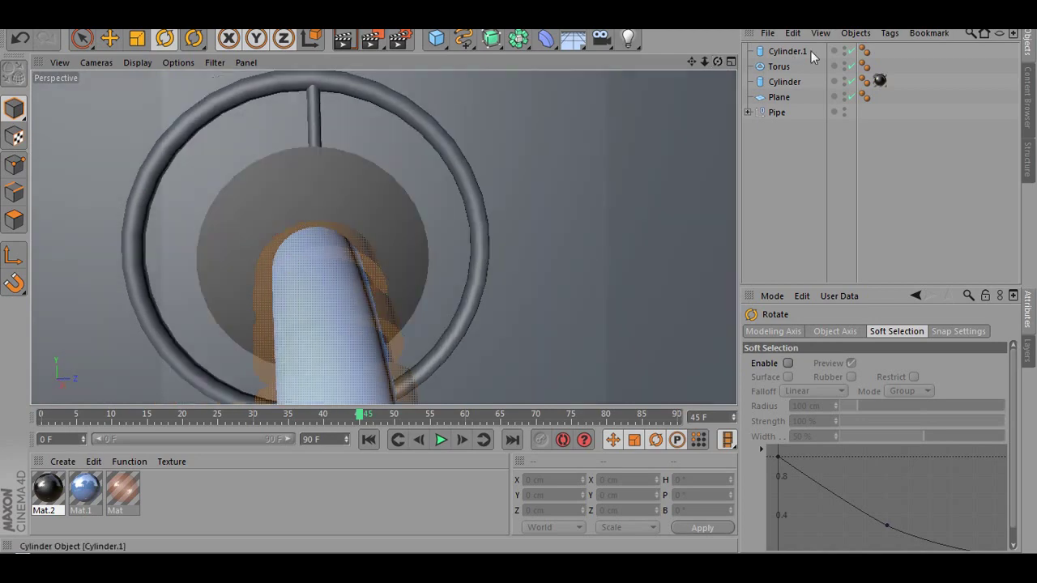
pyautogui.click(786, 52)
pyautogui.click(111, 39)
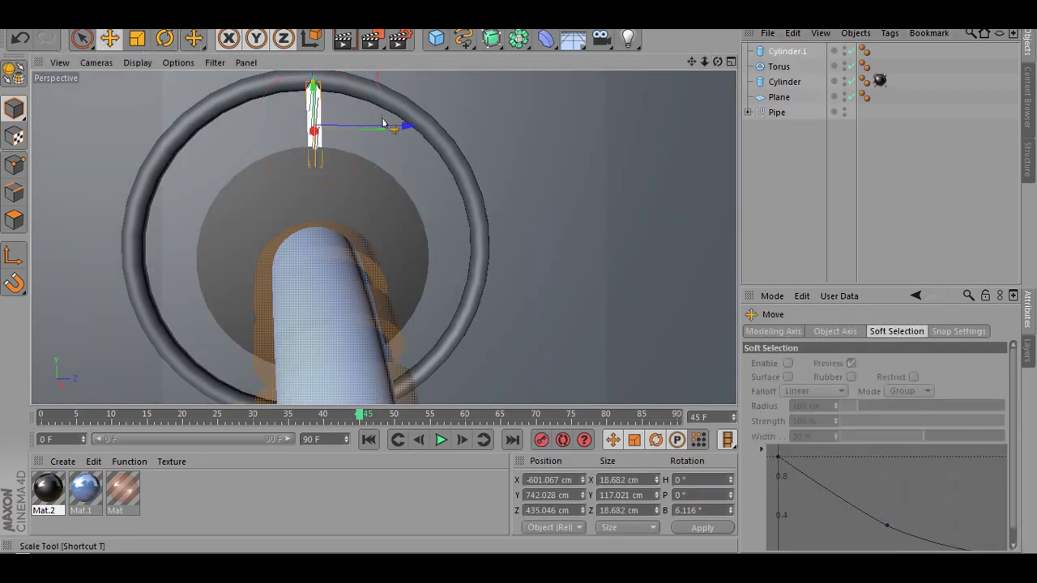
pyautogui.click(586, 201)
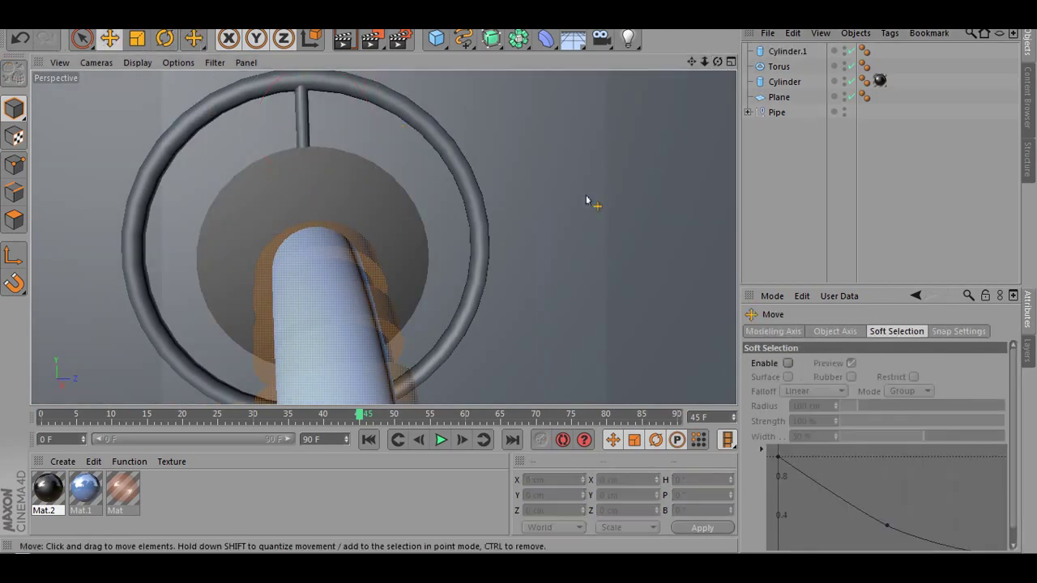
pyautogui.moveTo(712, 73); pyautogui.dragTo(713, 67)
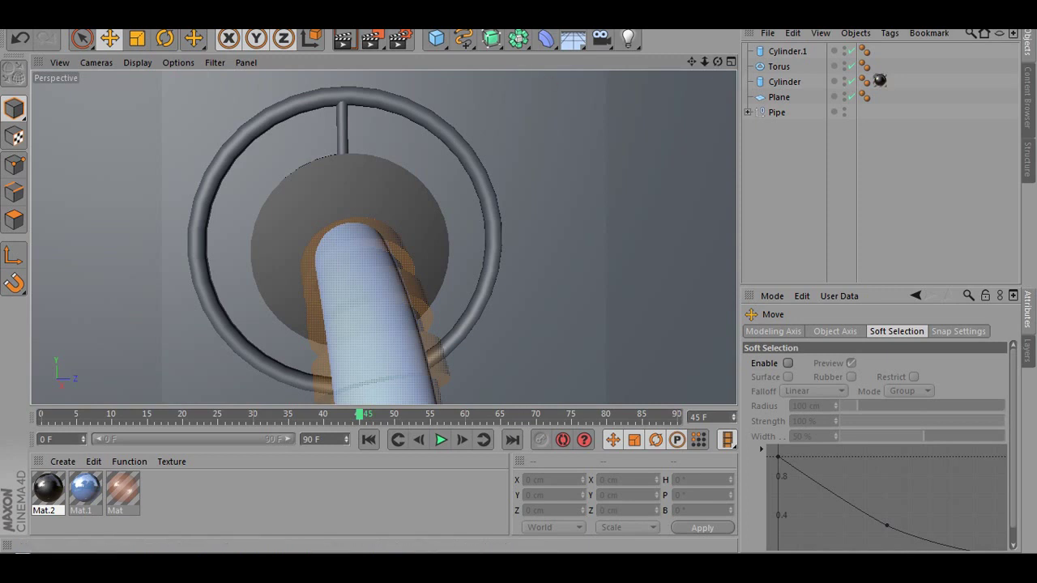
# Step: Add a MoGraph Cloner and nest the thin rod inside it as its child
pyautogui.click(331, 20)
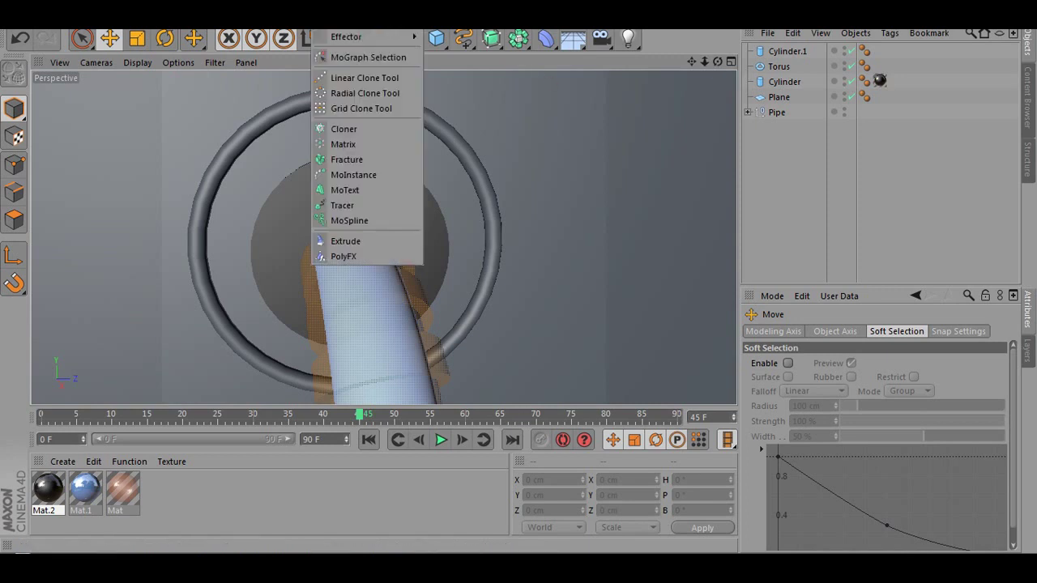
pyautogui.click(342, 128)
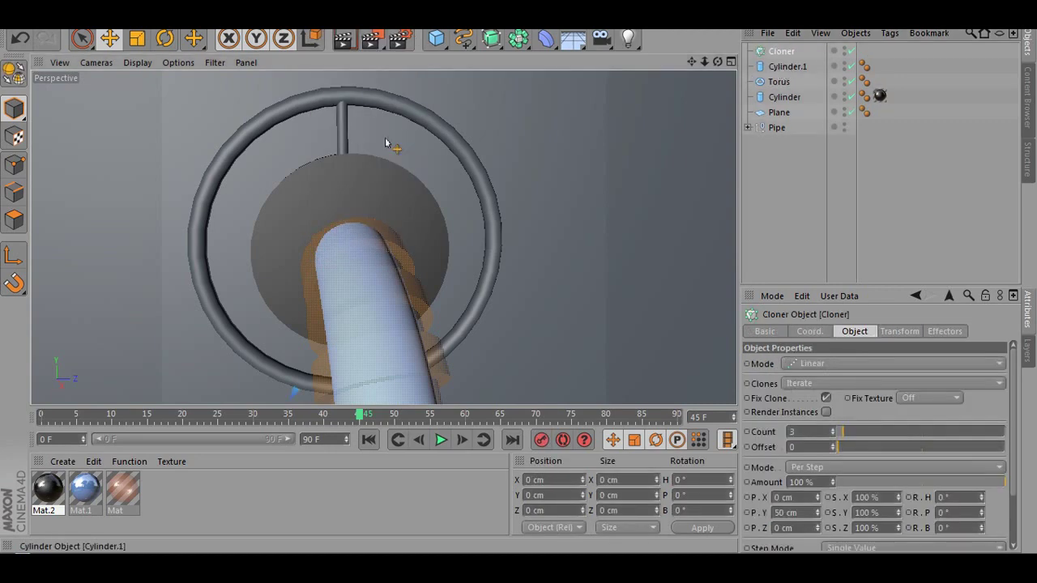
pyautogui.click(785, 71)
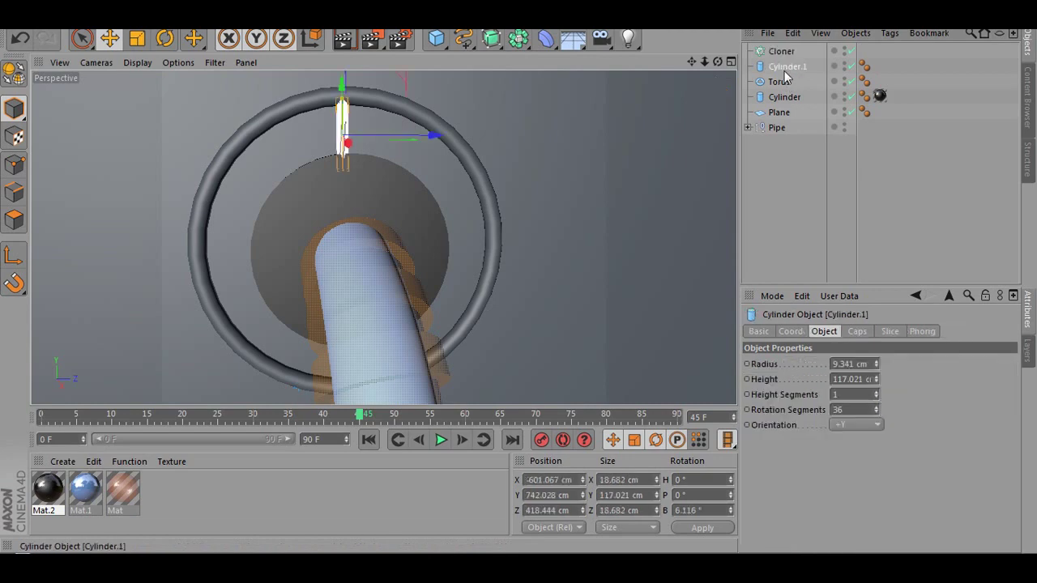
pyautogui.moveTo(787, 74); pyautogui.dragTo(784, 57)
pyautogui.click(783, 54)
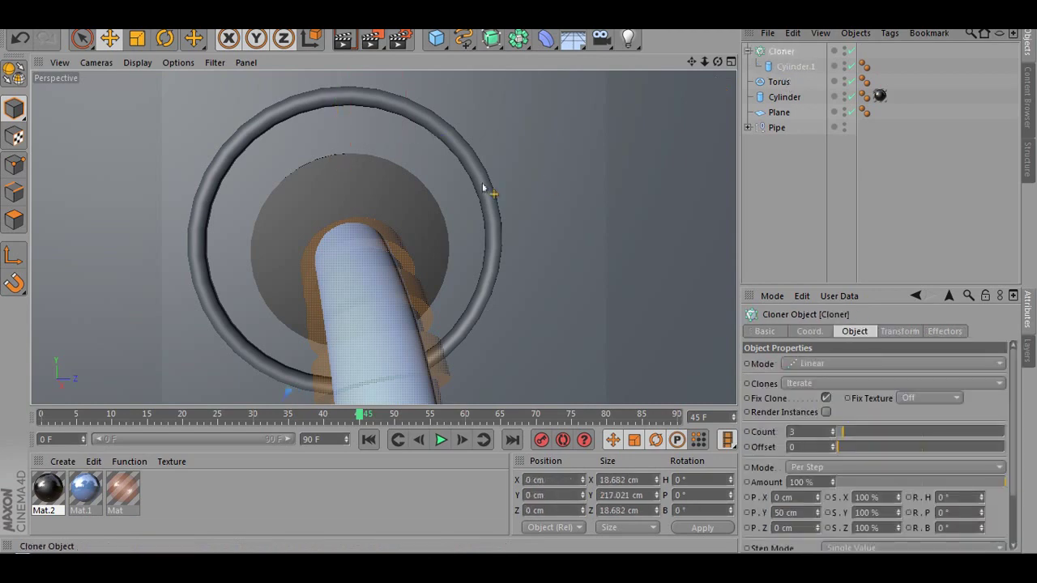
# Step: Raise the cloner with the cloned rods to about Y 173 cm
pyautogui.scroll(-5, 490, 174)
pyautogui.scroll(-2, 401, 315)
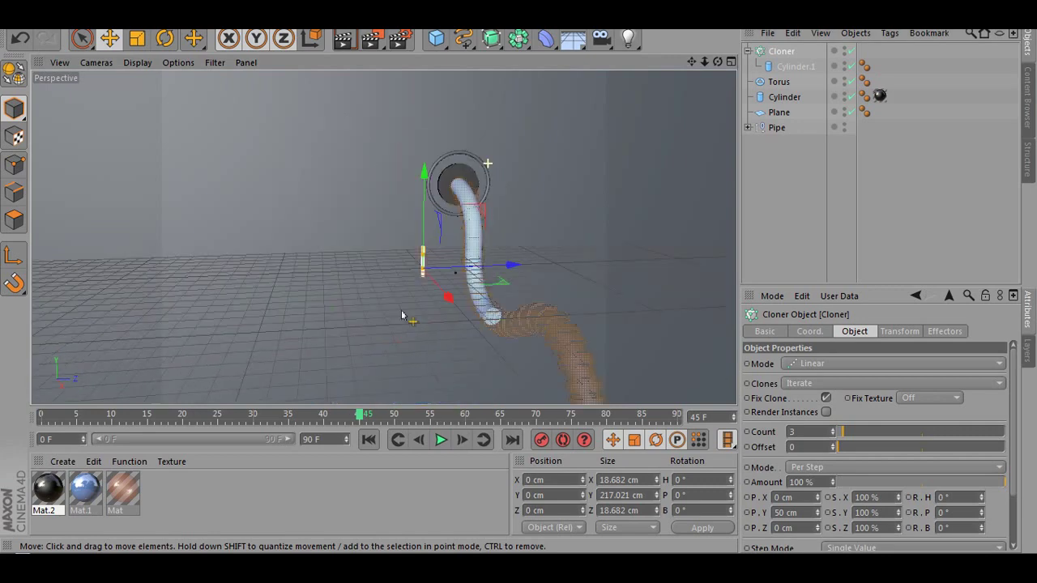
pyautogui.scroll(6, 398, 308)
pyautogui.moveTo(694, 64); pyautogui.dragTo(637, 243)
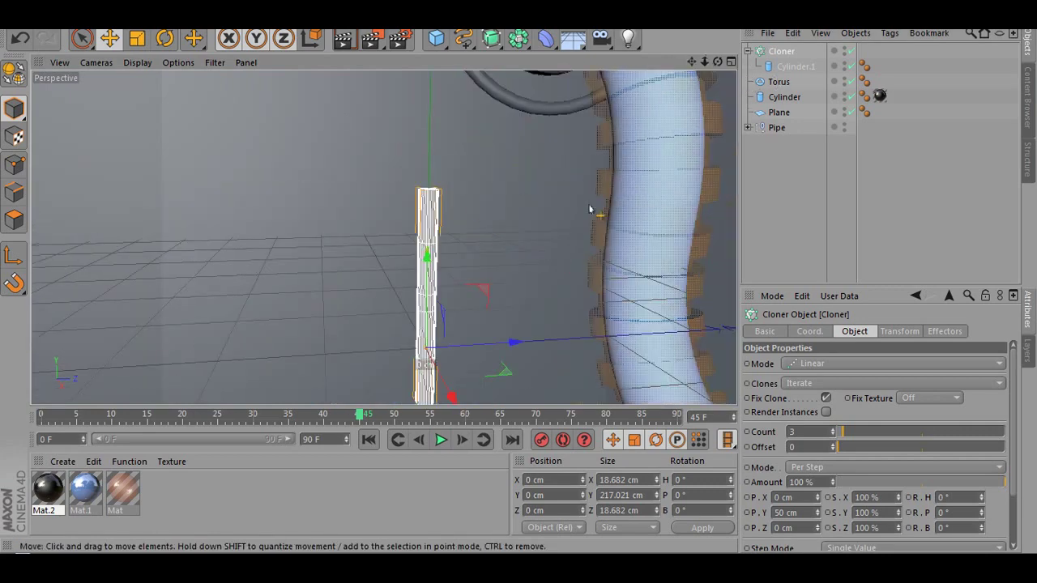
pyautogui.moveTo(429, 272); pyautogui.dragTo(440, 90)
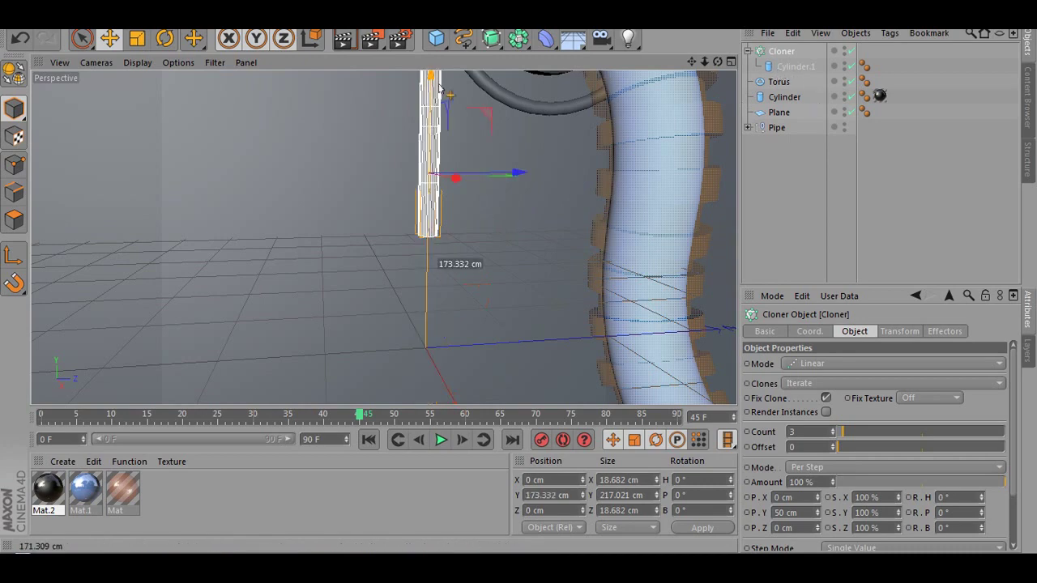
pyautogui.moveTo(694, 64); pyautogui.dragTo(647, 201)
pyautogui.scroll(-4, 491, 371)
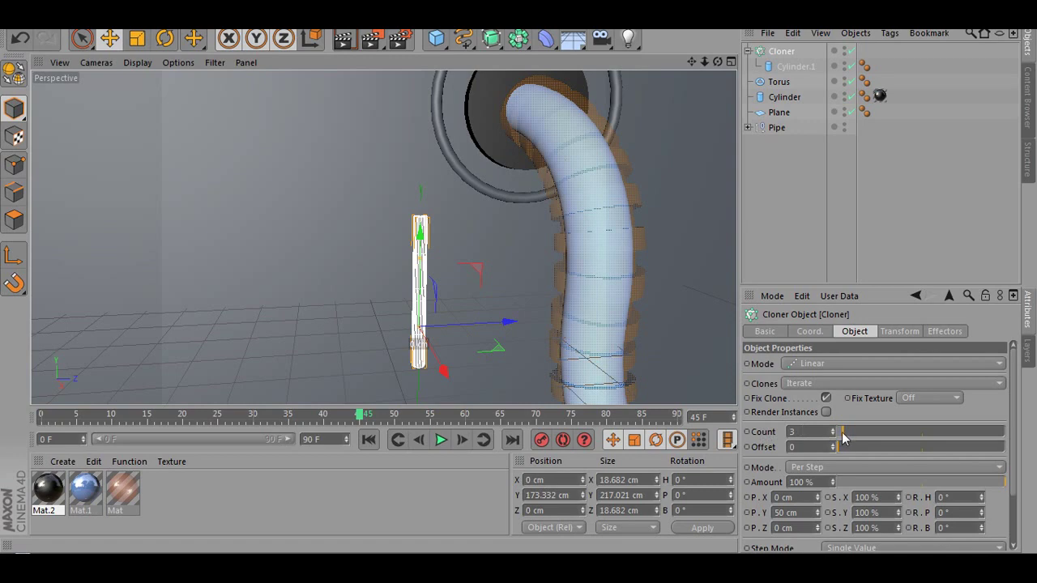
# Step: Set the cloner's count to 5 and switch its mode from Linear to Radial
pyautogui.moveTo(845, 437); pyautogui.dragTo(849, 440)
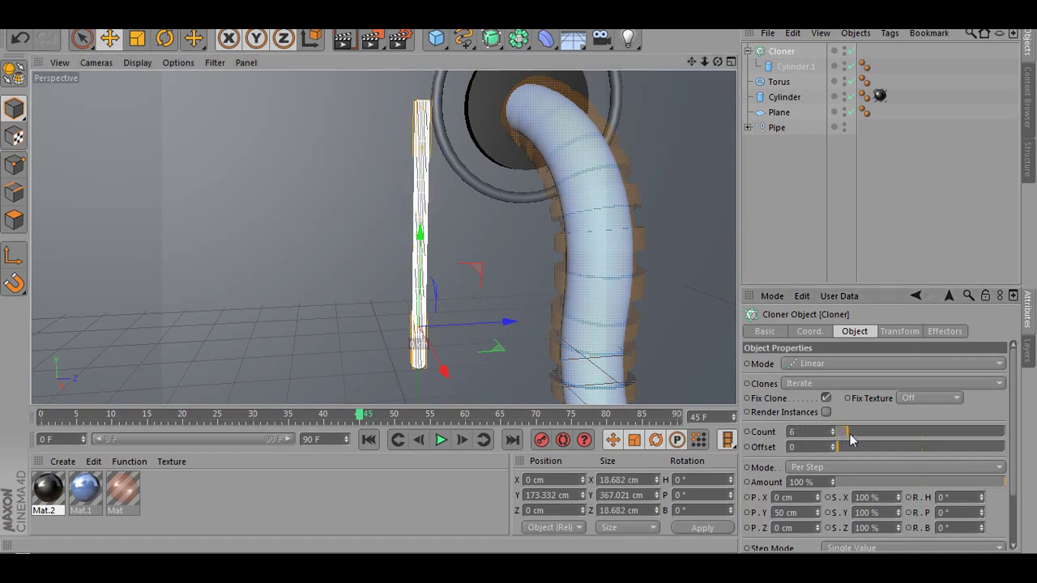
pyautogui.moveTo(840, 438); pyautogui.dragTo(837, 438)
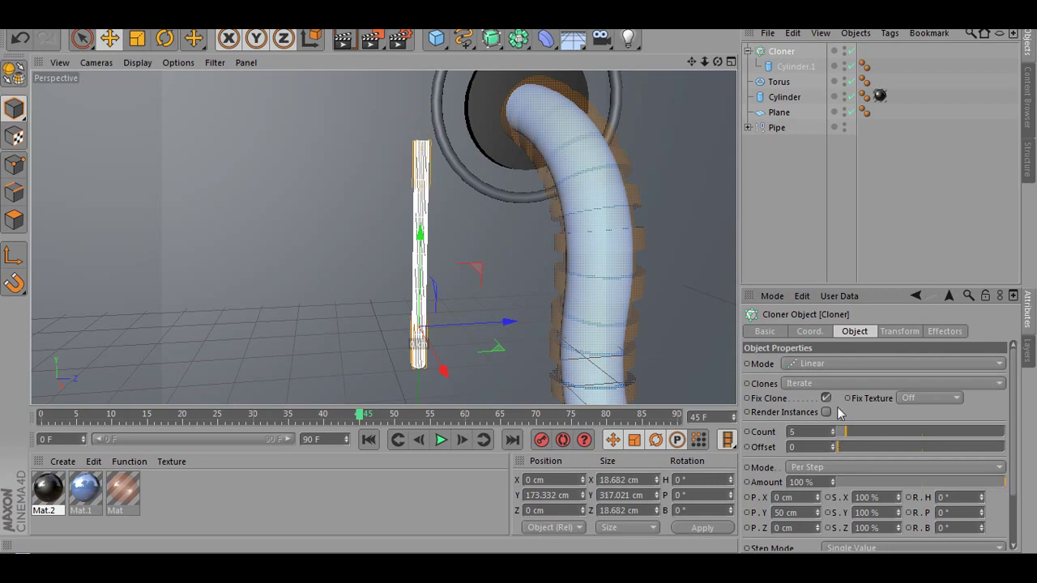
pyautogui.click(832, 364)
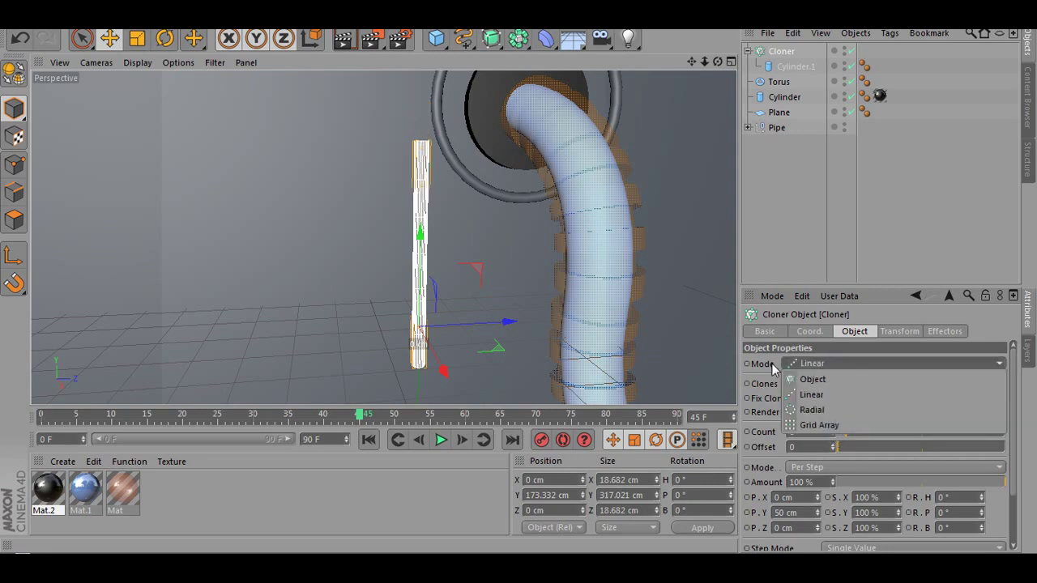
pyautogui.click(806, 410)
# Step: Compare the cloner's plane options and set the plane to ZY so that the rods fan out parallel to the wall
pyautogui.keyDown('alt'); pyautogui.moveTo(490, 341); pyautogui.dragTo(674, 343); pyautogui.keyUp('alt')
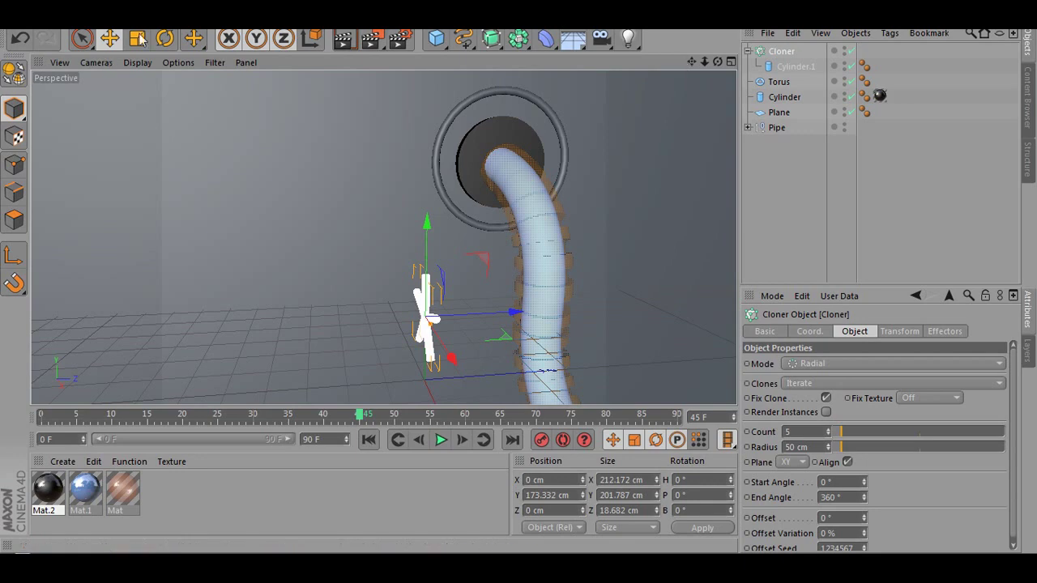
pyautogui.click(165, 38)
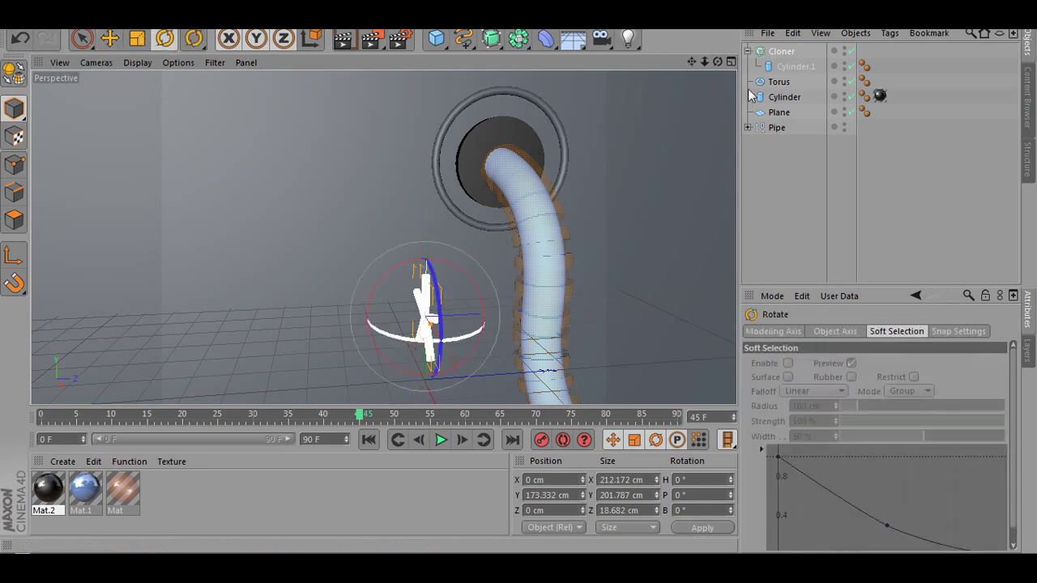
pyautogui.click(782, 51)
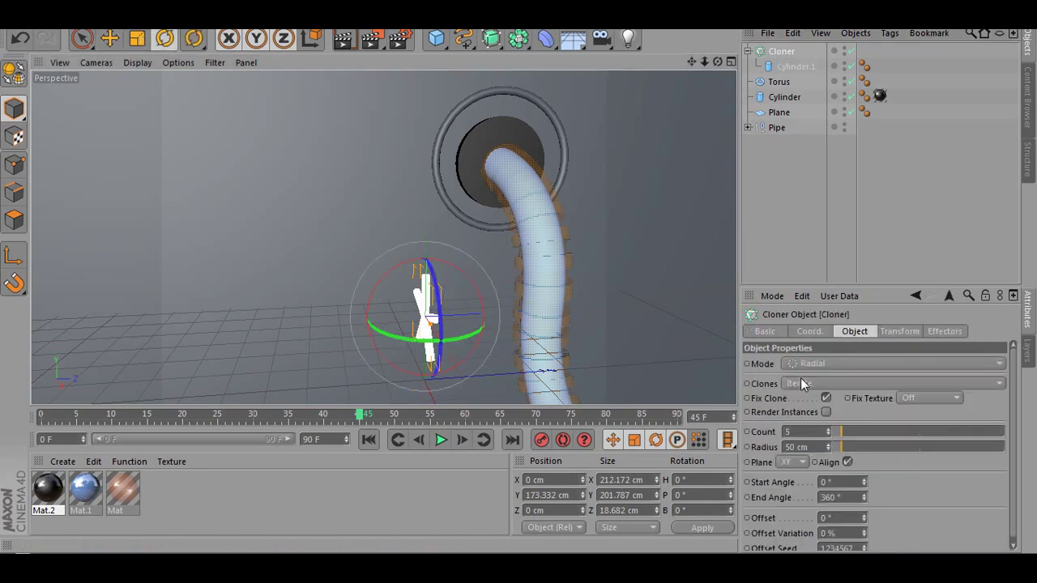
pyautogui.click(785, 463)
pyautogui.click(790, 501)
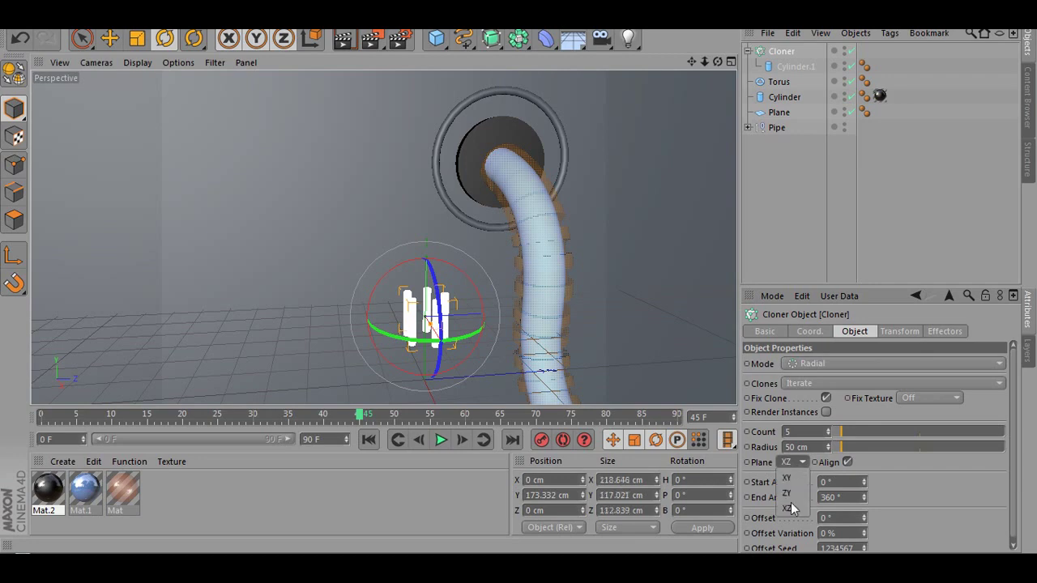
pyautogui.click(786, 492)
pyautogui.click(787, 465)
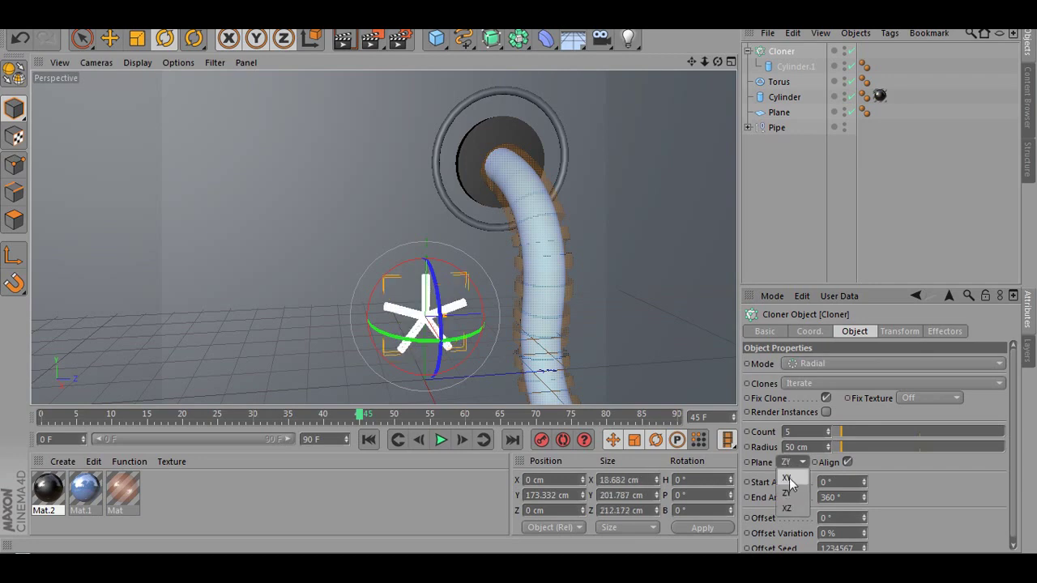
pyautogui.click(789, 478)
pyautogui.click(796, 461)
pyautogui.click(795, 486)
# Step: Move the radial cloner in front of the black disc, to about X -516, Y 525 and Z 437 cm
pyautogui.click(110, 39)
pyautogui.moveTo(451, 357); pyautogui.dragTo(562, 239)
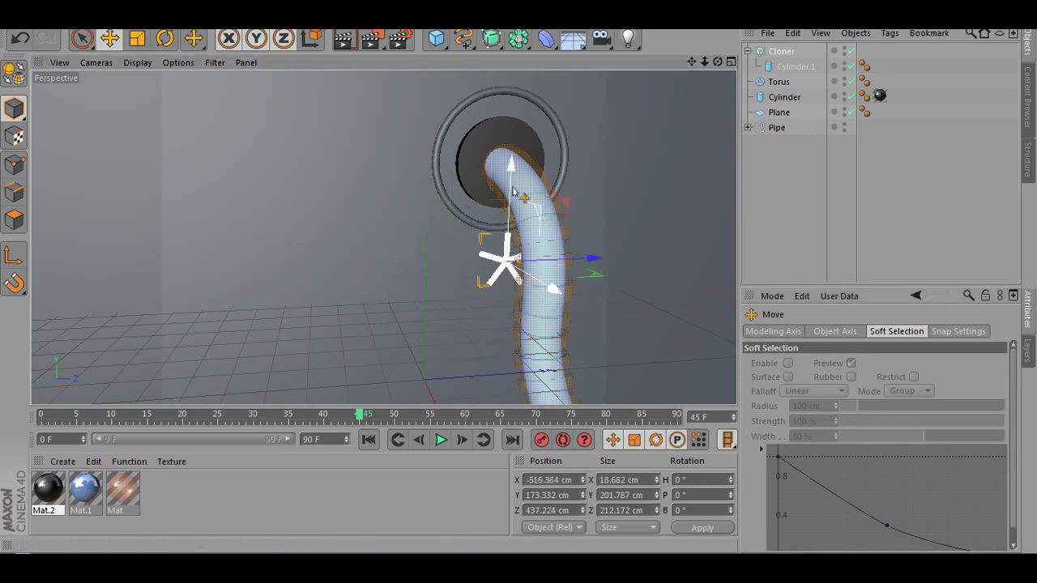
pyautogui.moveTo(511, 175); pyautogui.dragTo(492, 92)
pyautogui.scroll(2, 495, 142)
pyautogui.scroll(3, 495, 142)
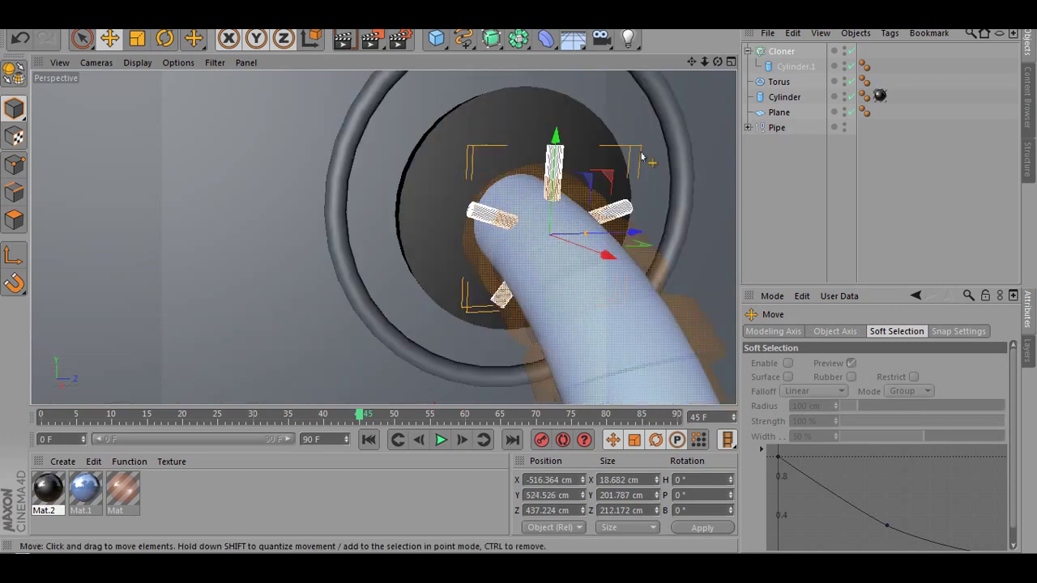
# Step: Centre the cloner on the disc and ring by moving it to about X -521, Y 552 and Z 440 cm
pyautogui.moveTo(619, 244); pyautogui.dragTo(609, 246)
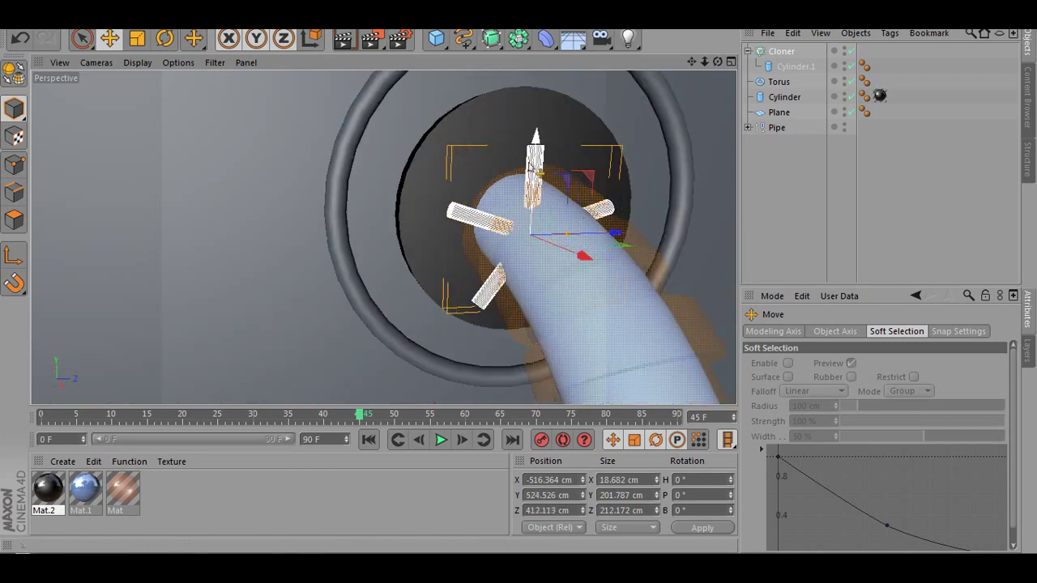
pyautogui.moveTo(537, 164); pyautogui.dragTo(536, 138)
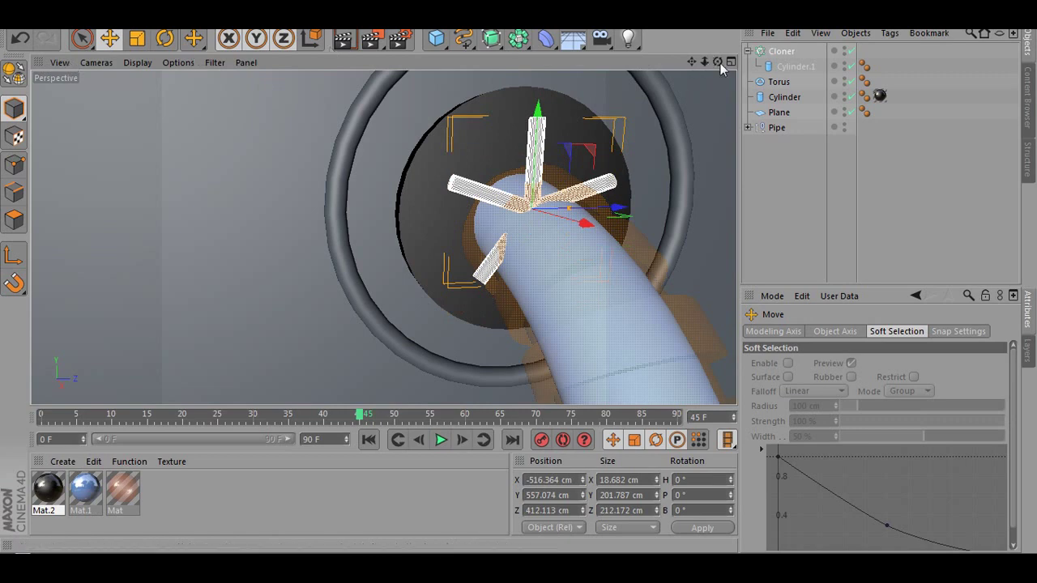
pyautogui.moveTo(700, 62); pyautogui.dragTo(729, 67)
pyautogui.moveTo(717, 63); pyautogui.dragTo(692, 77)
pyautogui.moveTo(516, 291); pyautogui.dragTo(588, 287)
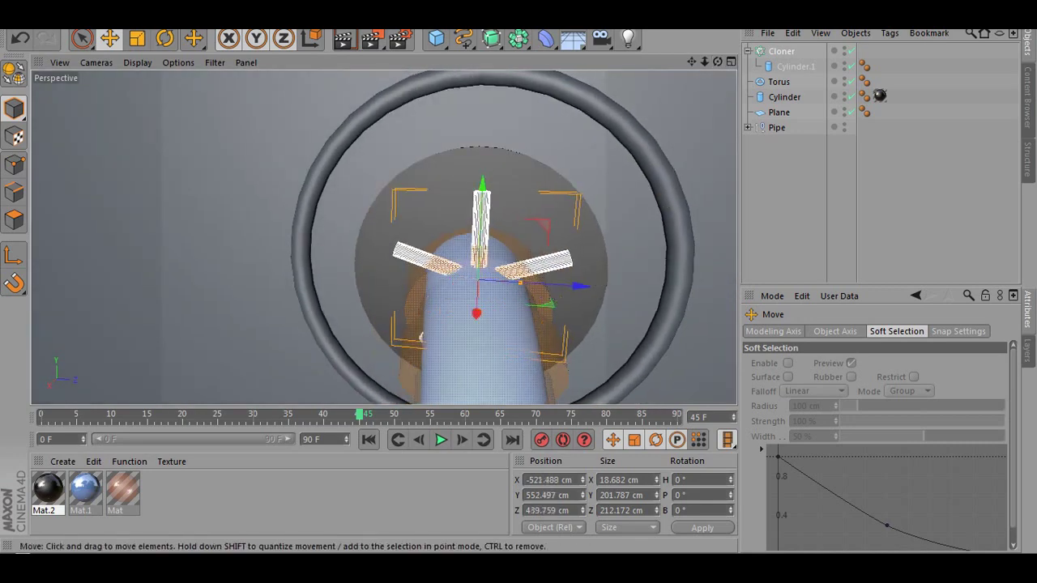
# Step: Push the cloner back to about X -614 cm and set its radius to 195 cm and its count to 10 to form the spokes
pyautogui.click(783, 54)
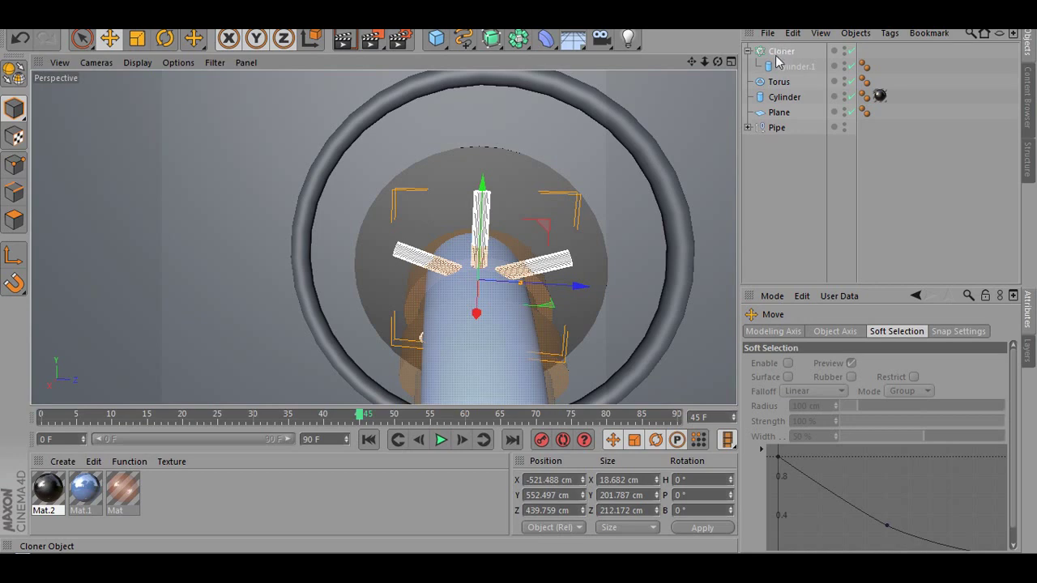
pyautogui.moveTo(842, 448); pyautogui.dragTo(860, 457)
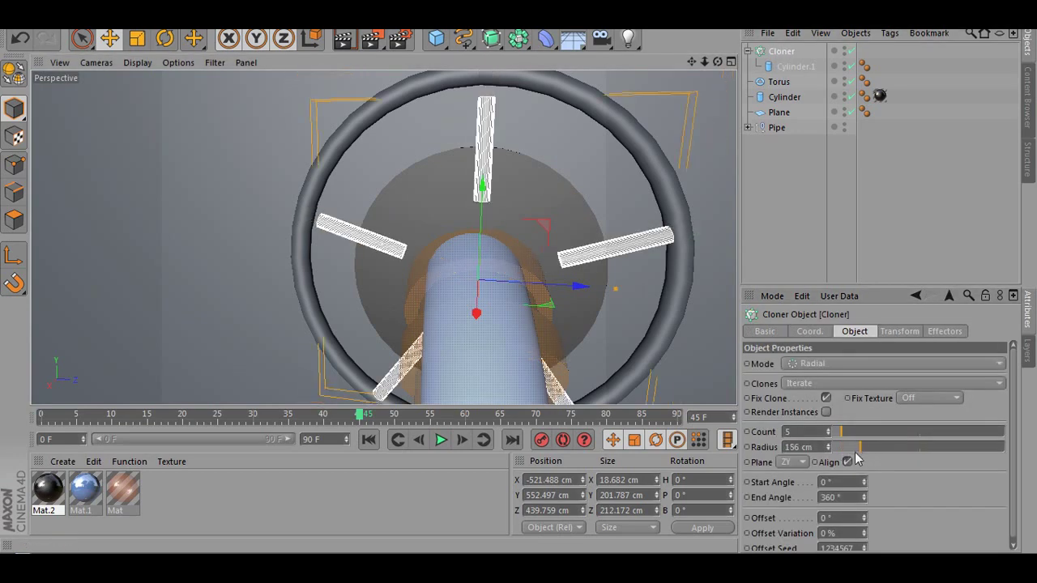
pyautogui.moveTo(476, 315); pyautogui.dragTo(553, 300)
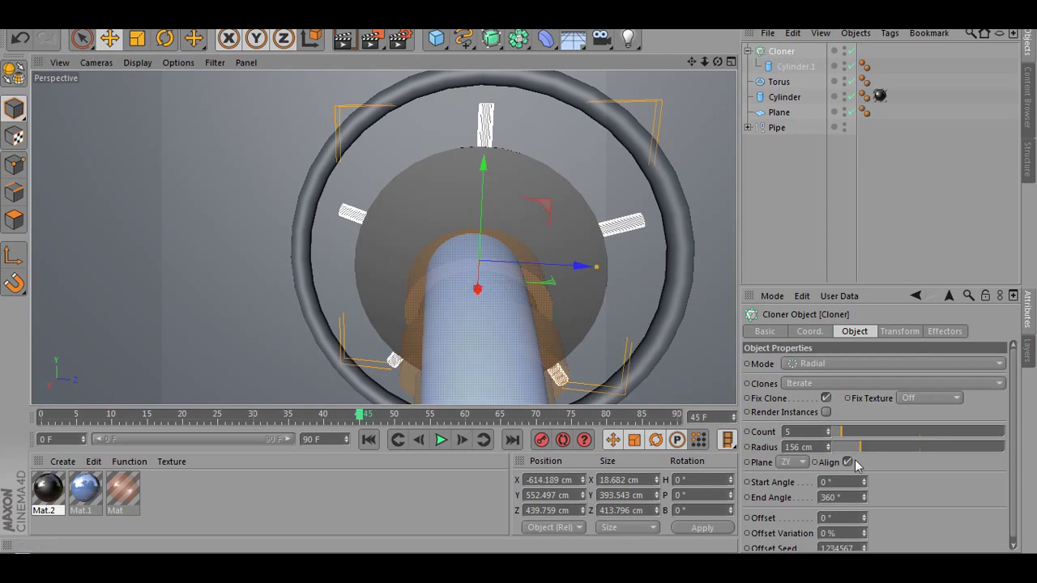
pyautogui.moveTo(858, 456); pyautogui.dragTo(828, 441)
pyautogui.click(865, 212)
# Step: Examine the spoked ring around the pipe's end from several angles and distances
pyautogui.scroll(-5, 358, 262)
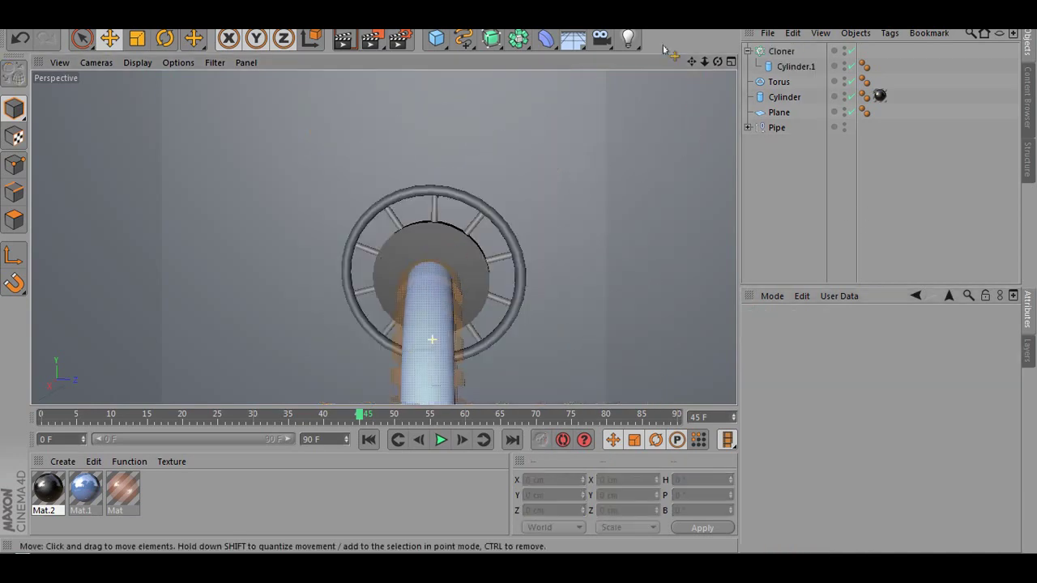
pyautogui.moveTo(709, 61)
pyautogui.mouseDown()
pyautogui.moveTo(684, 73)
pyautogui.moveTo(703, 69)
pyautogui.mouseUp()
pyautogui.scroll(7, 489, 240)
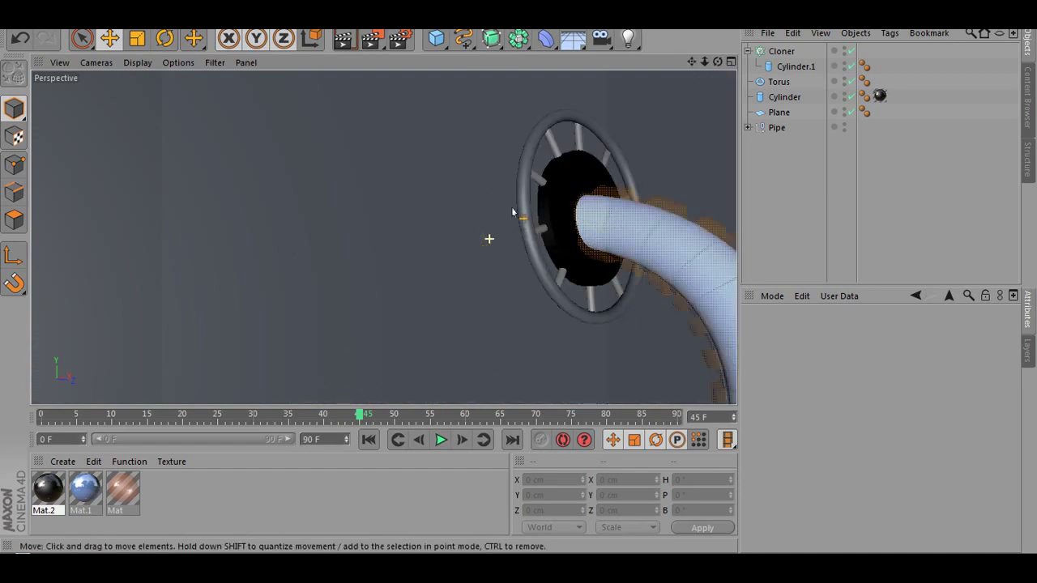
pyautogui.moveTo(704, 62); pyautogui.dragTo(669, 64)
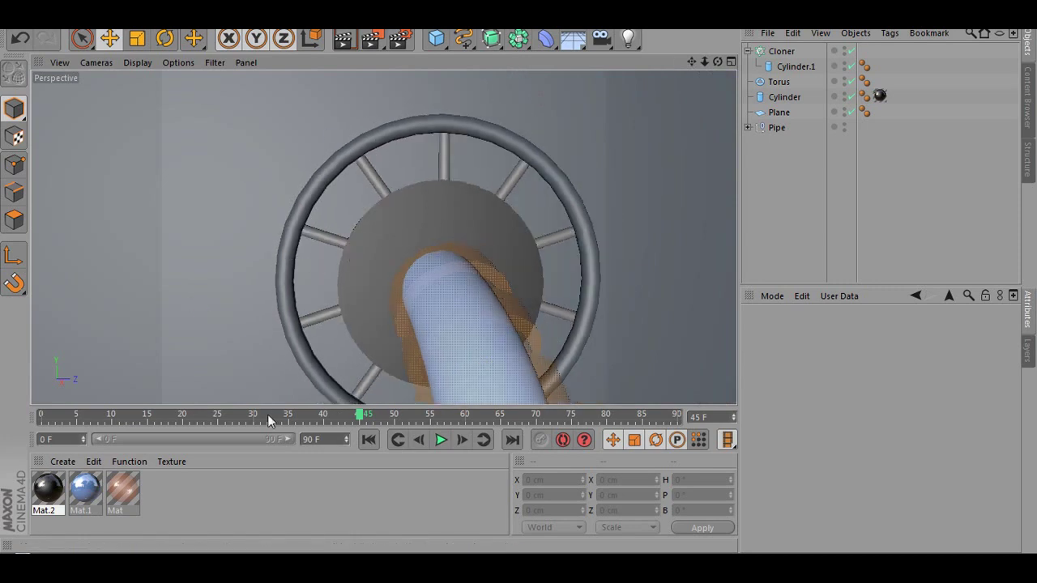
pyautogui.scroll(-2, 563, 324)
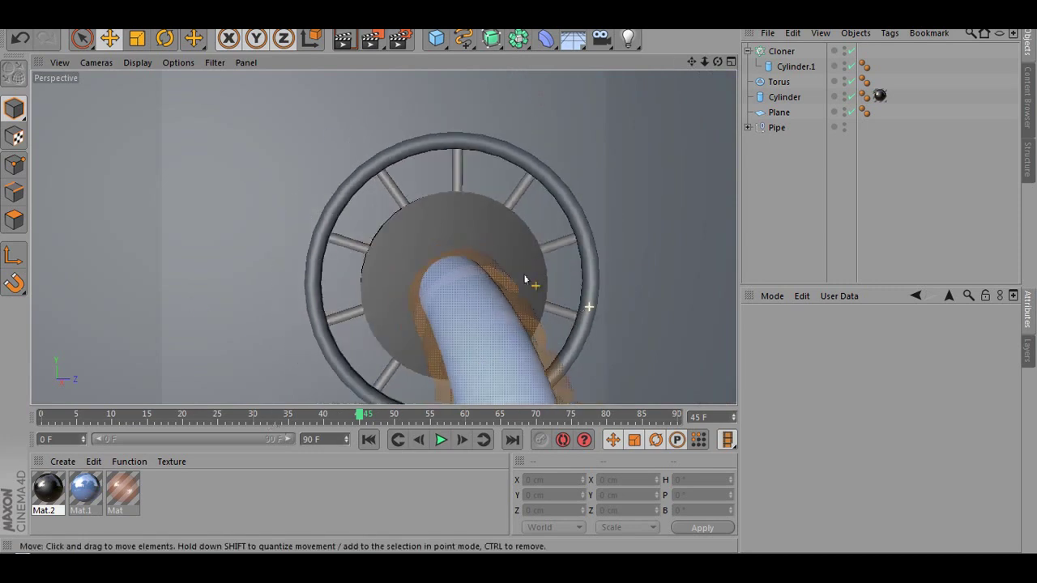
pyautogui.scroll(-2, 530, 284)
pyautogui.scroll(-3, 543, 225)
pyautogui.moveTo(718, 62); pyautogui.dragTo(283, 389)
pyautogui.scroll(3, 593, 194)
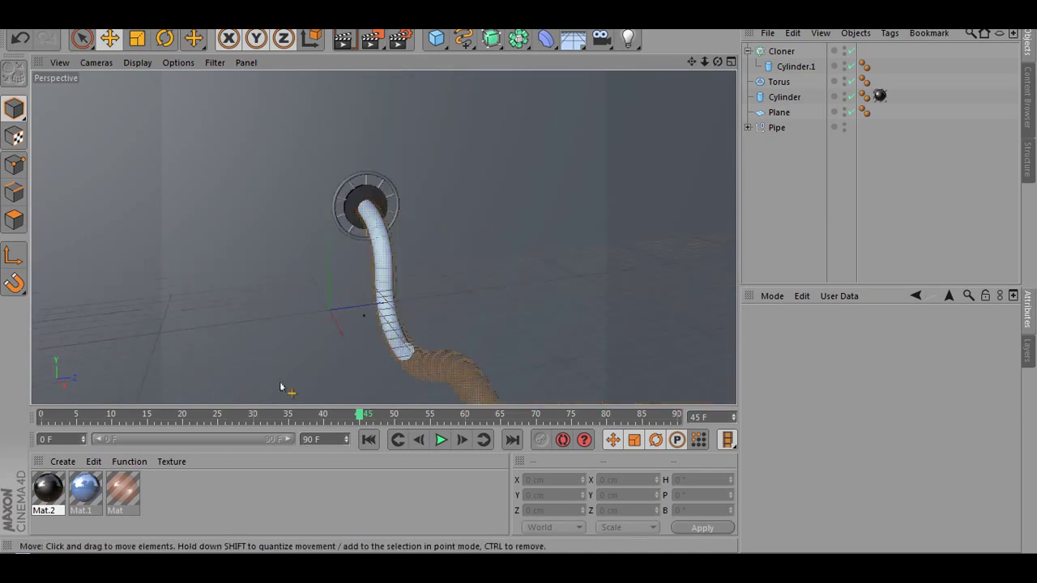
# Step: Go to frame 30 and rotate the spoke cloner within the ring's plane to a pitch of -450°
pyautogui.moveTo(360, 420); pyautogui.dragTo(256, 426)
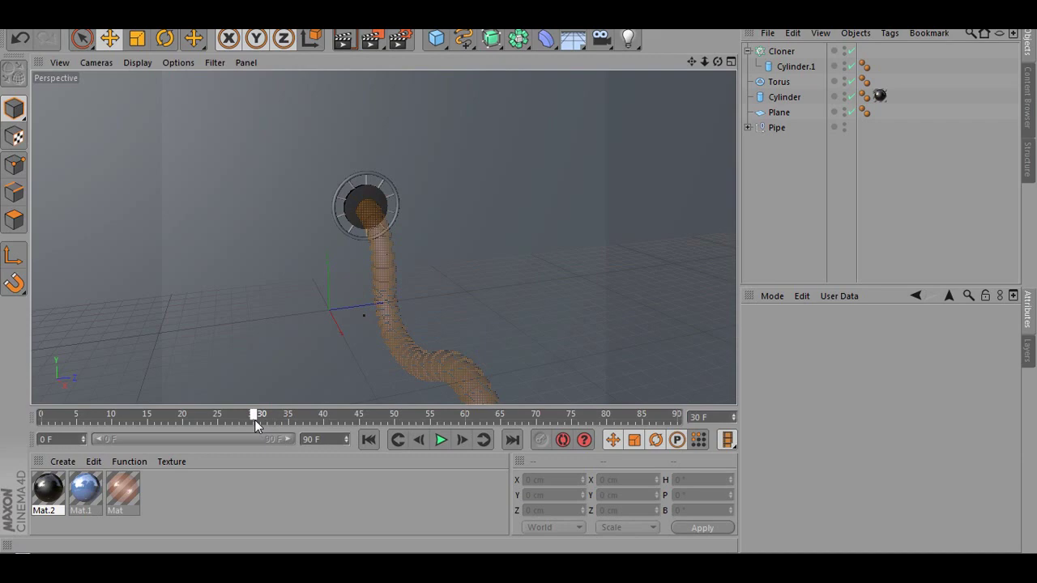
pyautogui.click(748, 51)
pyautogui.click(780, 51)
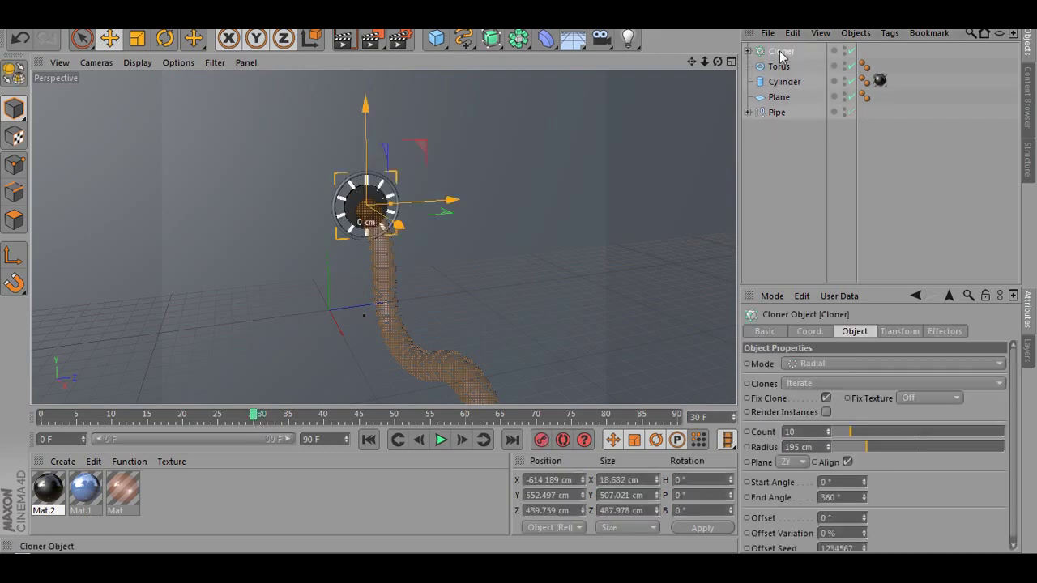
pyautogui.scroll(5, 273, 224)
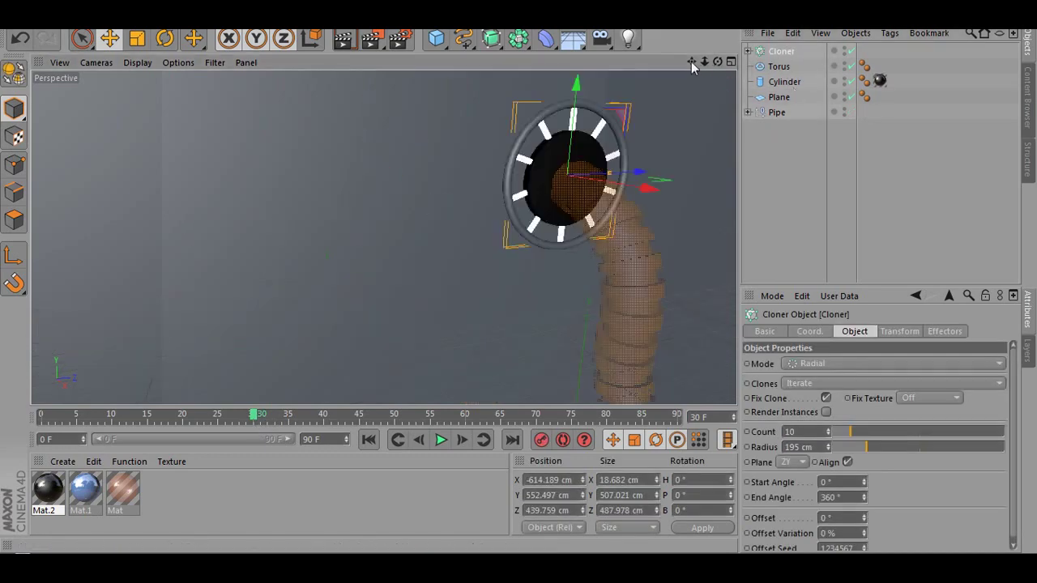
pyautogui.moveTo(691, 63); pyautogui.dragTo(381, 234)
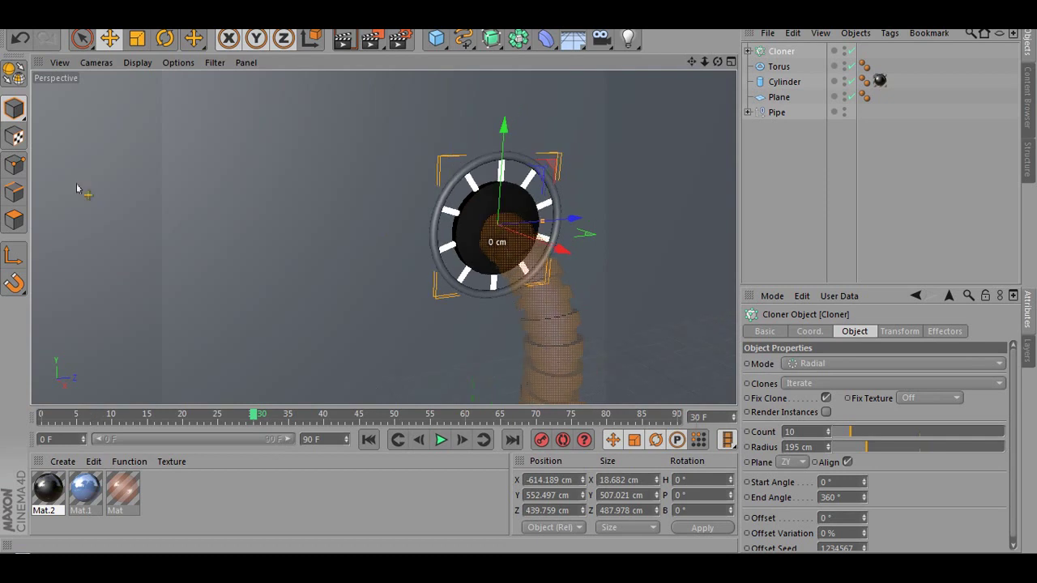
pyautogui.click(166, 41)
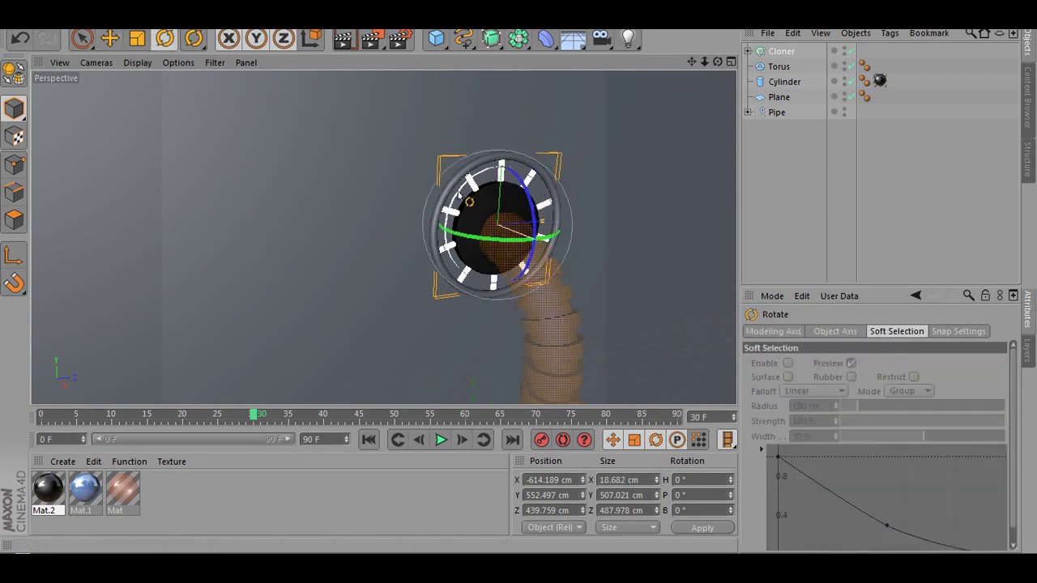
pyautogui.moveTo(458, 193); pyautogui.dragTo(544, 292)
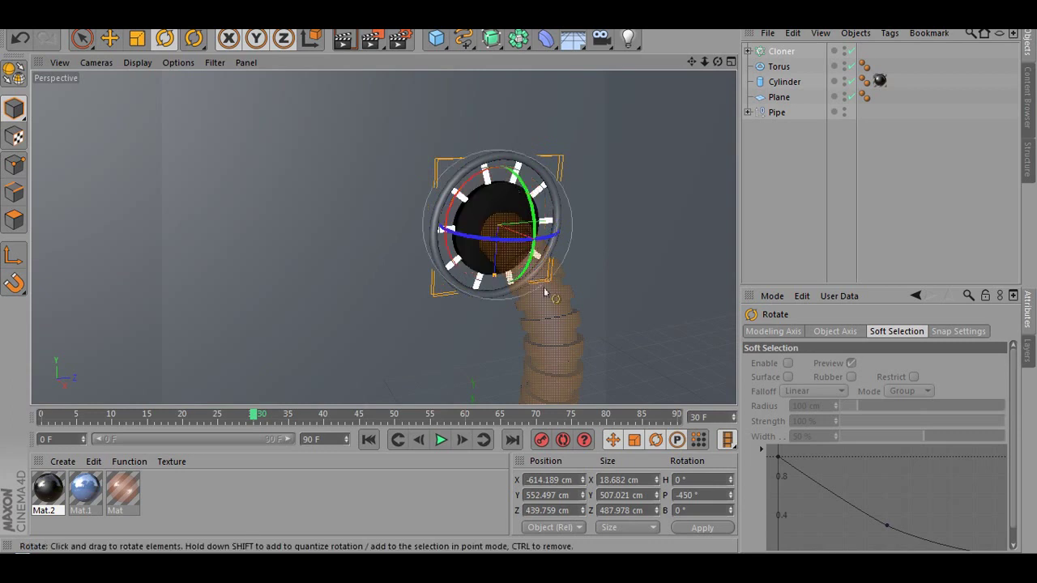
# Step: Keyframe the spoke cloner at frame 30, then rotate it to a pitch of about 313.7° at frame 0 and keyframe that
pyautogui.click(540, 441)
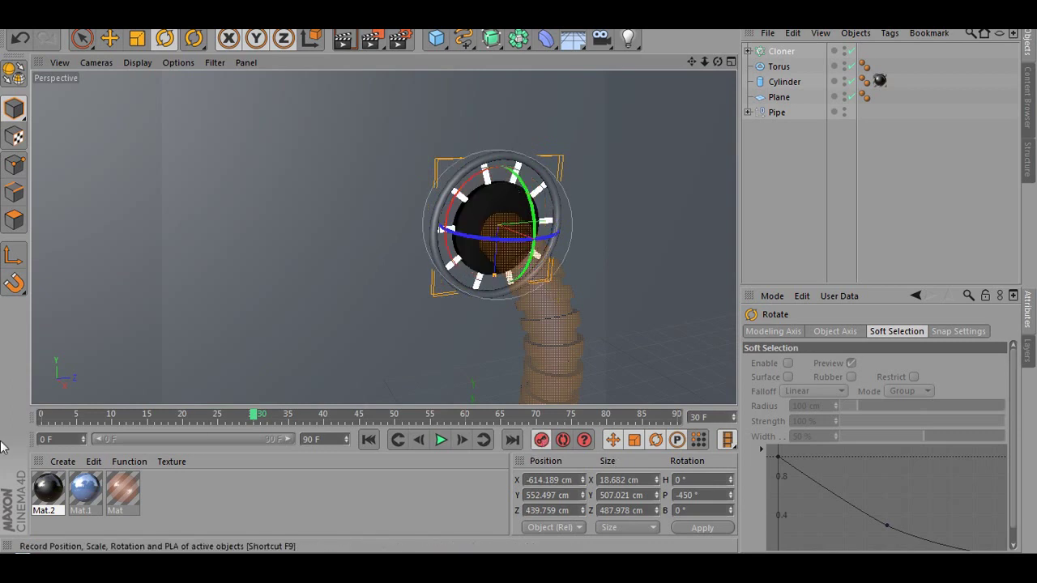
pyautogui.click(42, 417)
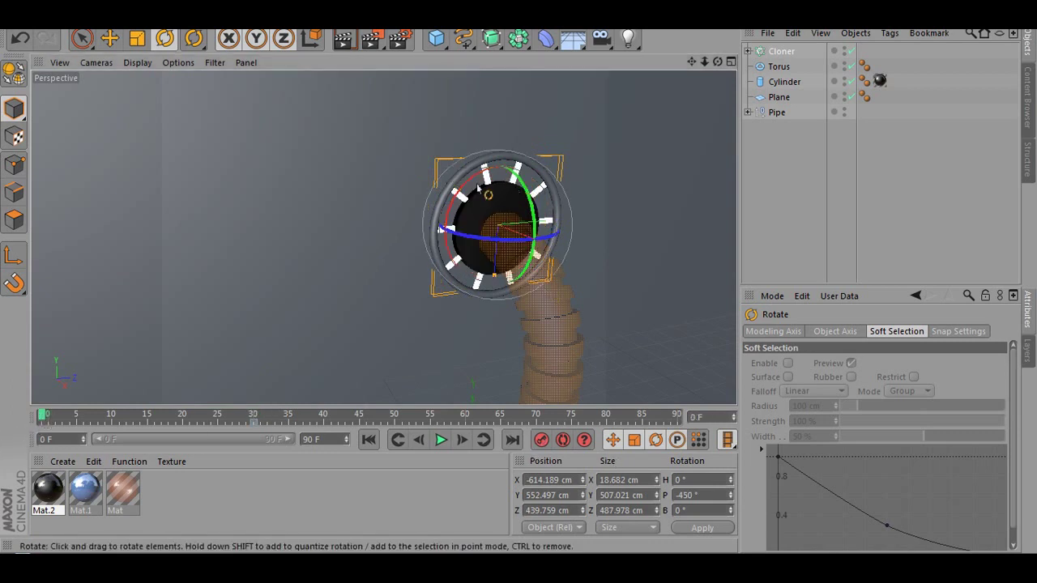
pyautogui.moveTo(467, 185); pyautogui.dragTo(382, 215)
pyautogui.moveTo(526, 461); pyautogui.dragTo(532, 455)
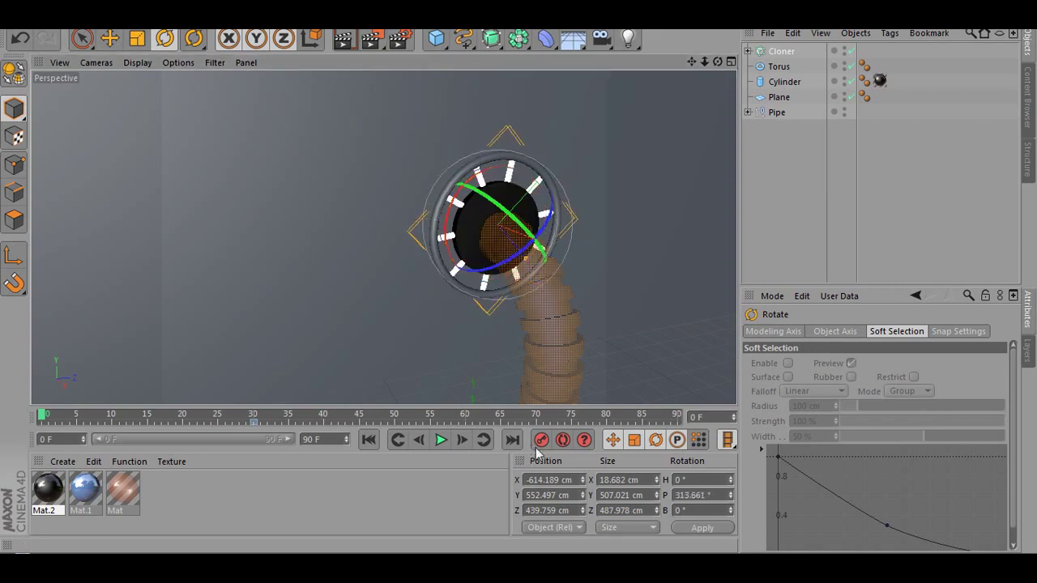
pyautogui.click(622, 167)
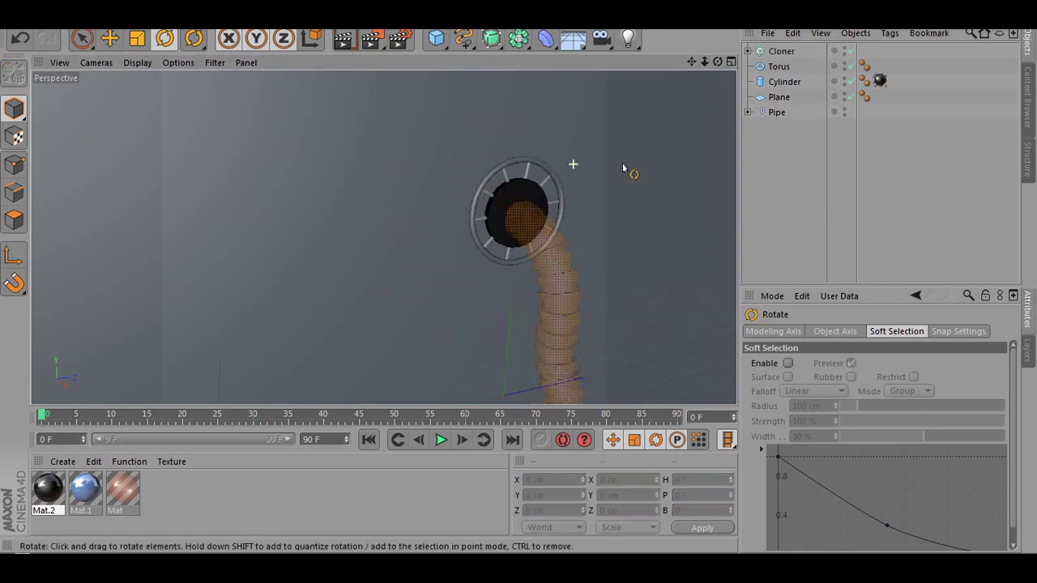
# Step: Play the animation with the spoked wheel and the pipe in view, and stop it around frame 76
pyautogui.moveTo(693, 62); pyautogui.dragTo(440, 271)
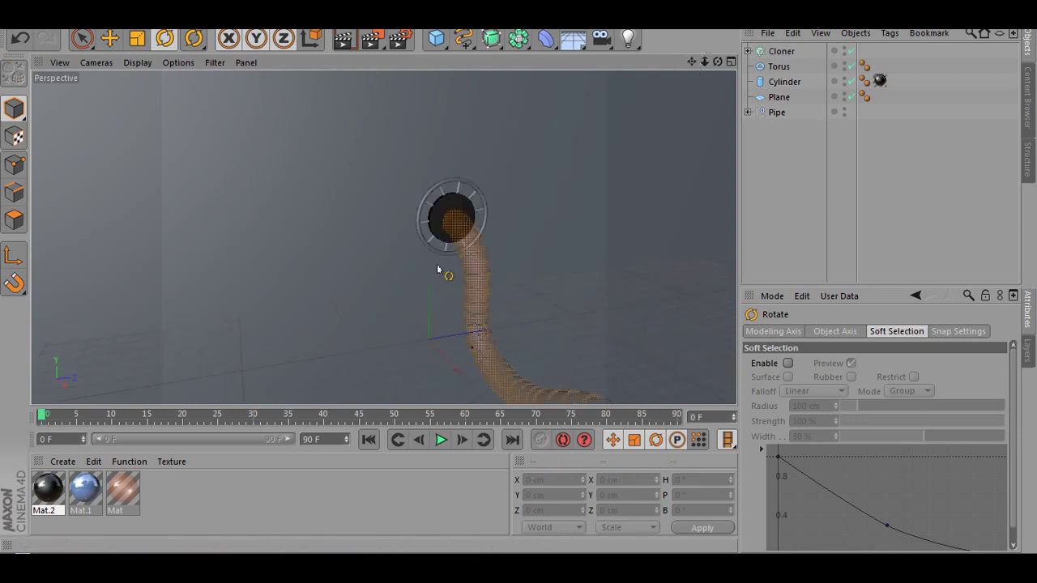
pyautogui.click(442, 440)
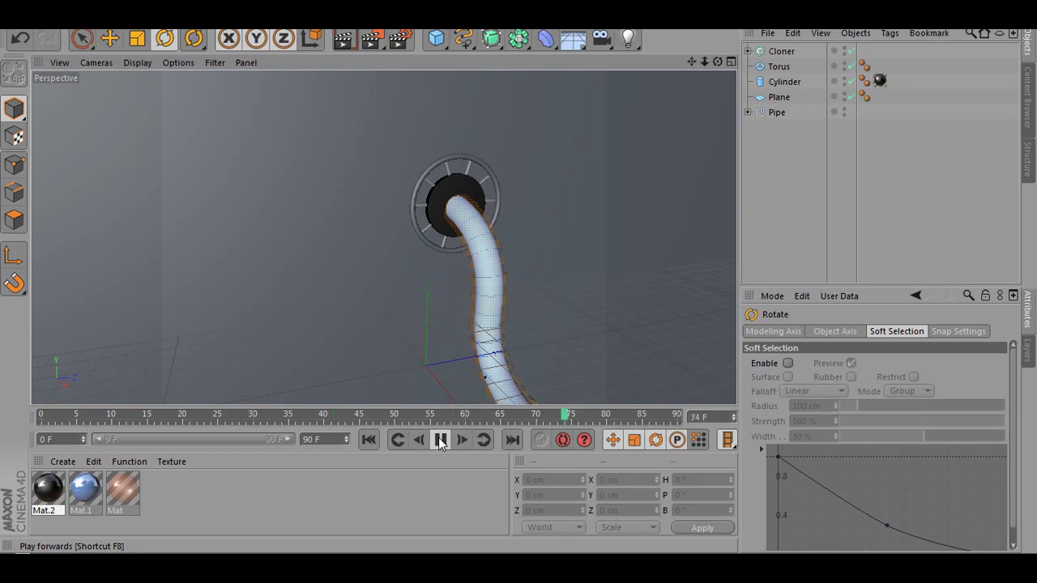
pyautogui.press('F8')
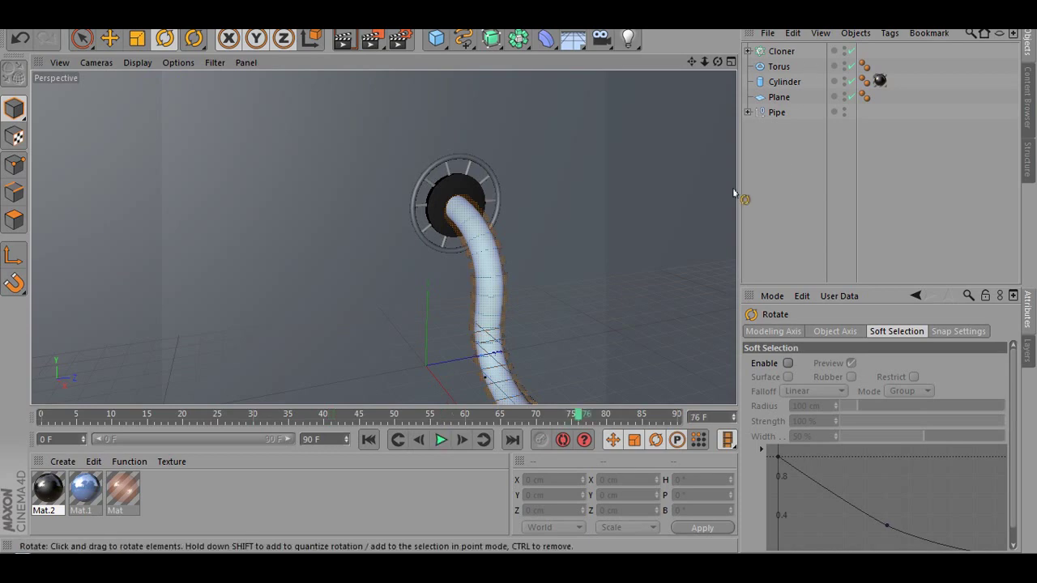
# Step: Examine the filled pipe from the valve wheel to its open end from several angles and distances
pyautogui.keyDown('alt'); pyautogui.moveTo(740, 197); pyautogui.dragTo(612, 243); pyautogui.keyUp('alt')
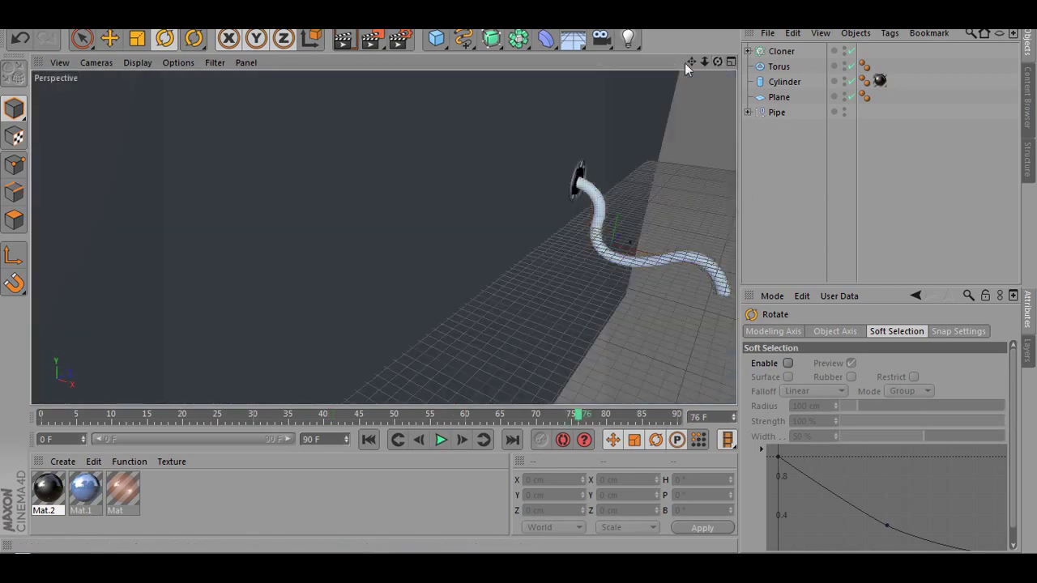
pyautogui.keyDown('alt'); pyautogui.moveTo(687, 60); pyautogui.dragTo(344, 117); pyautogui.keyUp('alt')
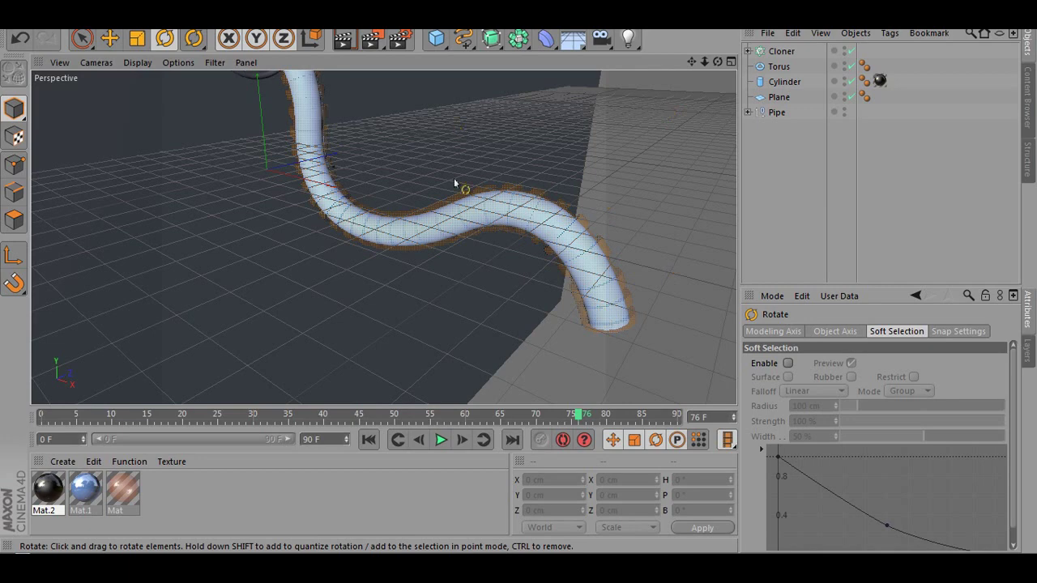
pyautogui.scroll(-3, 453, 183)
pyautogui.moveTo(691, 62); pyautogui.dragTo(653, 94)
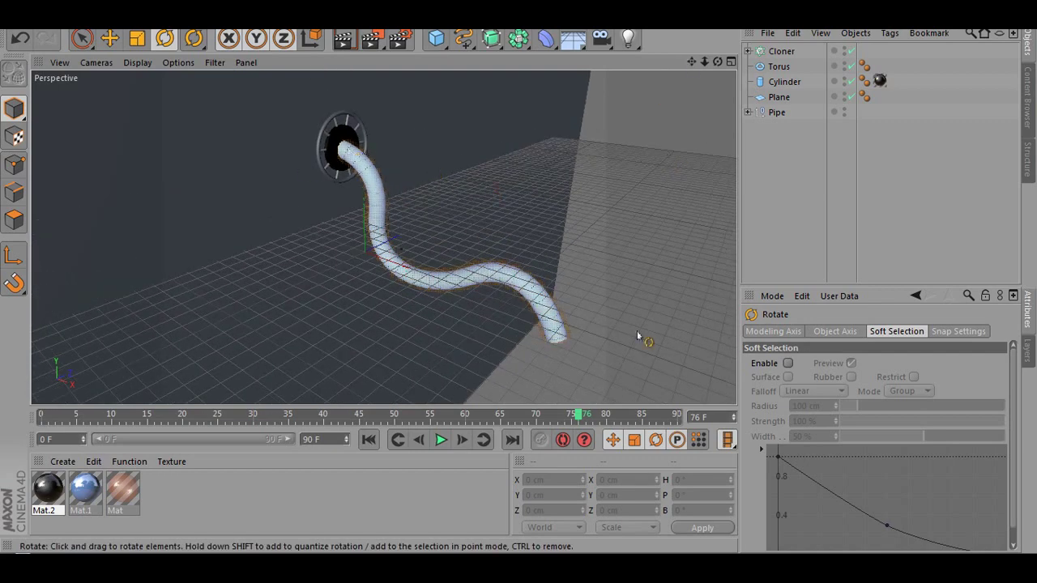
pyautogui.scroll(2, 334, 169)
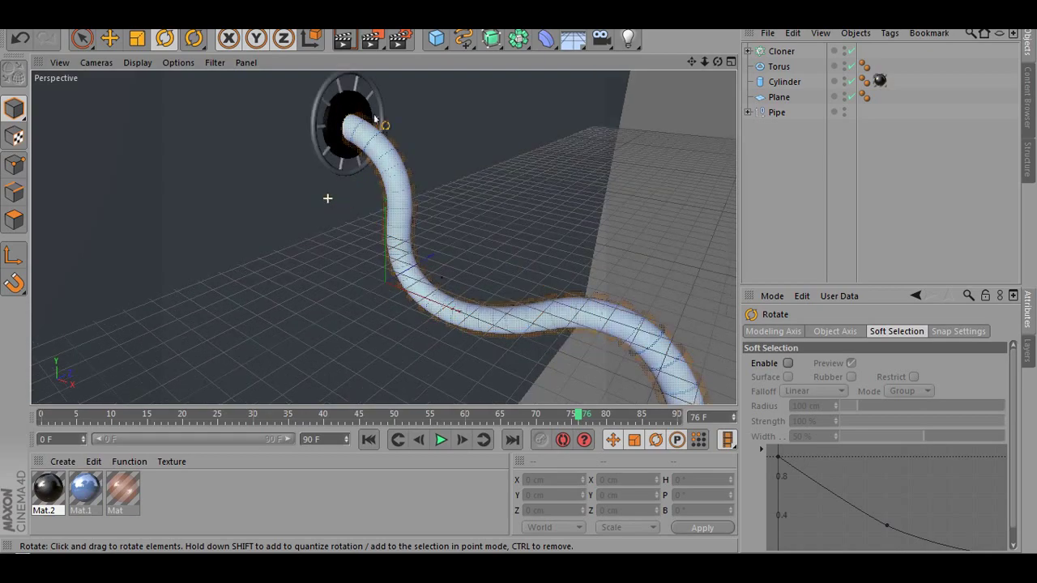
pyautogui.scroll(2, 373, 114)
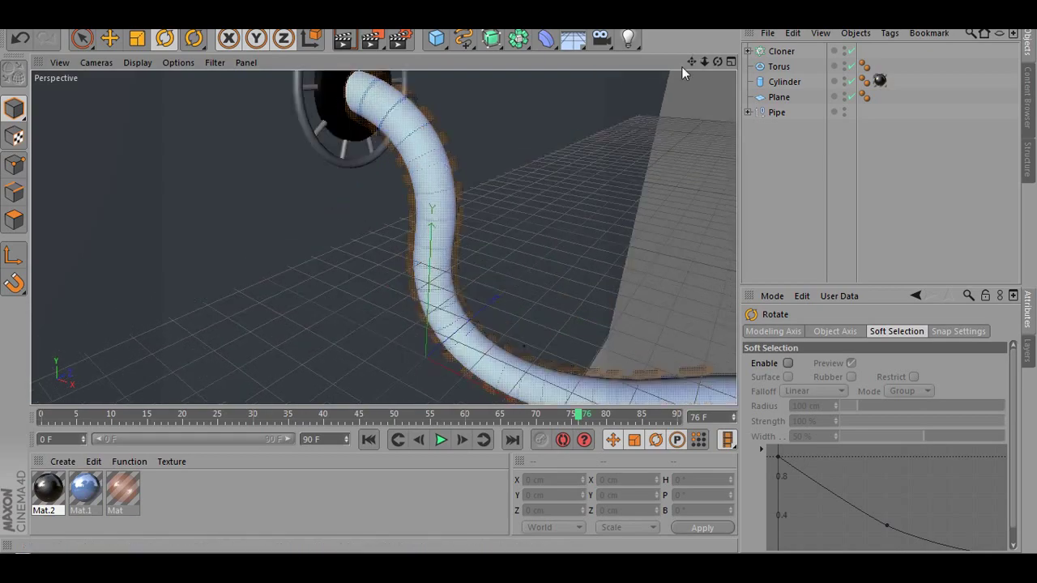
pyautogui.moveTo(691, 62); pyautogui.dragTo(384, 237)
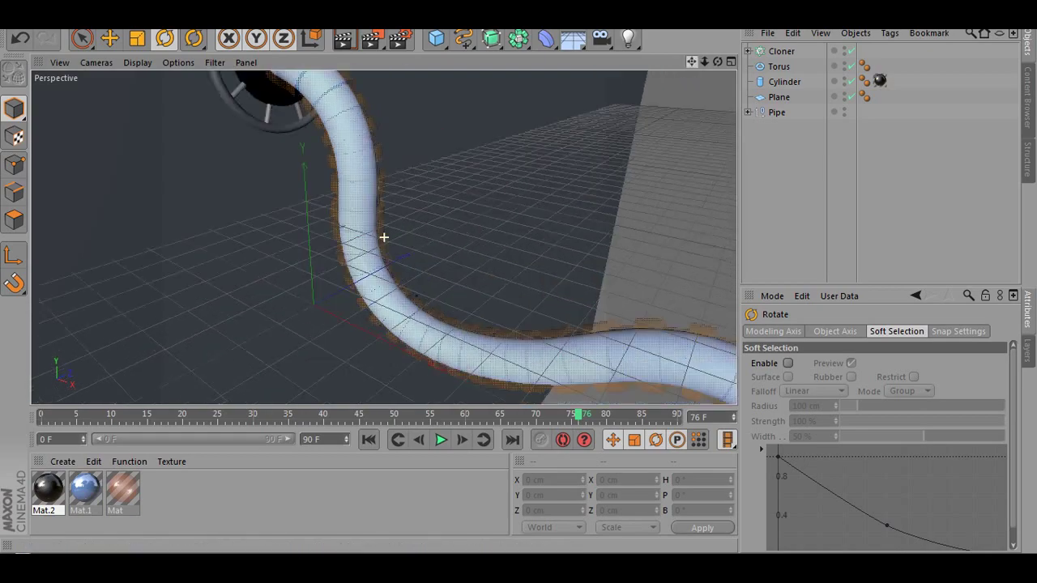
pyautogui.scroll(5, 384, 237)
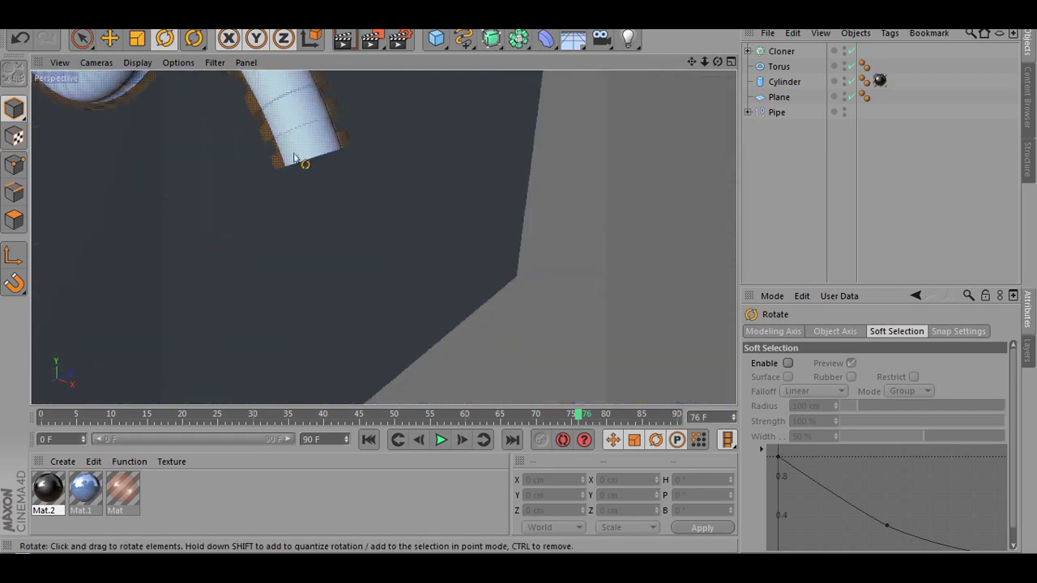
pyautogui.hotkey('ctrl', 'shift', 'z')
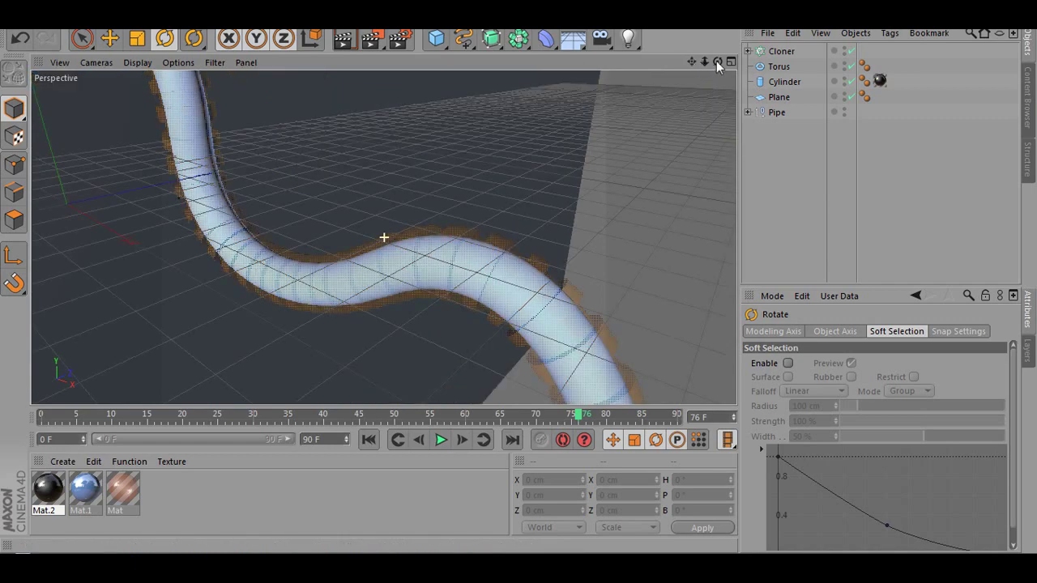
pyautogui.moveTo(716, 61); pyautogui.dragTo(672, 69)
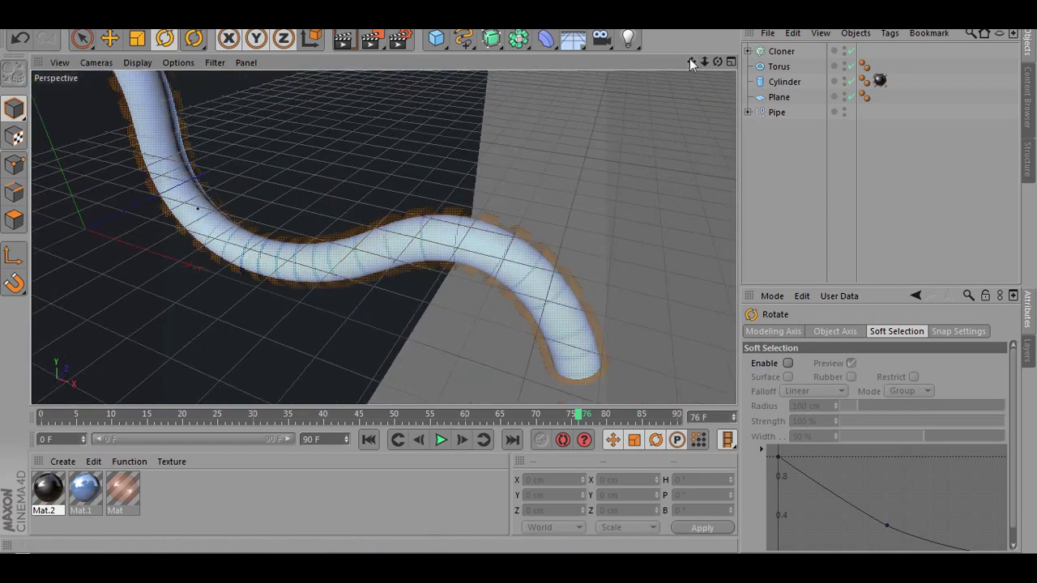